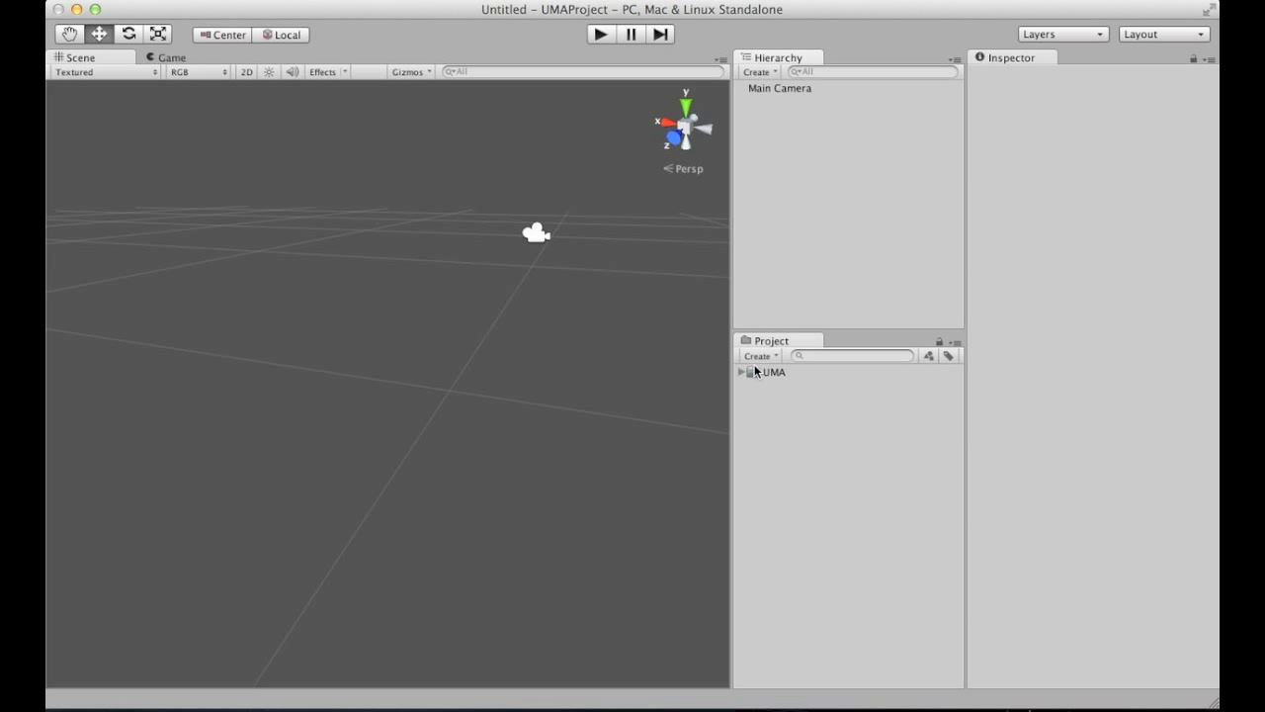
# Expand UMA > Example > Scenes and open the Scene01 - crowd scene.
pyautogui.click(743, 372)
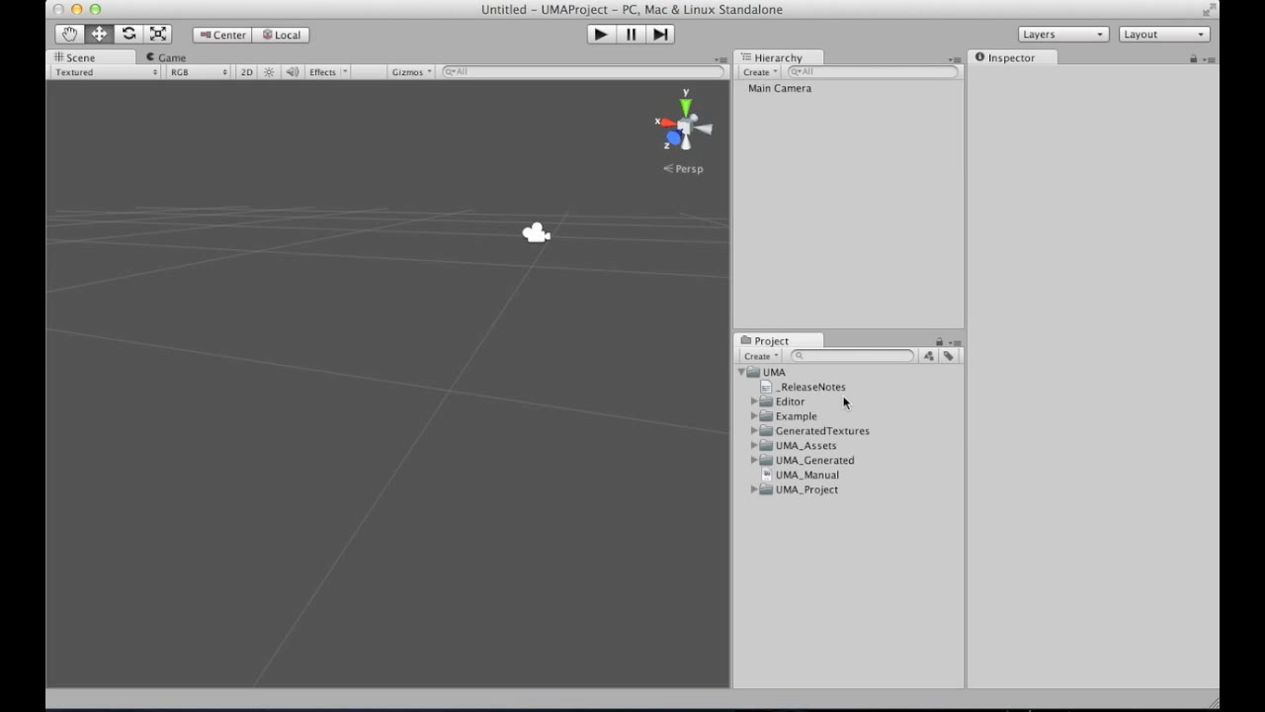
pyautogui.click(754, 417)
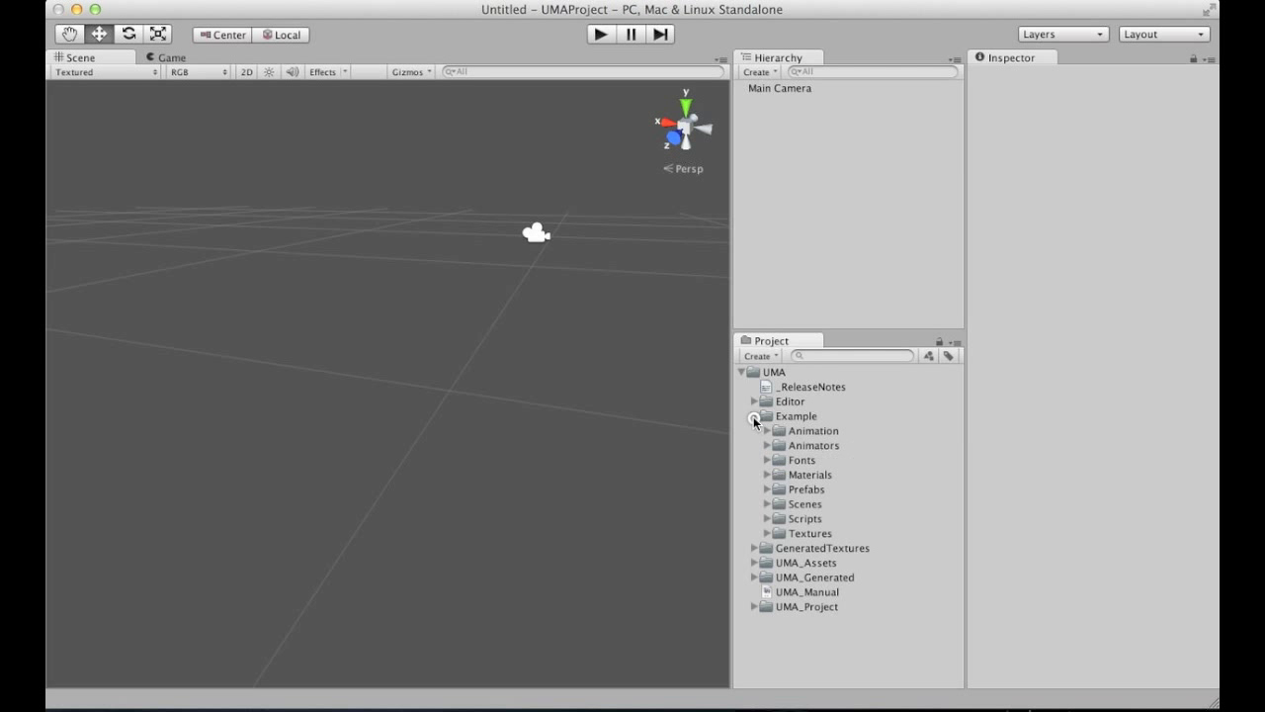
pyautogui.click(768, 505)
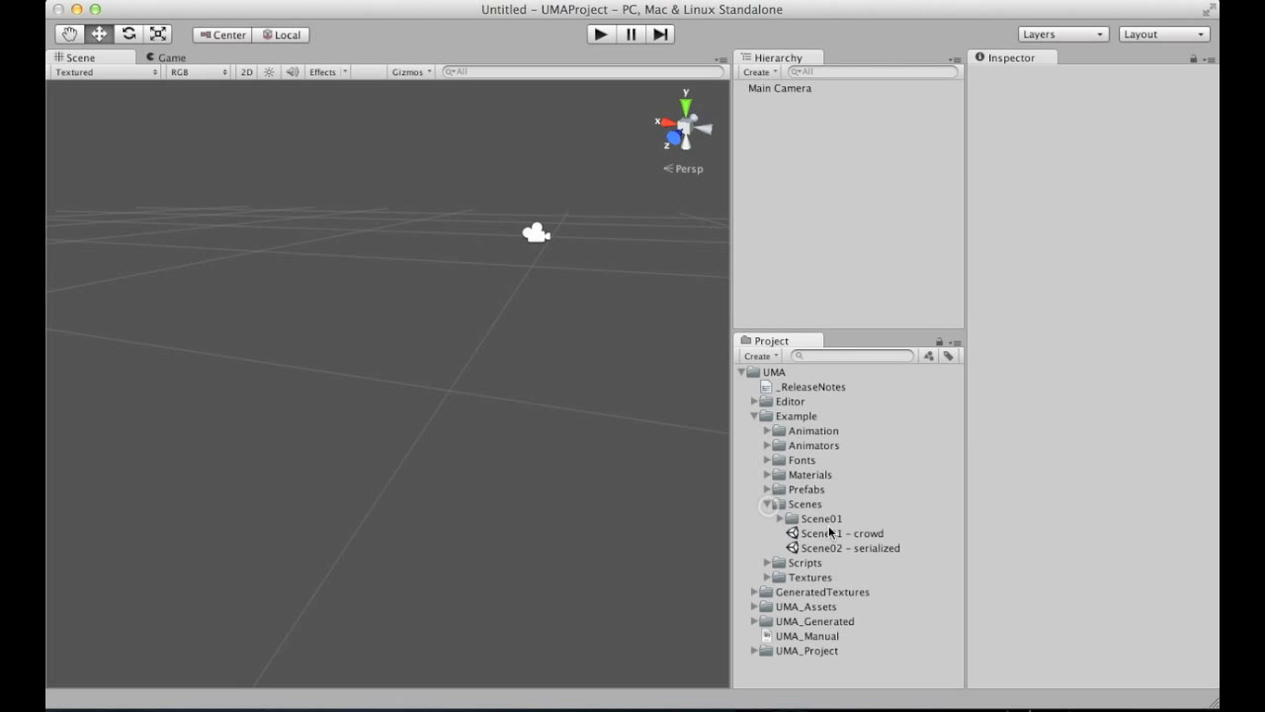
pyautogui.doubleClick(830, 533)
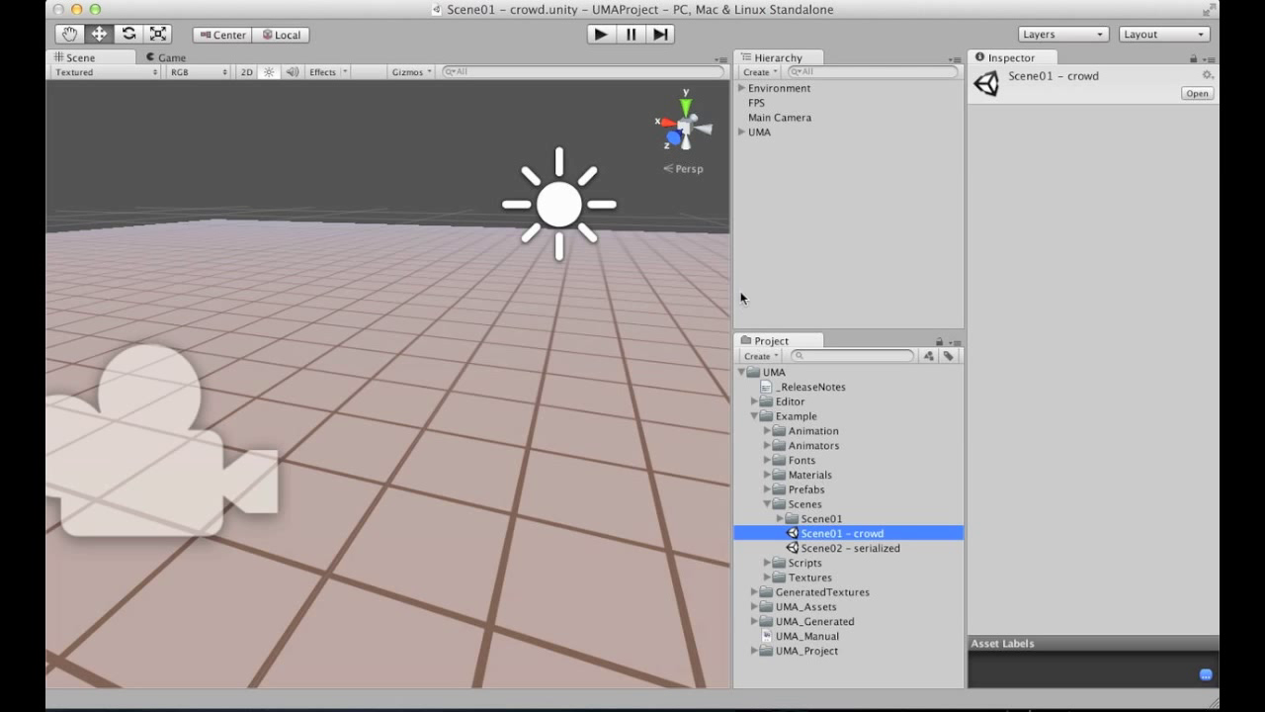
# Collapse Scenes and Example, then select _ReleaseNotes and widen the Inspector to read it.
pyautogui.click(768, 504)
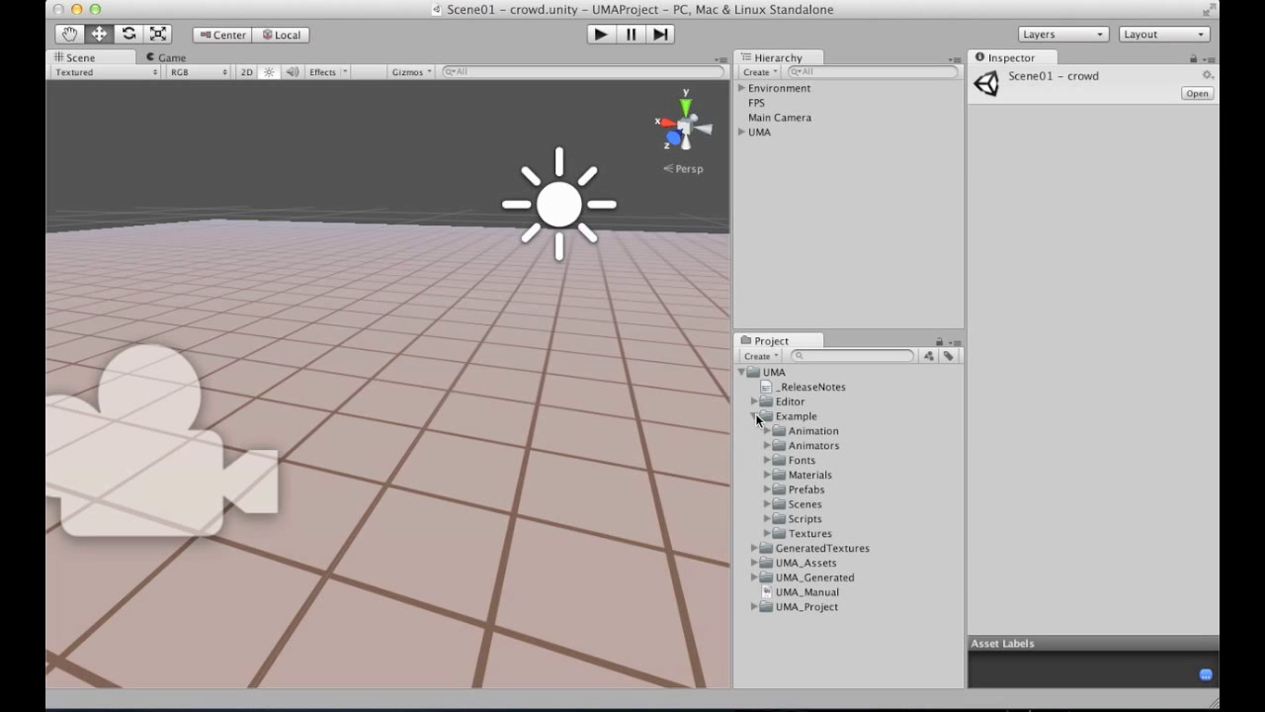
pyautogui.click(754, 417)
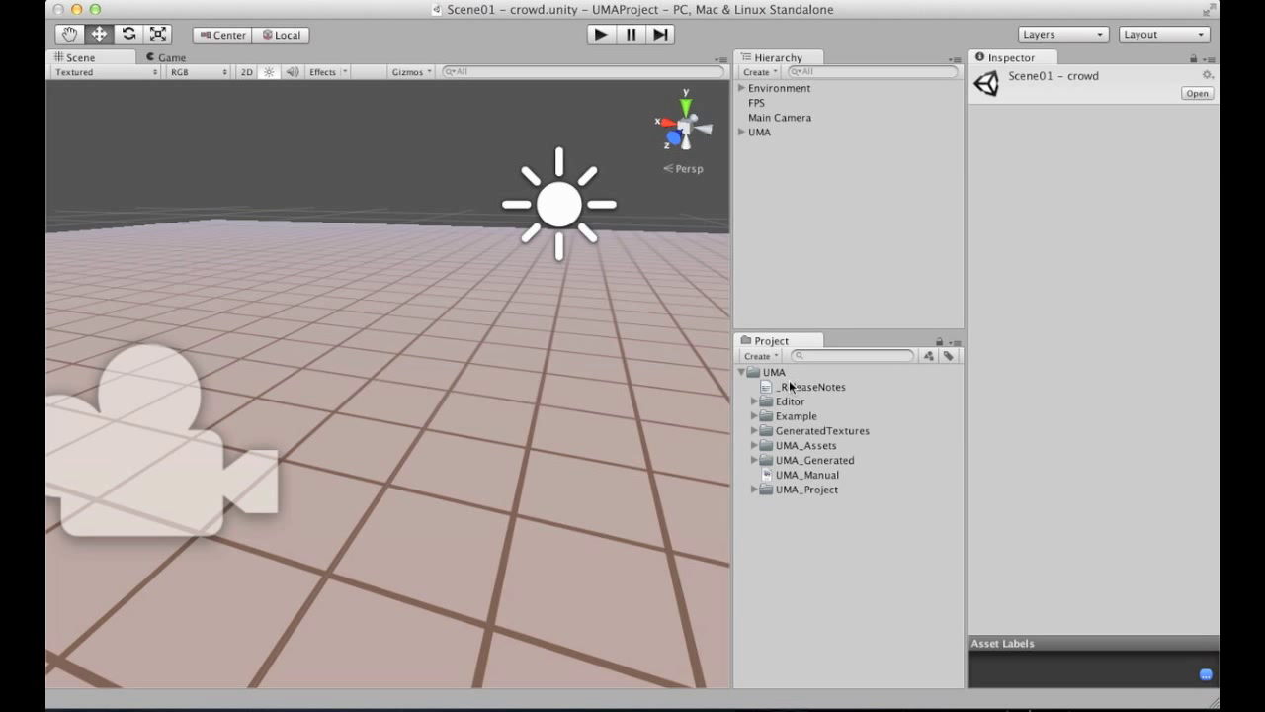
pyautogui.click(788, 387)
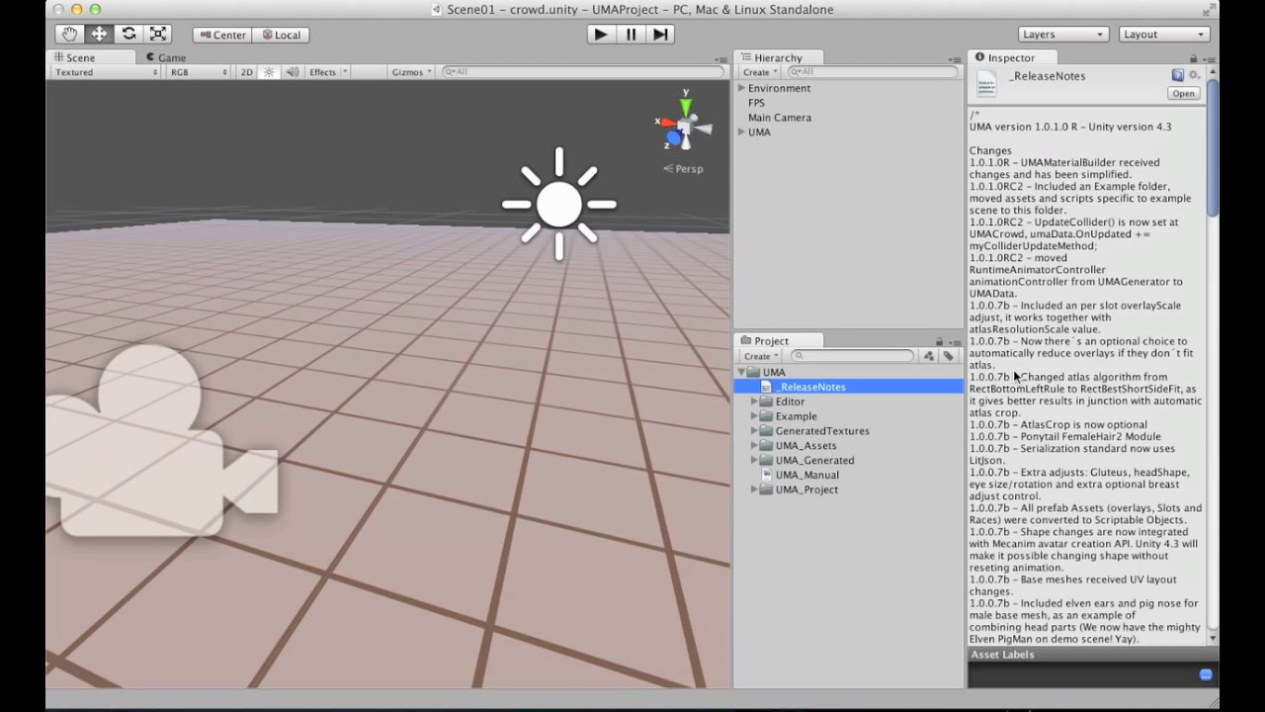
pyautogui.moveTo(967, 237); pyautogui.dragTo(874, 237)
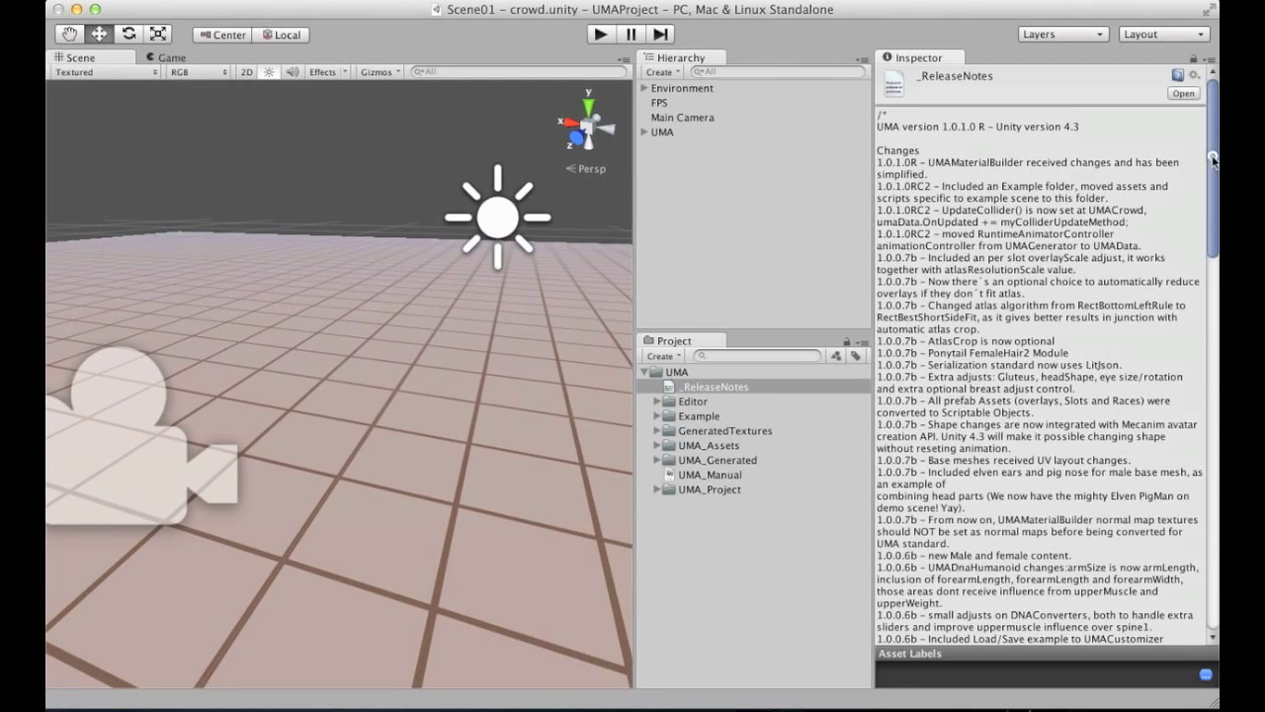
pyautogui.moveTo(1213, 161)
pyautogui.mouseDown()
pyautogui.moveTo(1197, 347)
pyautogui.moveTo(1214, 443)
pyautogui.moveTo(1198, 141)
pyautogui.mouseUp()
# Reveal _ReleaseNotes in Finder and open _ReleaseNotes.txt with TextEdit.
pyautogui.rightClick(707, 388)
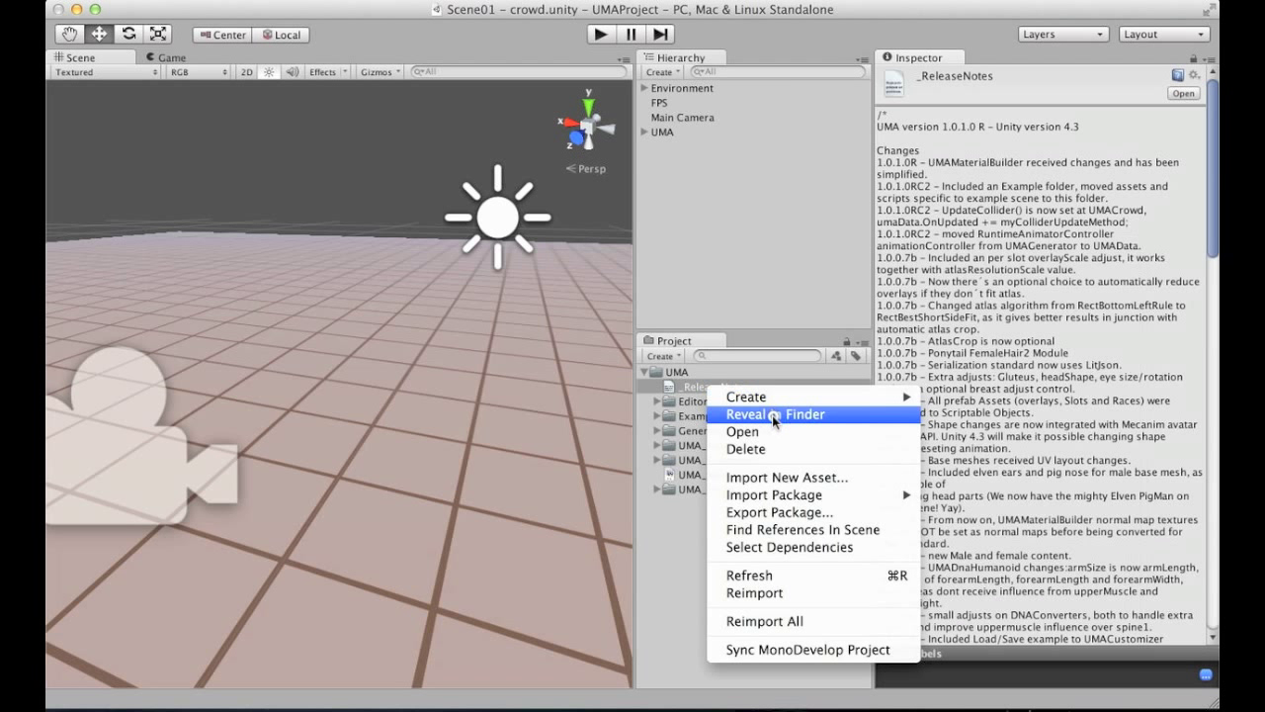
pyautogui.click(769, 412)
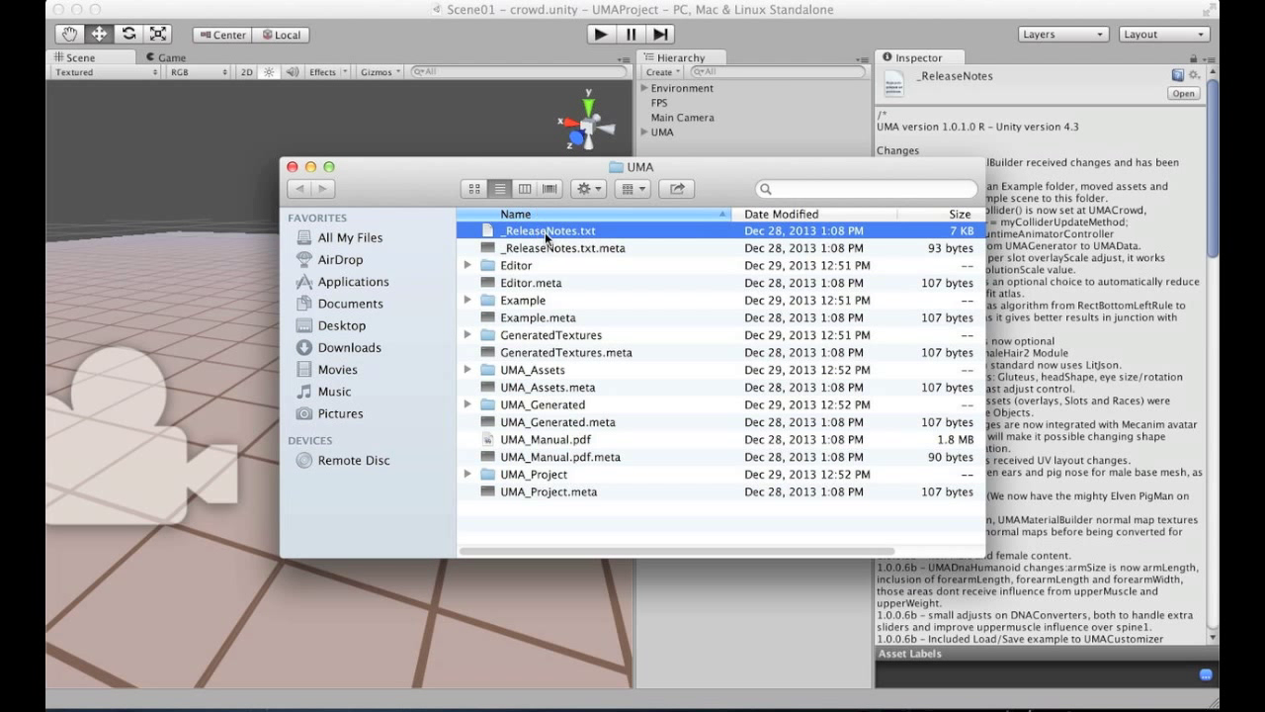
pyautogui.rightClick(546, 232)
pyautogui.moveTo(615, 258)
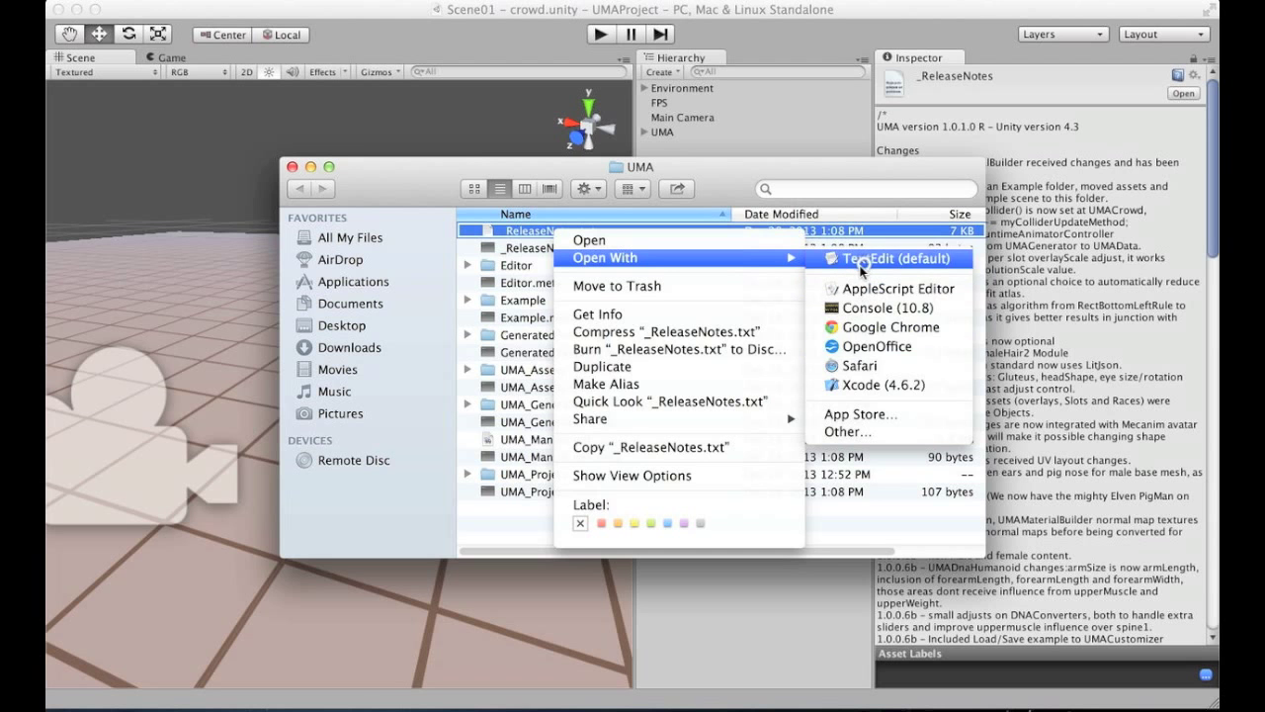
pyautogui.click(863, 261)
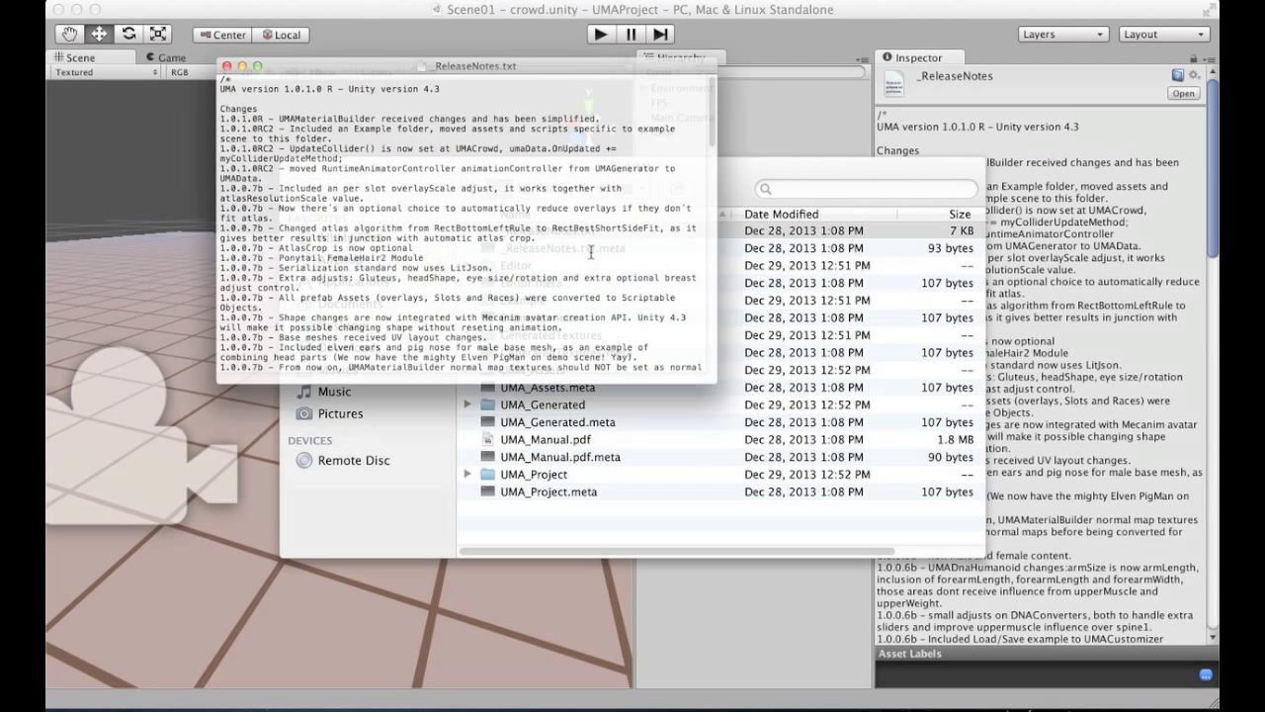
# Read through the UMA changelog entries in TextEdit, then close the file.
pyautogui.moveTo(174, 95); pyautogui.dragTo(310, 118)
pyautogui.click(362, 158)
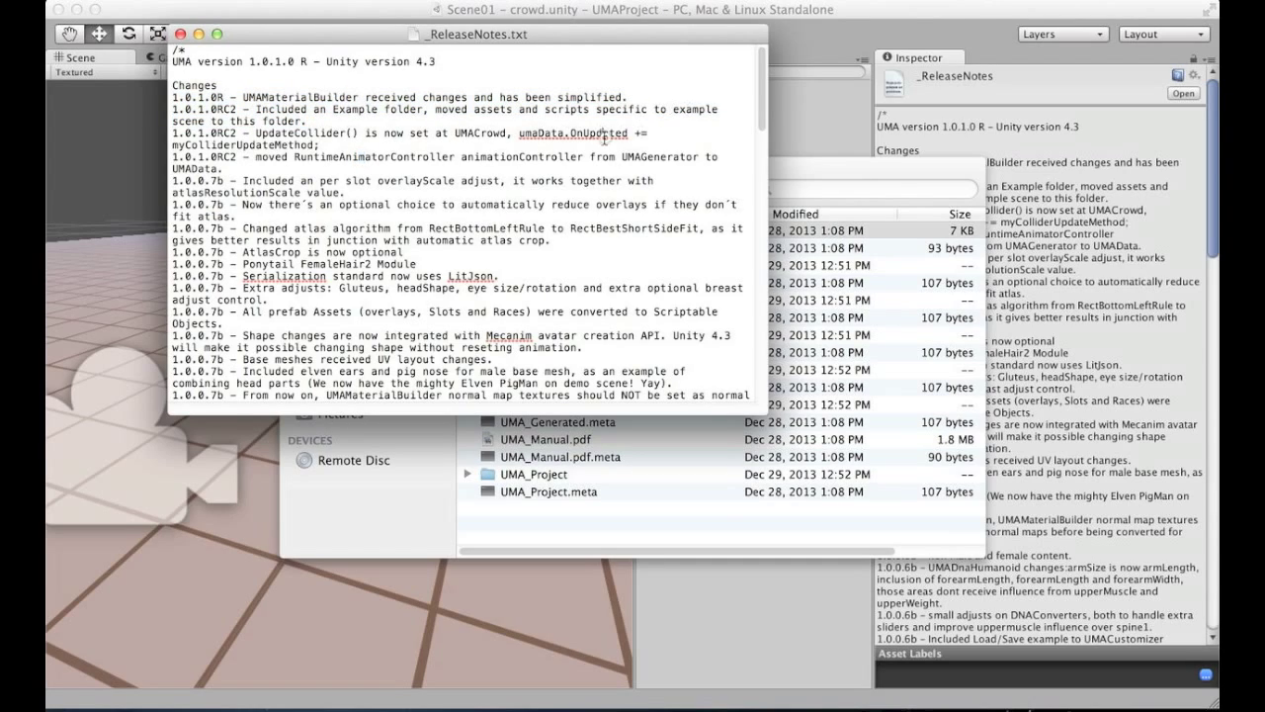
pyautogui.moveTo(764, 119)
pyautogui.mouseDown()
pyautogui.moveTo(763, 295)
pyautogui.moveTo(760, 98)
pyautogui.mouseUp()
pyautogui.click(180, 36)
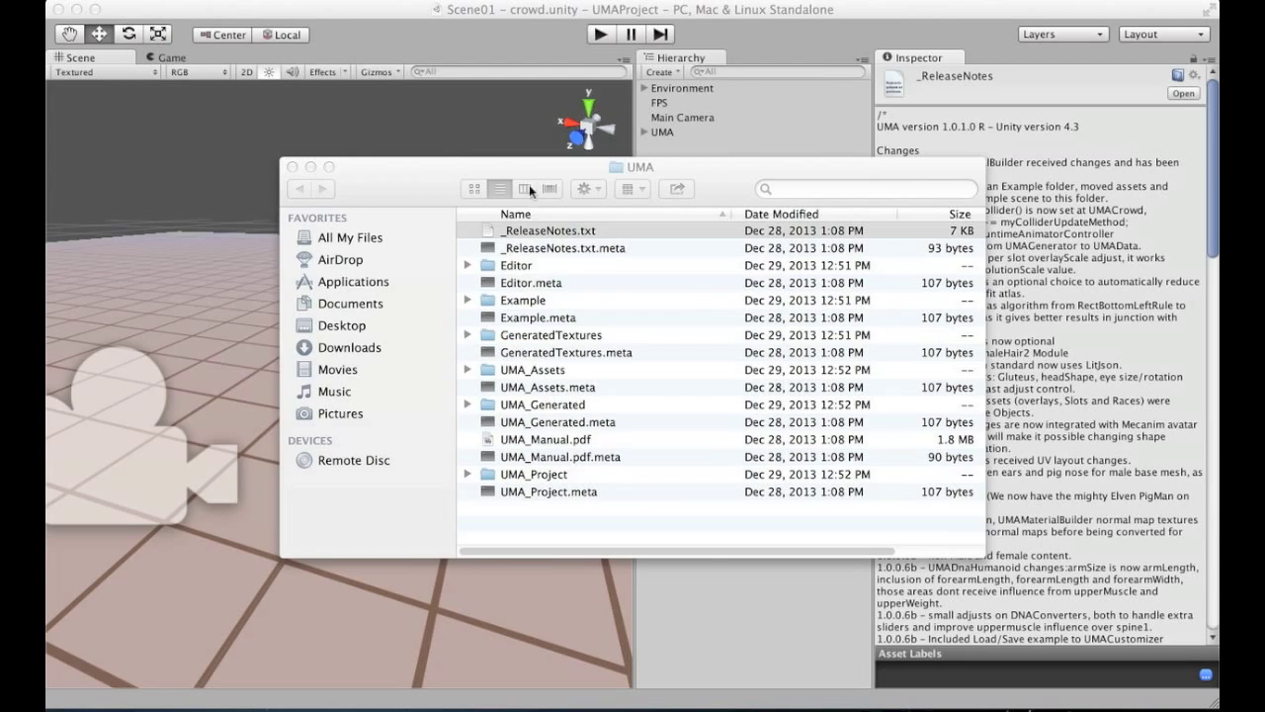
# Close the Finder window and expand the Editor folder, briefly checking its Templates subfolder.
pyautogui.click(292, 167)
pyautogui.click(738, 534)
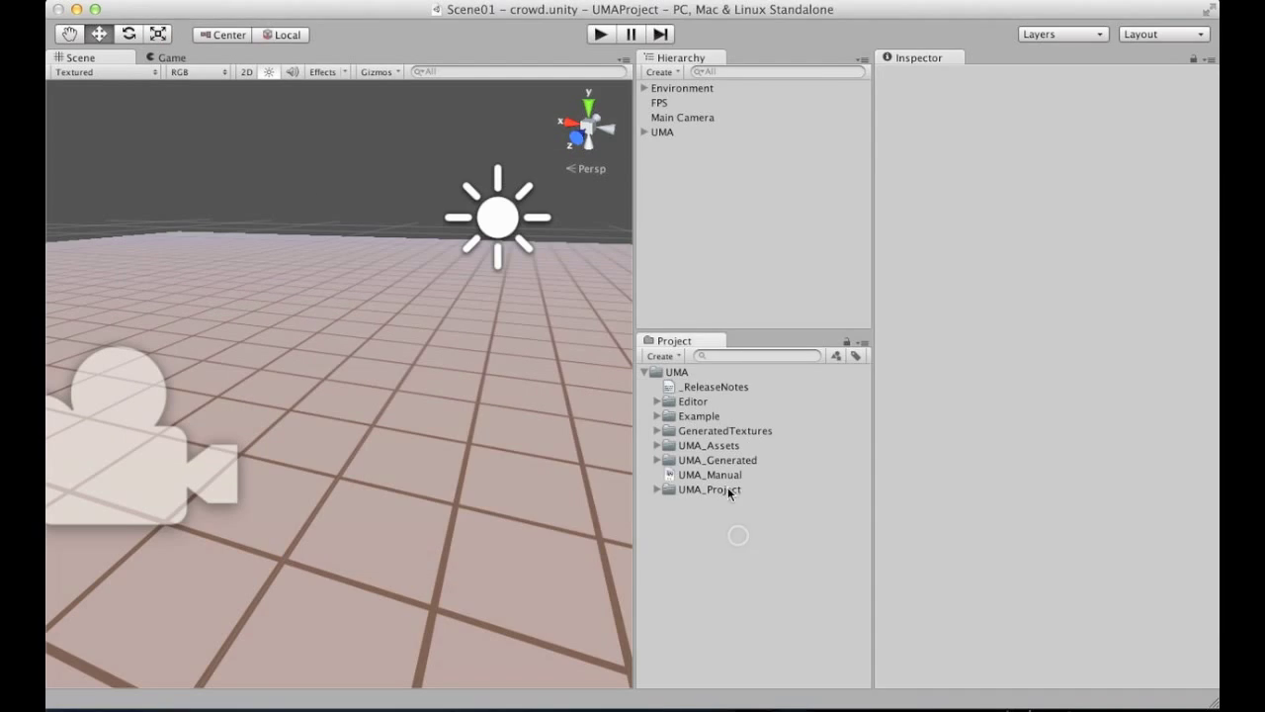
pyautogui.click(658, 402)
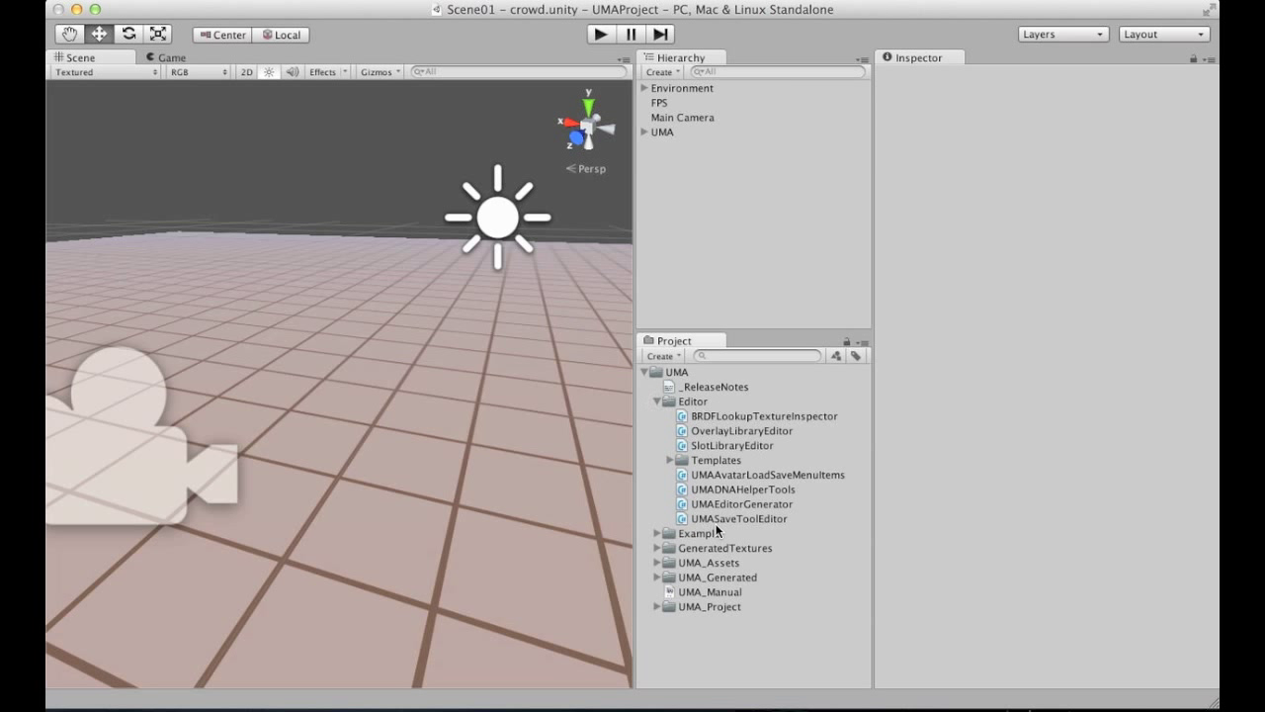
pyautogui.click(671, 460)
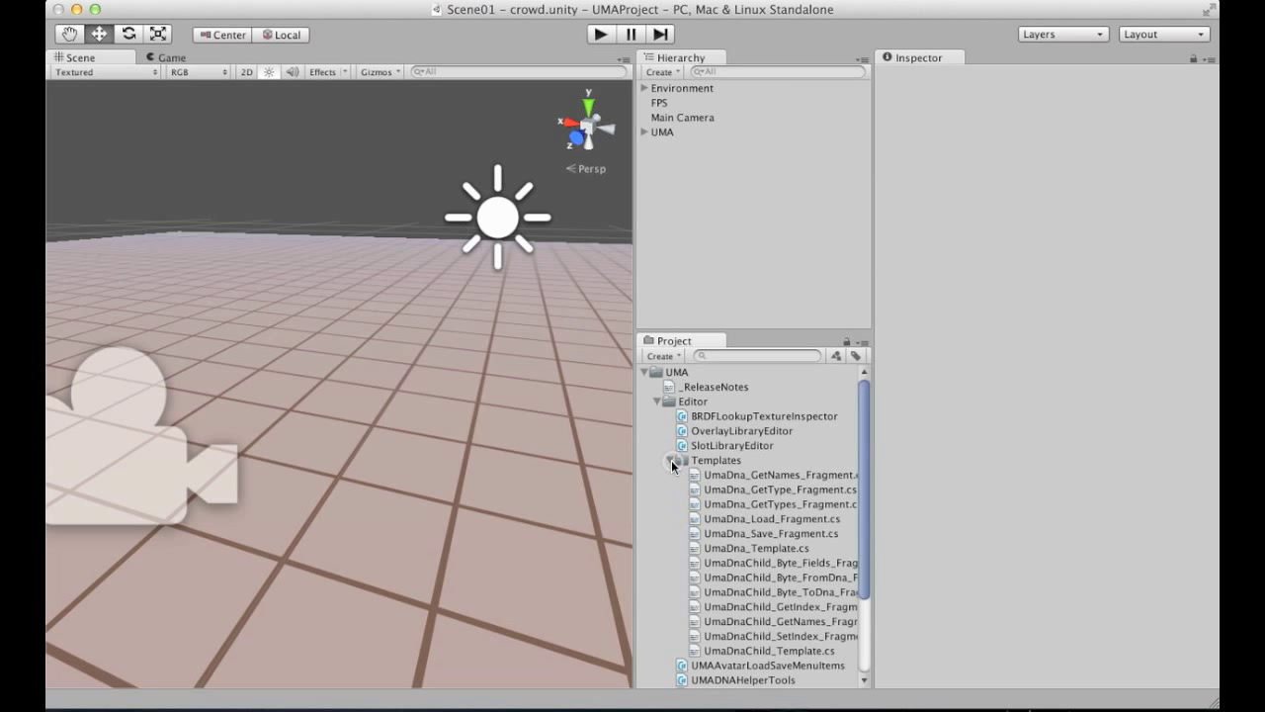
pyautogui.click(671, 460)
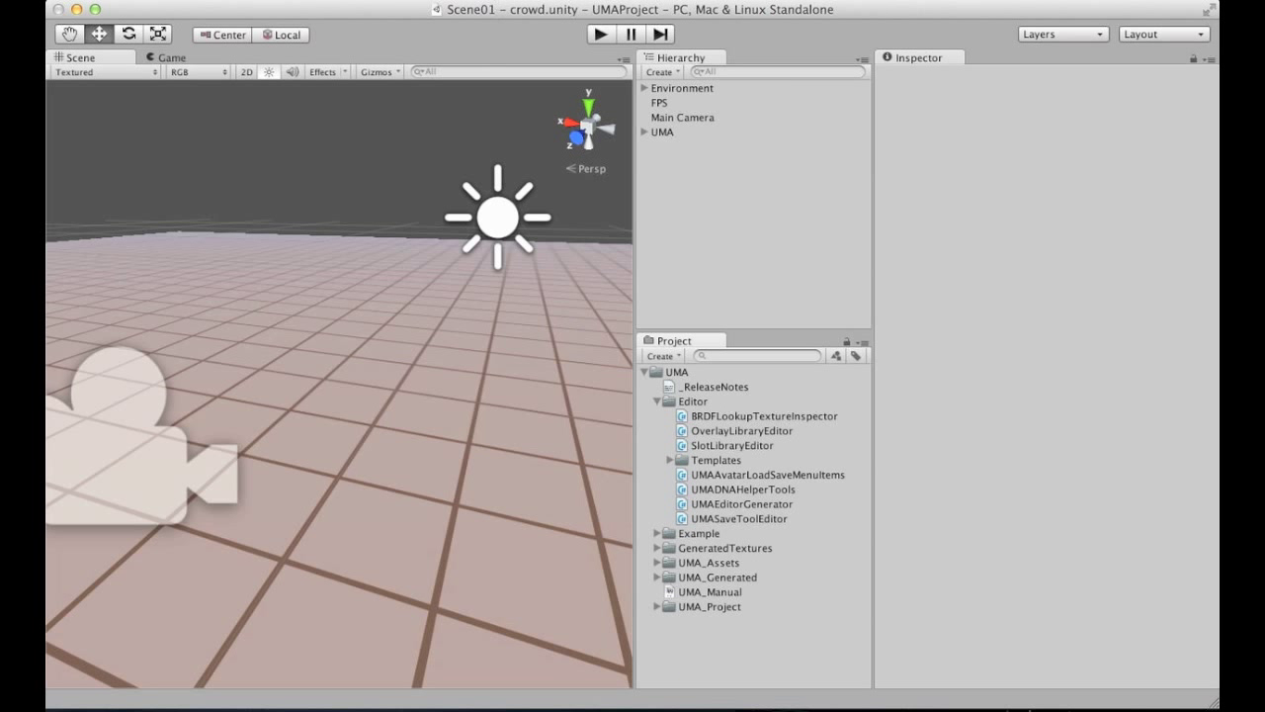
# Browse the UMA menu's commands and dismiss it without choosing one.
pyautogui.click(485, 0)
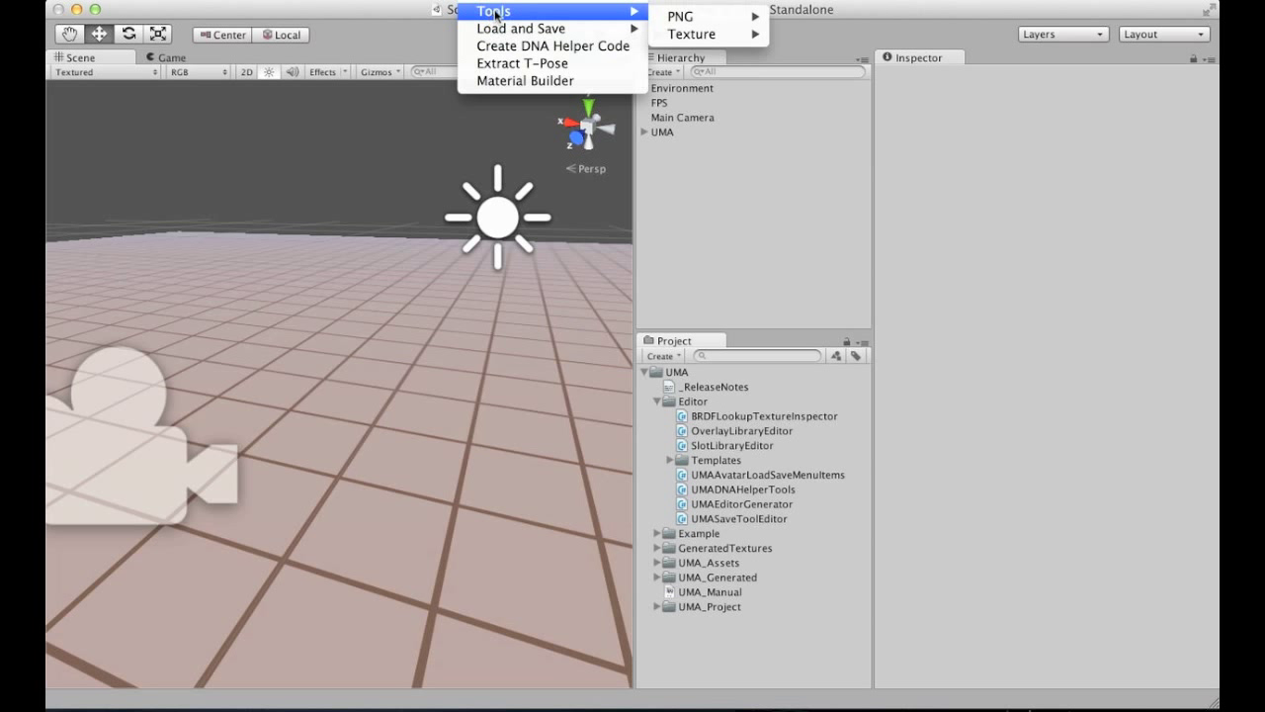
pyautogui.moveTo(502, 30)
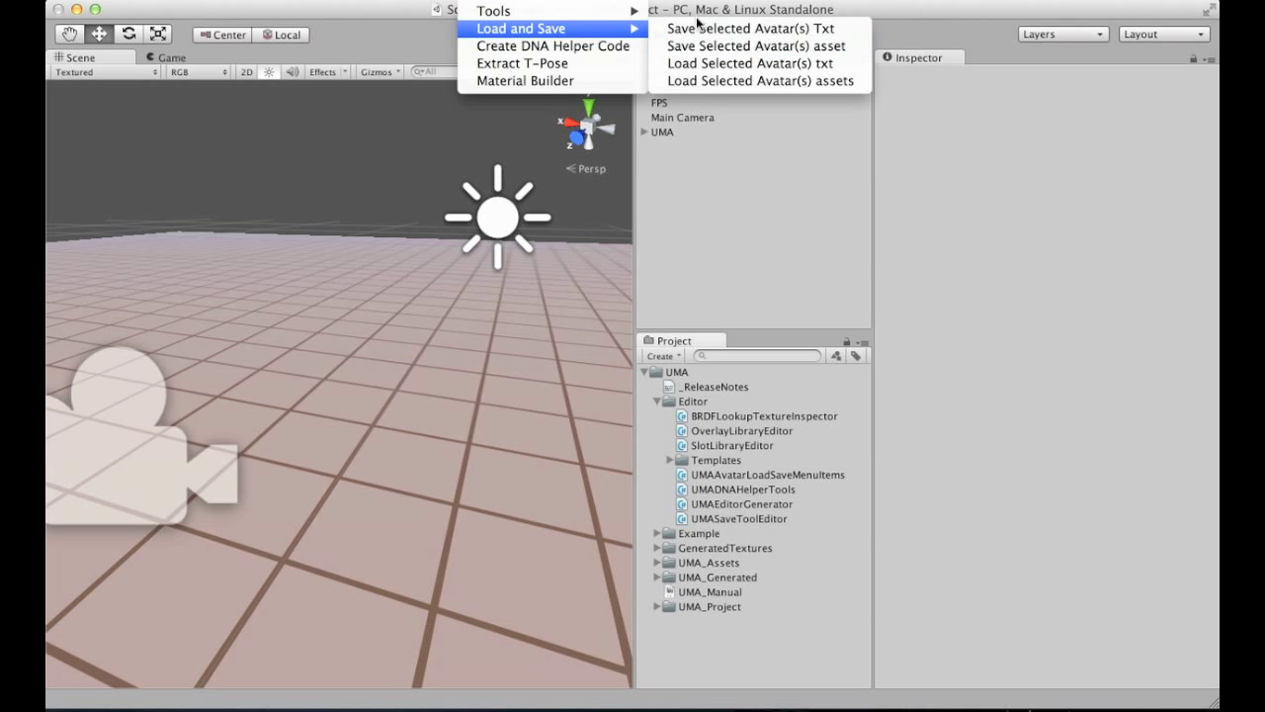
pyautogui.moveTo(550, 15)
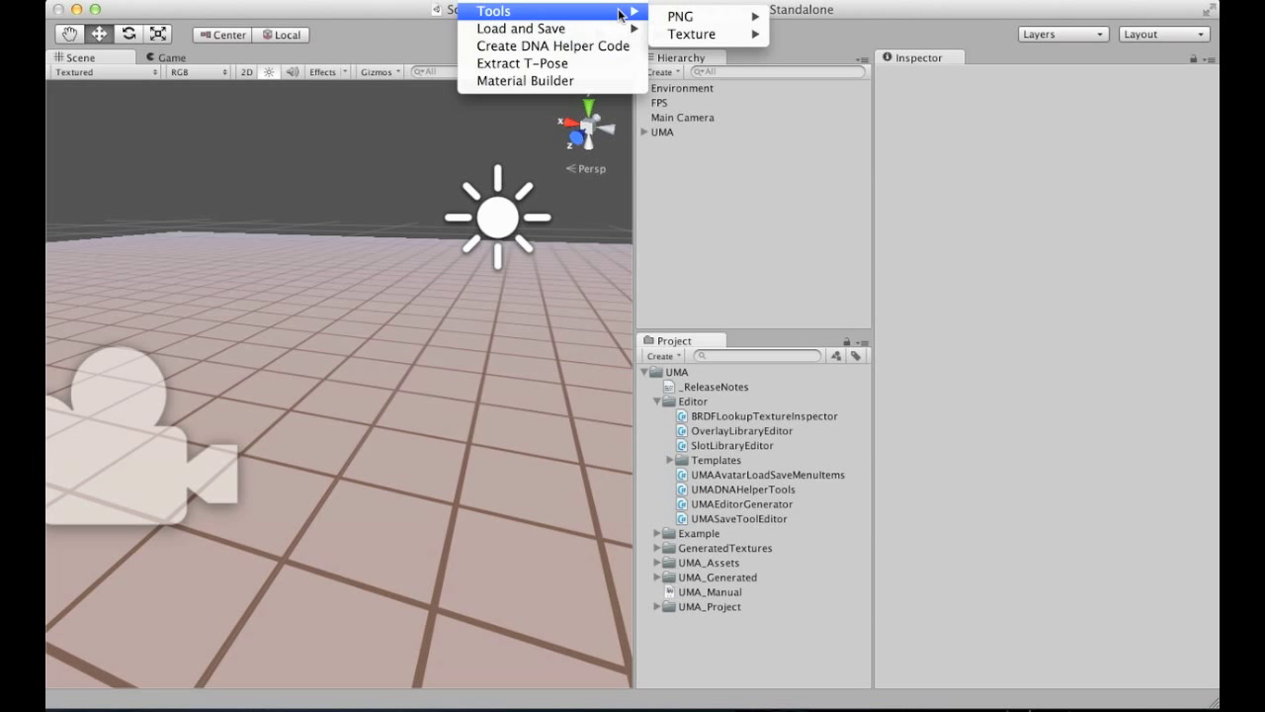
pyautogui.moveTo(690, 19)
pyautogui.moveTo(697, 42)
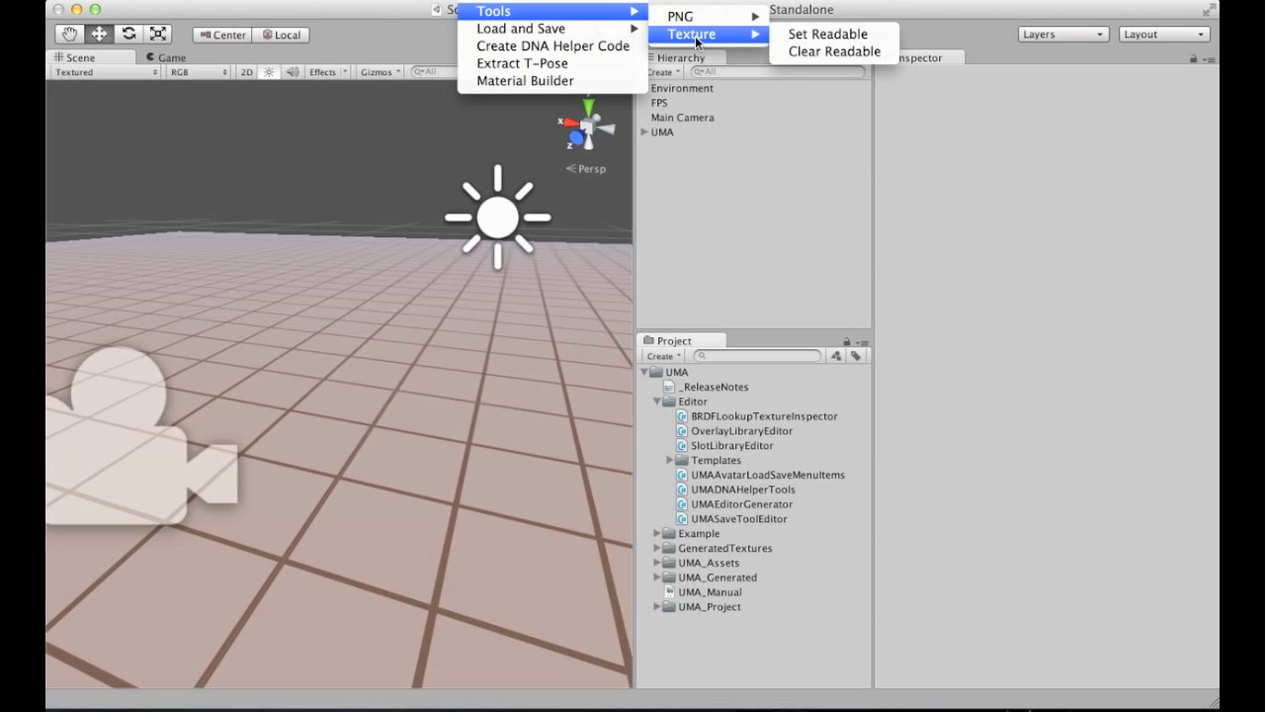
pyautogui.click(908, 306)
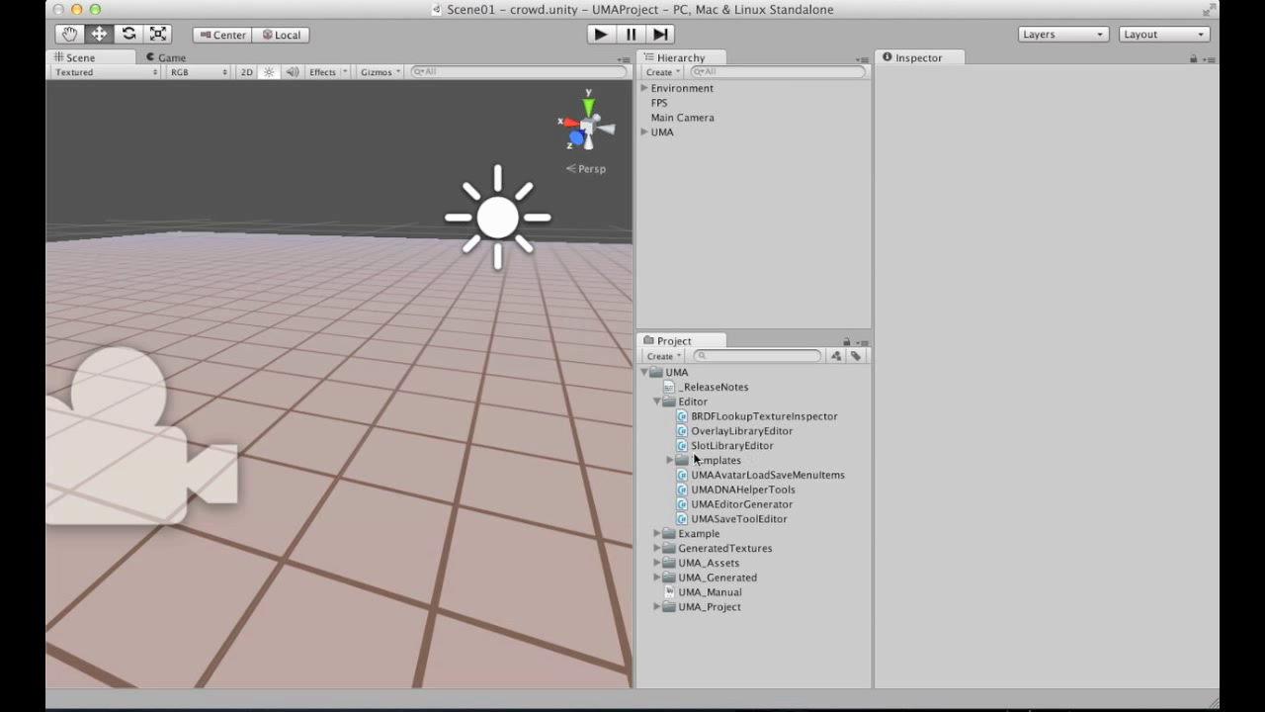
# Collapse Editor, expand Example, and peek into its Scenes, Animation and Animators folders.
pyautogui.click(657, 402)
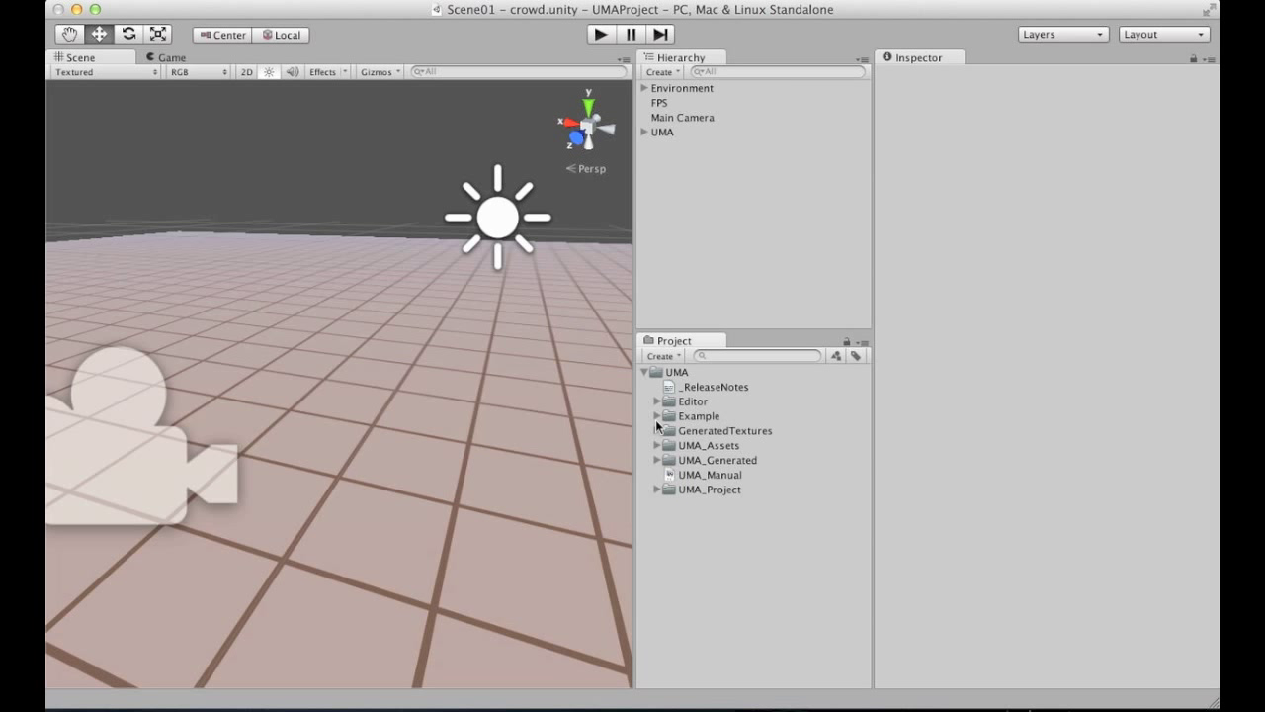
pyautogui.click(656, 417)
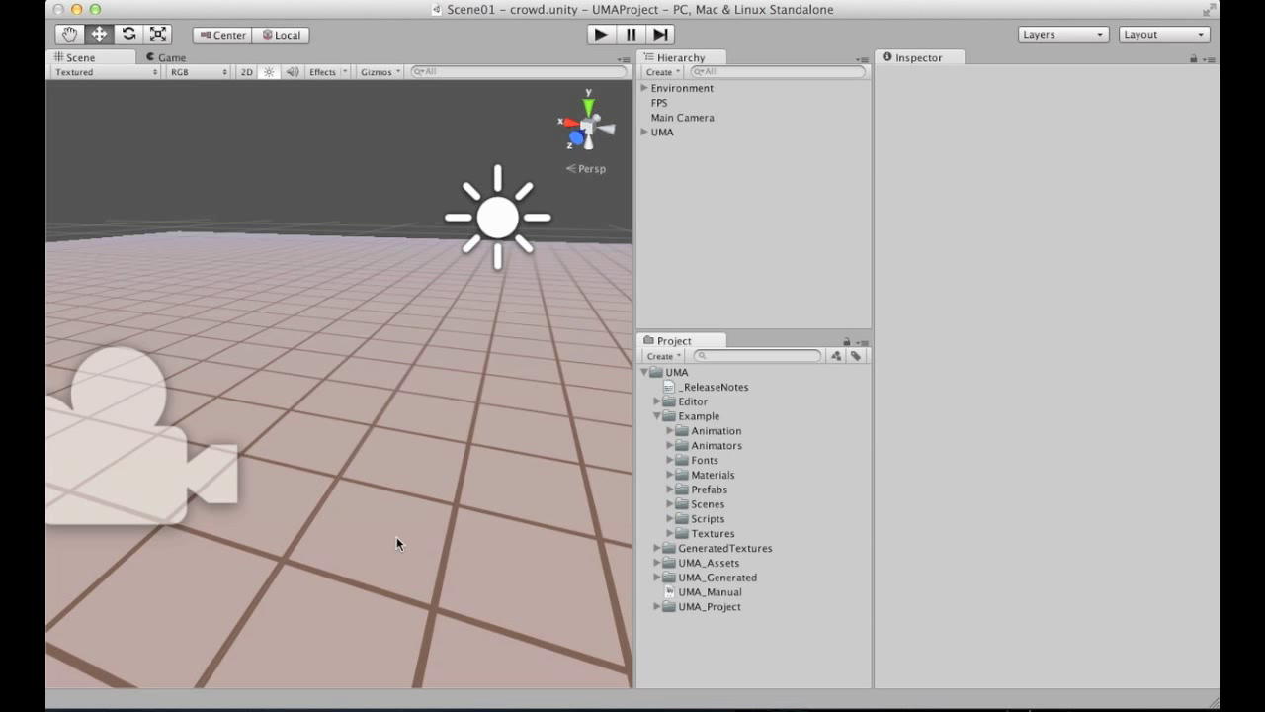
pyautogui.click(671, 505)
pyautogui.click(672, 505)
pyautogui.click(671, 505)
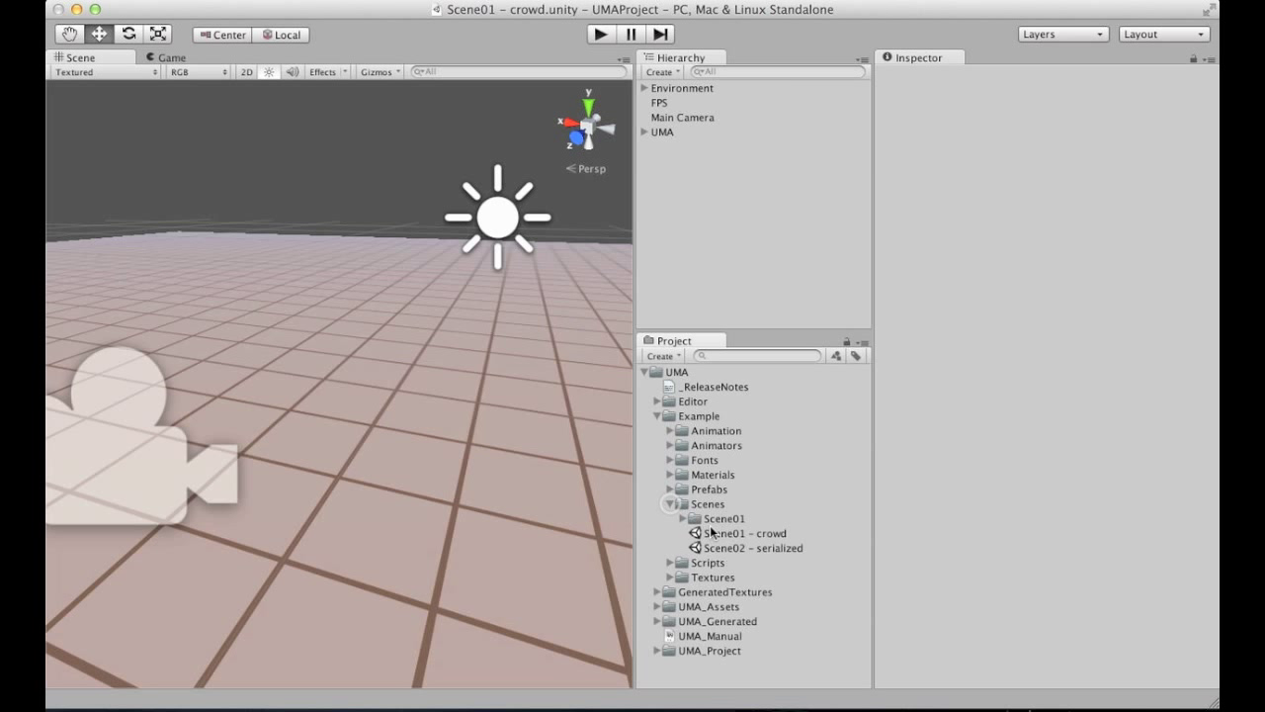
pyautogui.click(672, 504)
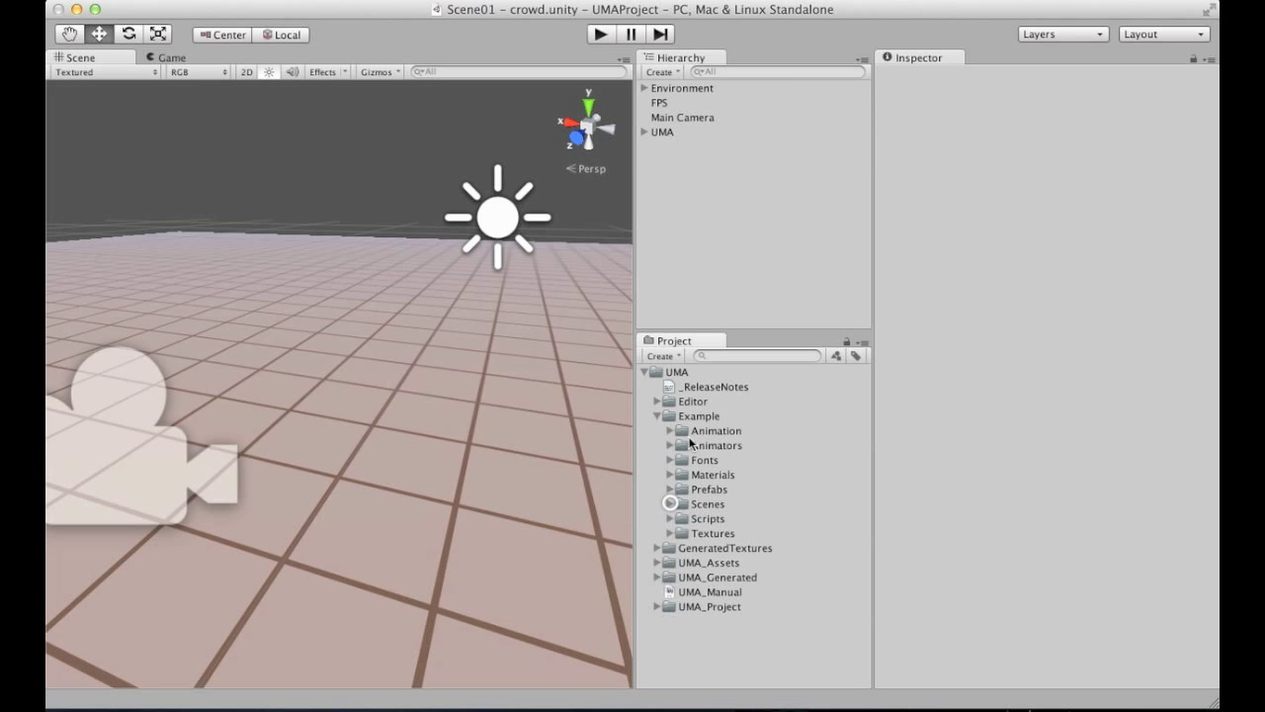
pyautogui.click(669, 431)
pyautogui.click(669, 431)
pyautogui.click(670, 446)
pyautogui.click(671, 446)
# Peek into the Fonts, Materials, Prefabs, Scenes and Scripts folders of Example.
pyautogui.click(669, 460)
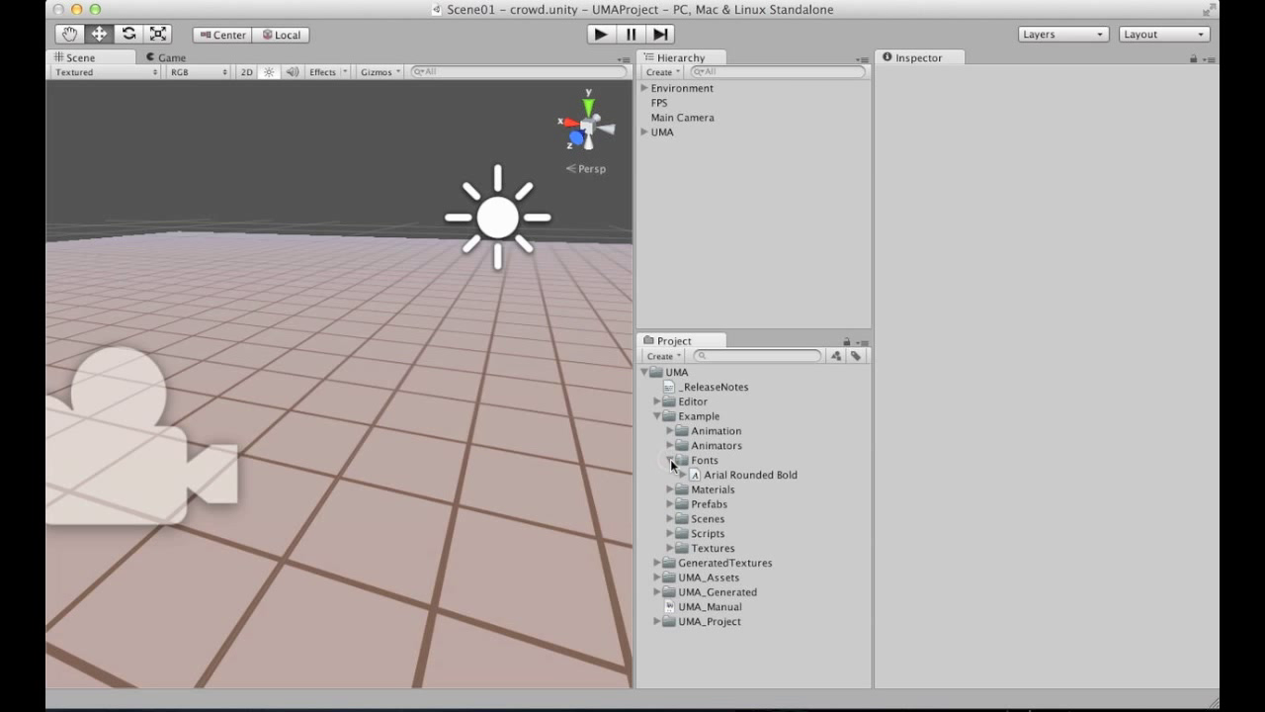
pyautogui.click(669, 460)
pyautogui.click(669, 475)
pyautogui.click(669, 474)
pyautogui.click(669, 490)
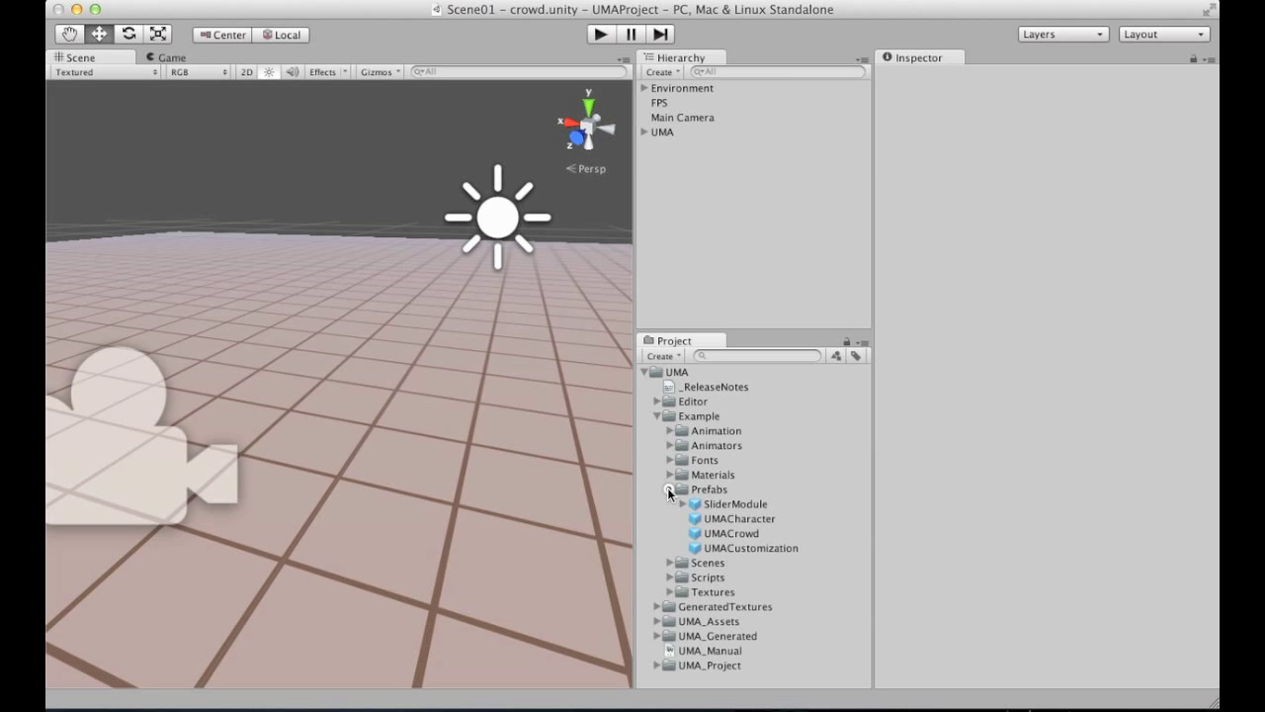
pyautogui.click(669, 490)
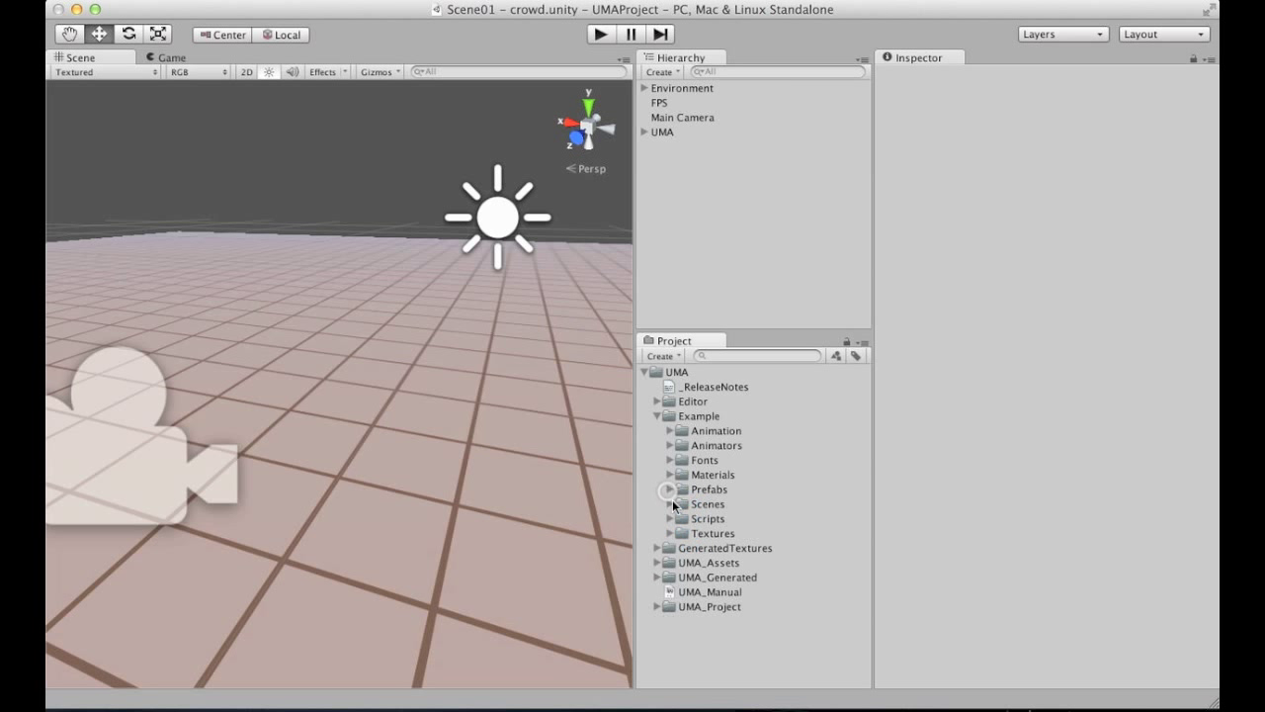
pyautogui.click(669, 504)
pyautogui.click(669, 504)
pyautogui.click(670, 519)
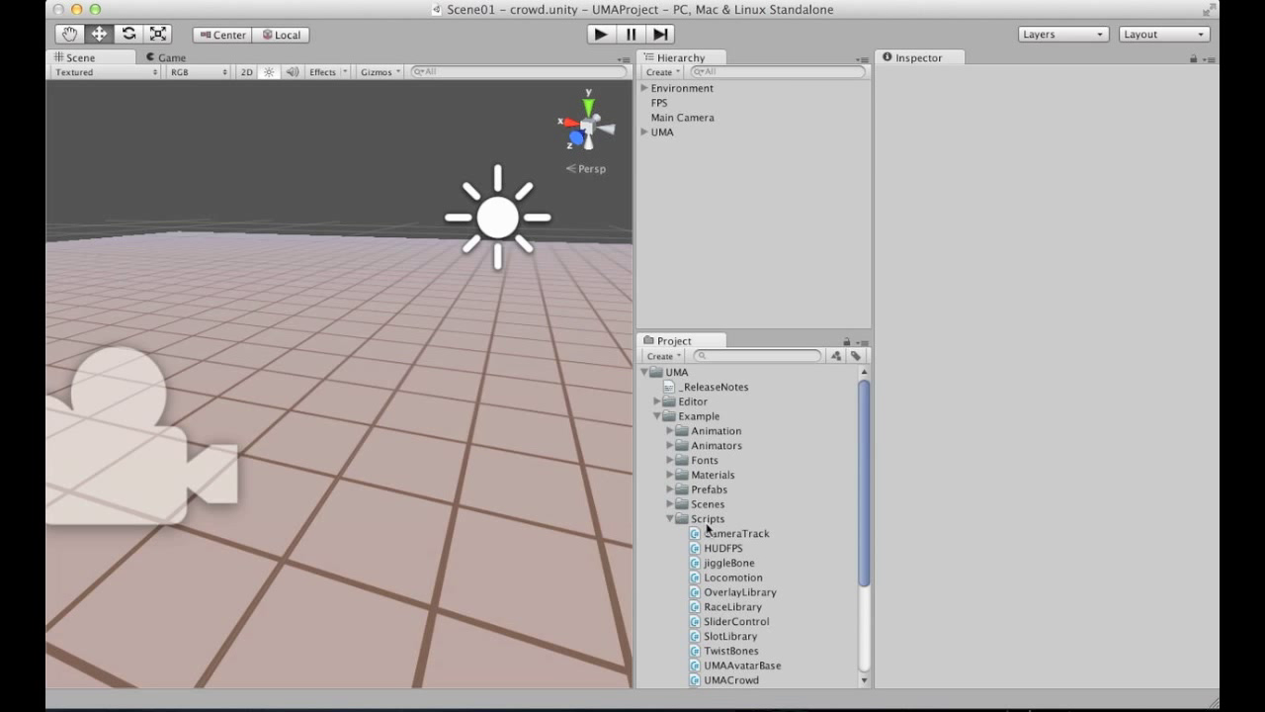
pyautogui.moveTo(863, 528); pyautogui.dragTo(855, 606)
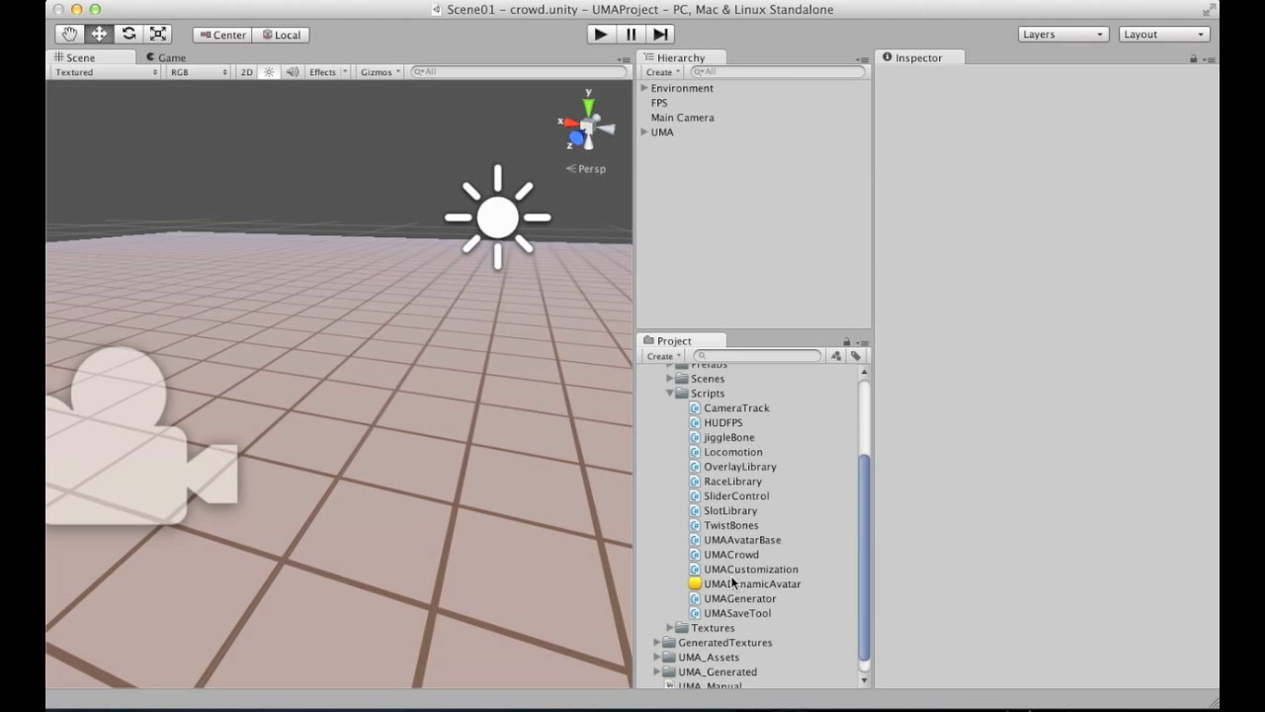
pyautogui.click(671, 394)
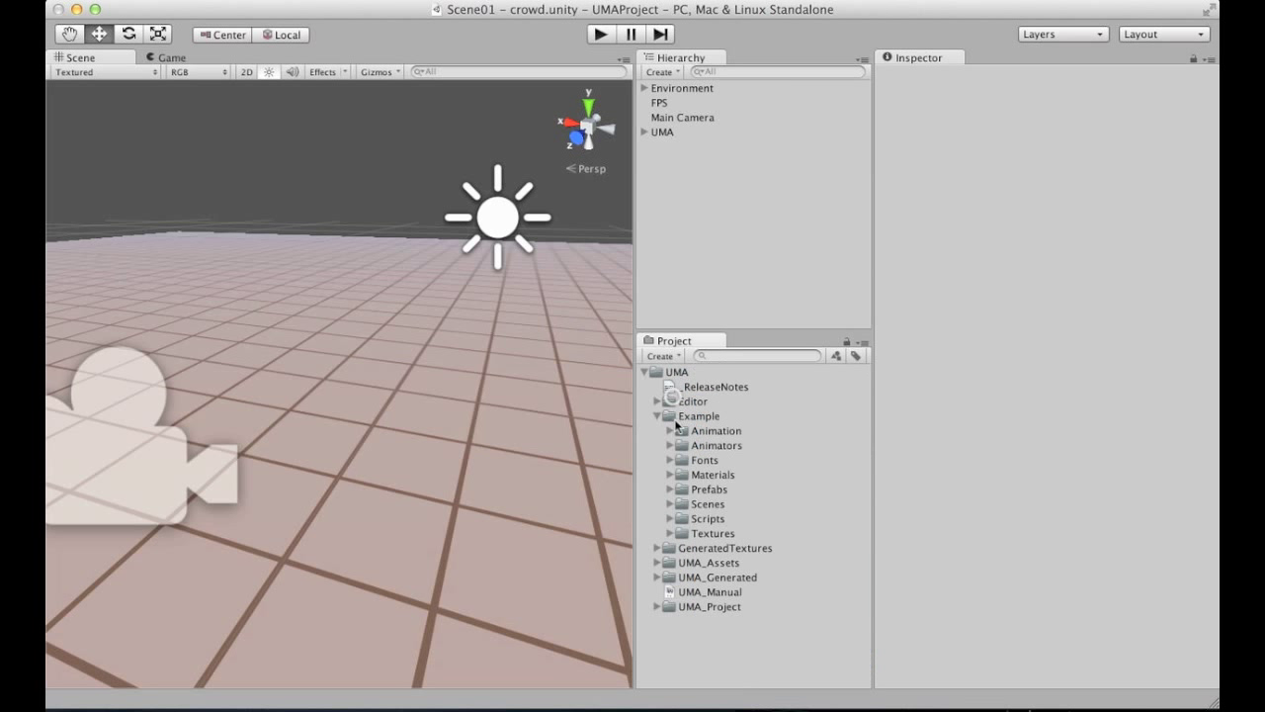
# Browse the Textures and GUI folders, then drag the SliderModule prefab into the scene.
pyautogui.click(675, 534)
pyautogui.click(671, 534)
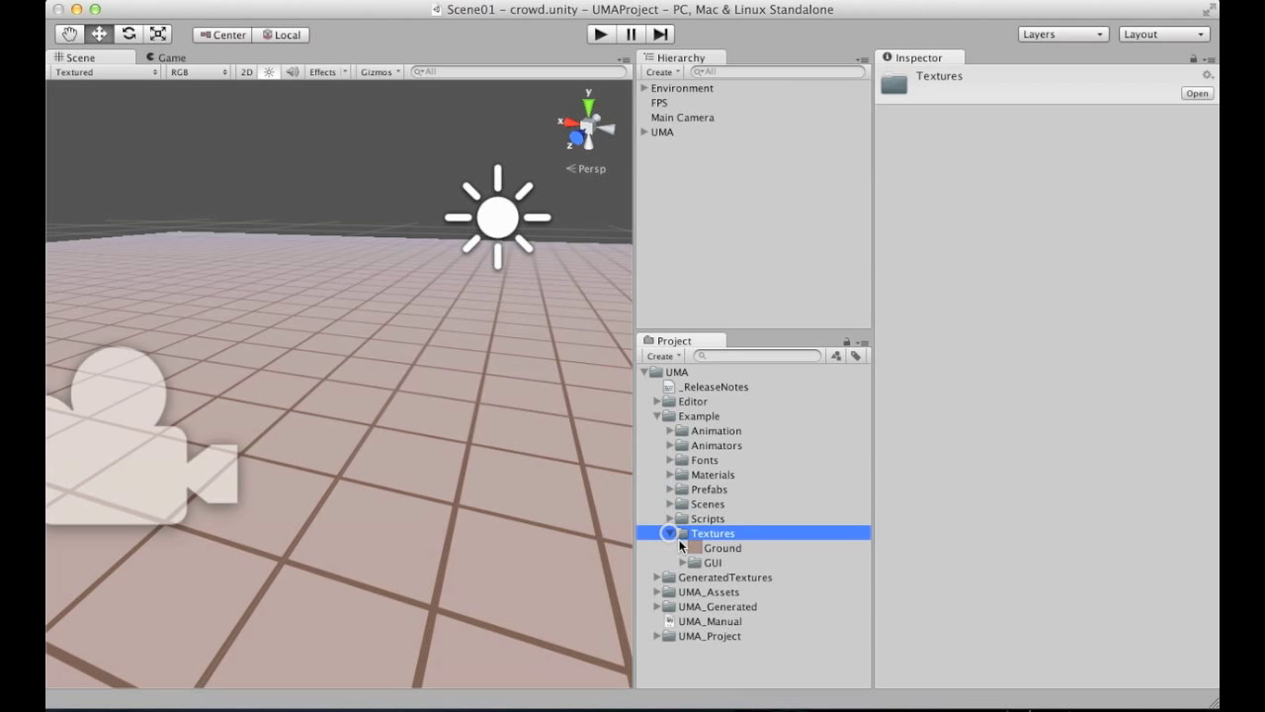
pyautogui.click(683, 563)
pyautogui.click(683, 563)
pyautogui.click(671, 534)
pyautogui.click(670, 488)
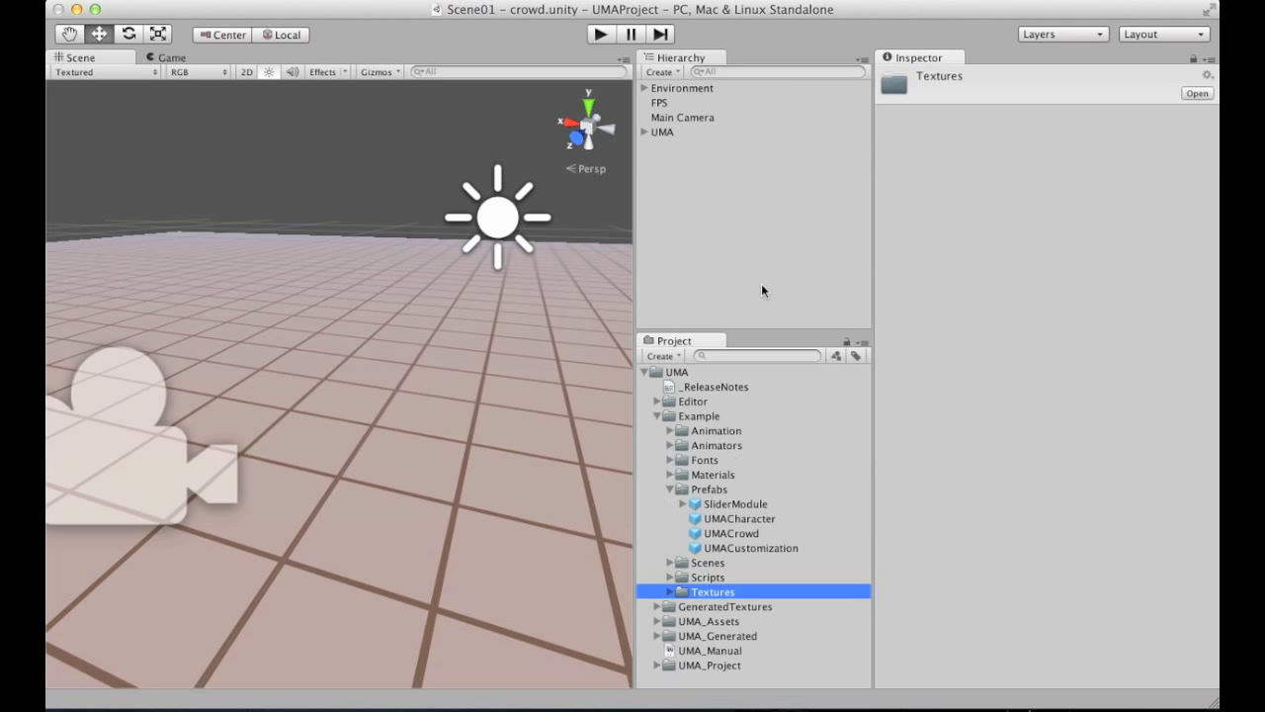
pyautogui.click(761, 282)
pyautogui.moveTo(719, 508); pyautogui.dragTo(706, 249)
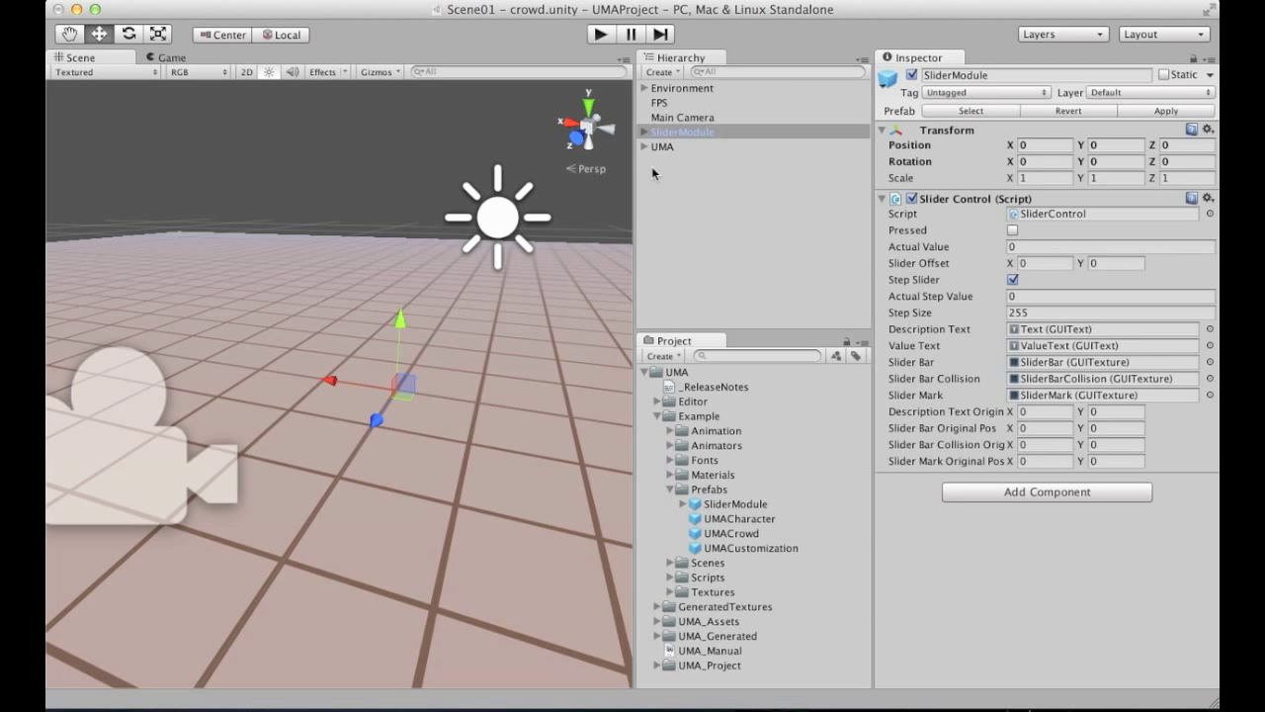
# In the Game view, inspect SliderModule's SliderBar, SliderMark, Text and ValueText children.
pyautogui.click(167, 58)
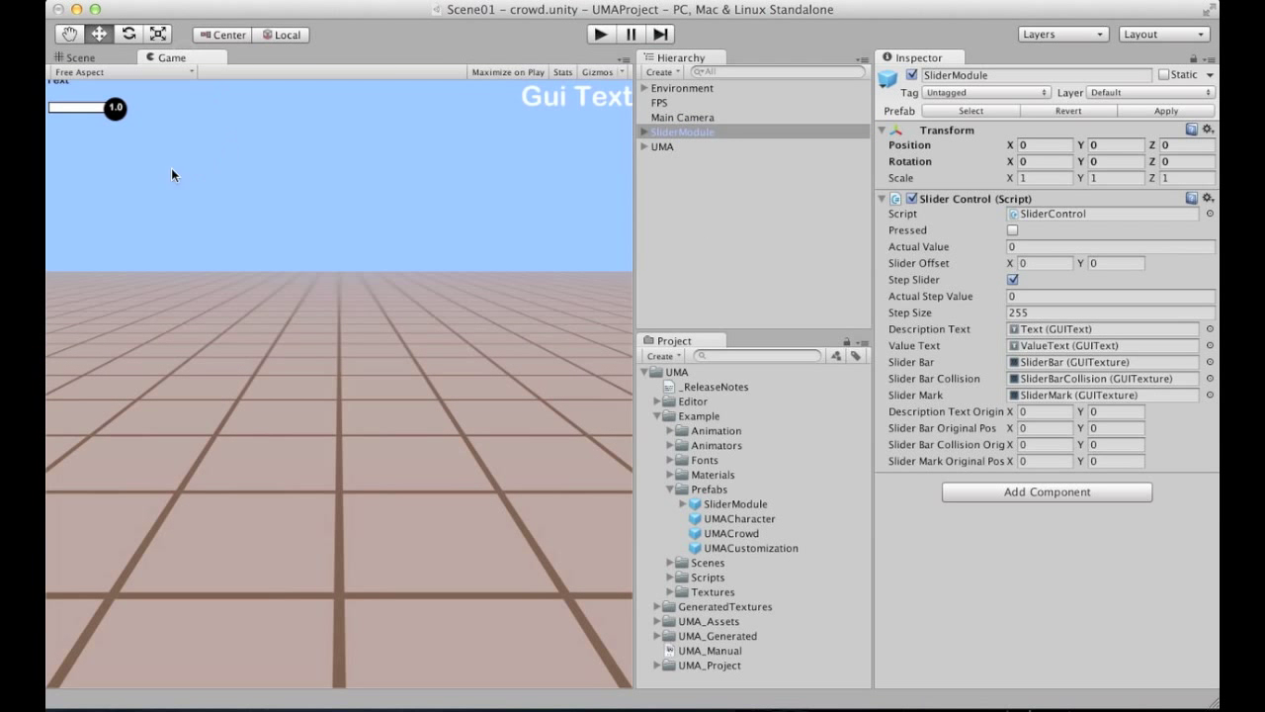
pyautogui.click(643, 131)
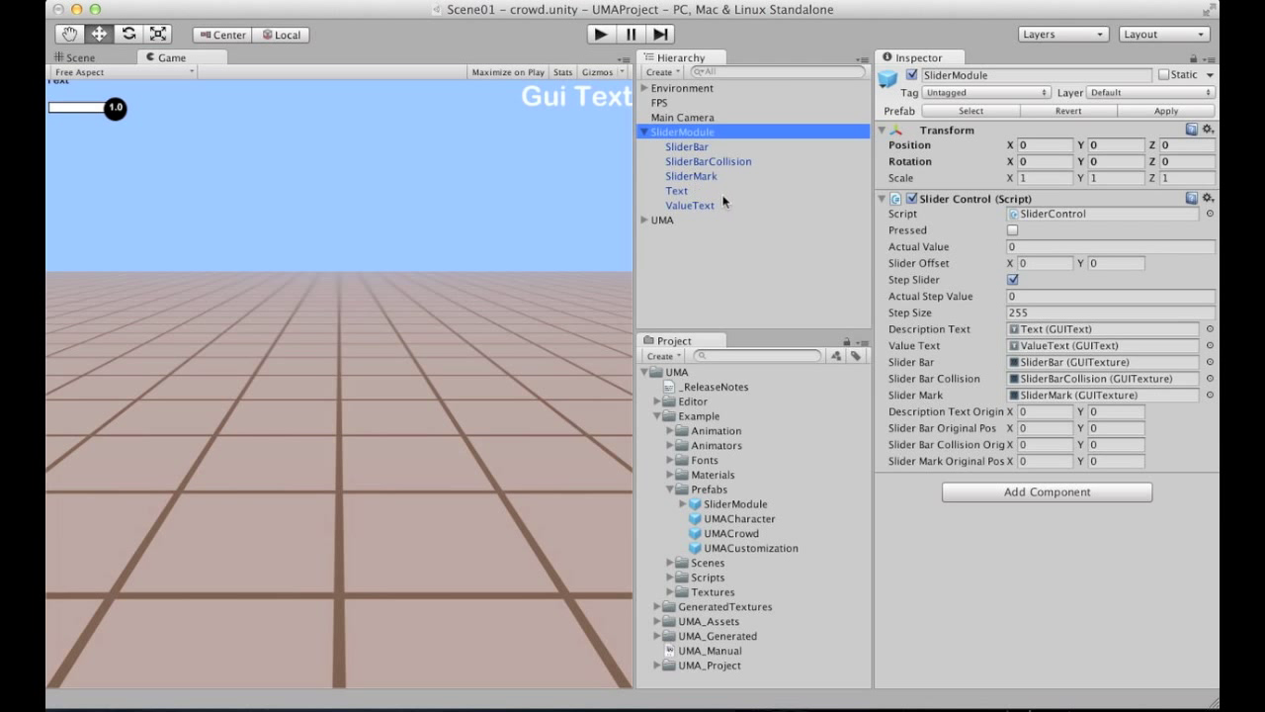
pyautogui.click(704, 161)
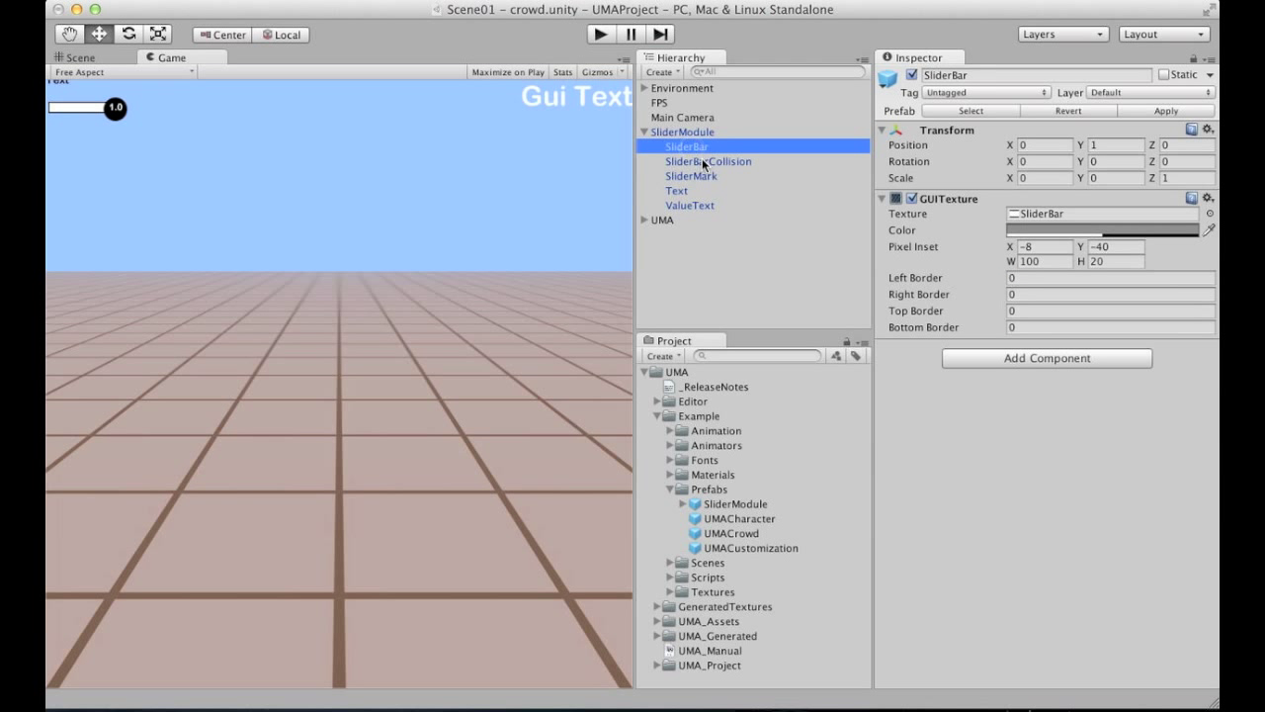
pyautogui.click(698, 176)
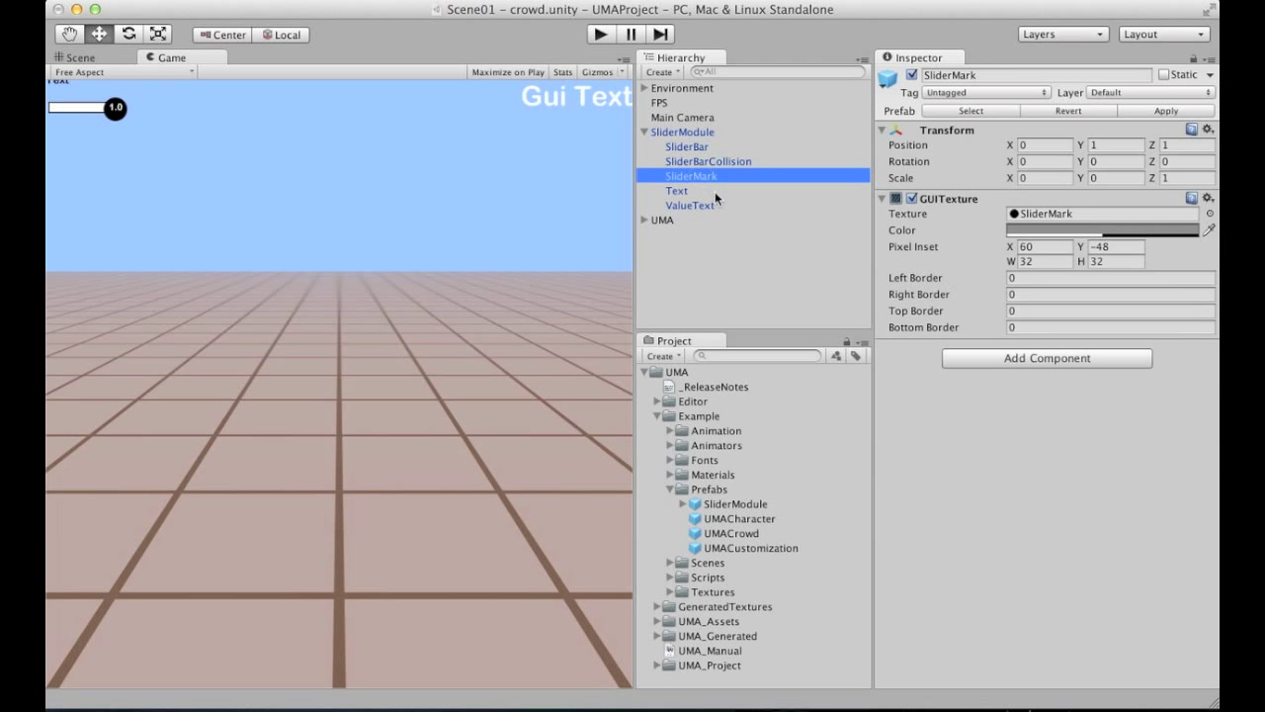
pyautogui.click(706, 190)
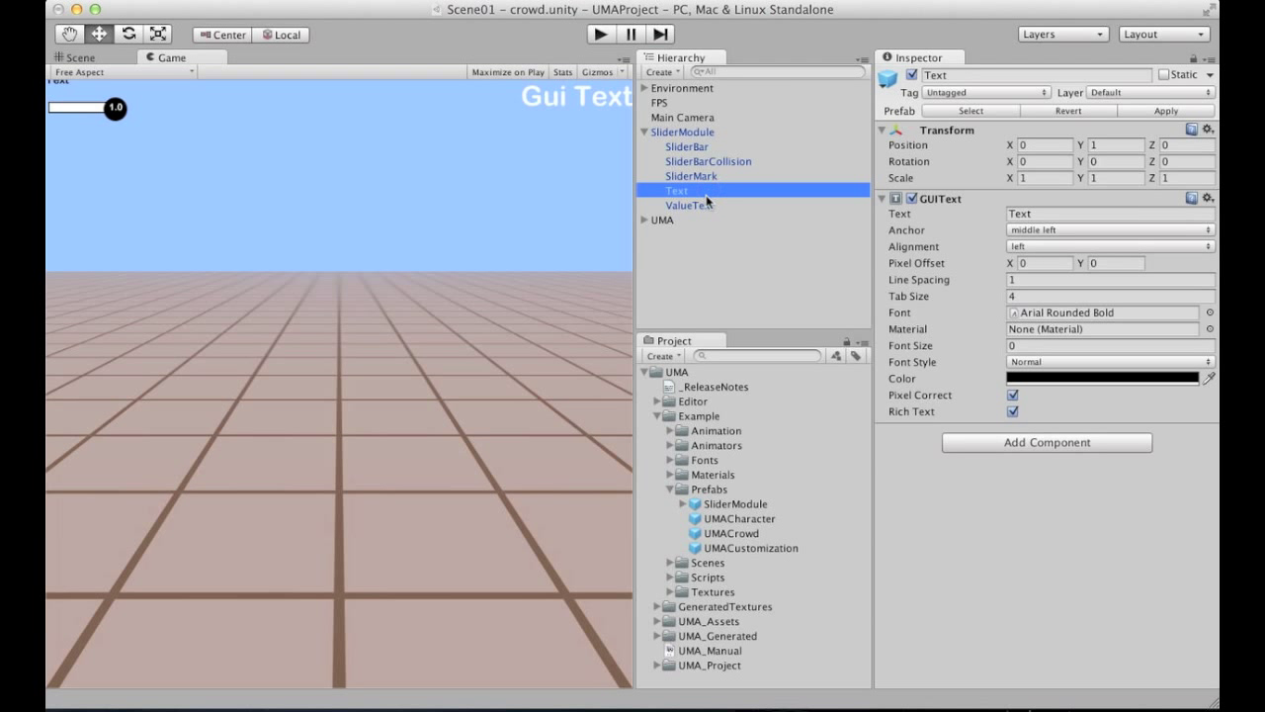
pyautogui.click(694, 205)
pyautogui.click(695, 132)
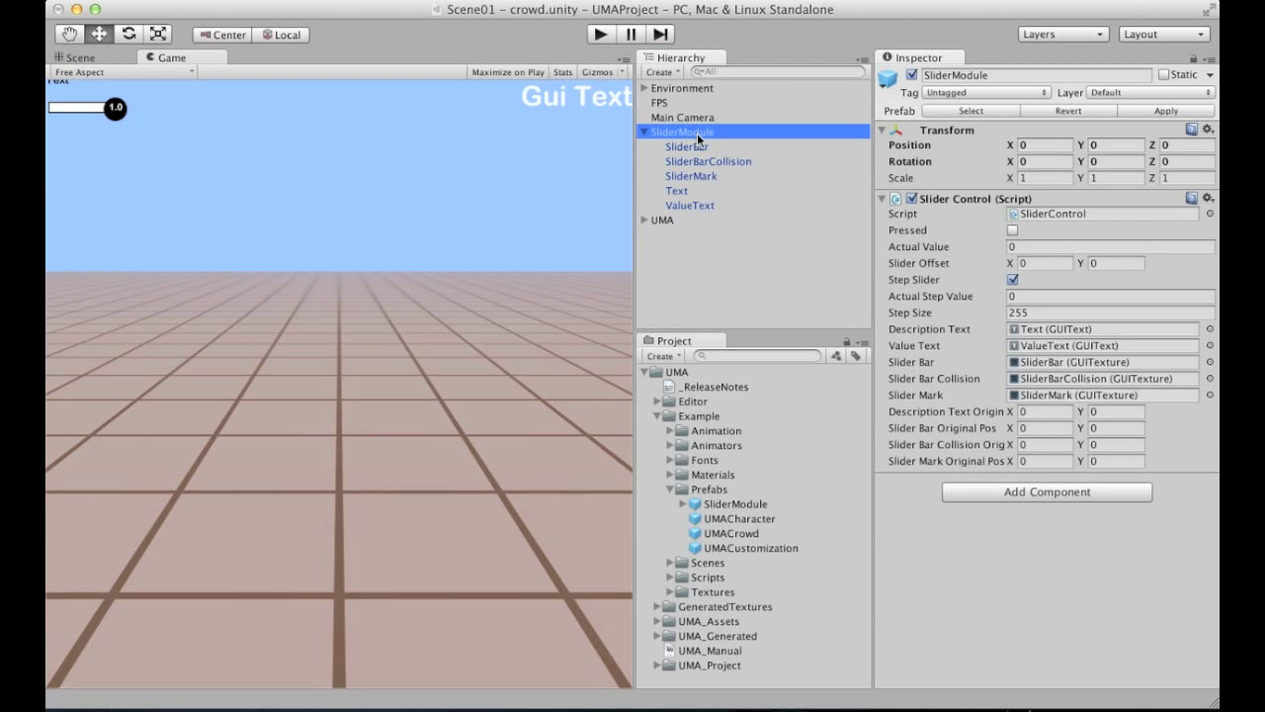
# Re-inspect SliderBar, SliderBarCollision and SliderMark, locating the SliderMark texture asset.
pyautogui.click(644, 131)
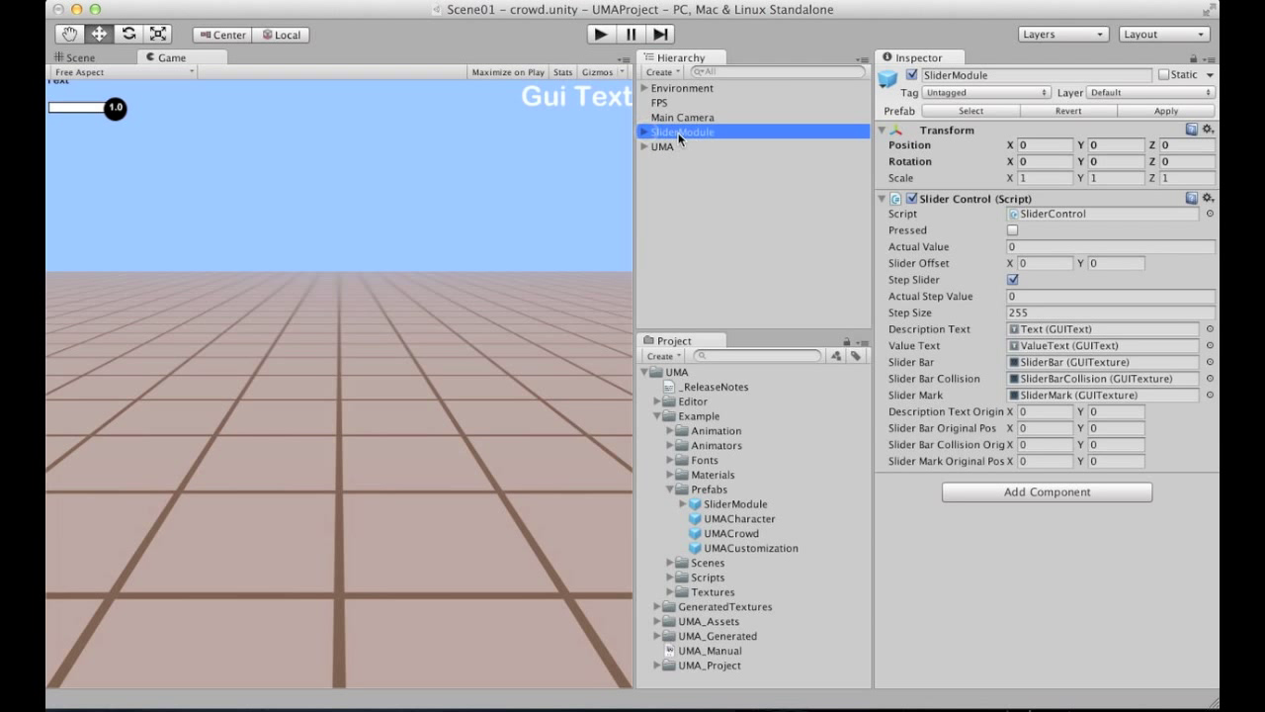
pyautogui.click(644, 132)
pyautogui.click(699, 148)
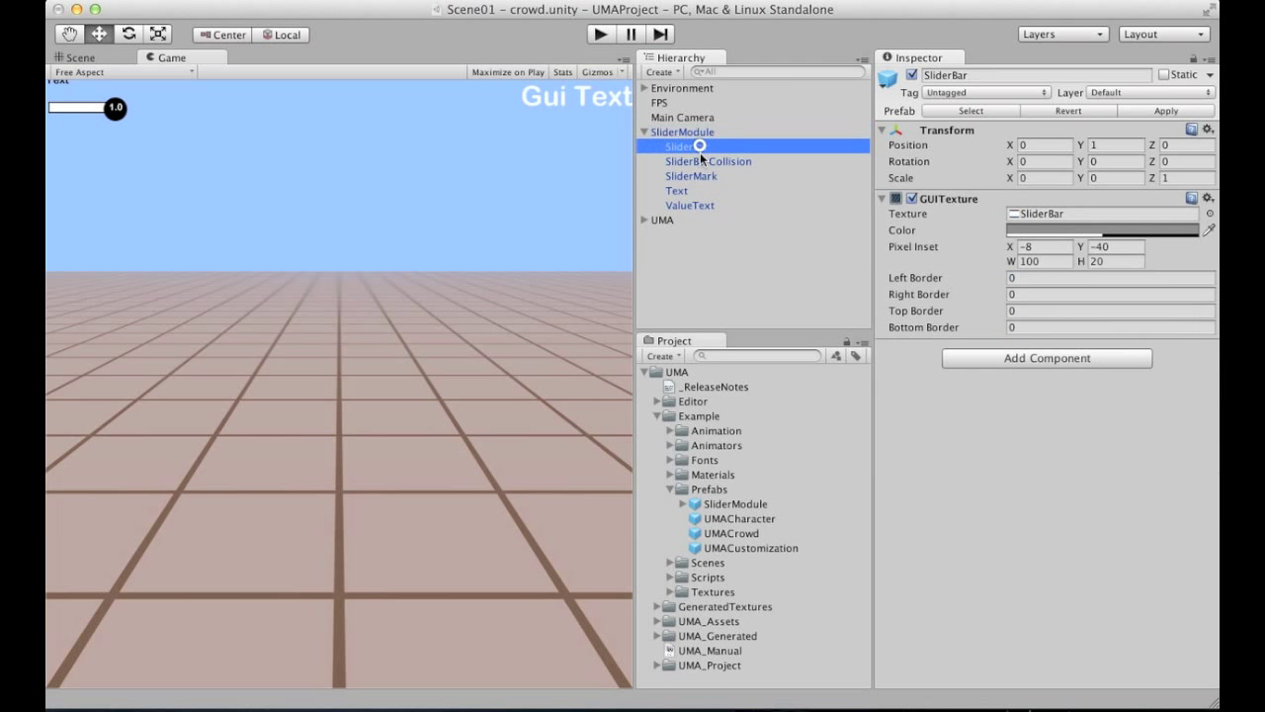
pyautogui.click(706, 163)
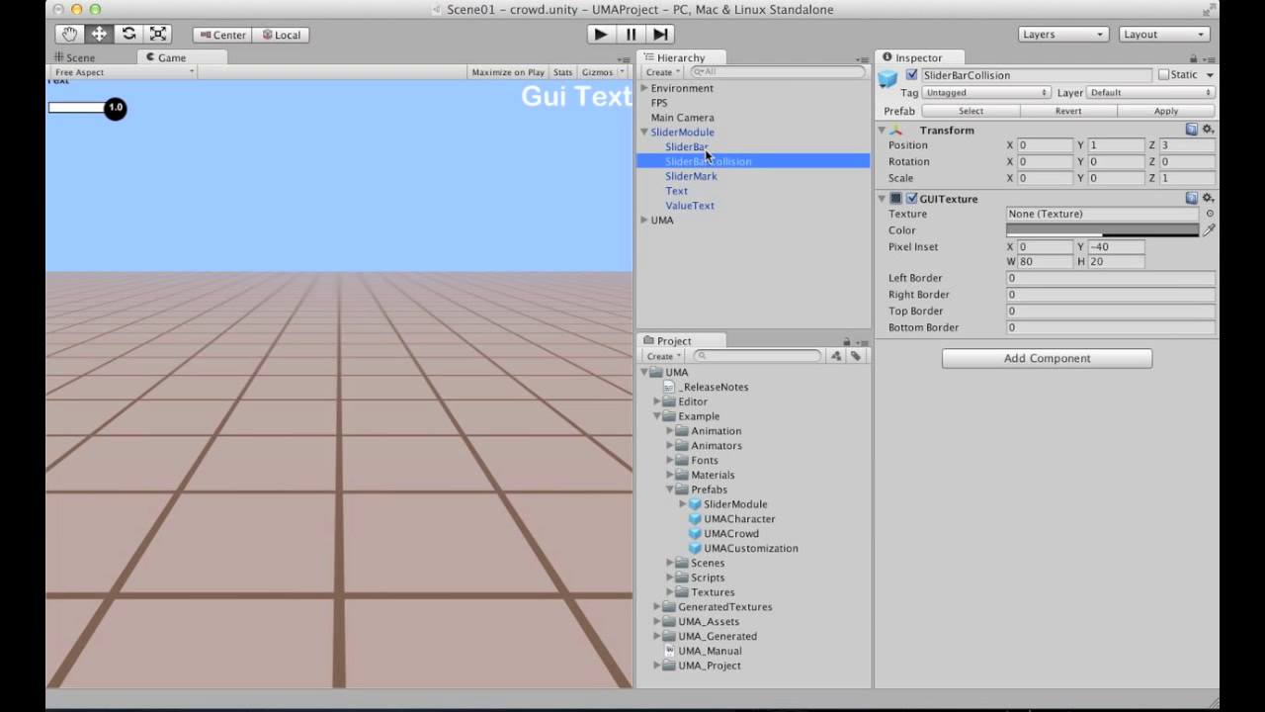
pyautogui.click(696, 175)
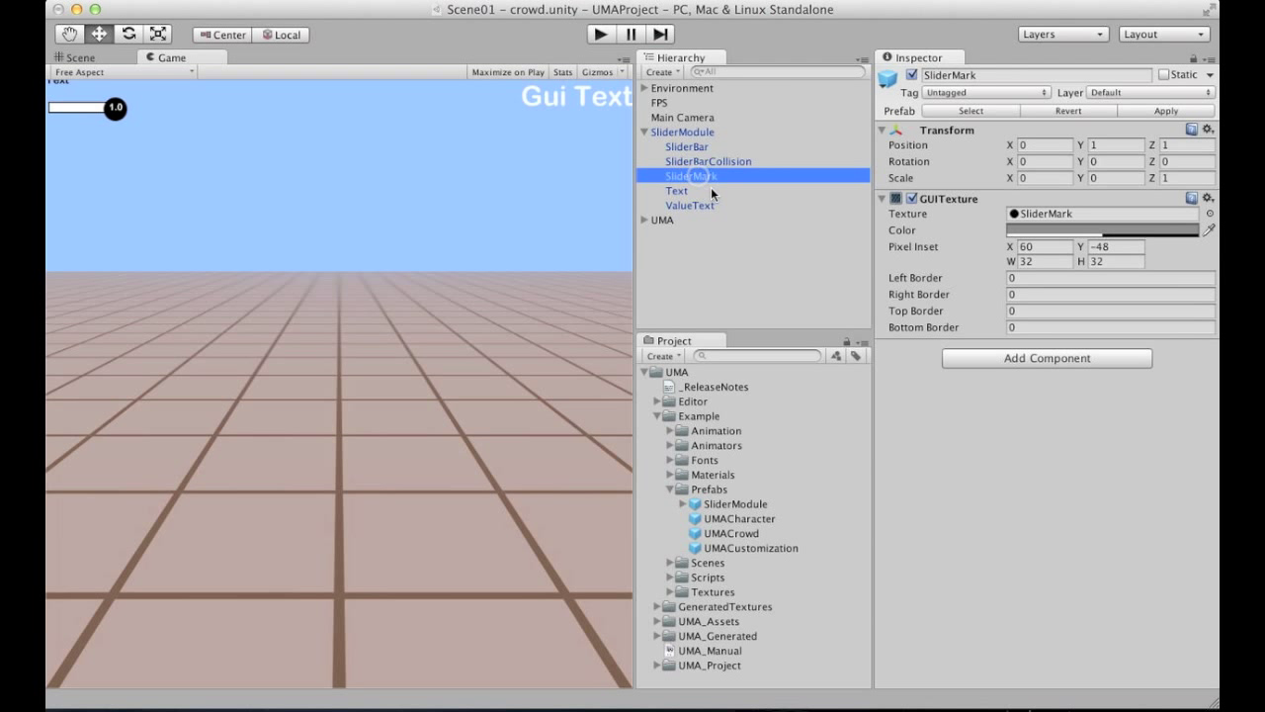
pyautogui.click(1018, 214)
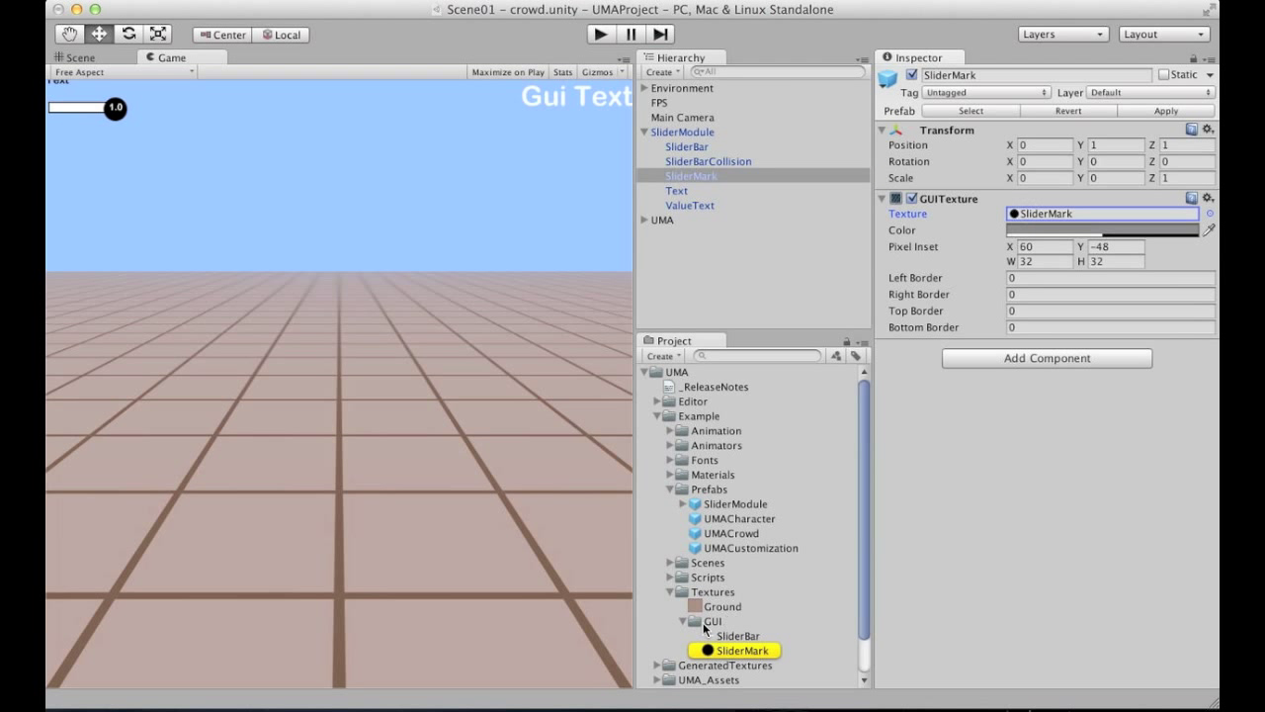
# Collapse the Textures, Prefabs and Example folders and reselect the SliderModule object.
pyautogui.click(670, 591)
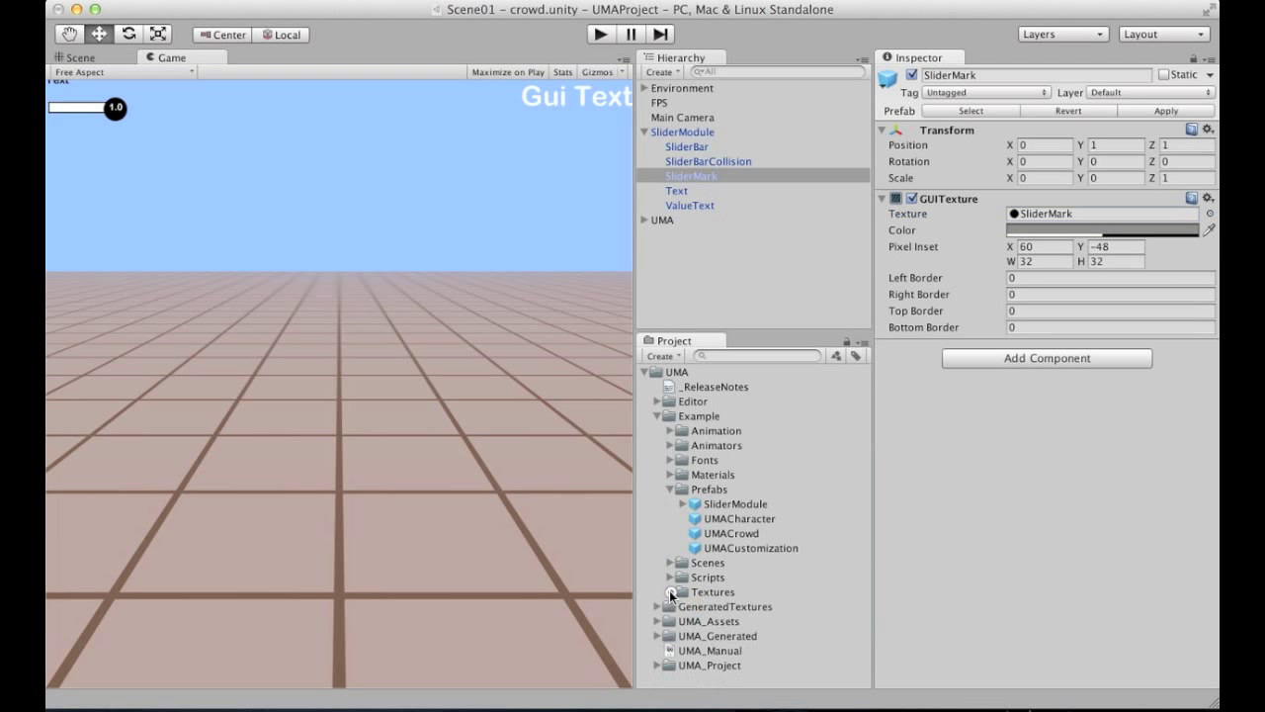
pyautogui.click(671, 490)
pyautogui.click(658, 417)
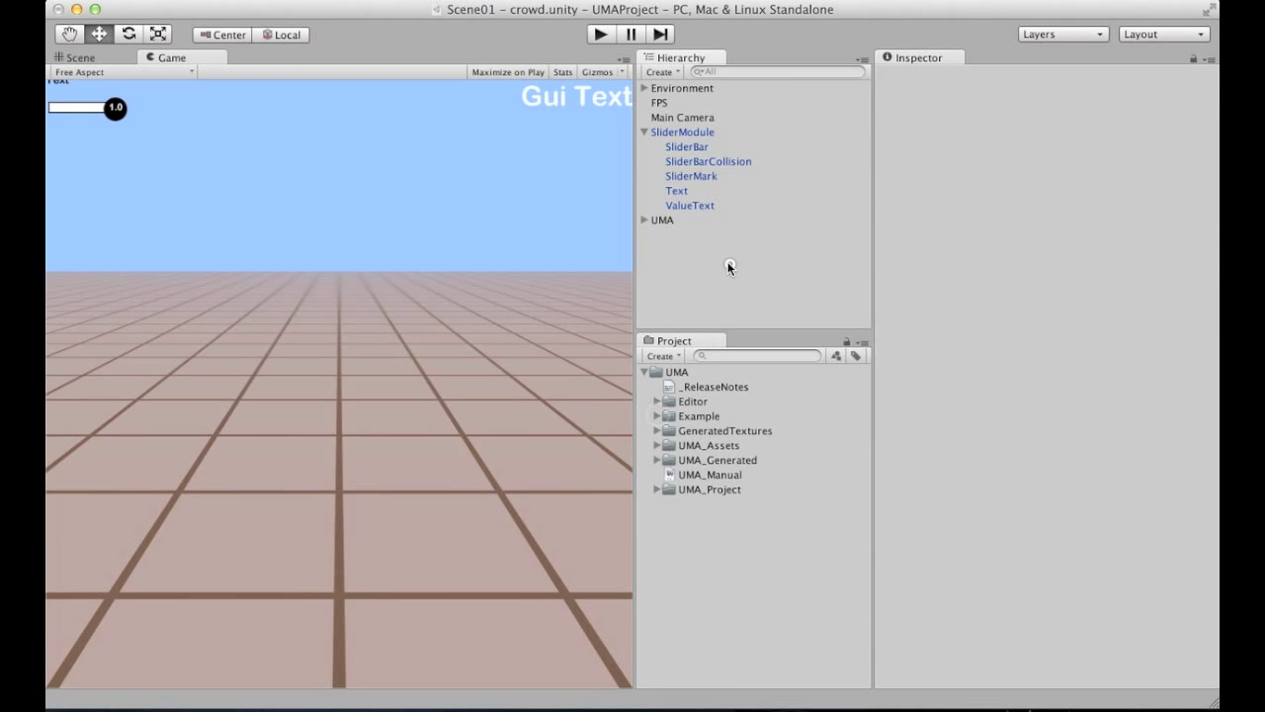
pyautogui.click(643, 131)
pyautogui.click(682, 132)
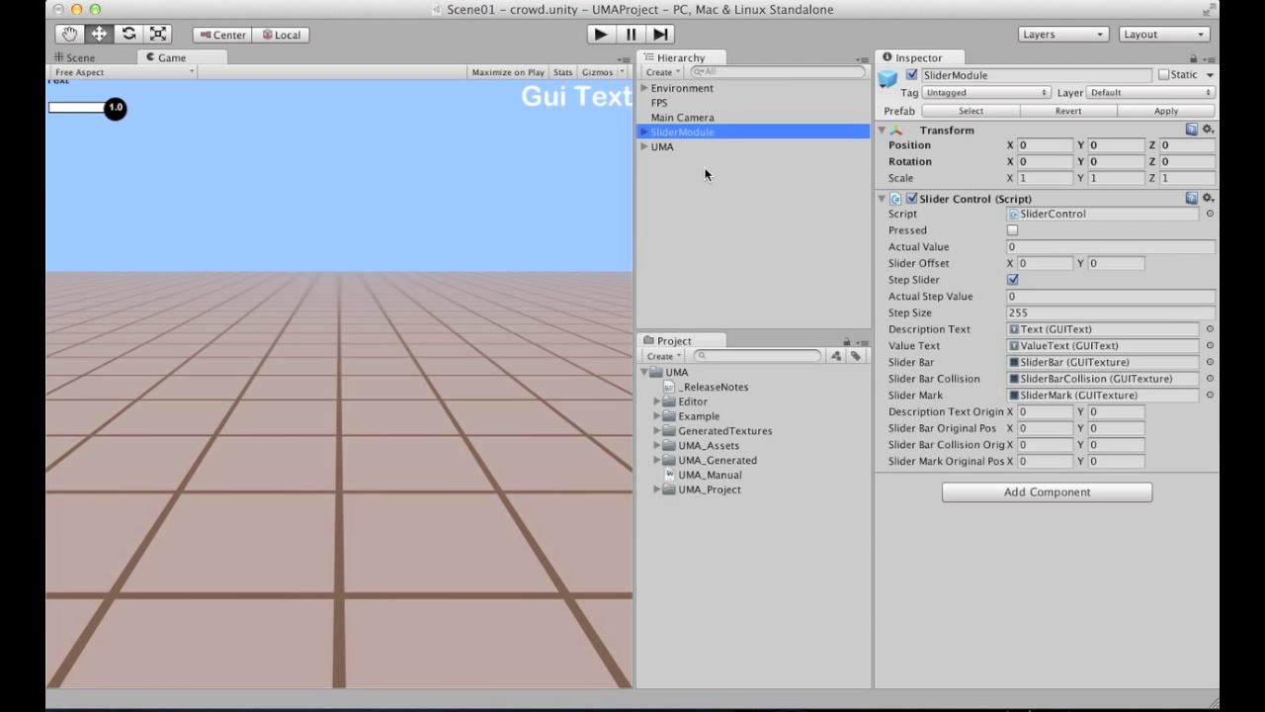
# Delete SliderModule and inspect the Calculation_BRDFTexRDFTex texture in GeneratedTextures.
pyautogui.press('Delete')
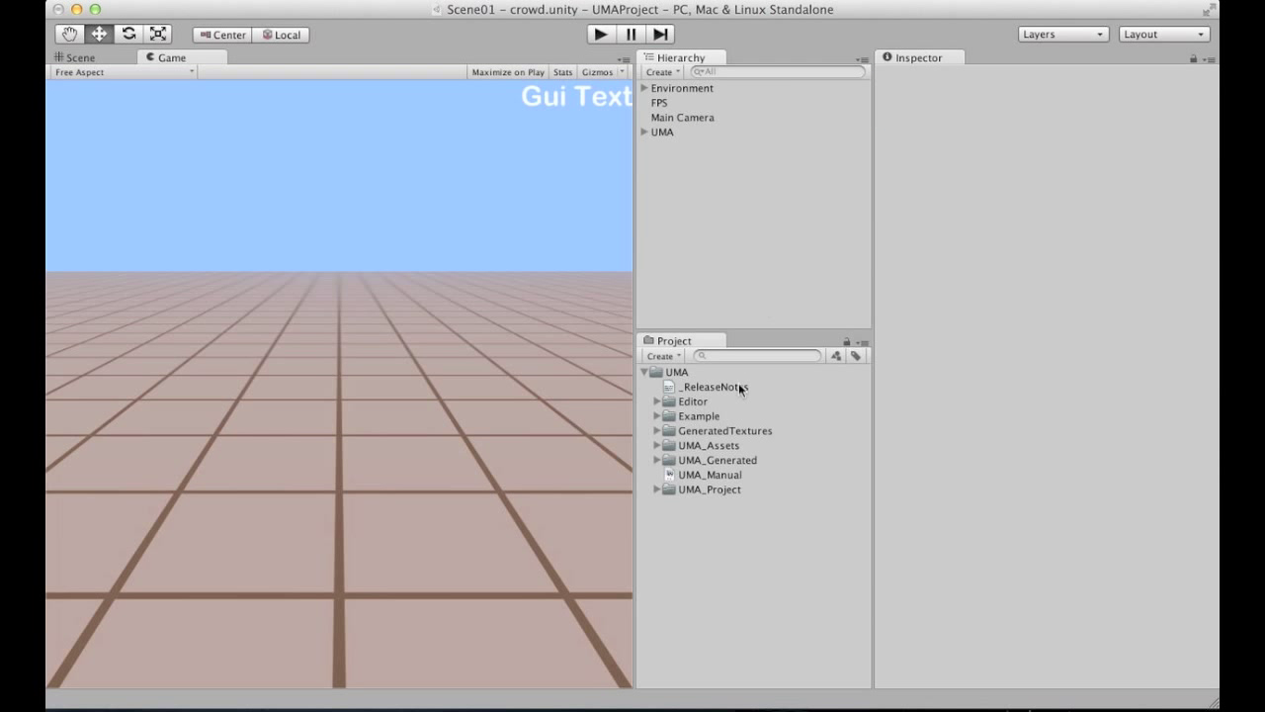
pyautogui.click(657, 432)
pyautogui.click(717, 433)
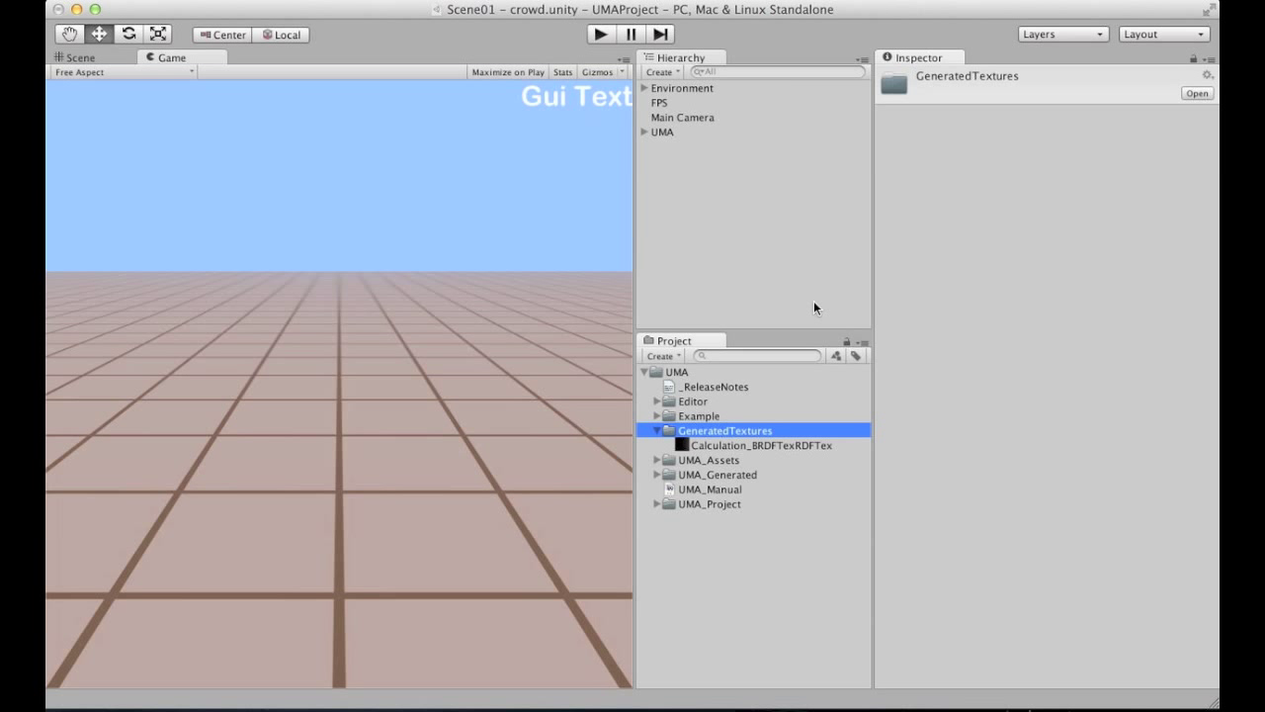
pyautogui.click(739, 446)
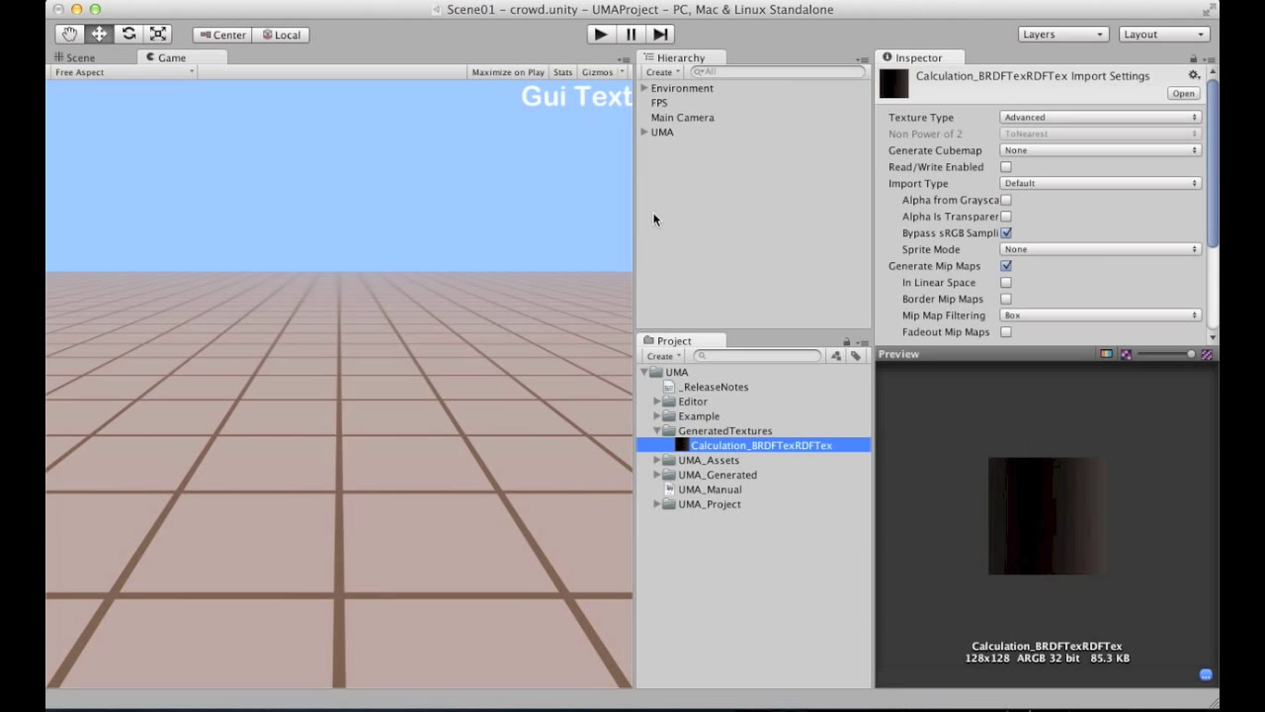
pyautogui.click(657, 211)
# Inspect Environment's LightCalculation BRDF settings and its texture, then collapse GeneratedTextures.
pyautogui.click(644, 88)
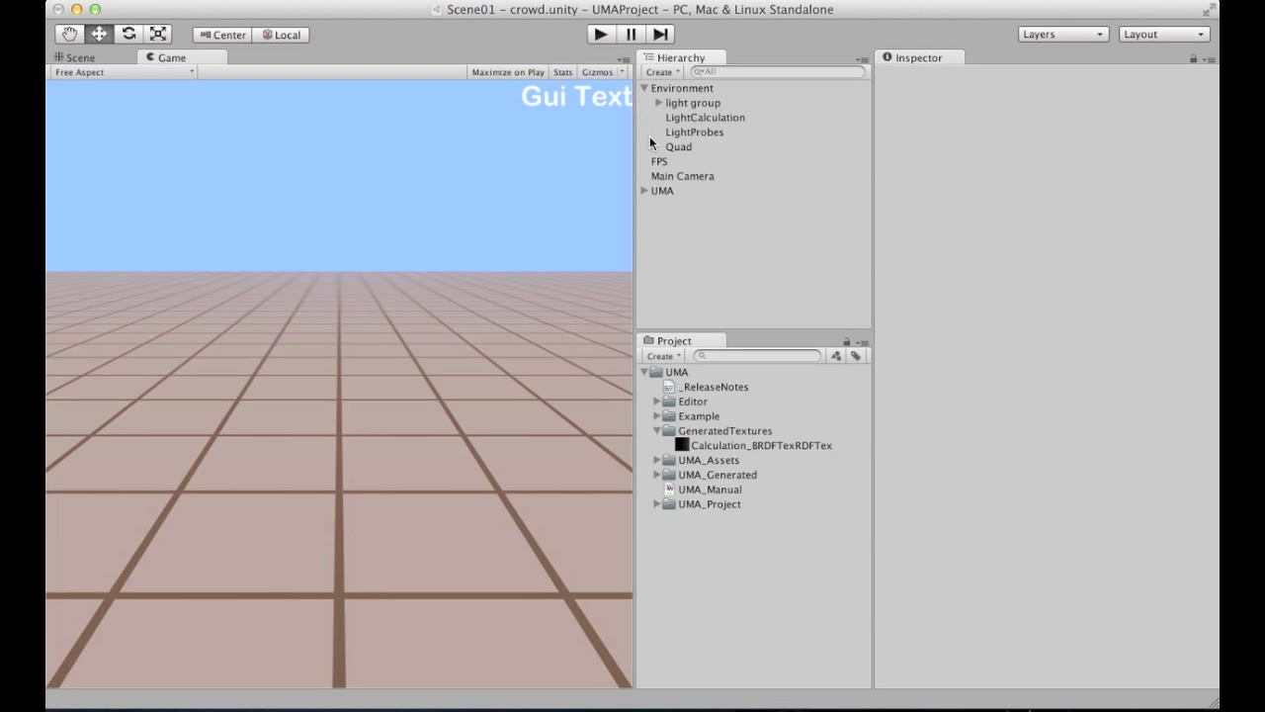
pyautogui.click(686, 119)
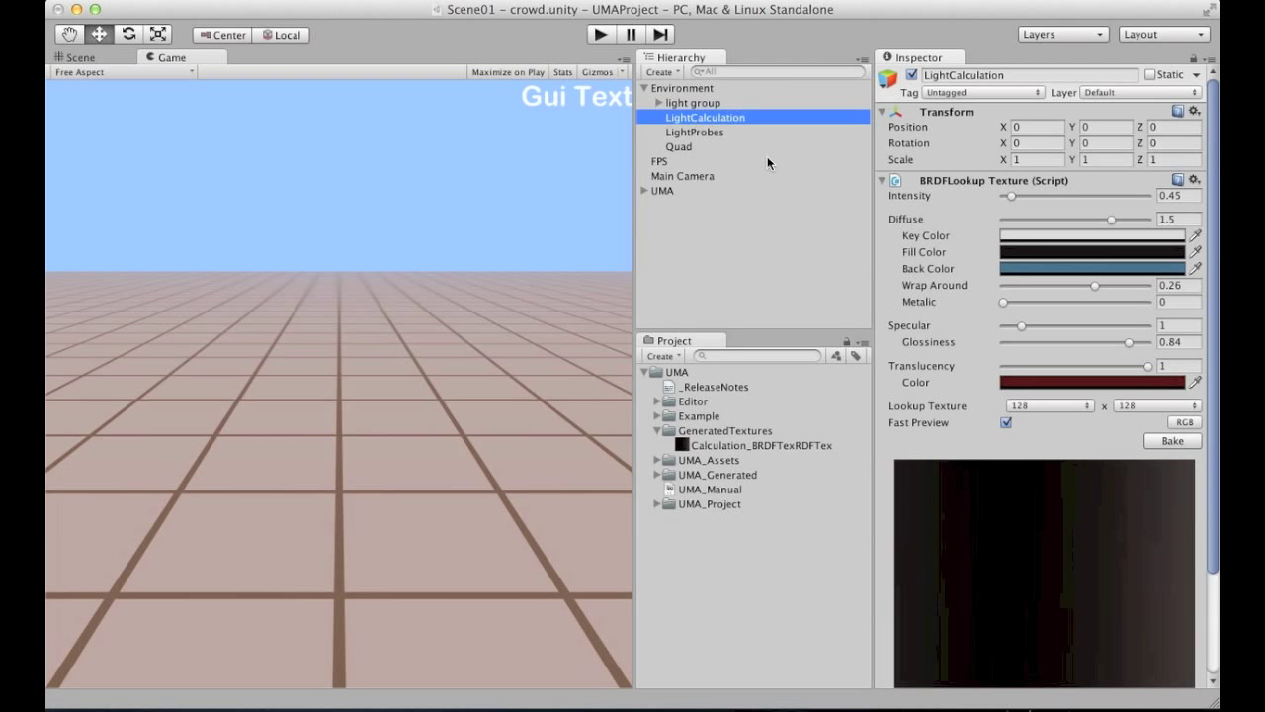
pyautogui.click(706, 450)
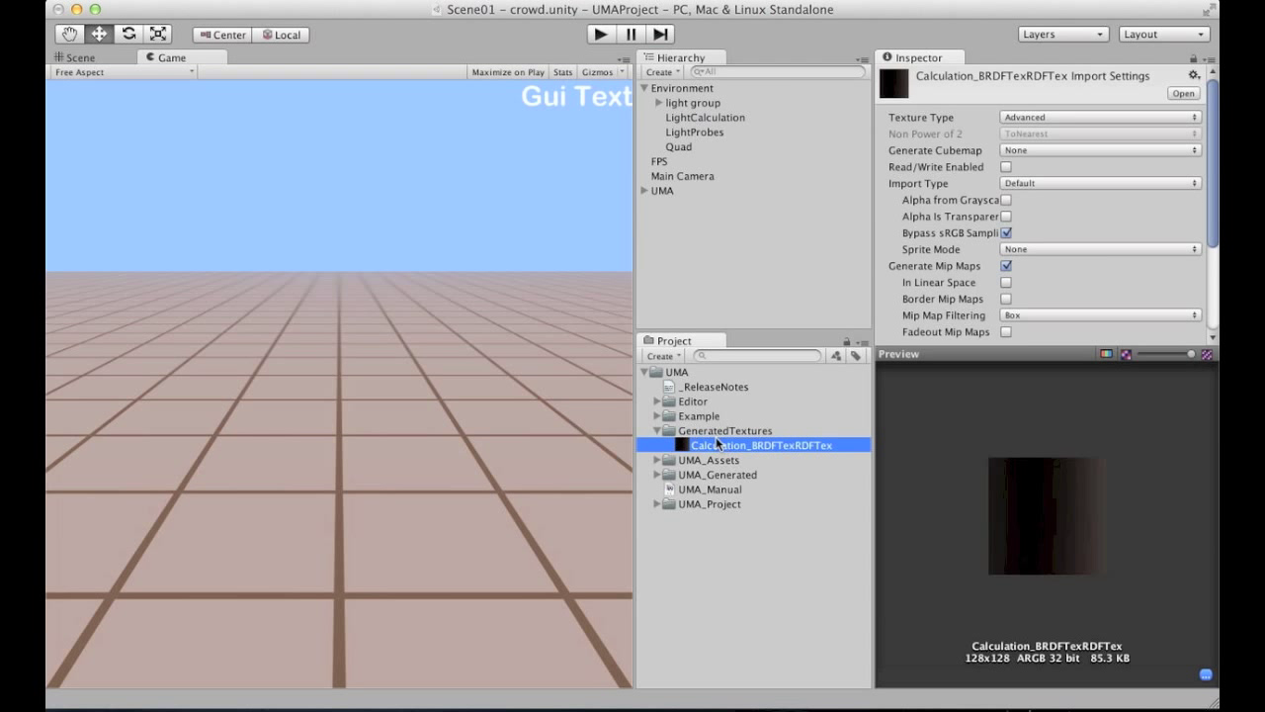
pyautogui.click(657, 431)
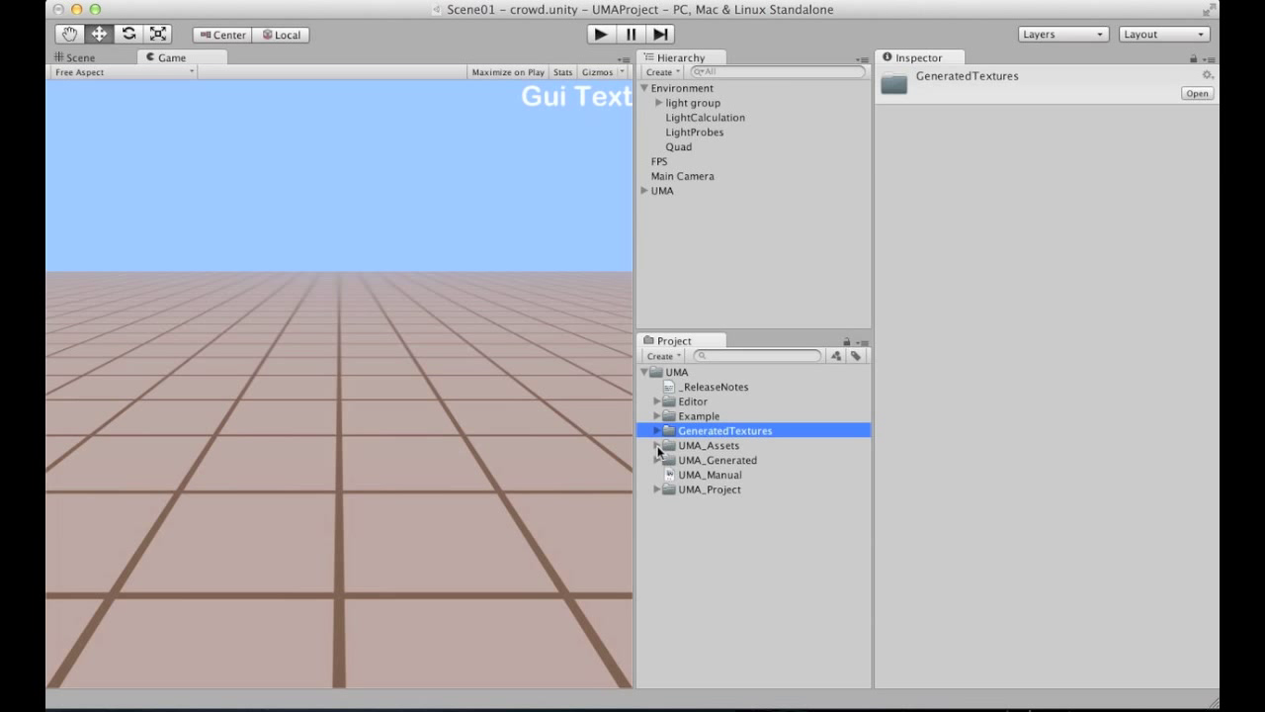
# Open UMA_Assets > DNA, widen the Project panel, and run the crowd scene.
pyautogui.click(658, 446)
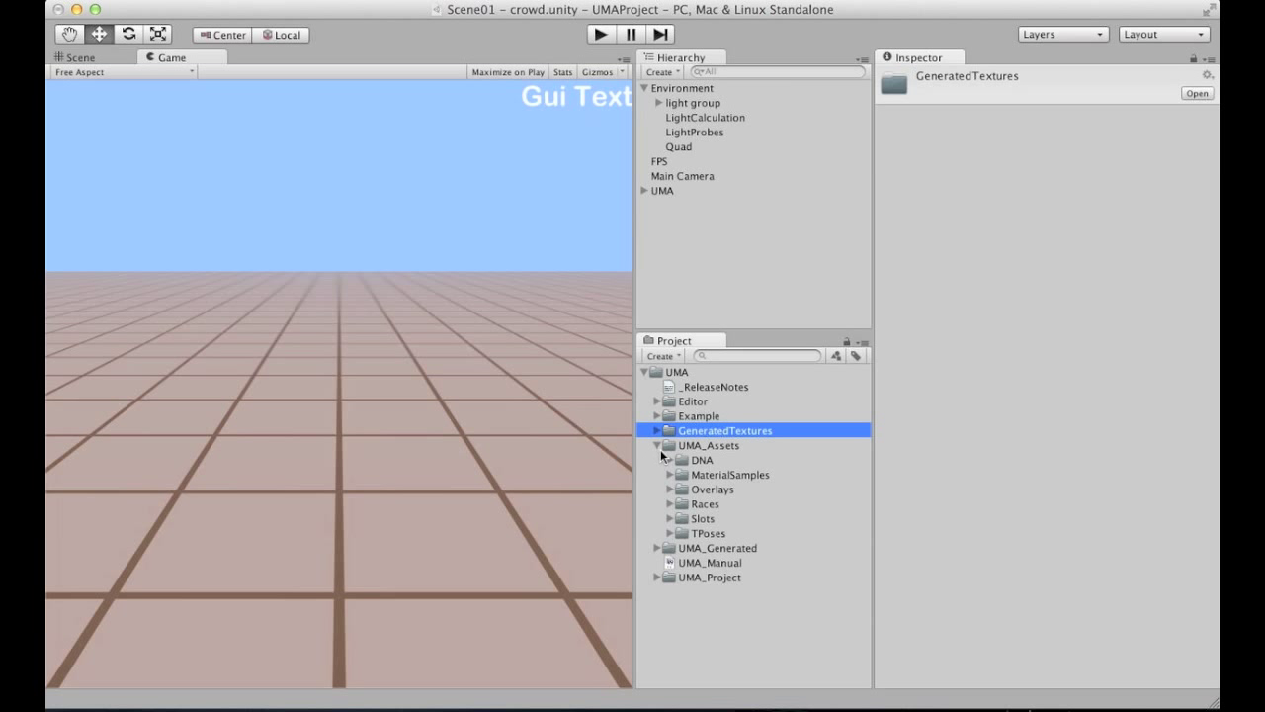
pyautogui.click(716, 446)
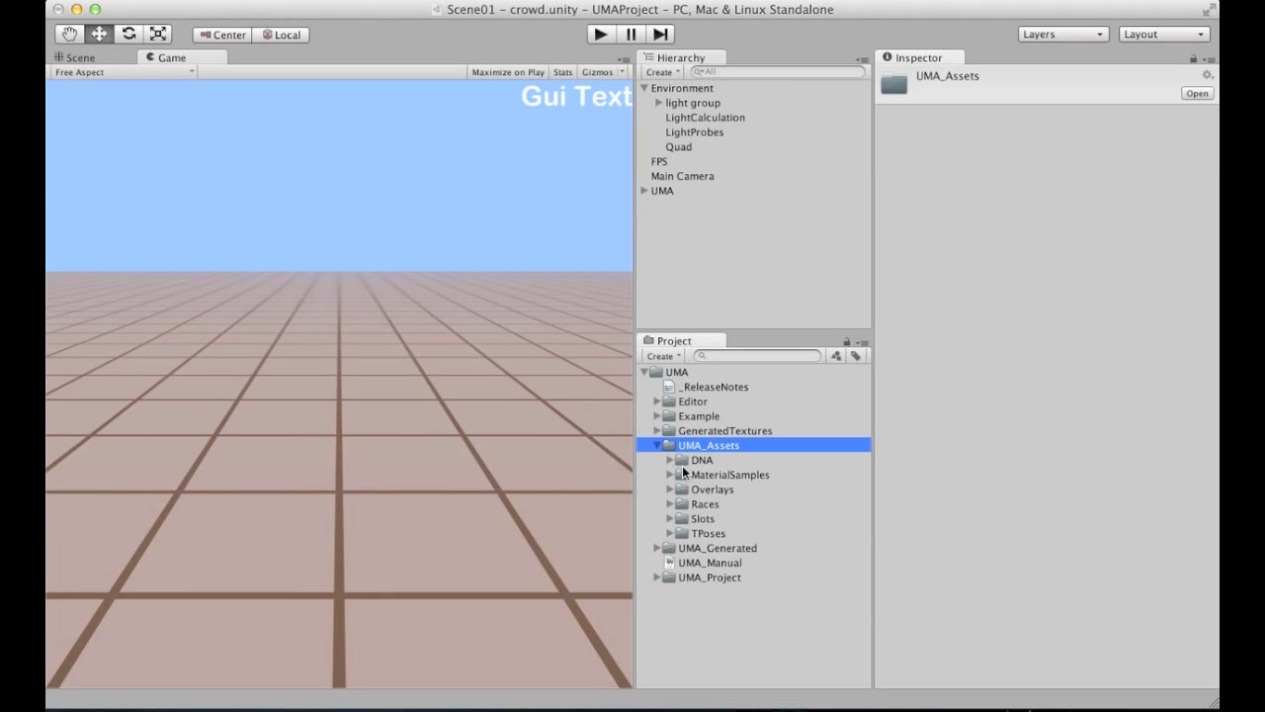
pyautogui.click(669, 459)
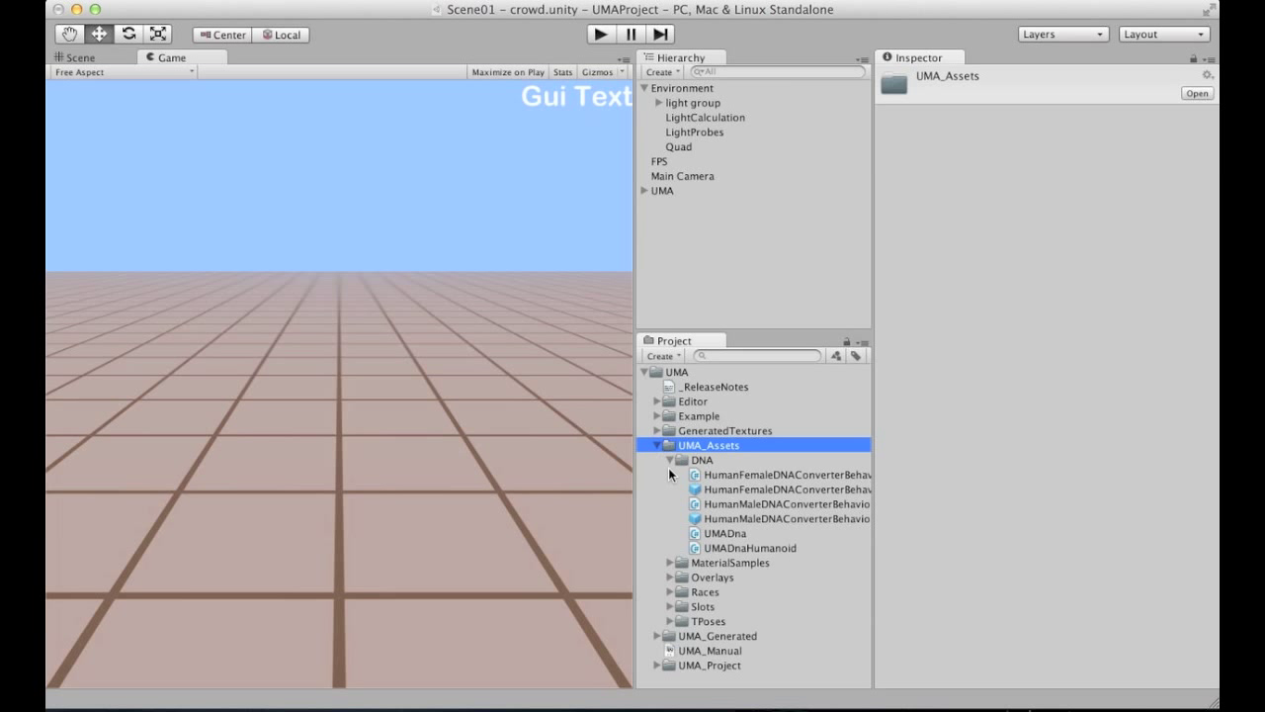
pyautogui.moveTo(872, 469); pyautogui.dragTo(926, 469)
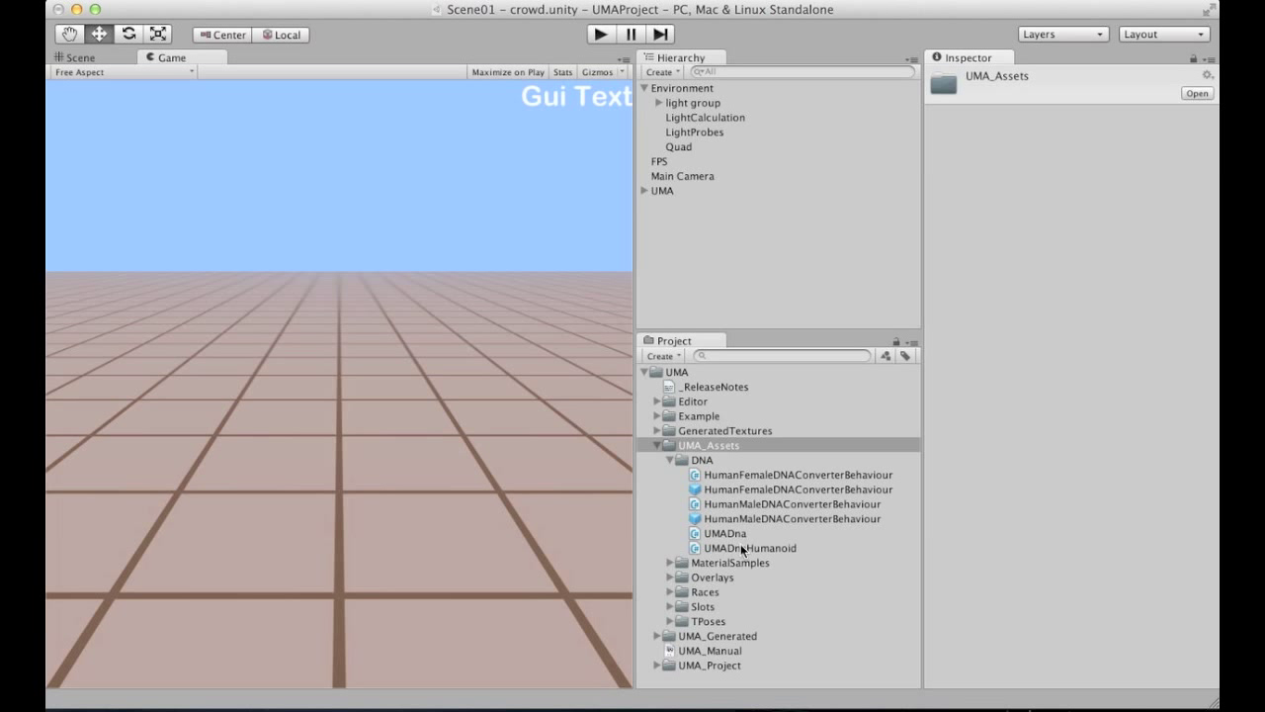
pyautogui.click(601, 35)
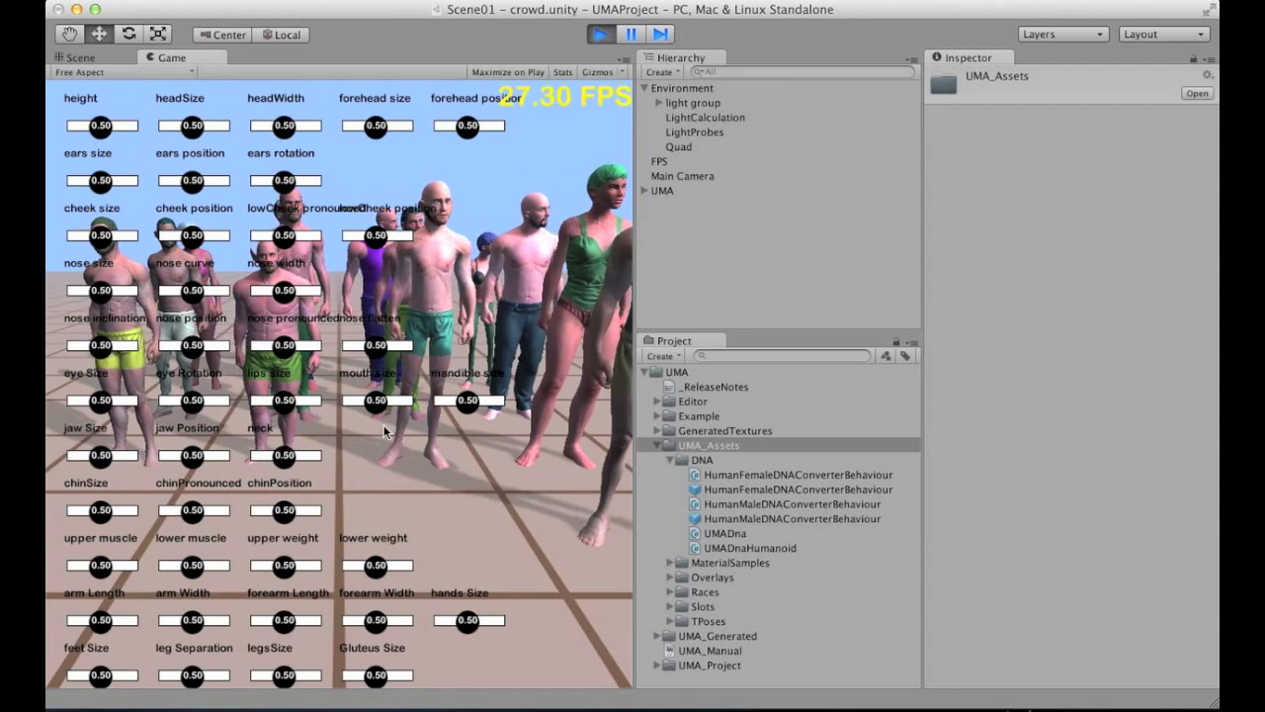
# Pick a crowd character, set its height to 0.31, enlarge its head, then stop Play.
pyautogui.click(228, 297)
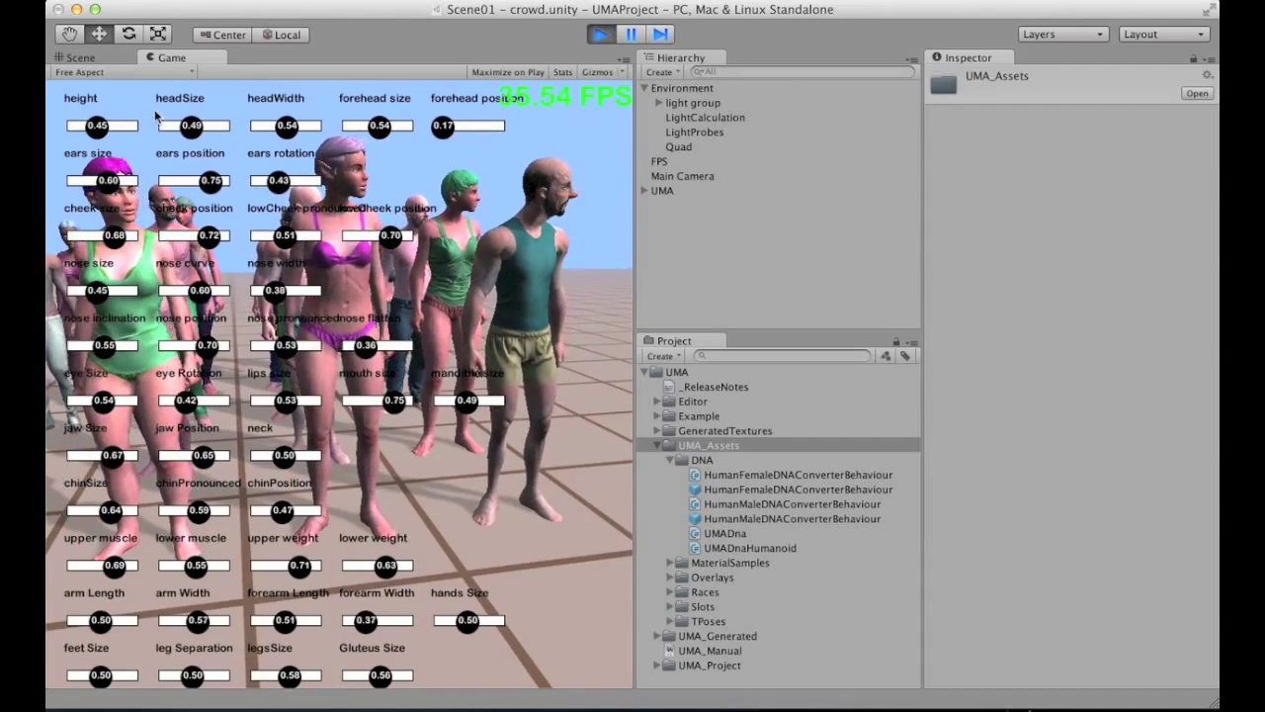
pyautogui.moveTo(102, 129); pyautogui.dragTo(197, 126)
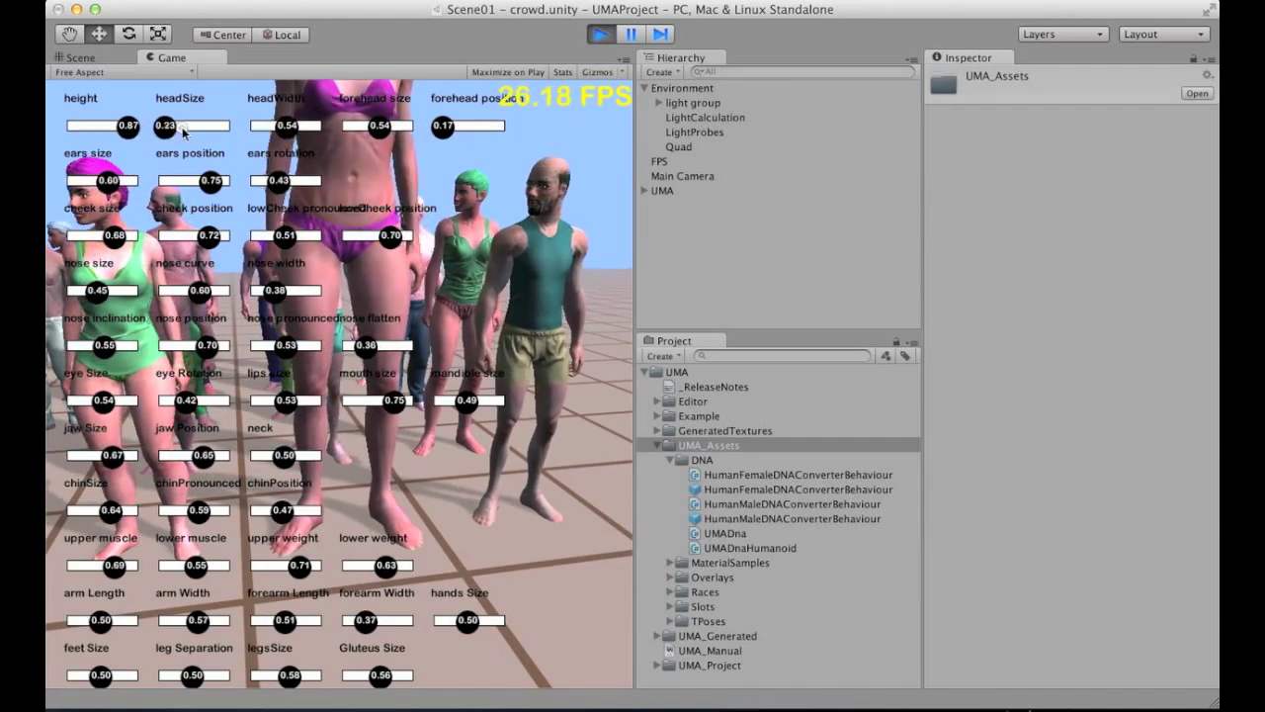
pyautogui.moveTo(106, 127); pyautogui.dragTo(87, 127)
pyautogui.moveTo(197, 125); pyautogui.dragTo(184, 126)
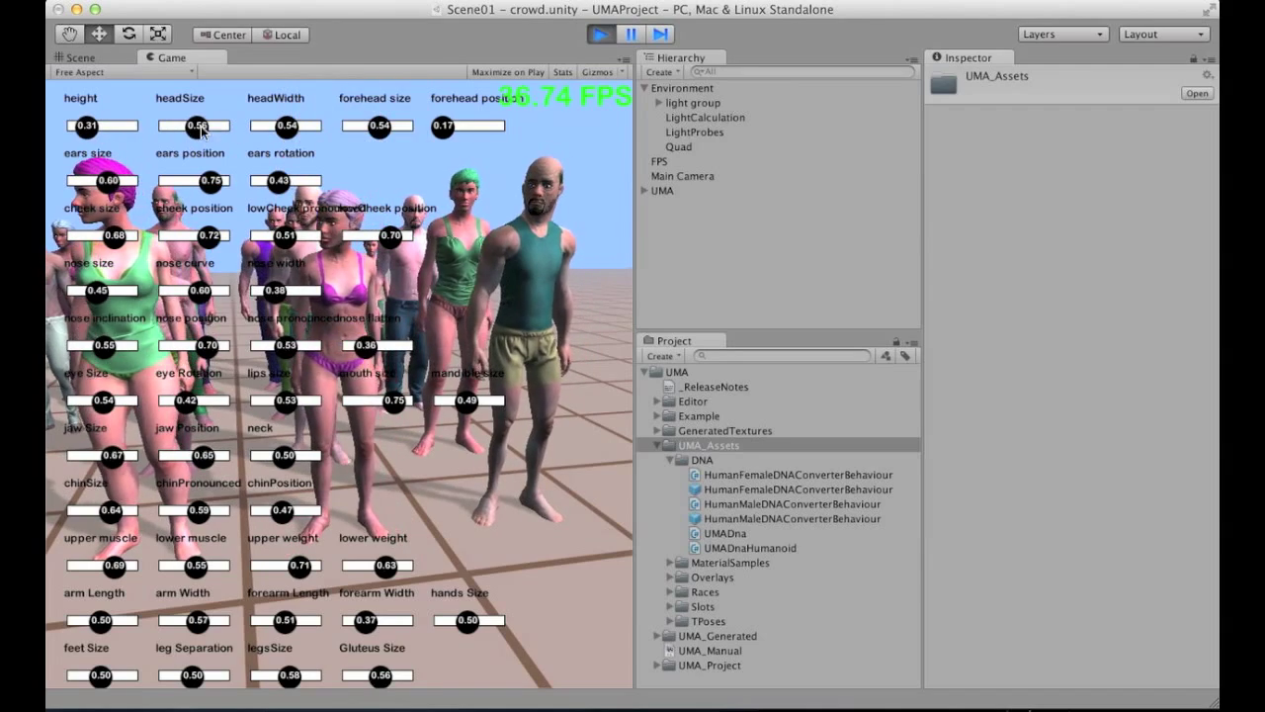
pyautogui.click(204, 128)
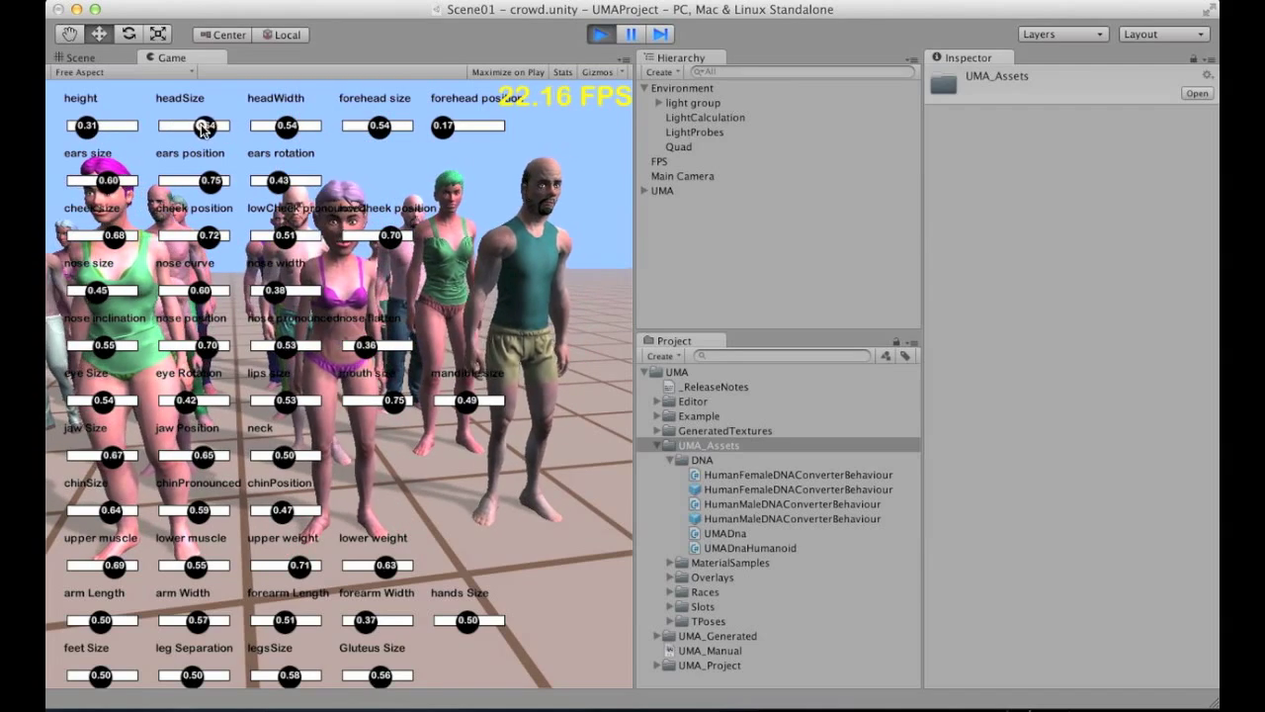
pyautogui.click(599, 35)
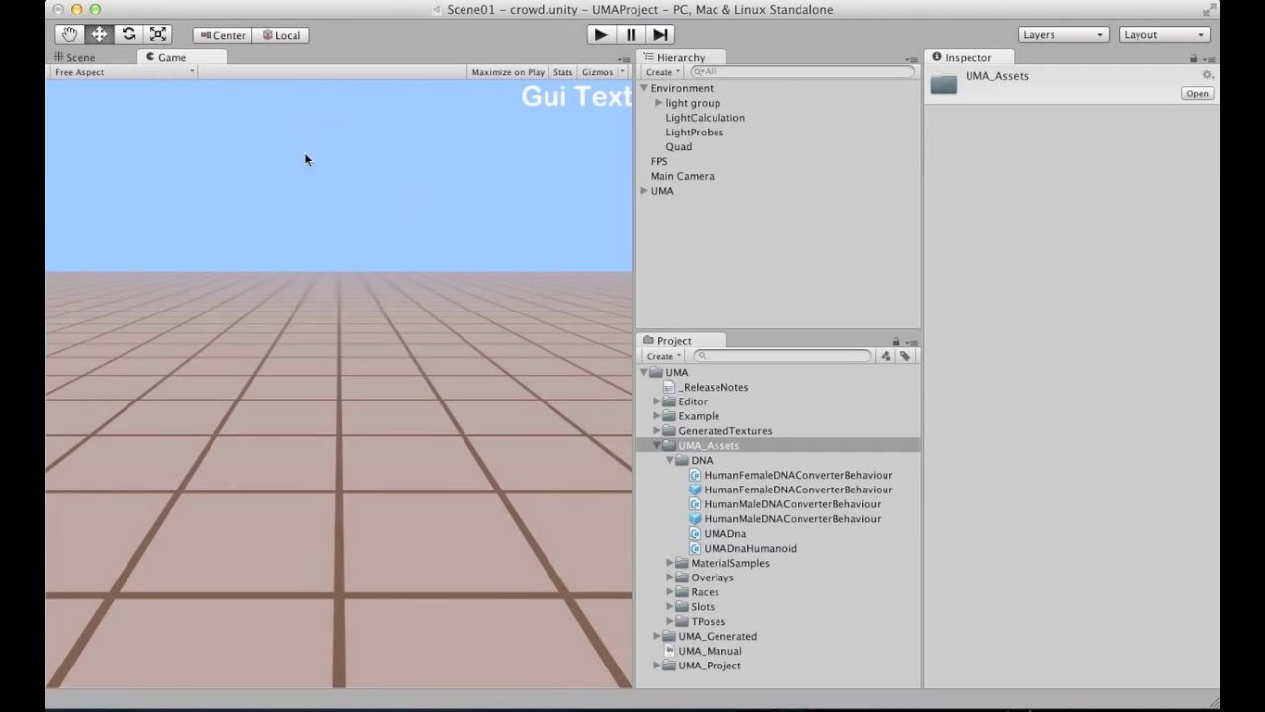
# Read the DNA scripts' source, ending on UMADnaHumanoid with its DNA floats all defaulting to 0.5f.
pyautogui.click(742, 477)
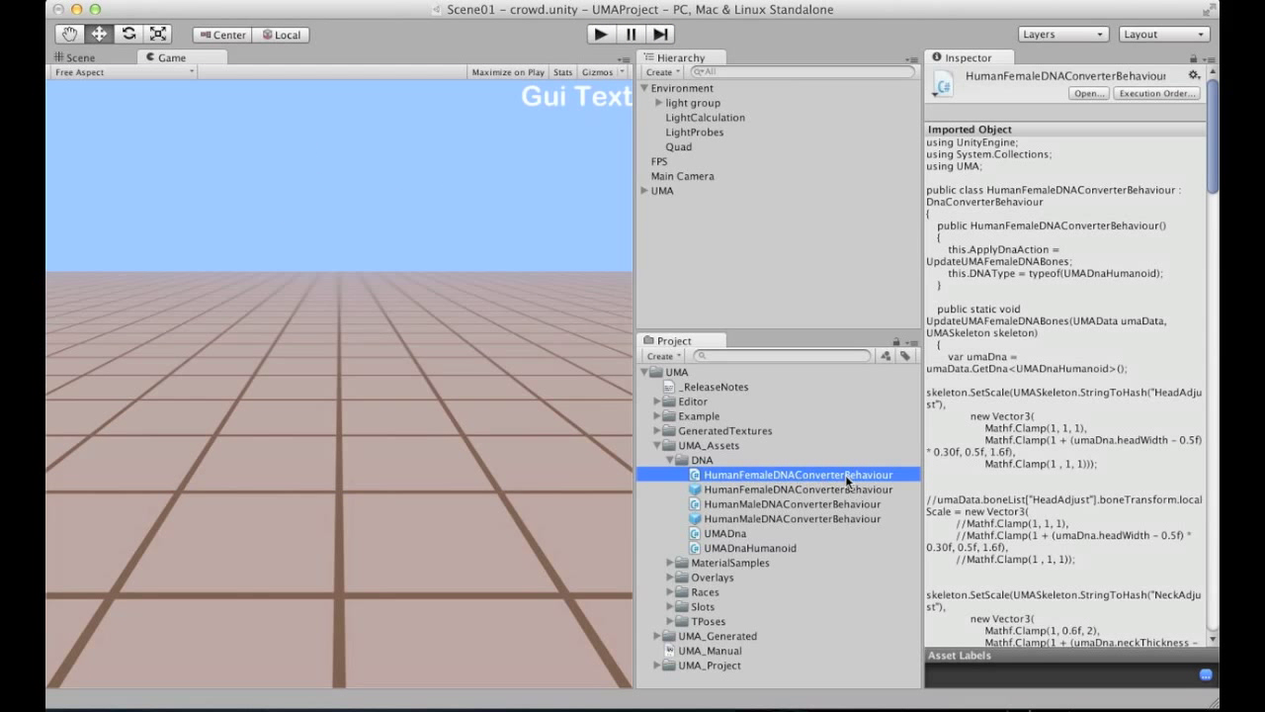
pyautogui.click(753, 259)
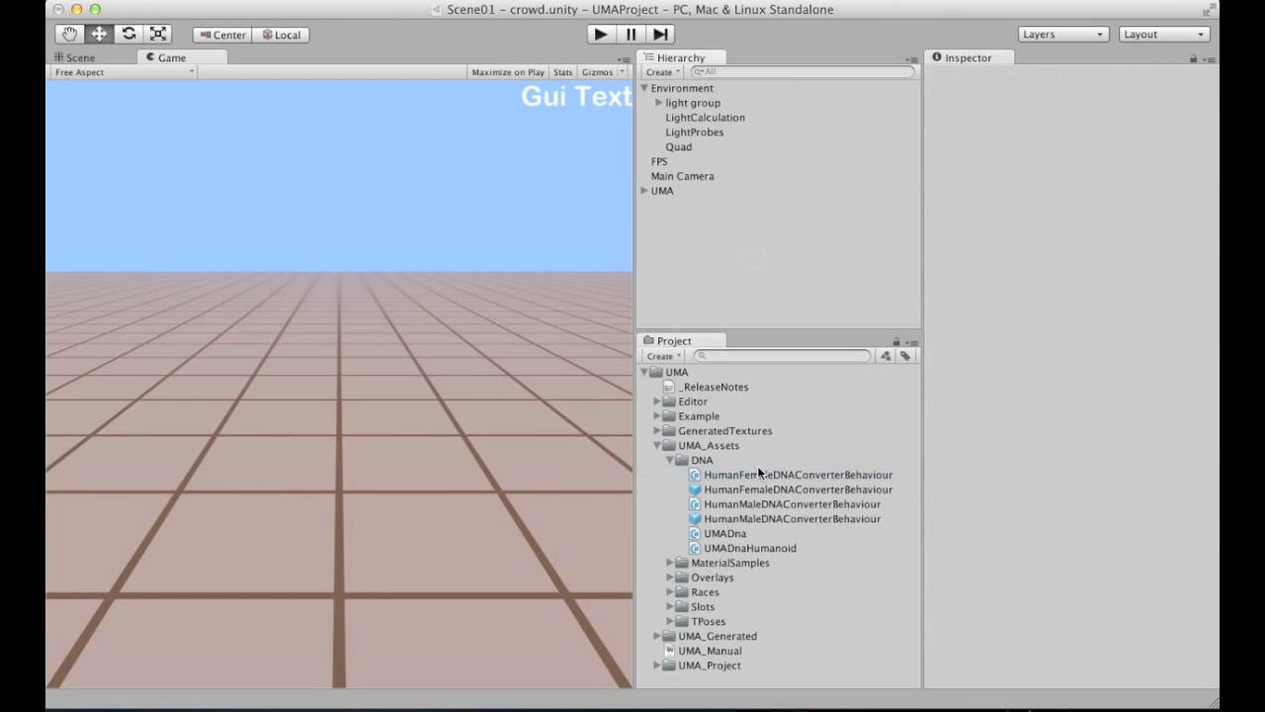
pyautogui.click(719, 533)
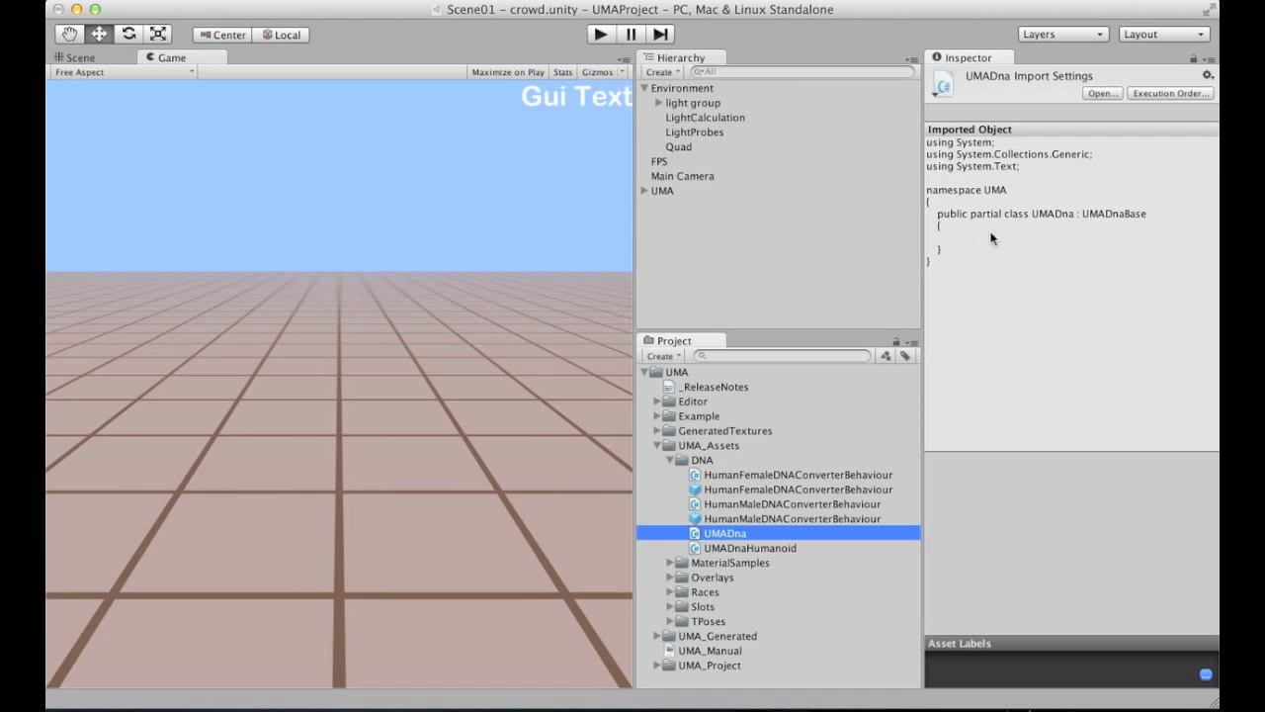
pyautogui.click(744, 549)
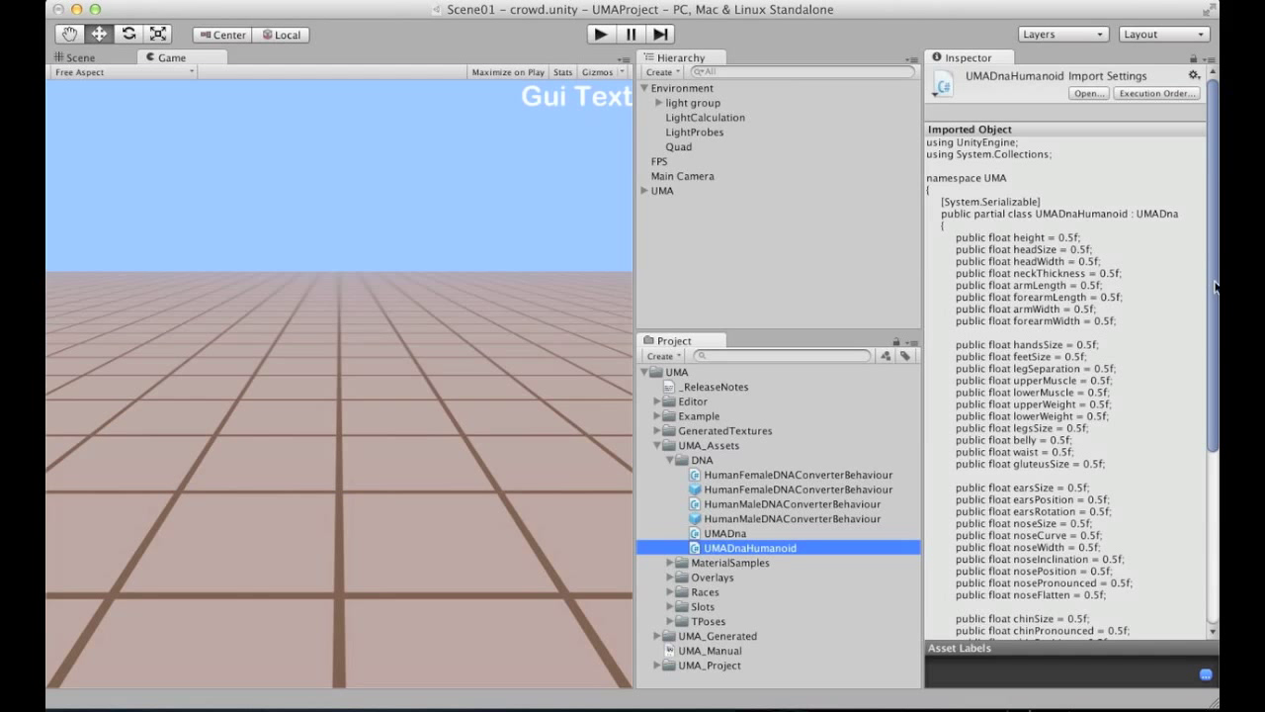
pyautogui.moveTo(1216, 287); pyautogui.dragTo(1214, 326)
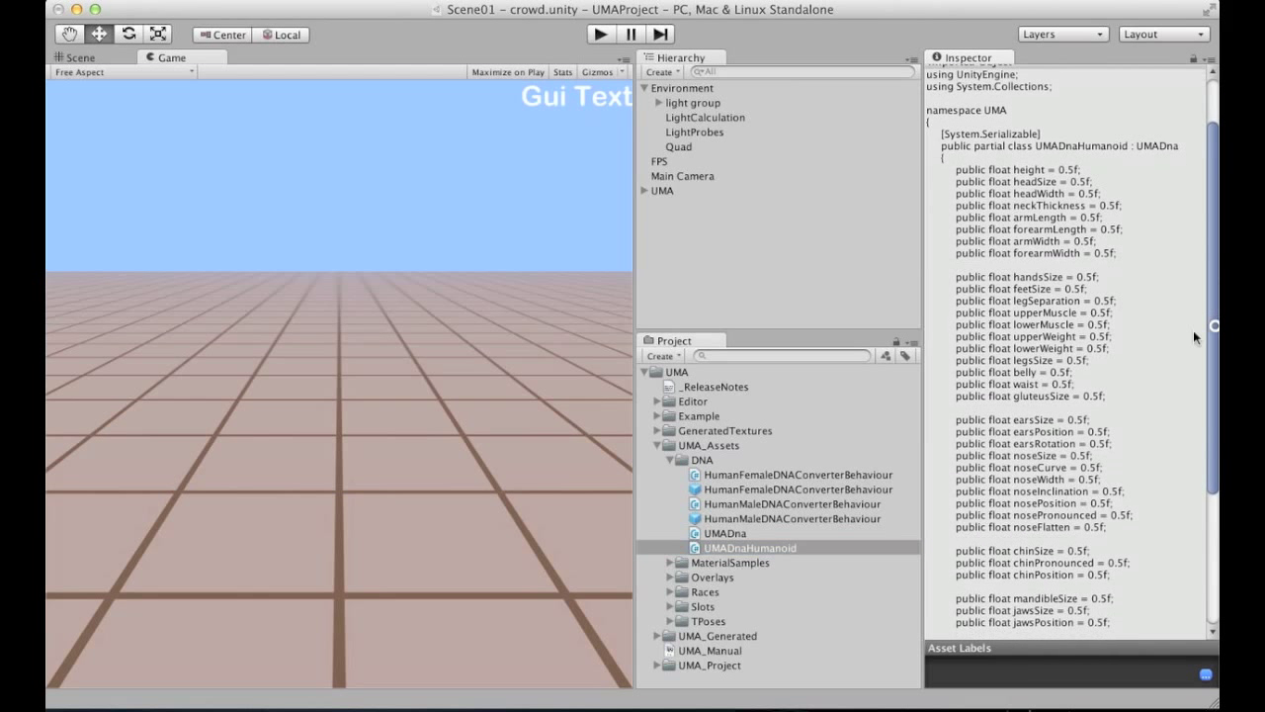
pyautogui.click(744, 546)
# Collapse DNA, expand MaterialSamples to show TransparentTwoSided and UMABaseShaderSample, then replay the crowd scene.
pyautogui.click(702, 460)
pyautogui.click(672, 460)
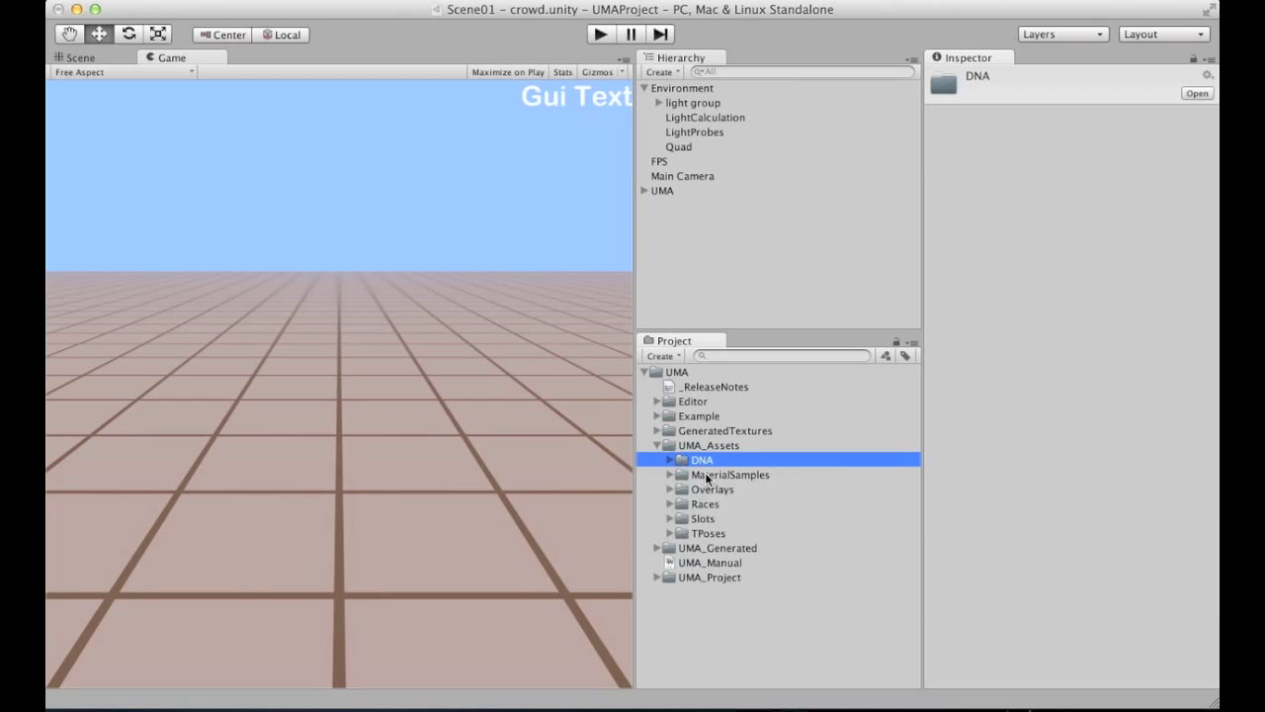
pyautogui.click(669, 475)
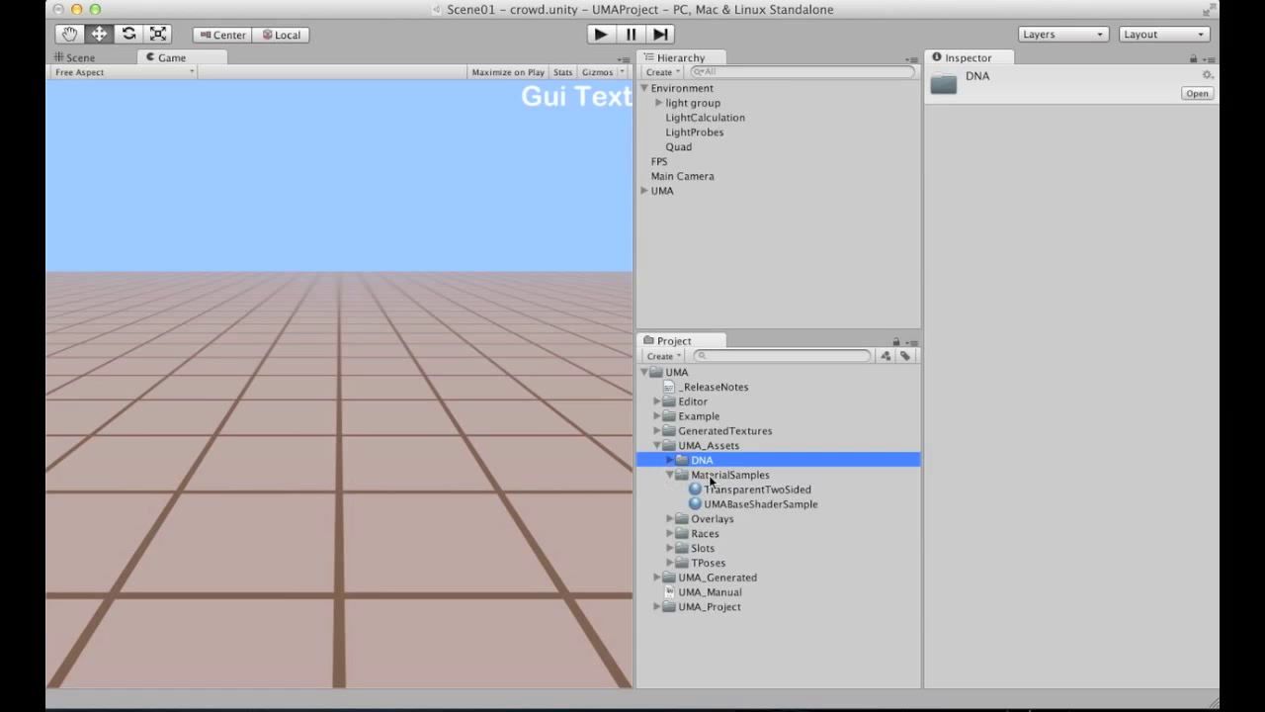
pyautogui.click(732, 475)
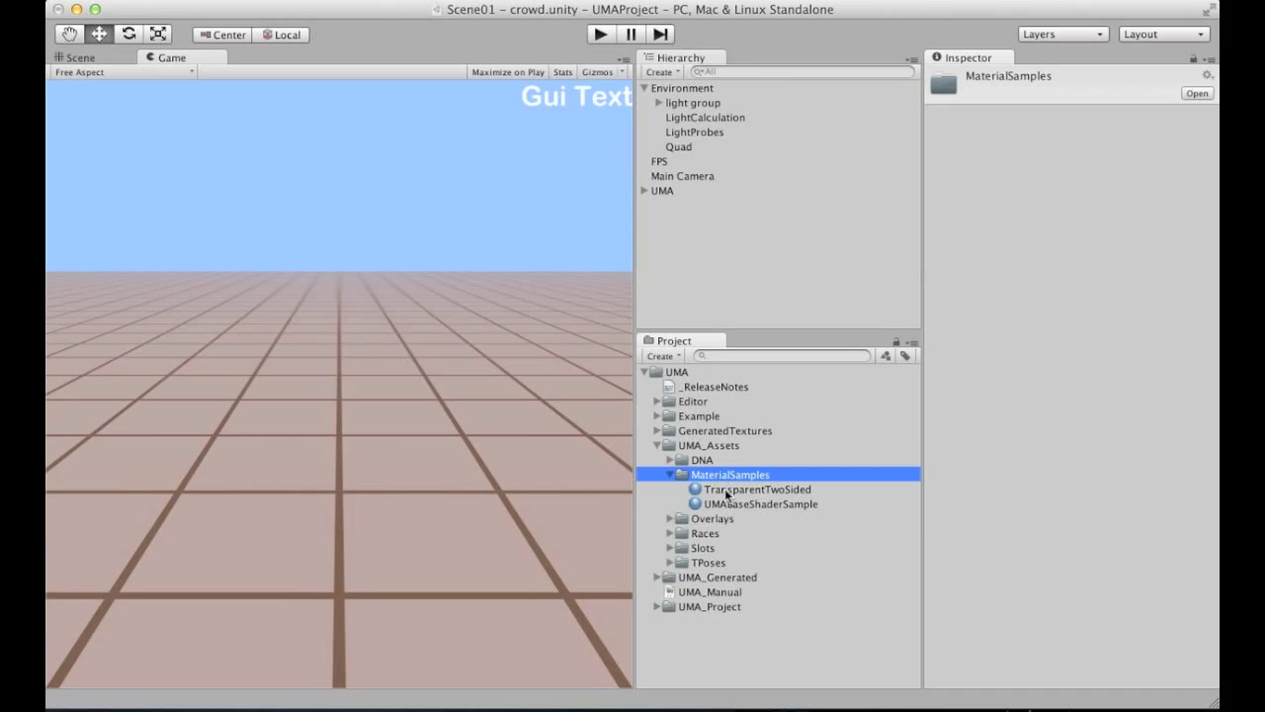
pyautogui.click(720, 491)
pyautogui.click(707, 261)
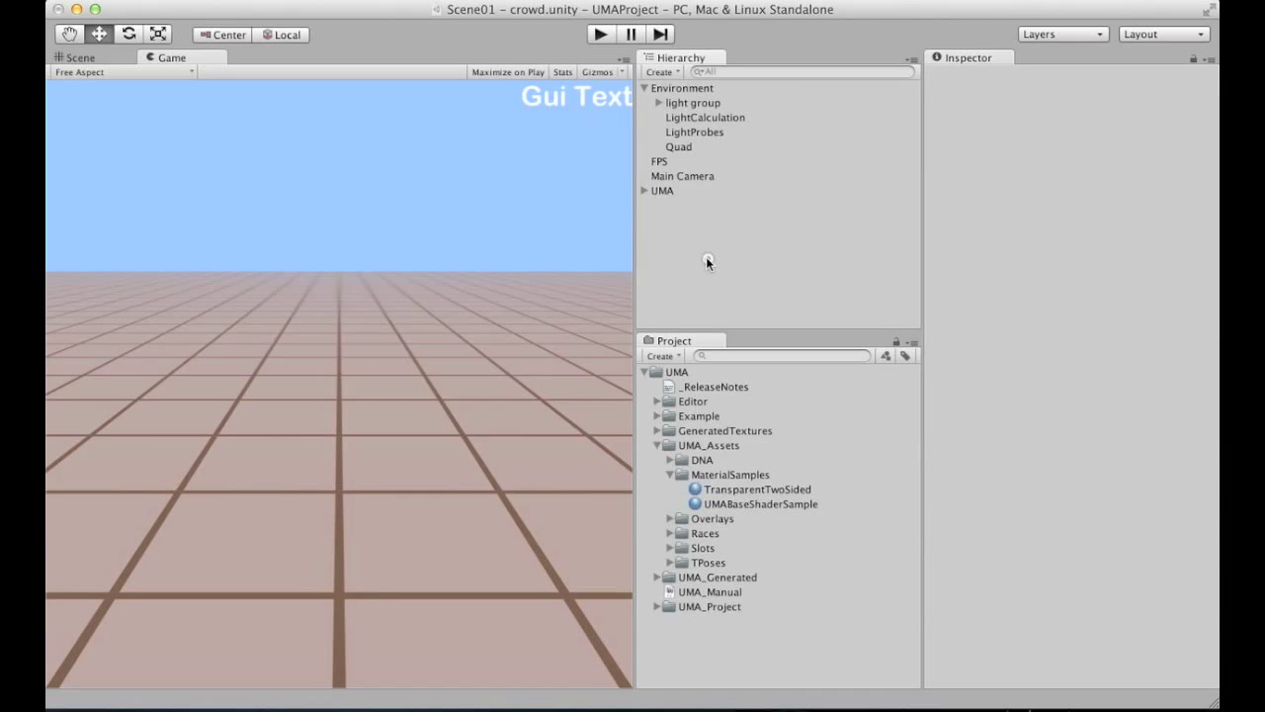
pyautogui.click(602, 34)
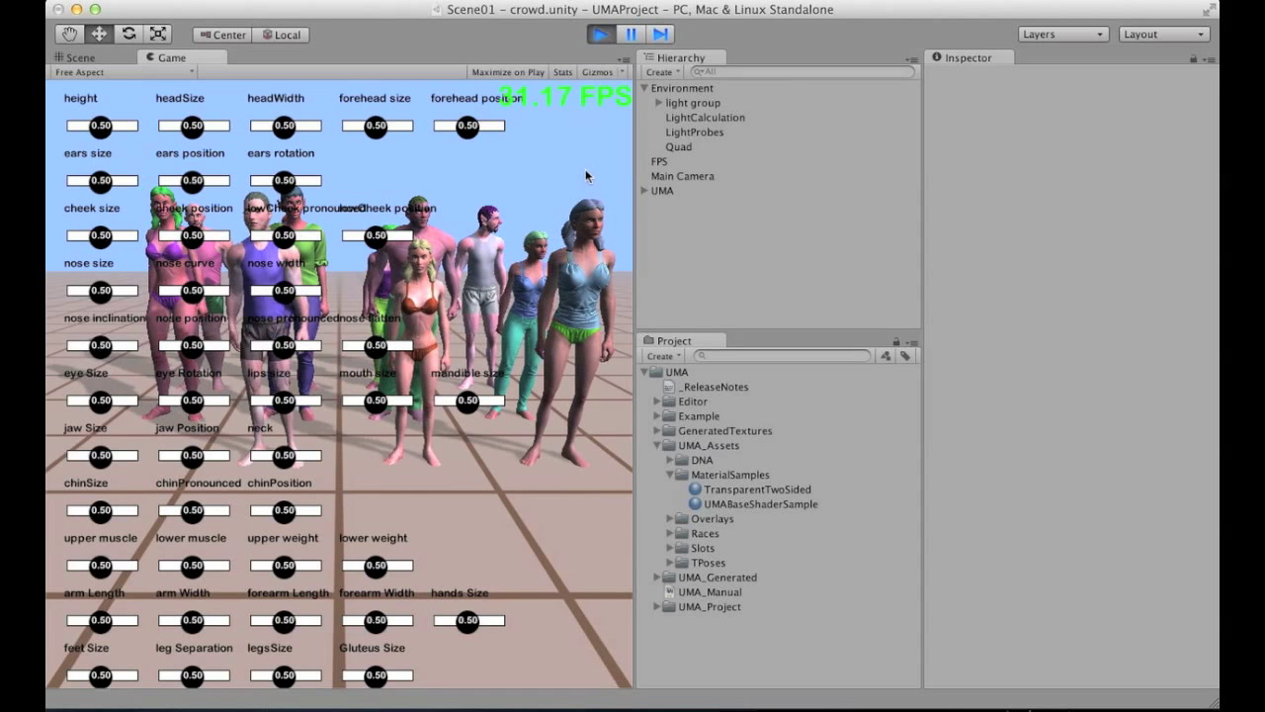
# Select a female crowd character in the Scene view and show her TransparentTwoSided and Bumped Specular materials.
pyautogui.click(81, 57)
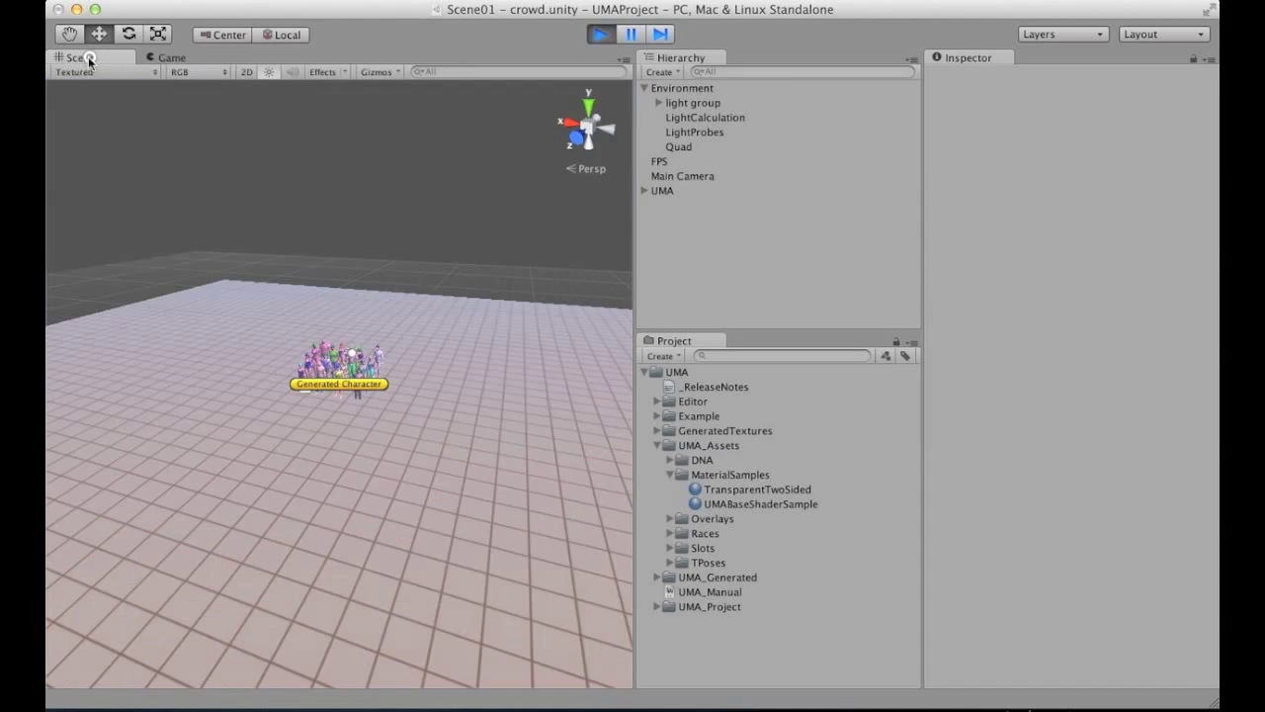
pyautogui.press('w')
pyautogui.moveTo(395, 262); pyautogui.dragTo(434, 330, button='right')
pyautogui.click(442, 333)
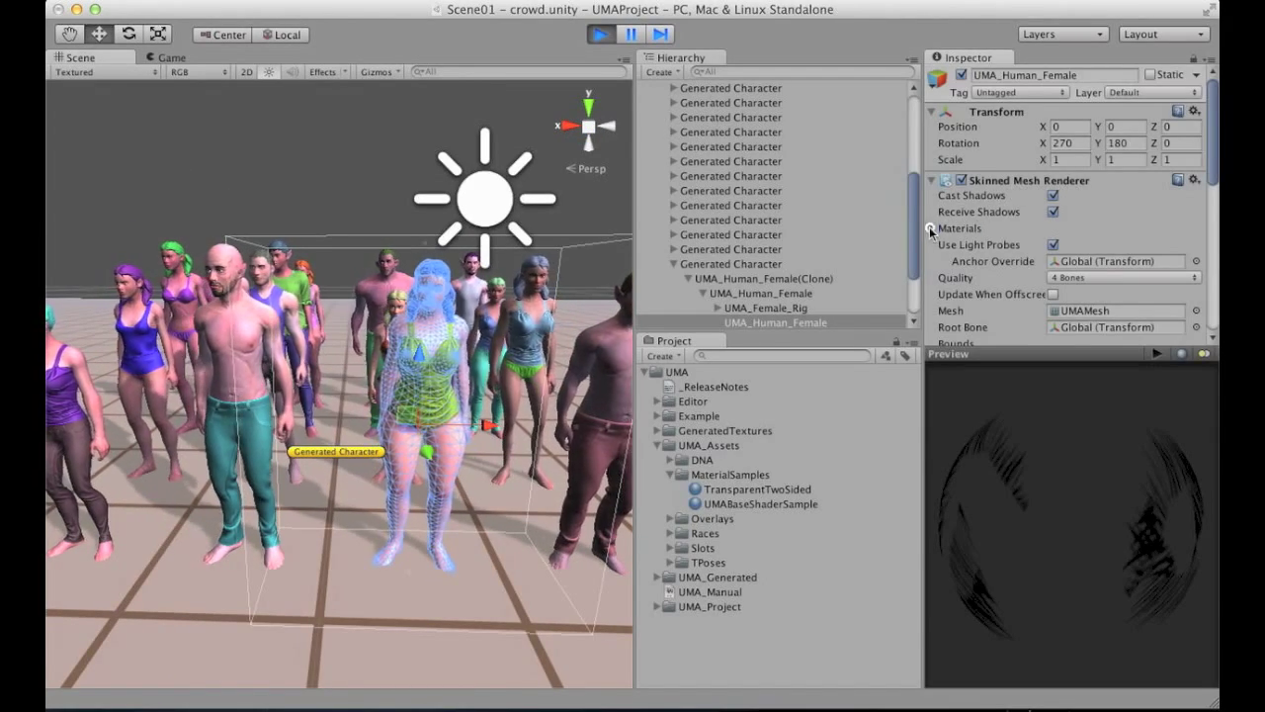
pyautogui.click(969, 227)
pyautogui.scroll(-3, 1213, 171)
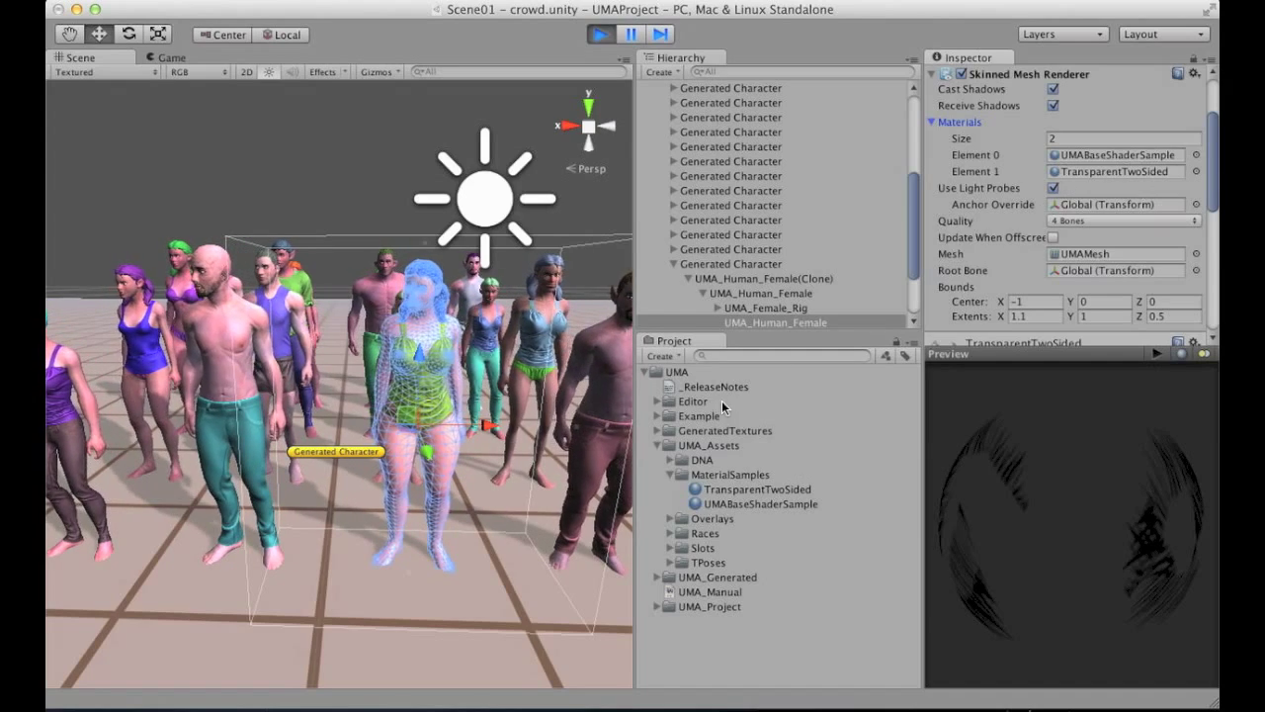
pyautogui.moveTo(1017, 489); pyautogui.dragTo(1068, 485)
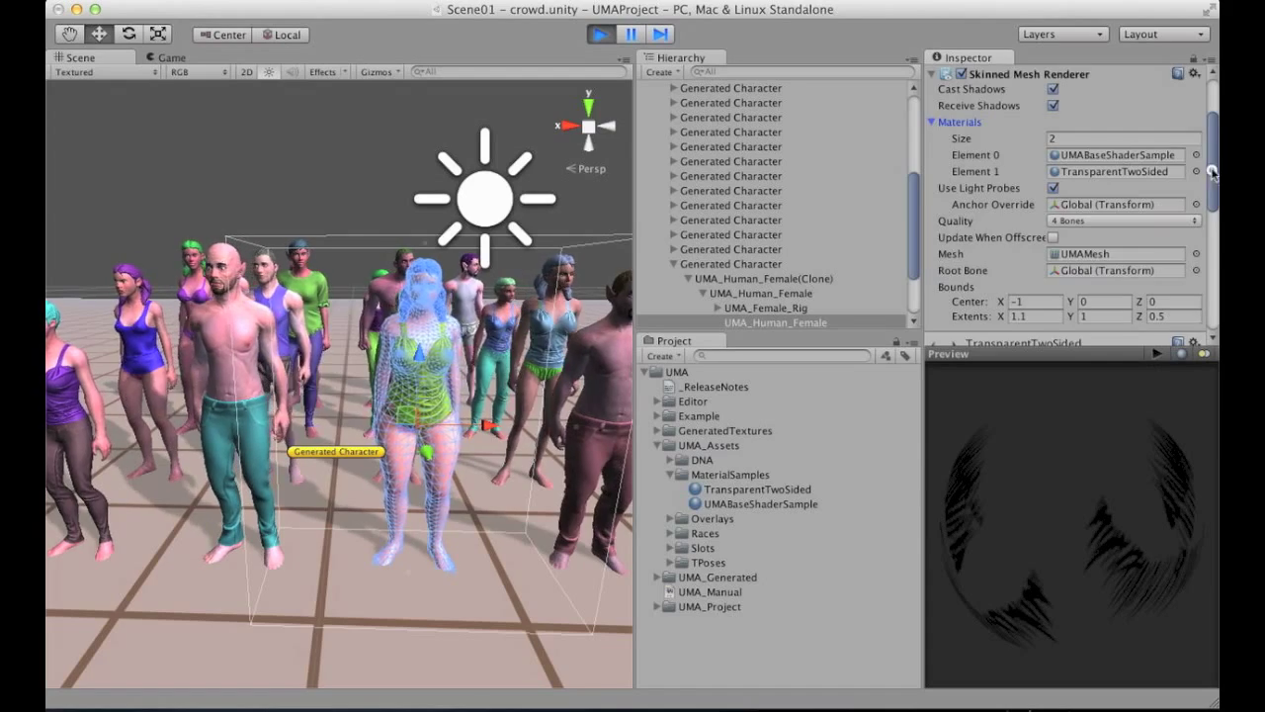
pyautogui.moveTo(1212, 172); pyautogui.dragTo(1209, 237)
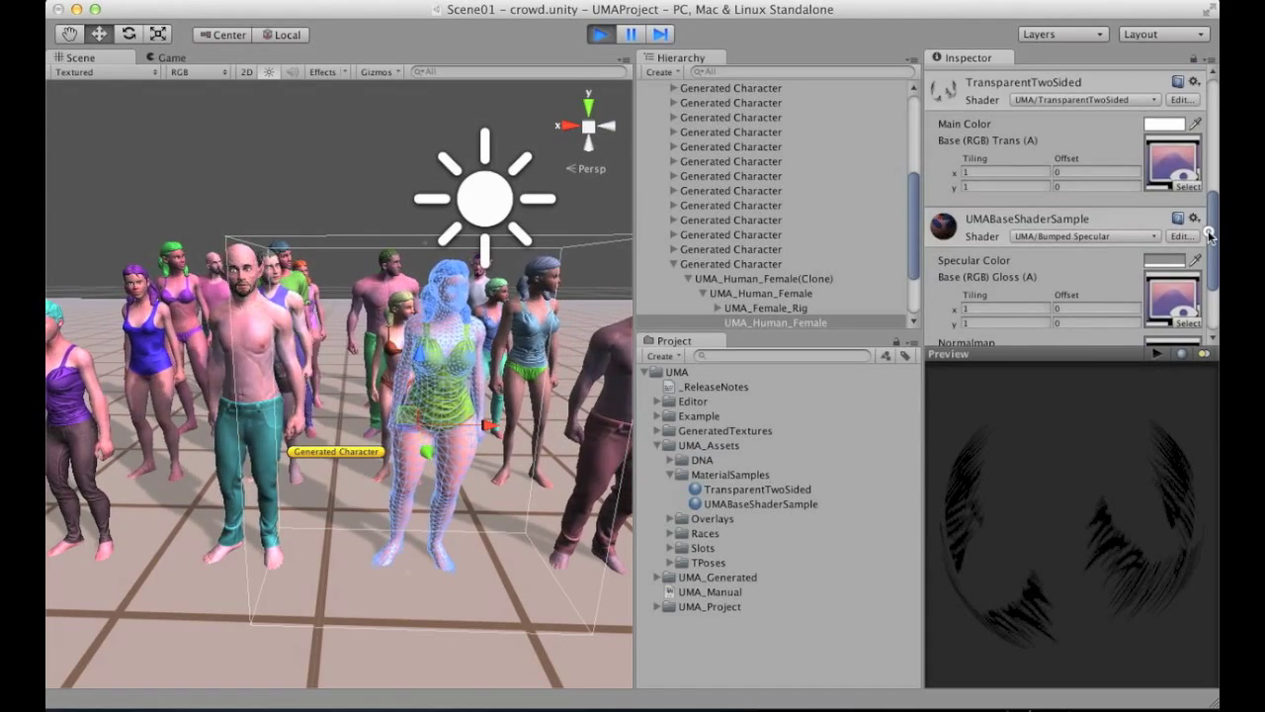
# Open the female character's transparent-material texture and base-material gloss texture from the Inspector.
pyautogui.doubleClick(1164, 163)
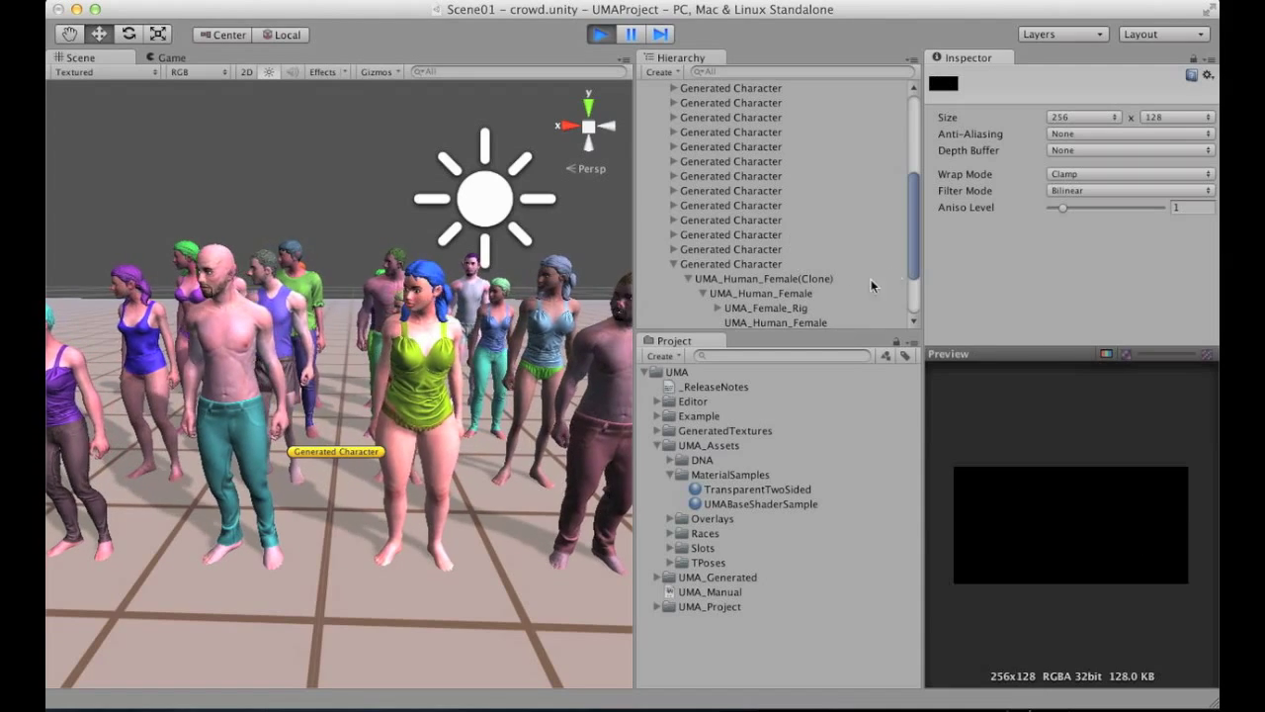
pyautogui.scroll(-3, 831, 257)
pyautogui.click(800, 236)
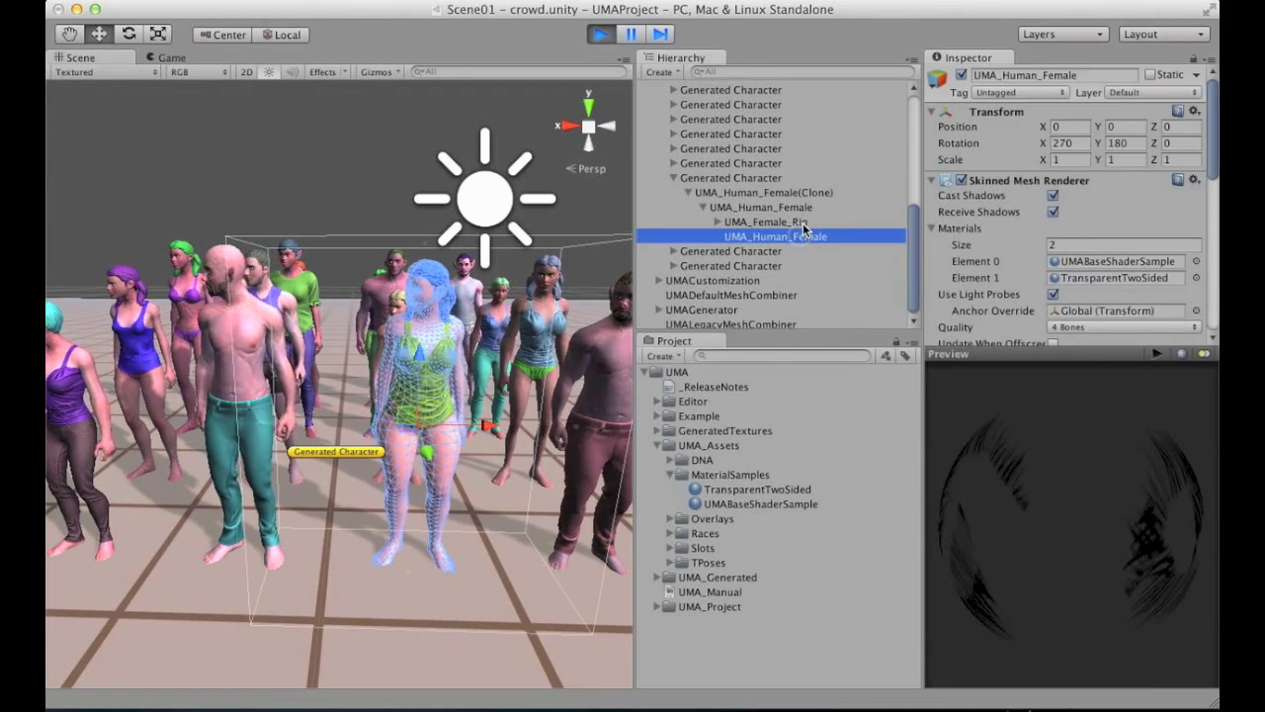
pyautogui.click(1215, 166)
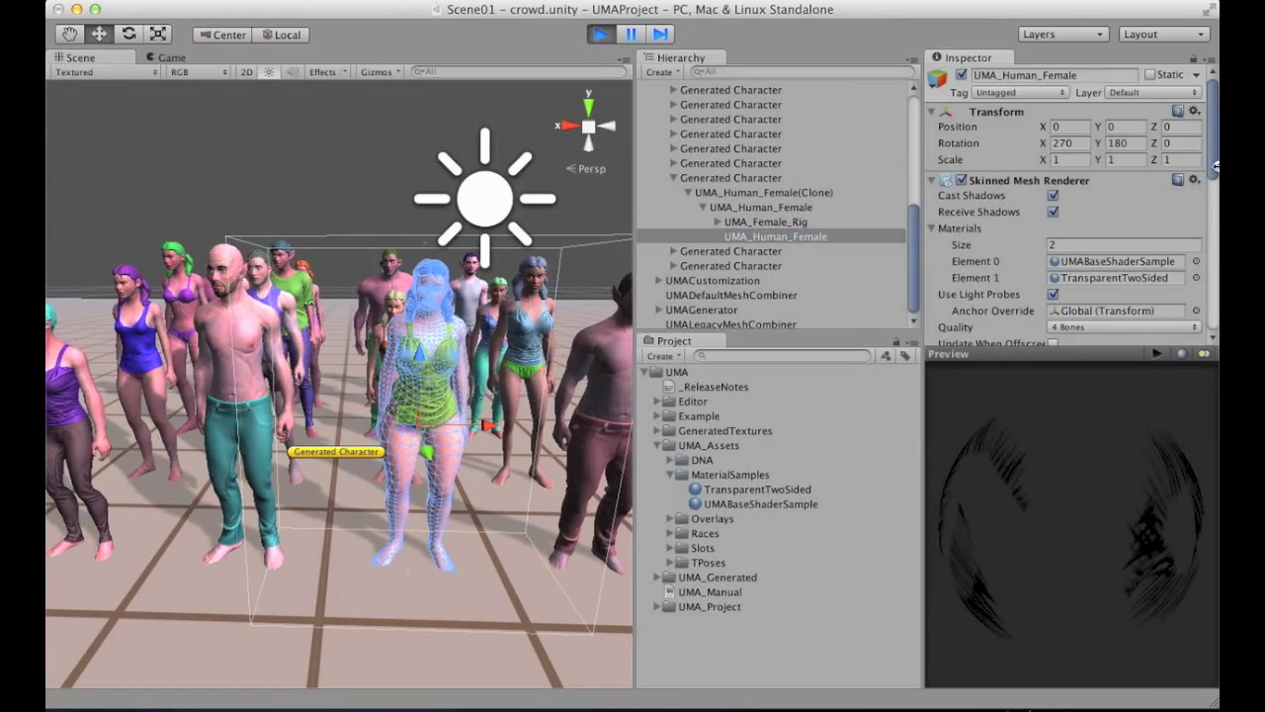
pyautogui.moveTo(1215, 166); pyautogui.dragTo(1206, 285)
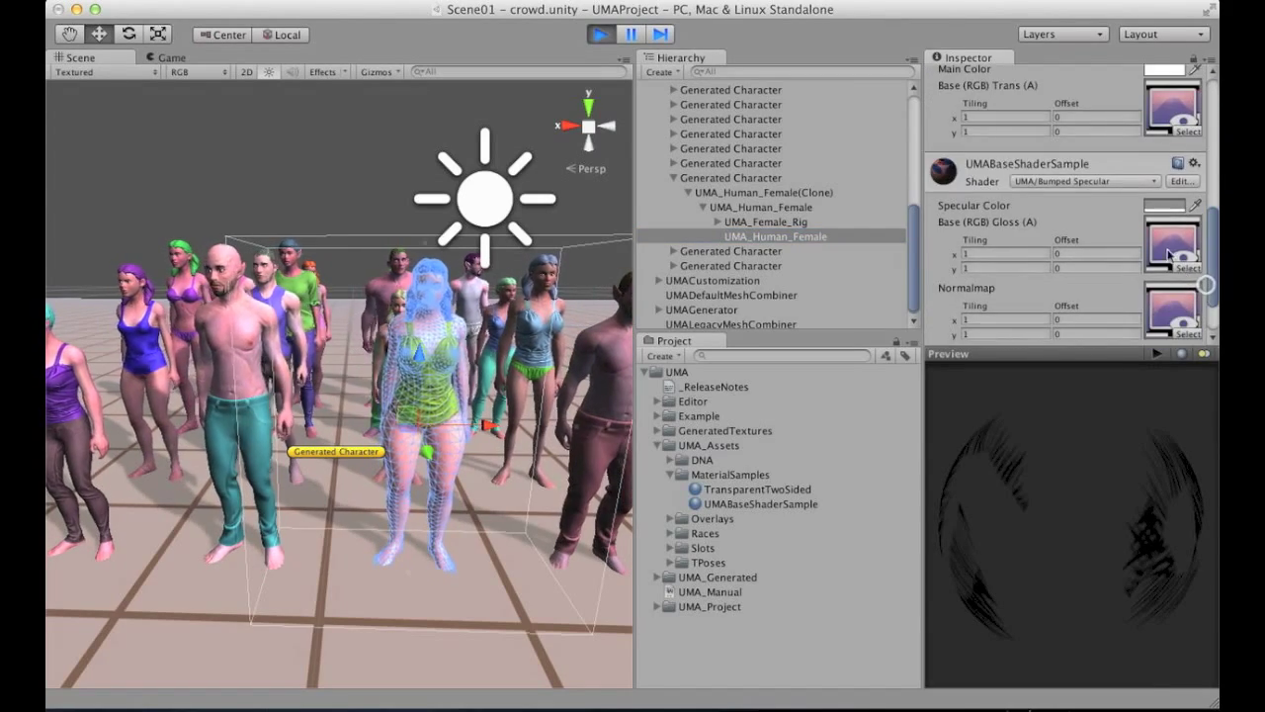
pyautogui.doubleClick(1169, 255)
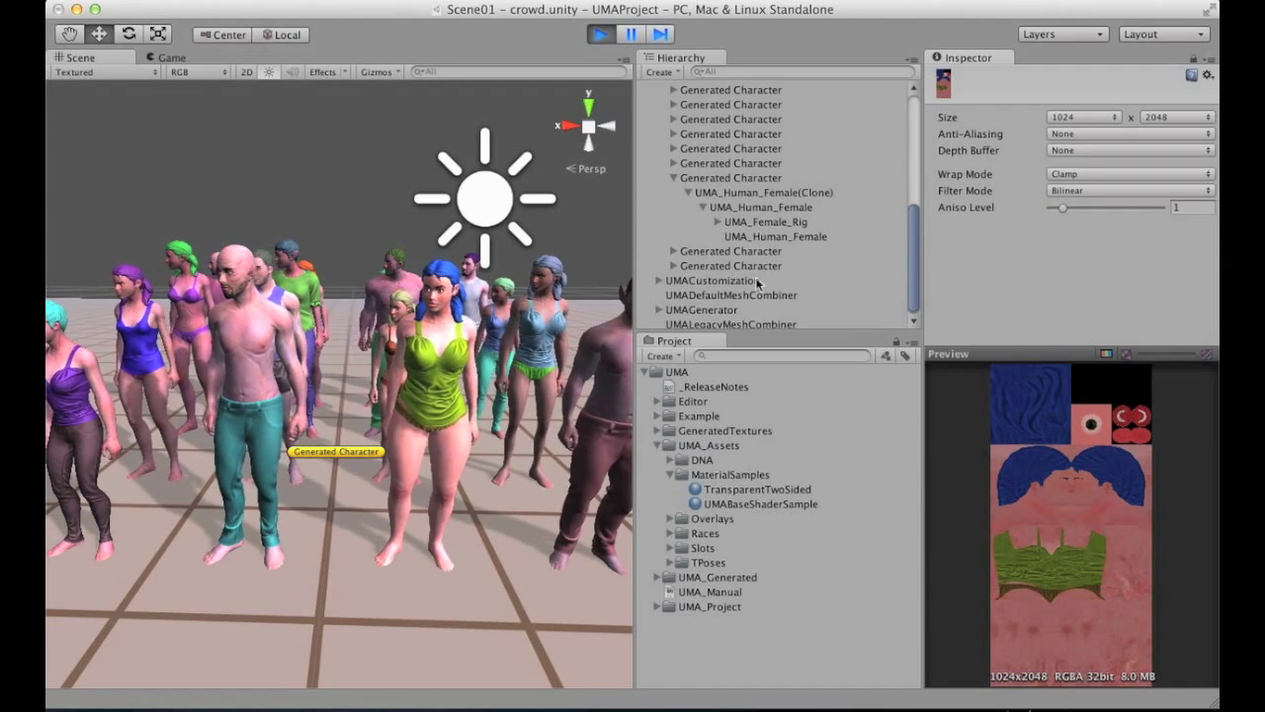
pyautogui.click(788, 238)
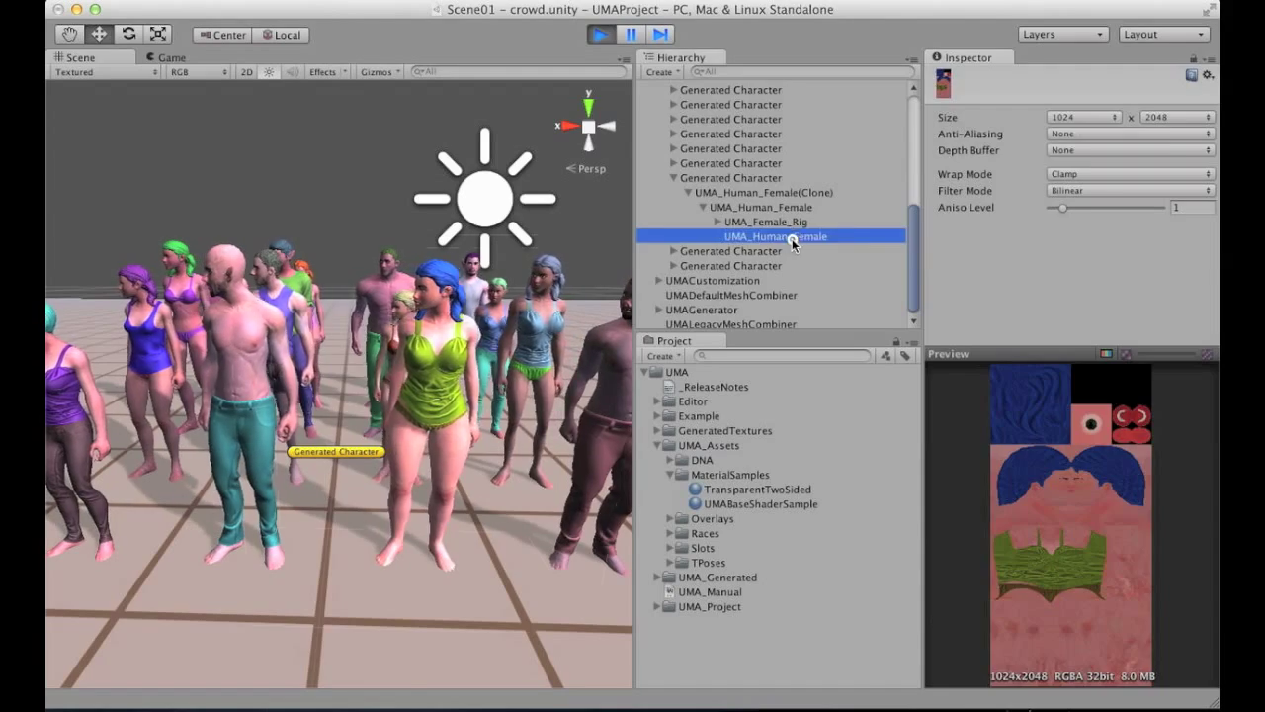
# Select the bald male character and open his material's generated 1024x2048 texture atlas.
pyautogui.moveTo(379, 263); pyautogui.dragTo(488, 253, button='middle')
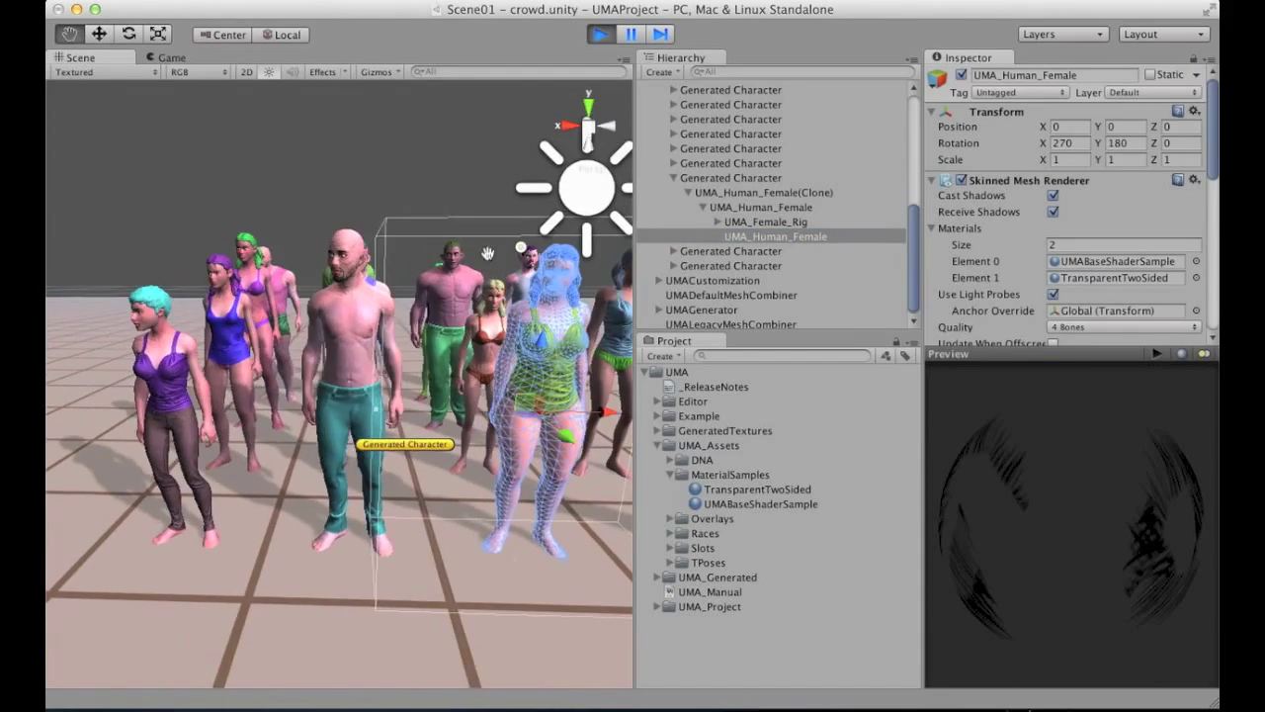
pyautogui.click(346, 322)
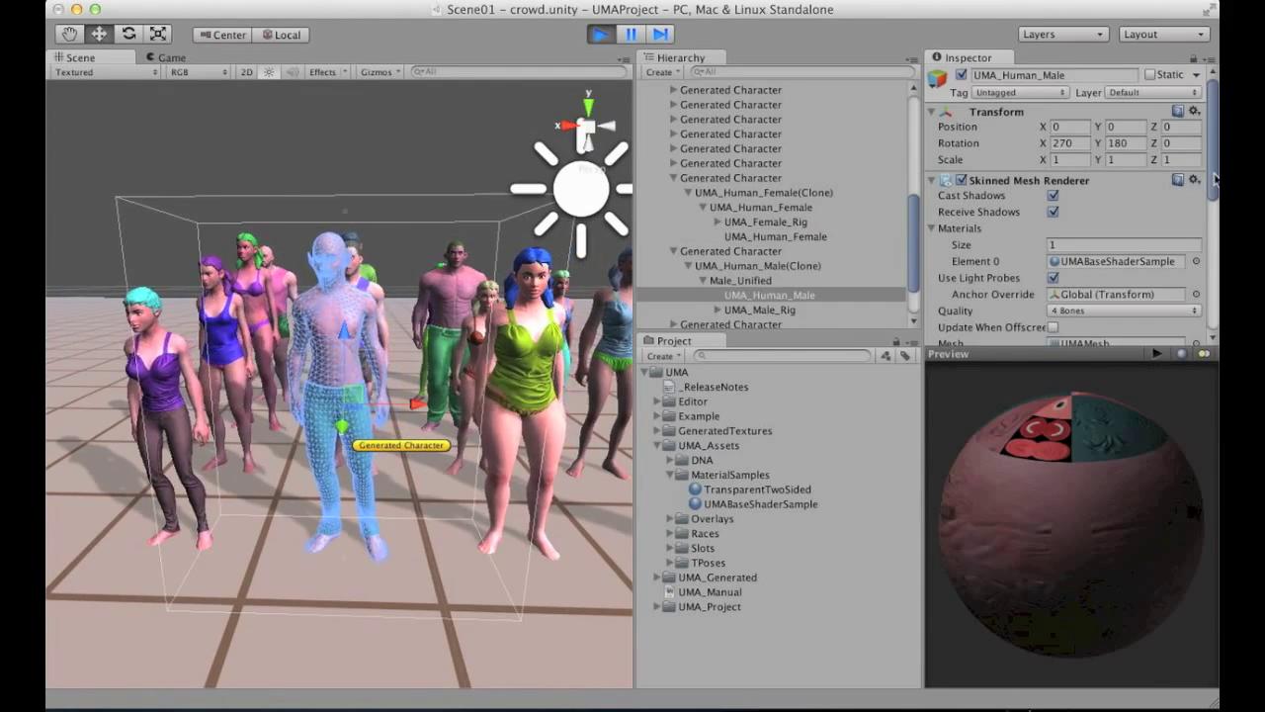
pyautogui.moveTo(1215, 178); pyautogui.dragTo(1191, 199)
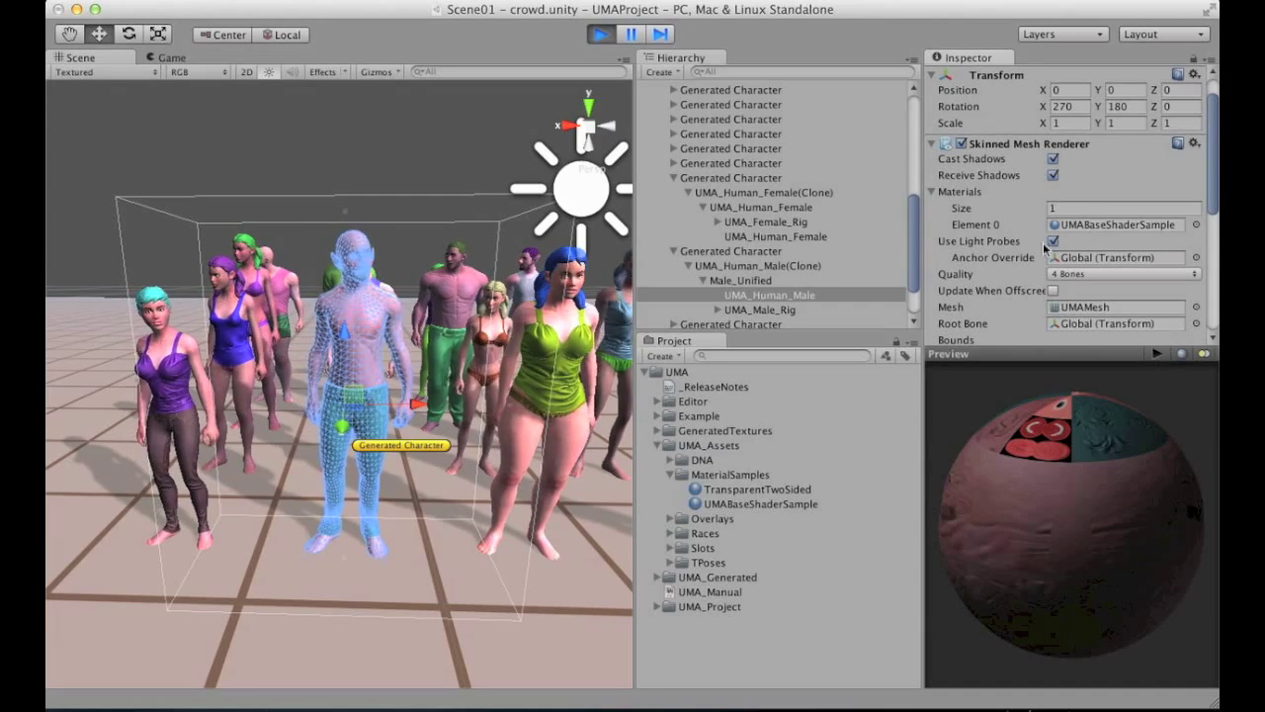
pyautogui.moveTo(1215, 184); pyautogui.dragTo(1215, 292)
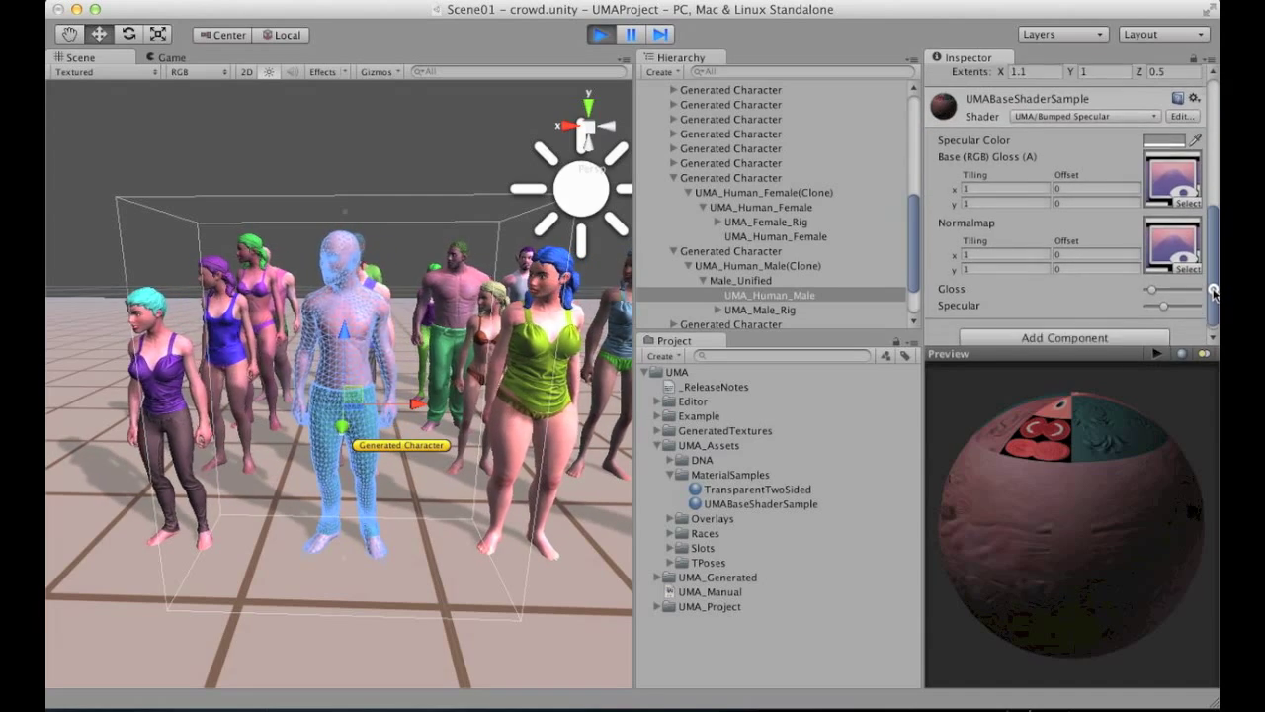
pyautogui.doubleClick(1173, 180)
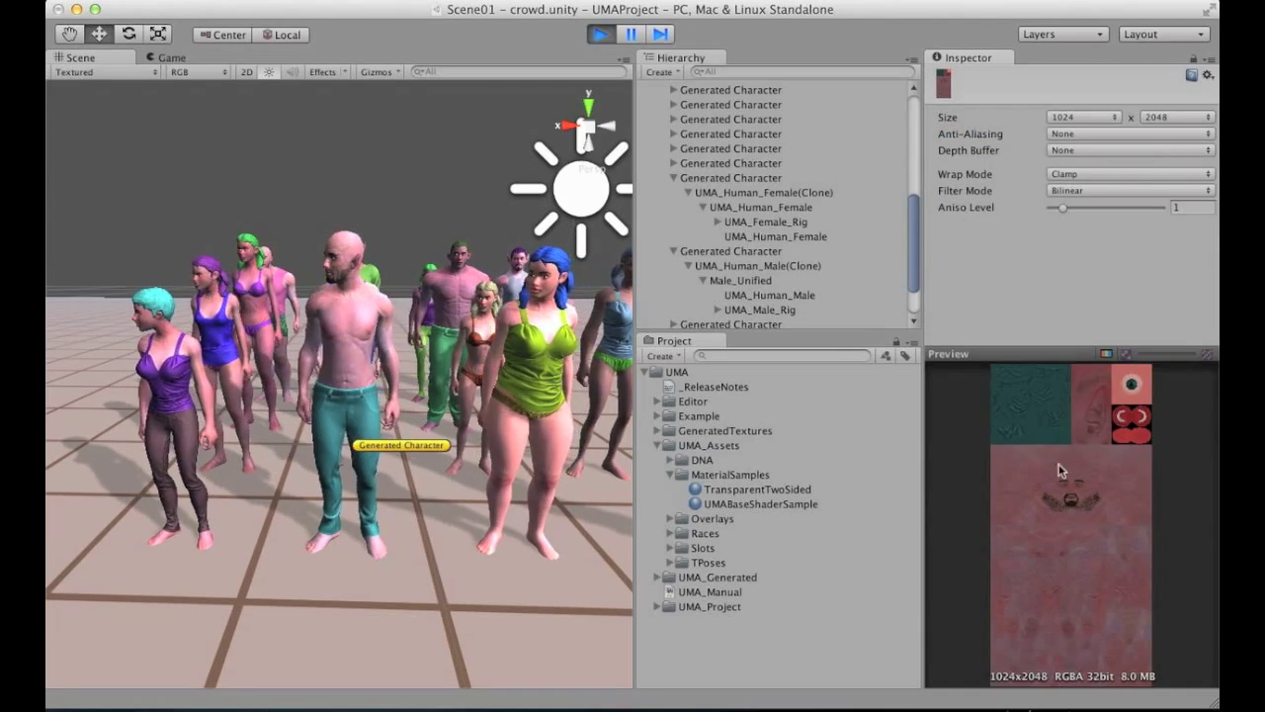
# Move the view close to the elf-eared crowd, pull back, and stop Play mode.
pyautogui.moveTo(434, 281); pyautogui.dragTo(467, 316, button='middle')
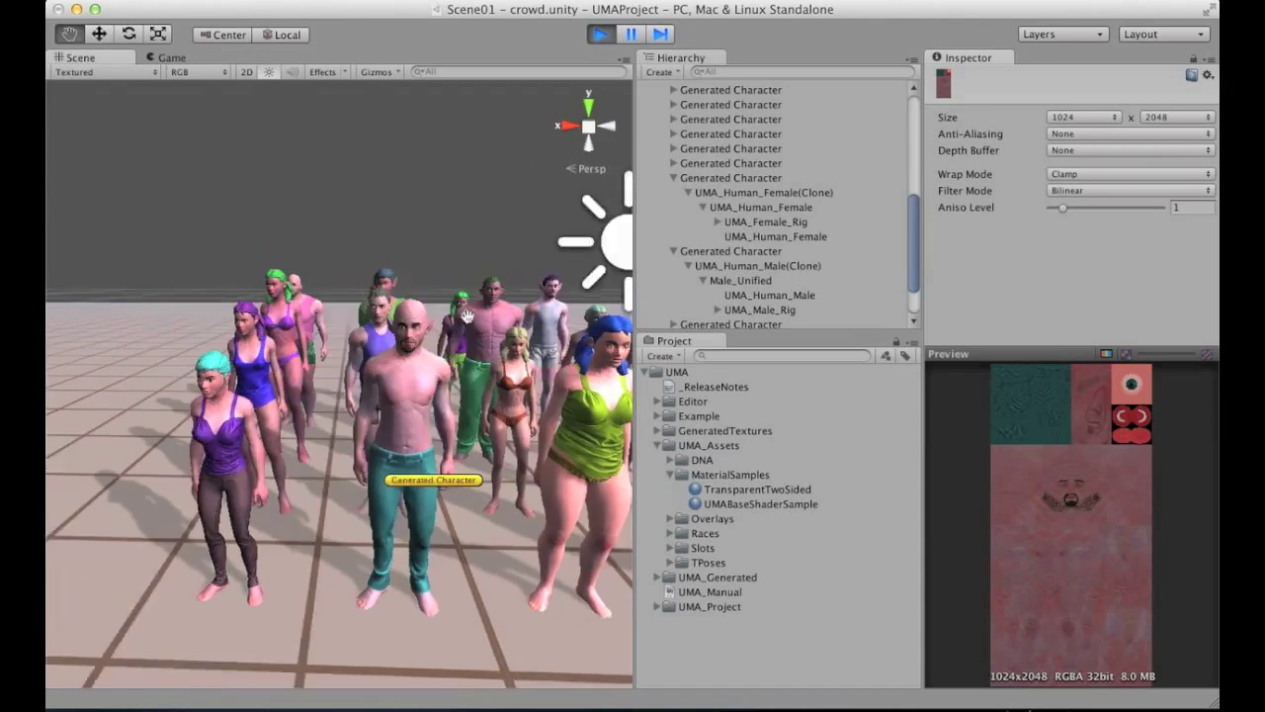
pyautogui.moveTo(466, 315); pyautogui.dragTo(511, 300, button='right')
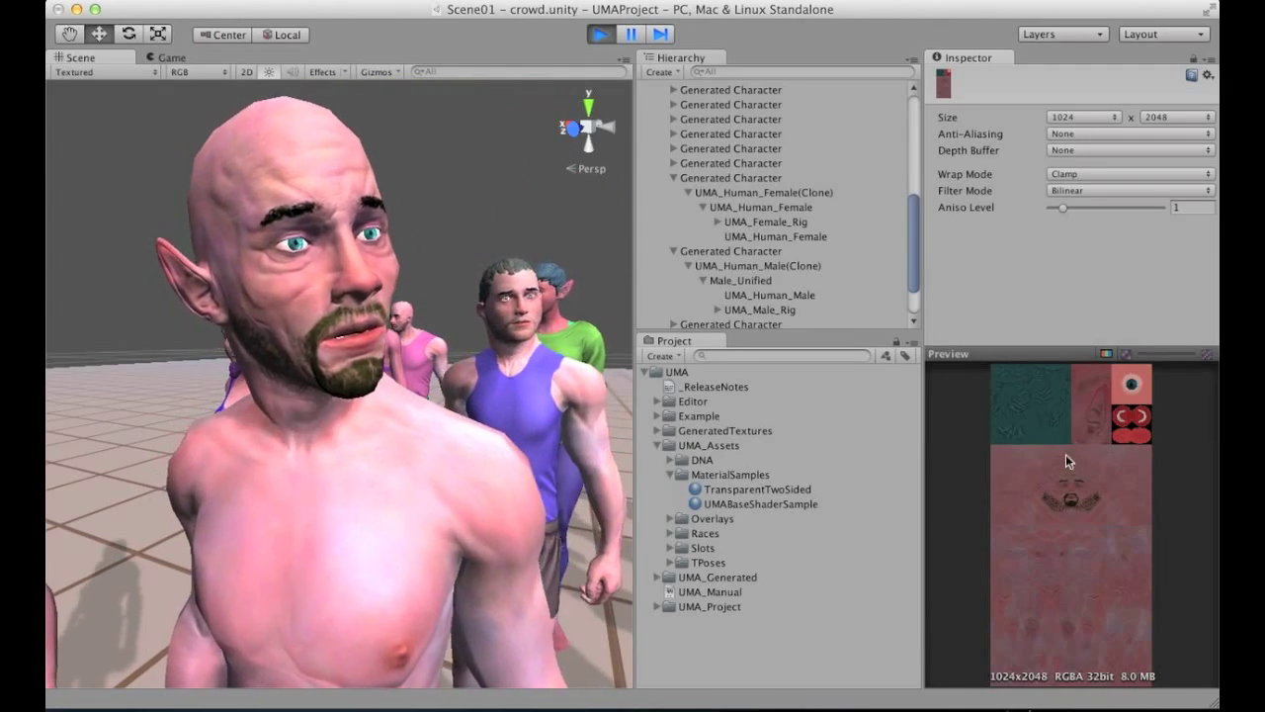
pyautogui.moveTo(445, 331)
pyautogui.mouseDown(button='right')
pyautogui.moveTo(420, 340)
pyautogui.moveTo(465, 326)
pyautogui.mouseUp(button='right')
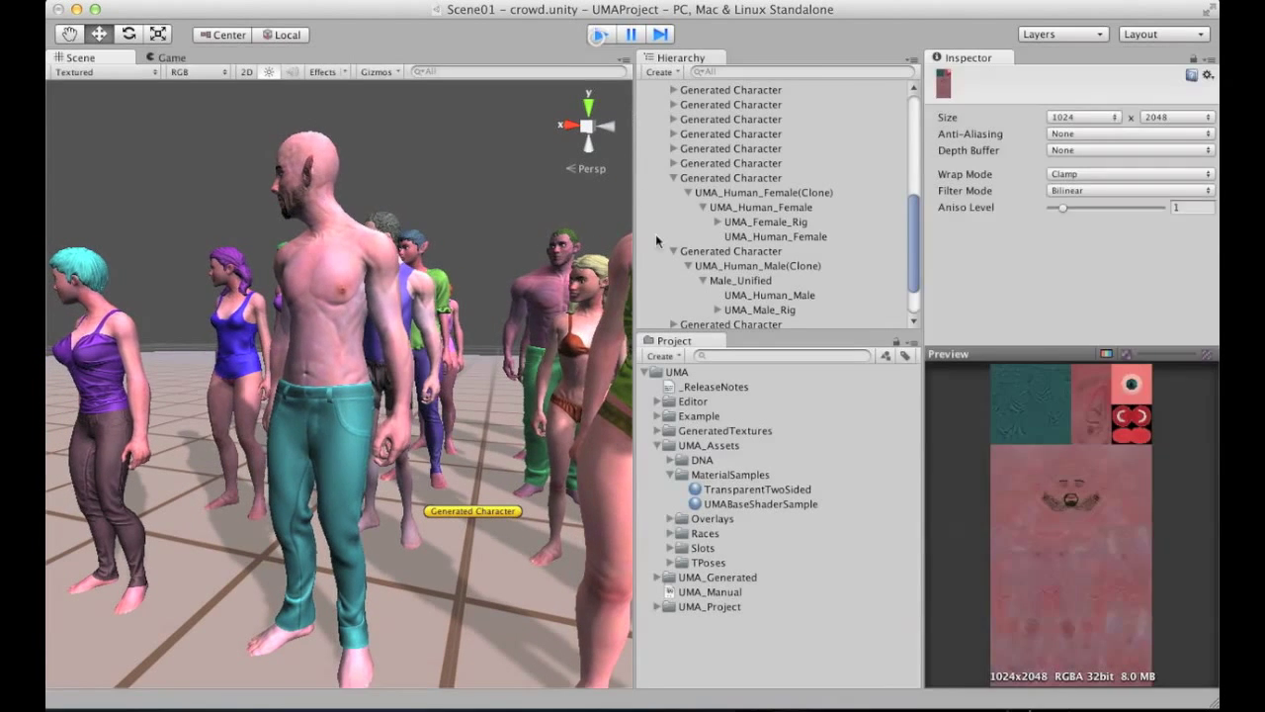
pyautogui.press('super+p')
# Compare the two sample materials and select UMABaseShaderSample in the Project panel.
pyautogui.click(709, 491)
pyautogui.click(729, 503)
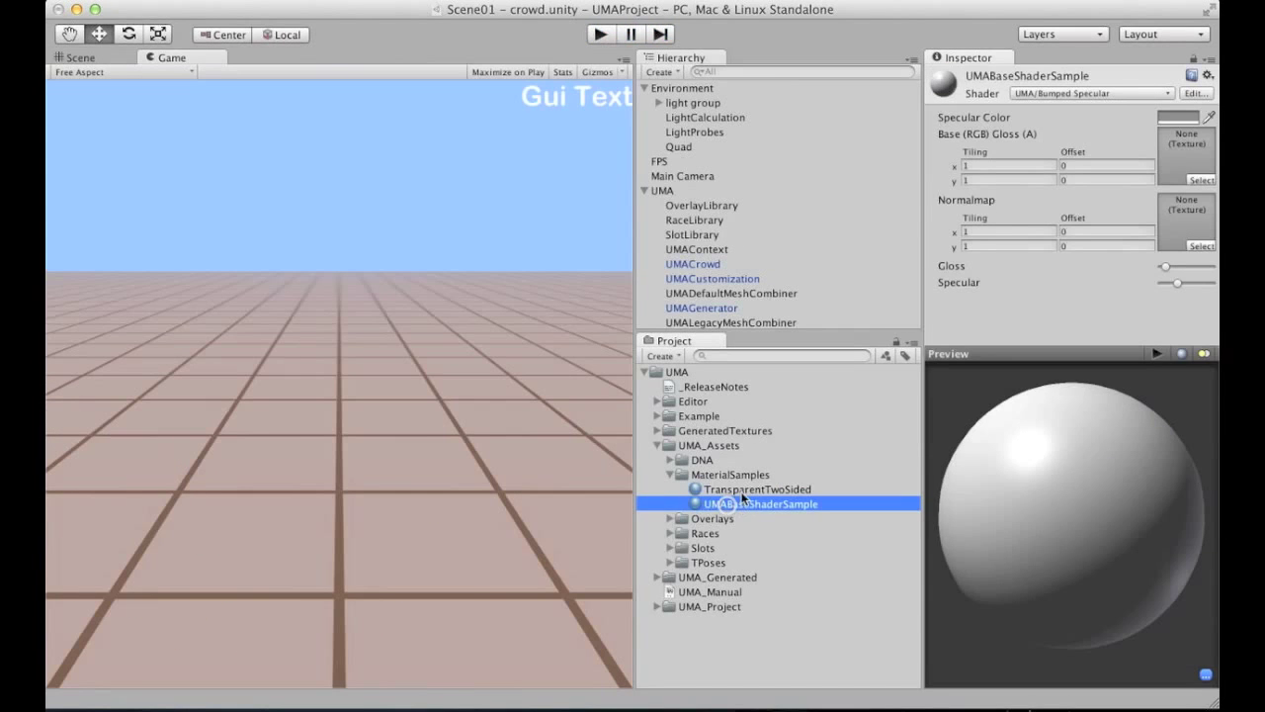
pyautogui.click(738, 489)
pyautogui.click(748, 503)
# Switch UMABaseShaderSample's shader to Unlit/Texture and run the scene again.
pyautogui.click(1051, 94)
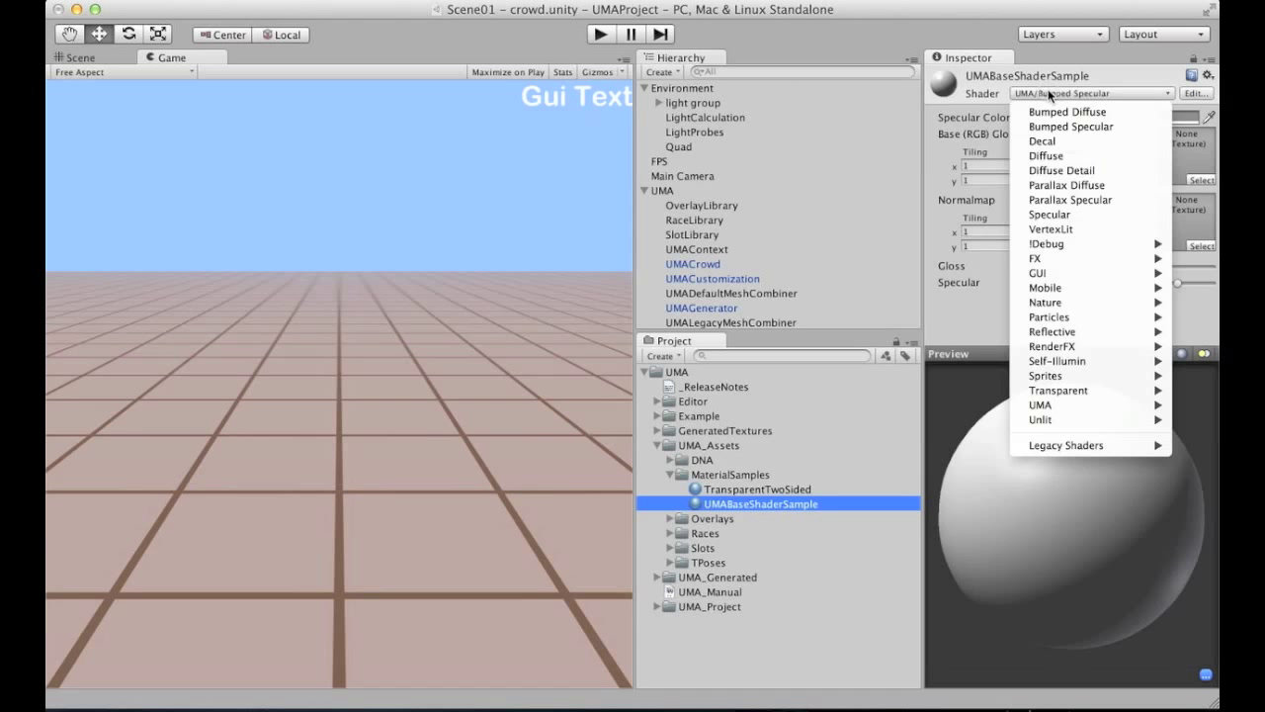
pyautogui.moveTo(1043, 404)
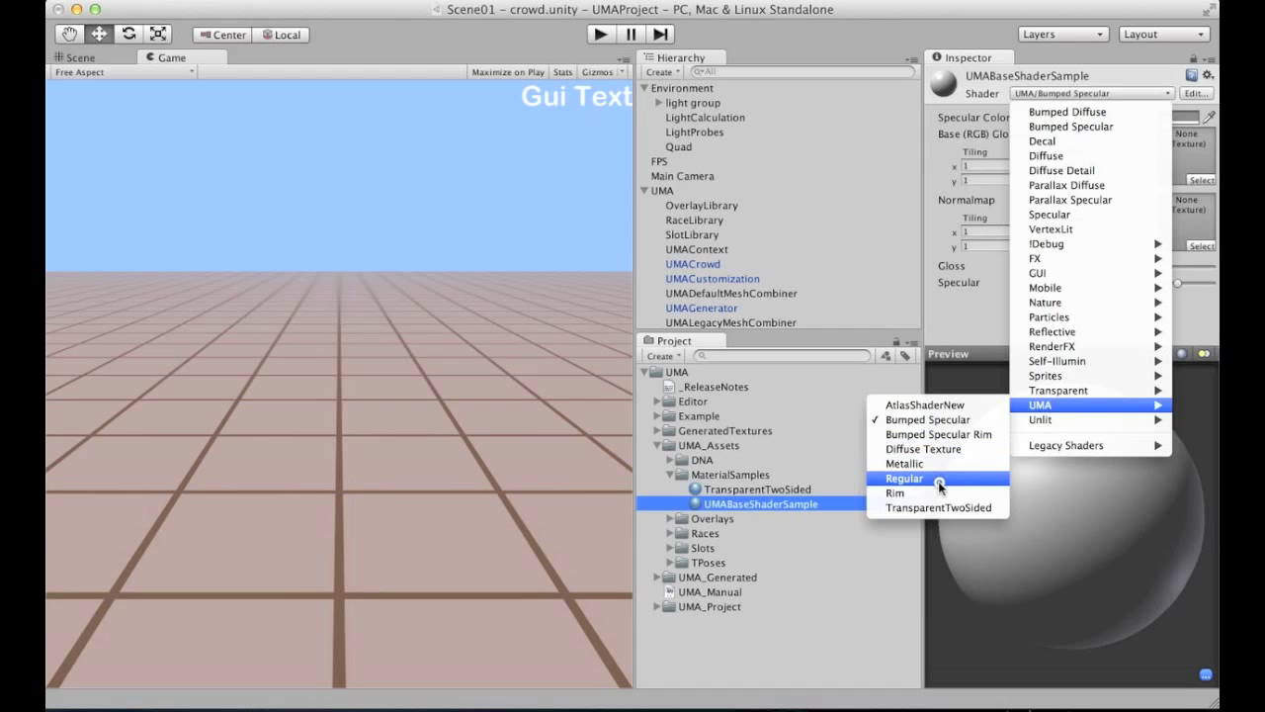
pyautogui.moveTo(1046, 421)
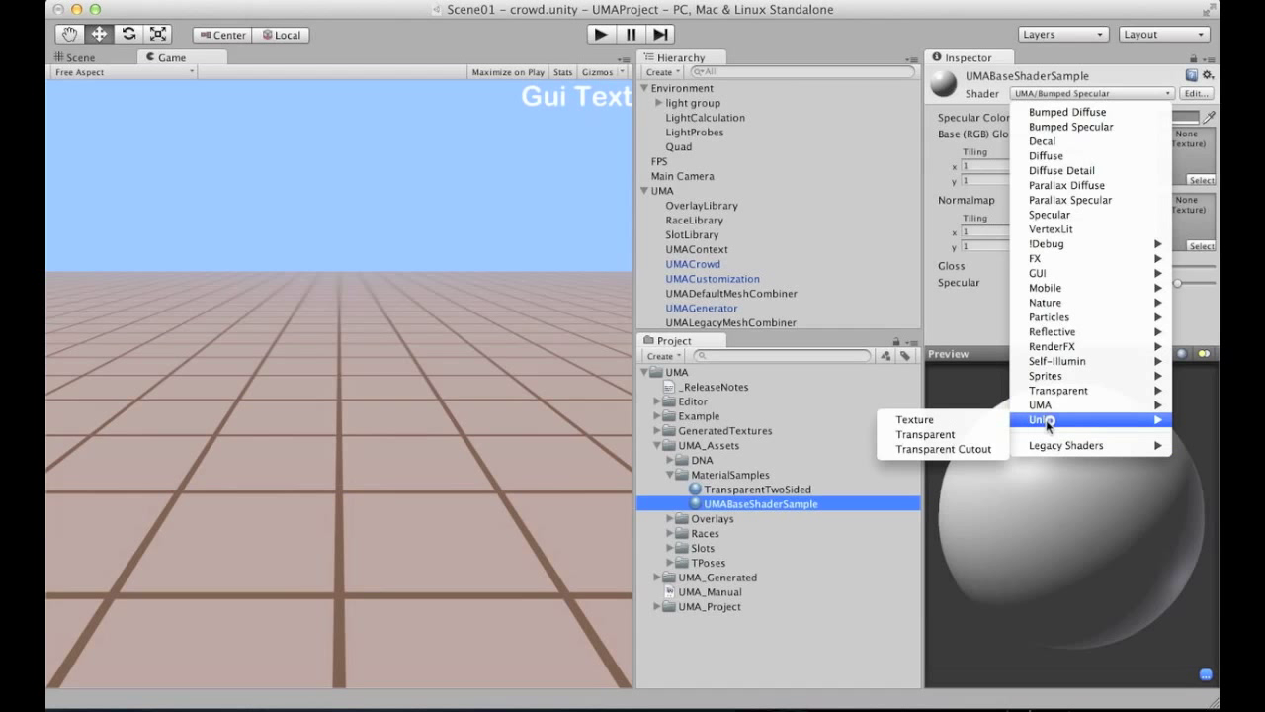
pyautogui.click(927, 423)
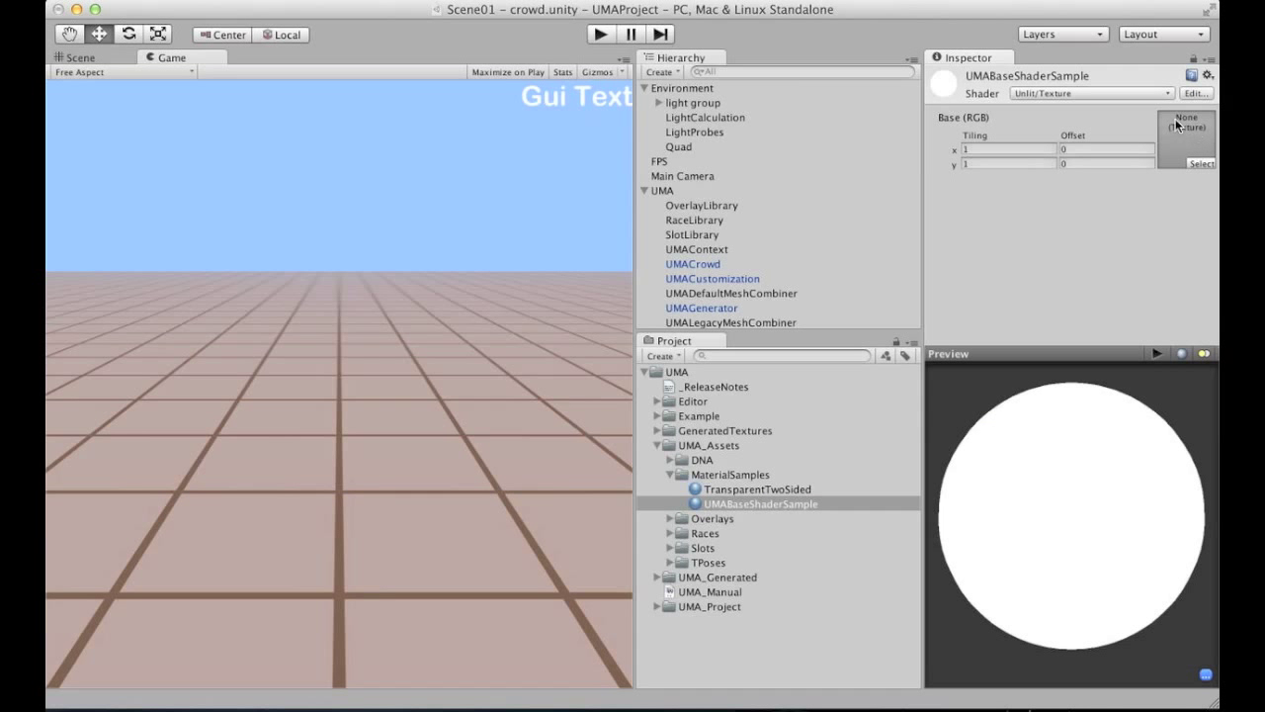
pyautogui.click(600, 35)
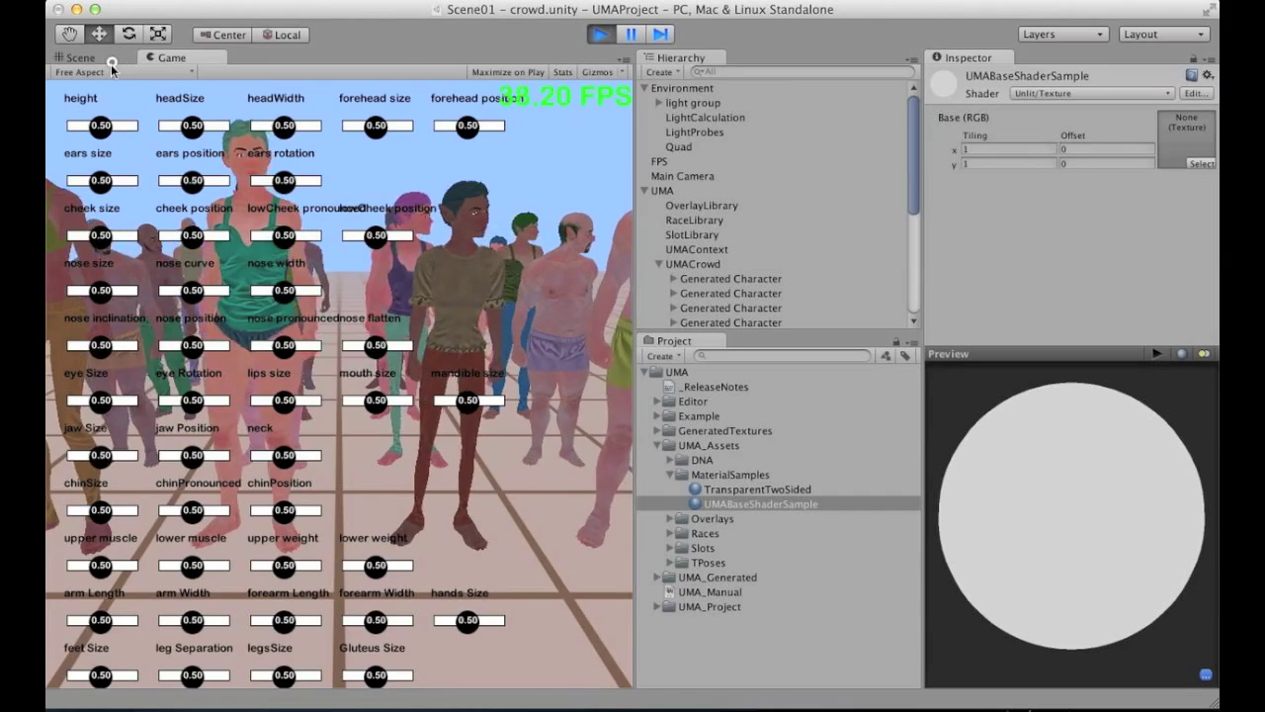
# In the Scene view, orbit to the bald man, select him and open his UMABaseShaderSample material.
pyautogui.press('super+1')
pyautogui.keyDown('alt'); pyautogui.moveTo(426, 217); pyautogui.dragTo(377, 327, button='right'); pyautogui.keyUp('alt')
pyautogui.keyDown('alt'); pyautogui.moveTo(377, 327); pyautogui.dragTo(247, 333); pyautogui.keyUp('alt')
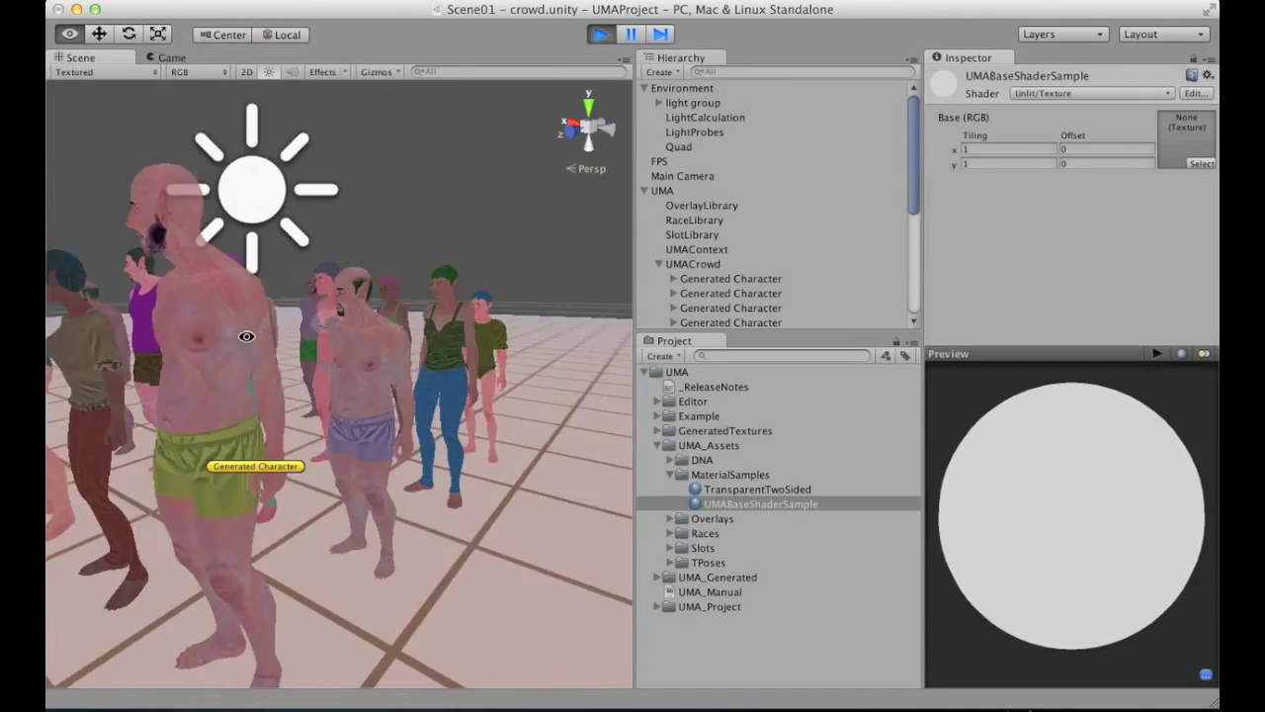
pyautogui.keyDown('alt'); pyautogui.moveTo(246, 333); pyautogui.dragTo(349, 285, button='right'); pyautogui.keyUp('alt')
pyautogui.click(349, 286)
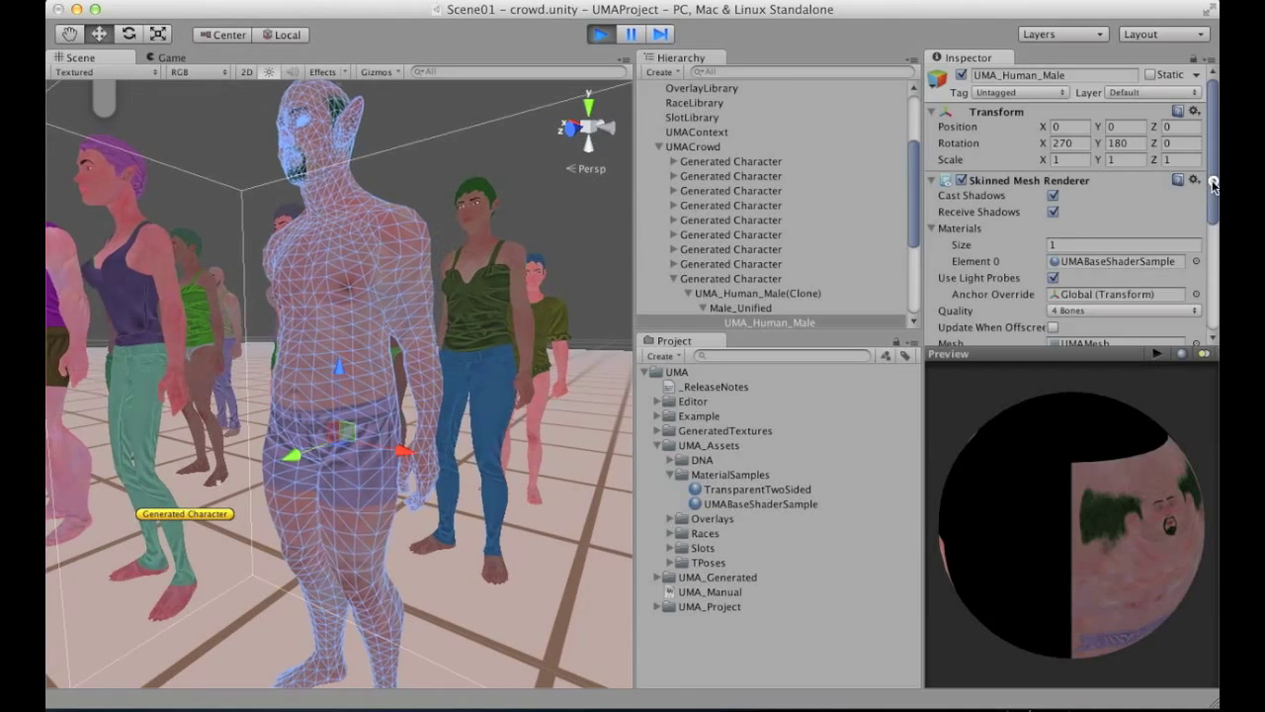
pyautogui.moveTo(1214, 183); pyautogui.dragTo(1214, 223)
pyautogui.scroll(-1, 1214, 223)
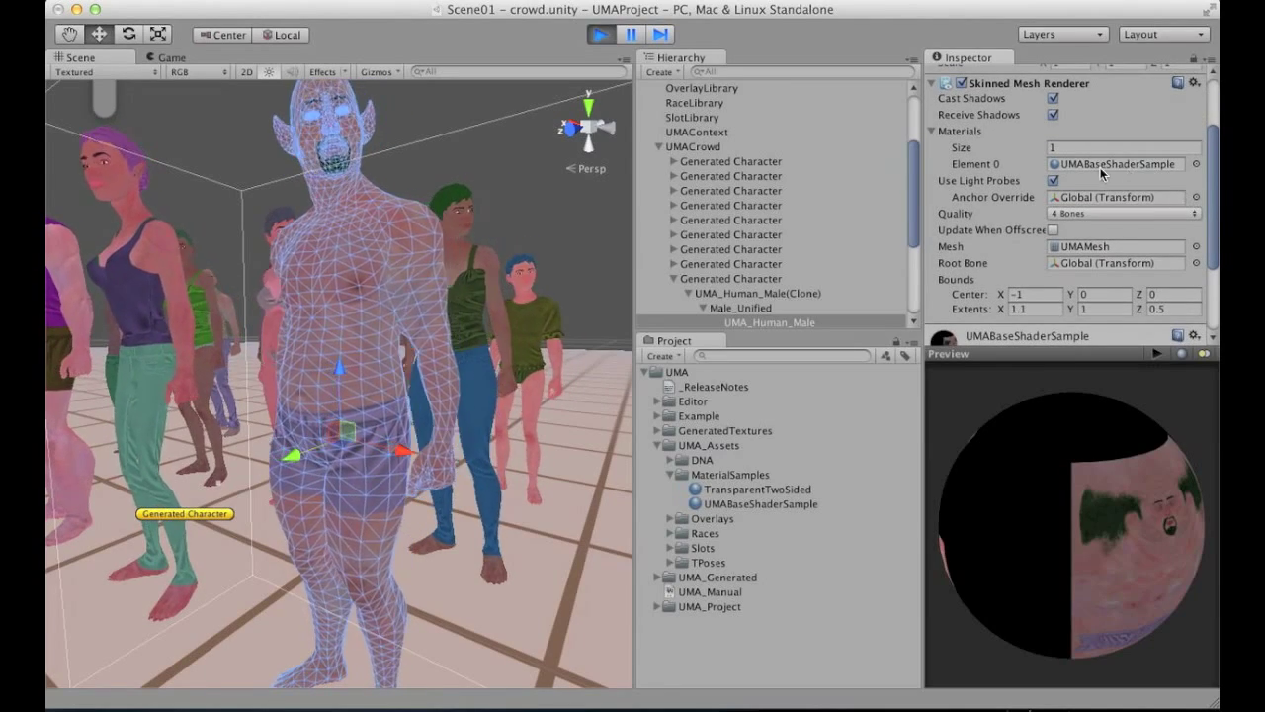
pyautogui.moveTo(1214, 173)
pyautogui.mouseDown()
pyautogui.moveTo(1213, 252)
pyautogui.moveTo(1215, 186)
pyautogui.mouseUp()
pyautogui.doubleClick(1139, 159)
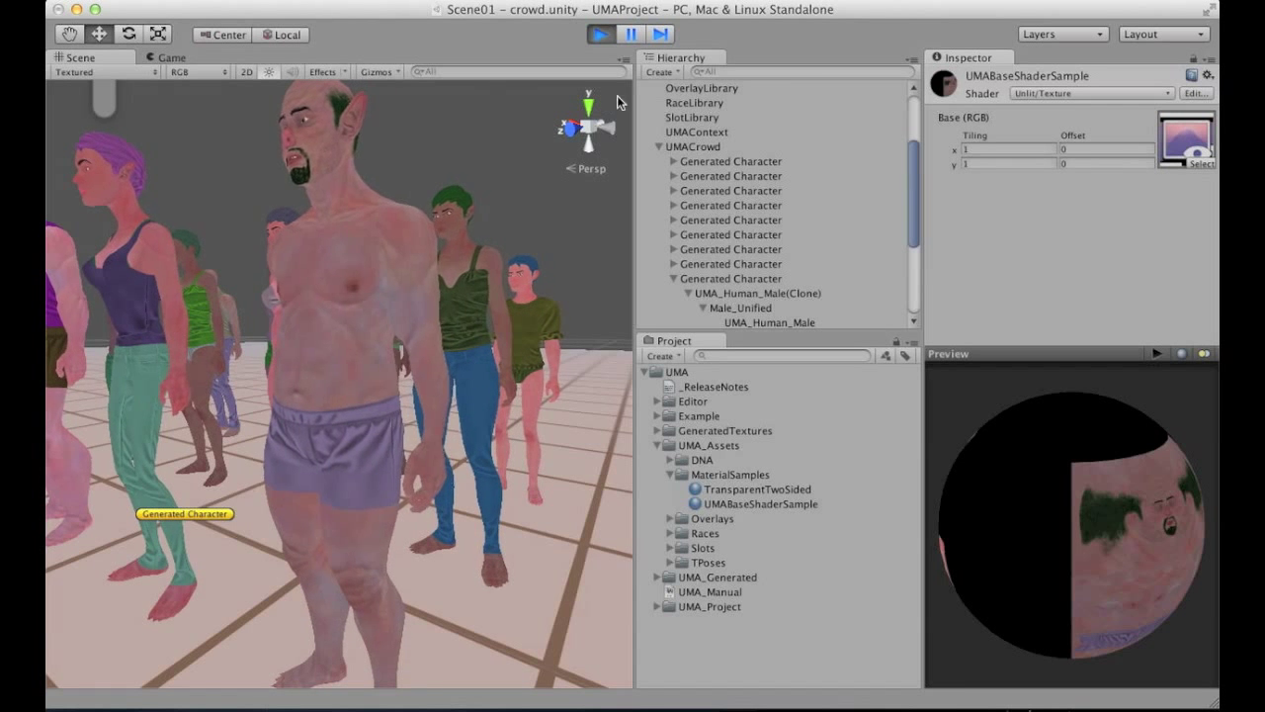
# Switch the material's shader to UMA/Rim and view the rim-lit characters.
pyautogui.click(1047, 92)
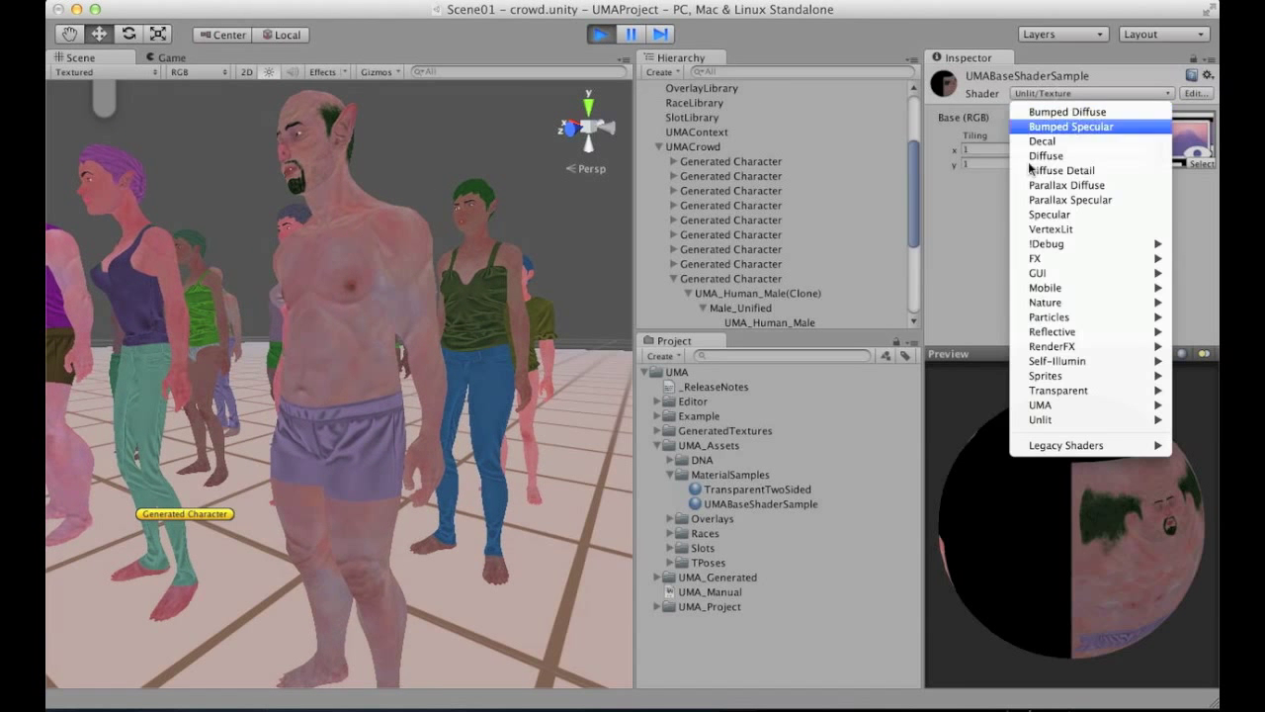
pyautogui.moveTo(1048, 408)
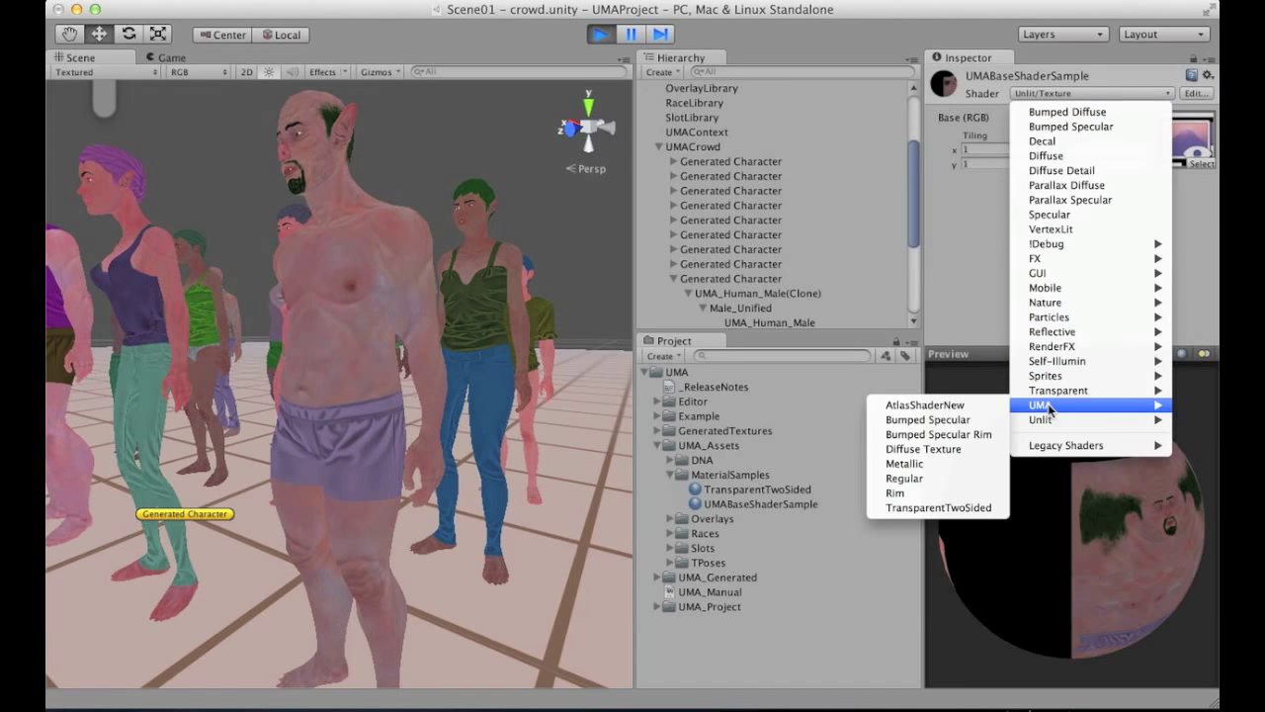
pyautogui.click(915, 492)
pyautogui.keyDown('alt'); pyautogui.moveTo(366, 297); pyautogui.dragTo(409, 301); pyautogui.keyUp('alt')
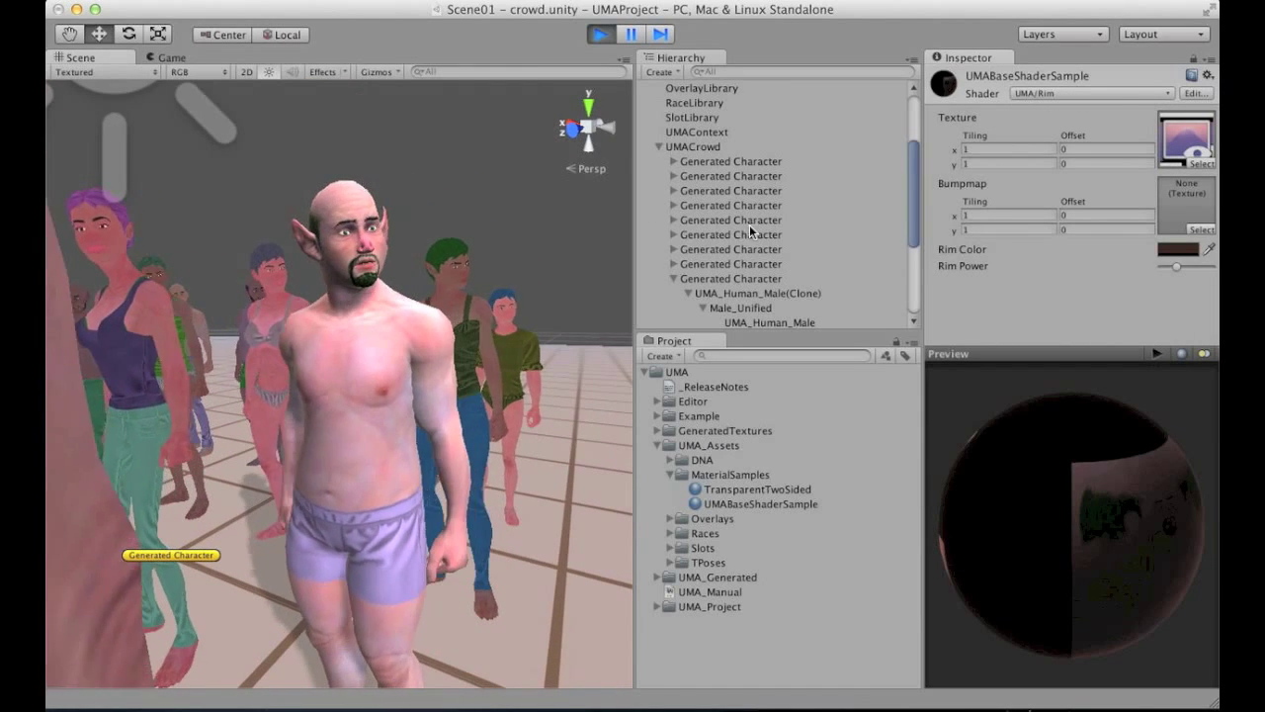
# Change the shader to UMA/Bumped Specular and lower Gloss to near its minimum.
pyautogui.click(1095, 95)
pyautogui.moveTo(1043, 406)
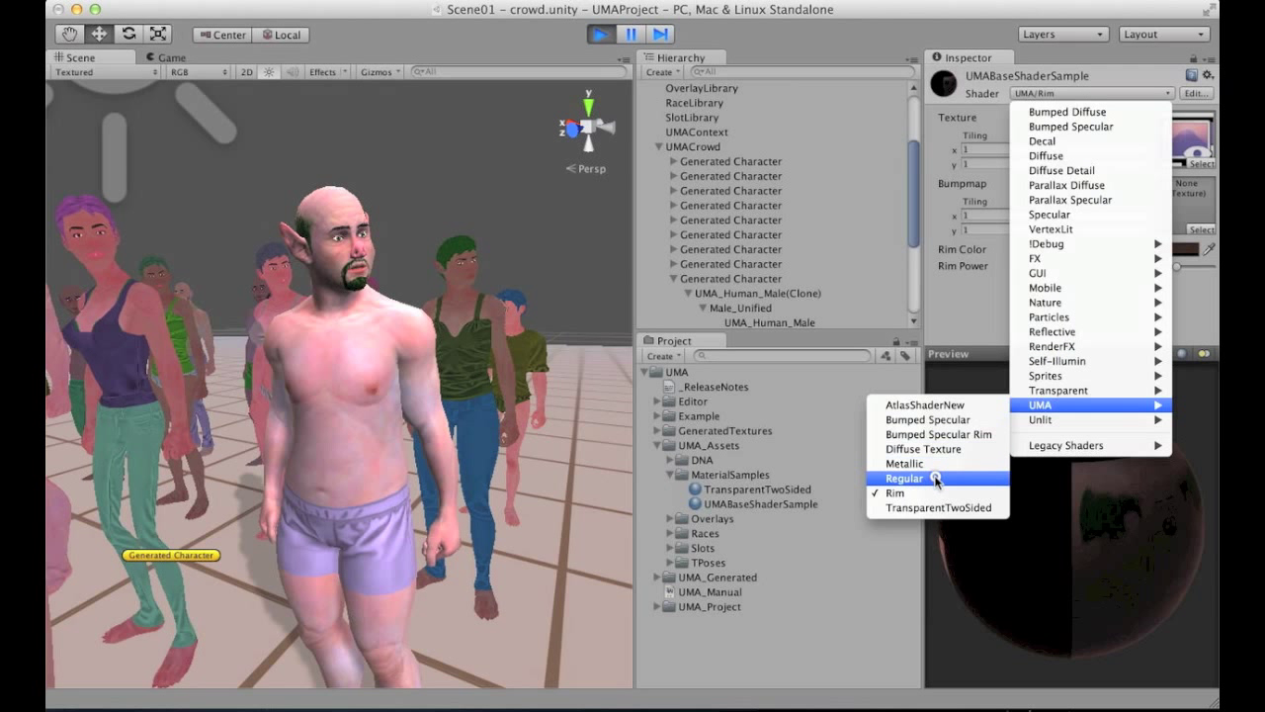
pyautogui.click(939, 420)
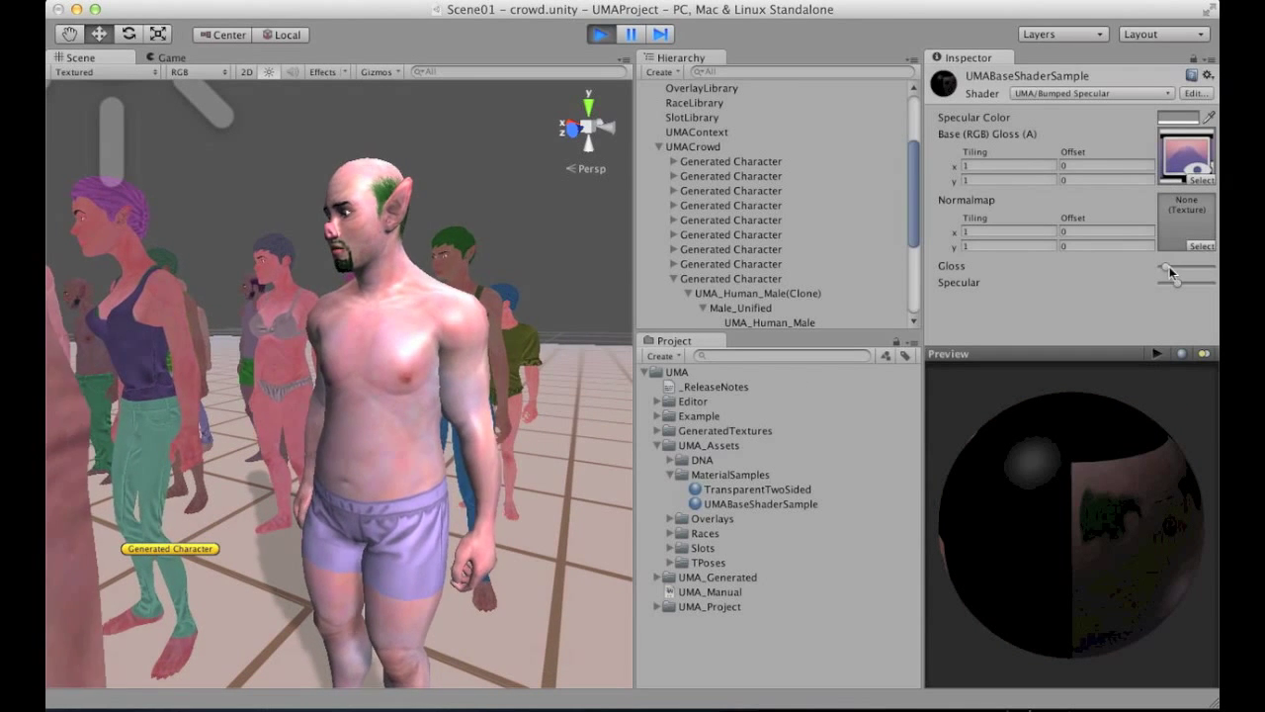
pyautogui.moveTo(1169, 266)
pyautogui.mouseDown()
pyautogui.moveTo(1197, 273)
pyautogui.moveTo(1155, 276)
pyautogui.mouseUp()
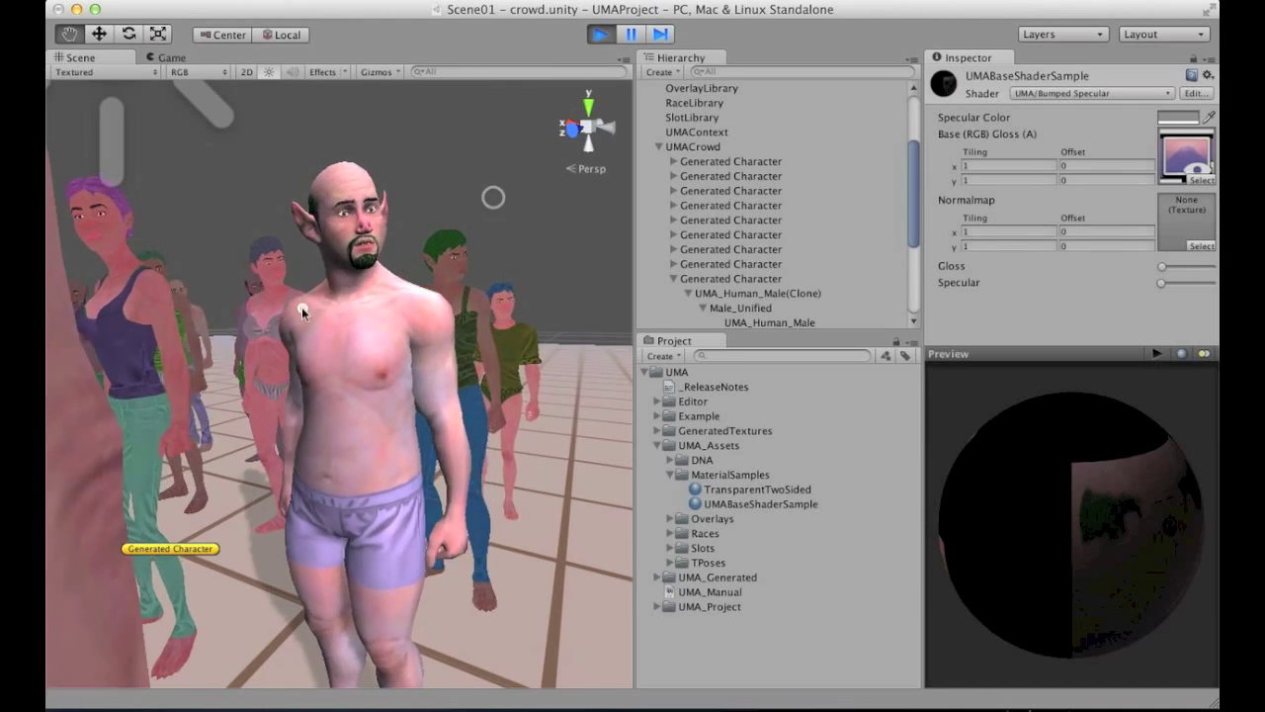
pyautogui.keyDown('alt'); pyautogui.moveTo(301, 307); pyautogui.dragTo(379, 280, button='right'); pyautogui.keyUp('alt')
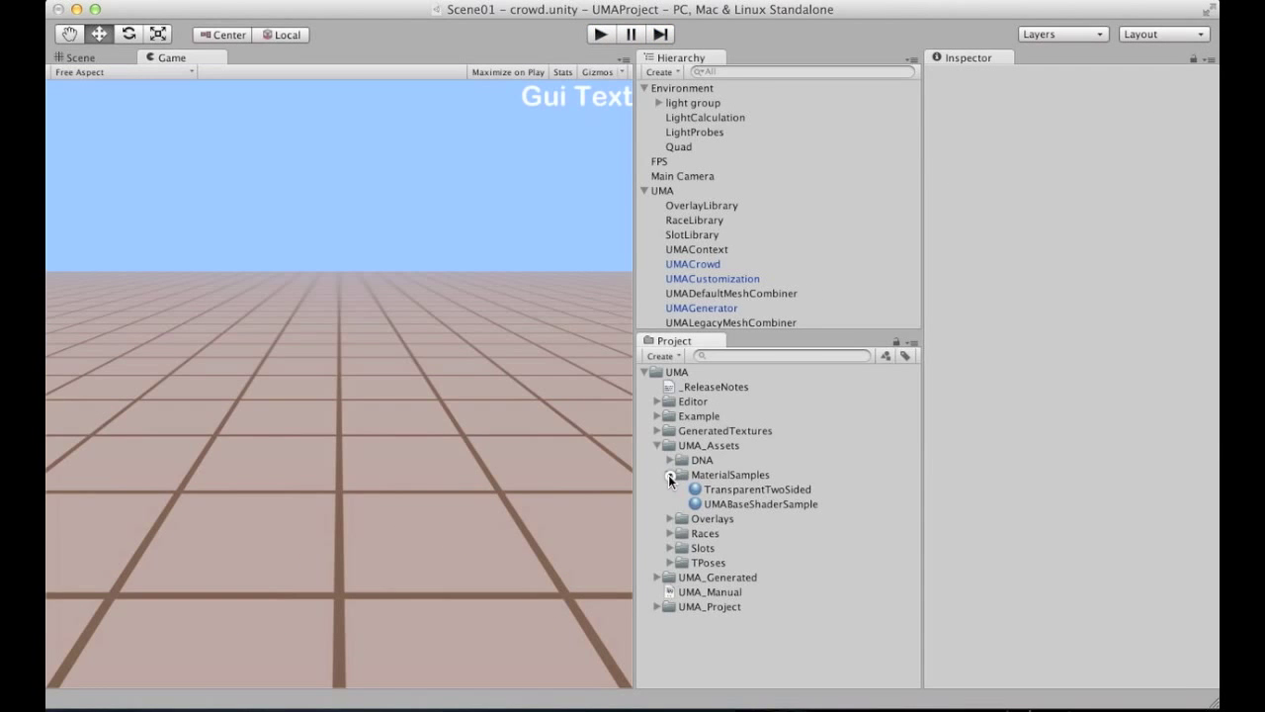
# Collapse MaterialSamples and select the Overlays, Races and Slots folders together, then clear the selection.
pyautogui.click(670, 474)
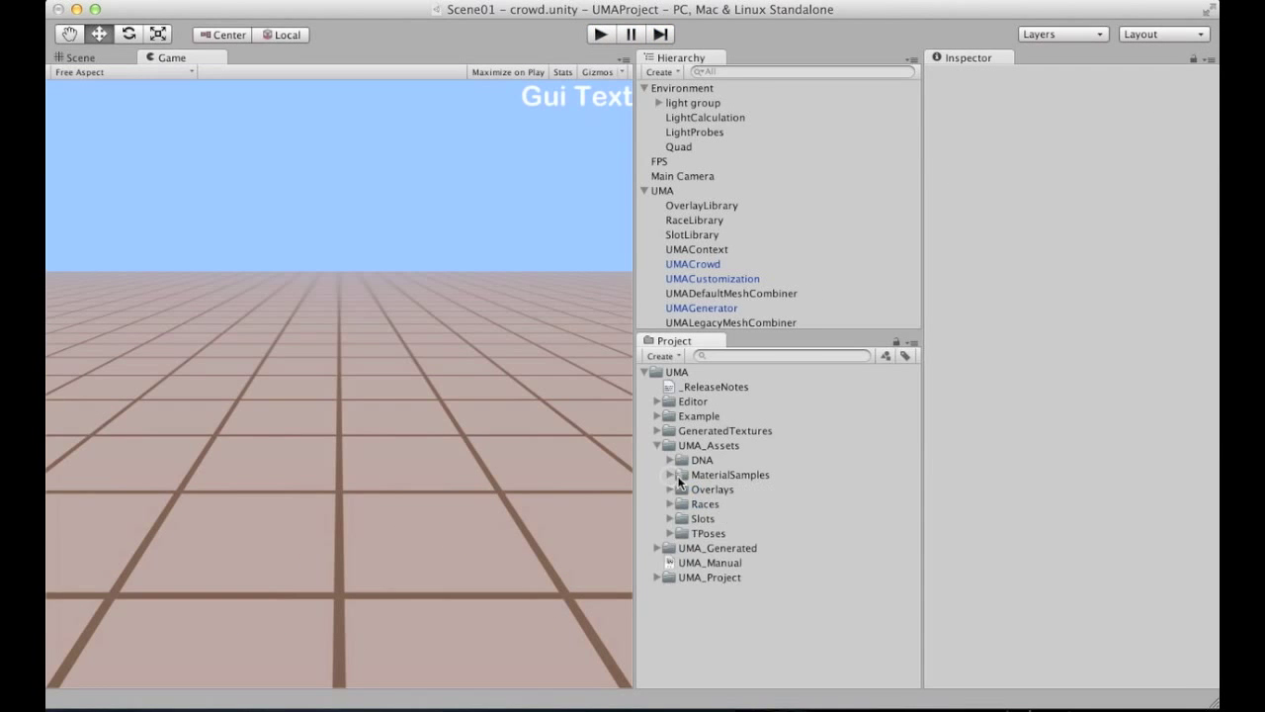
pyautogui.click(669, 489)
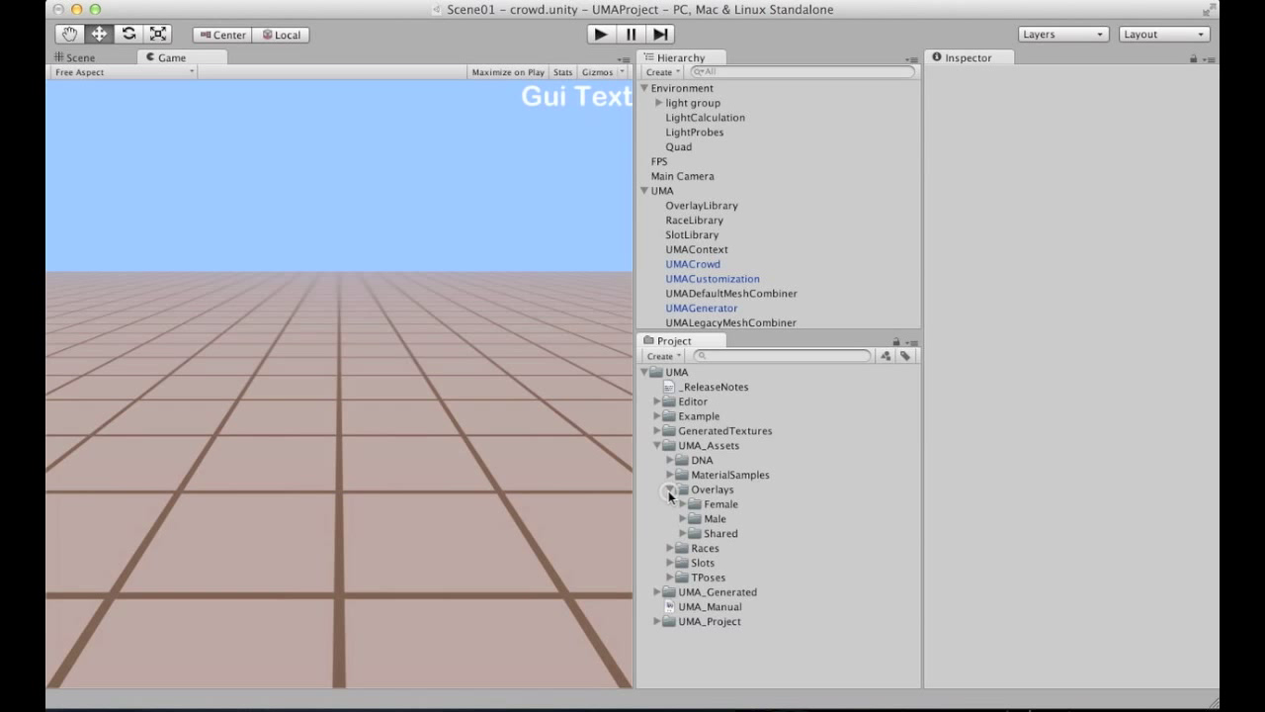
pyautogui.click(671, 489)
pyautogui.click(703, 488)
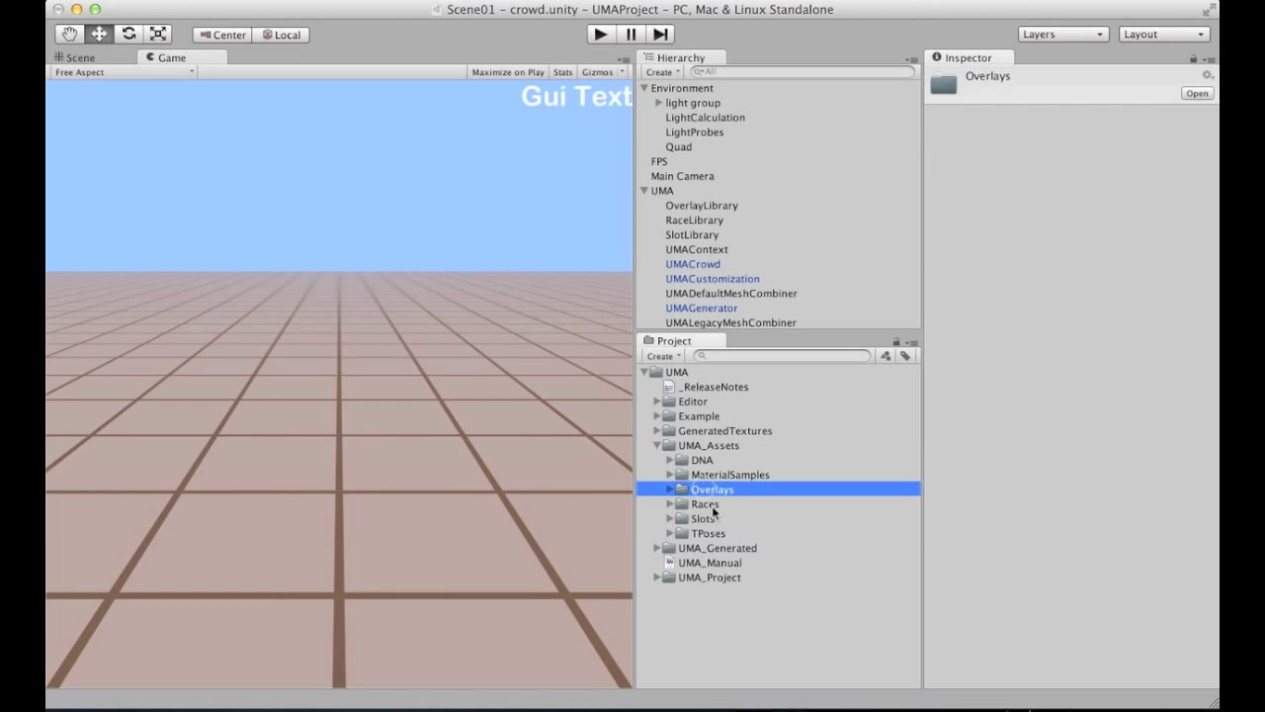
pyautogui.click(711, 518)
pyautogui.keyDown('shift'); pyautogui.click(714, 489); pyautogui.keyUp('shift')
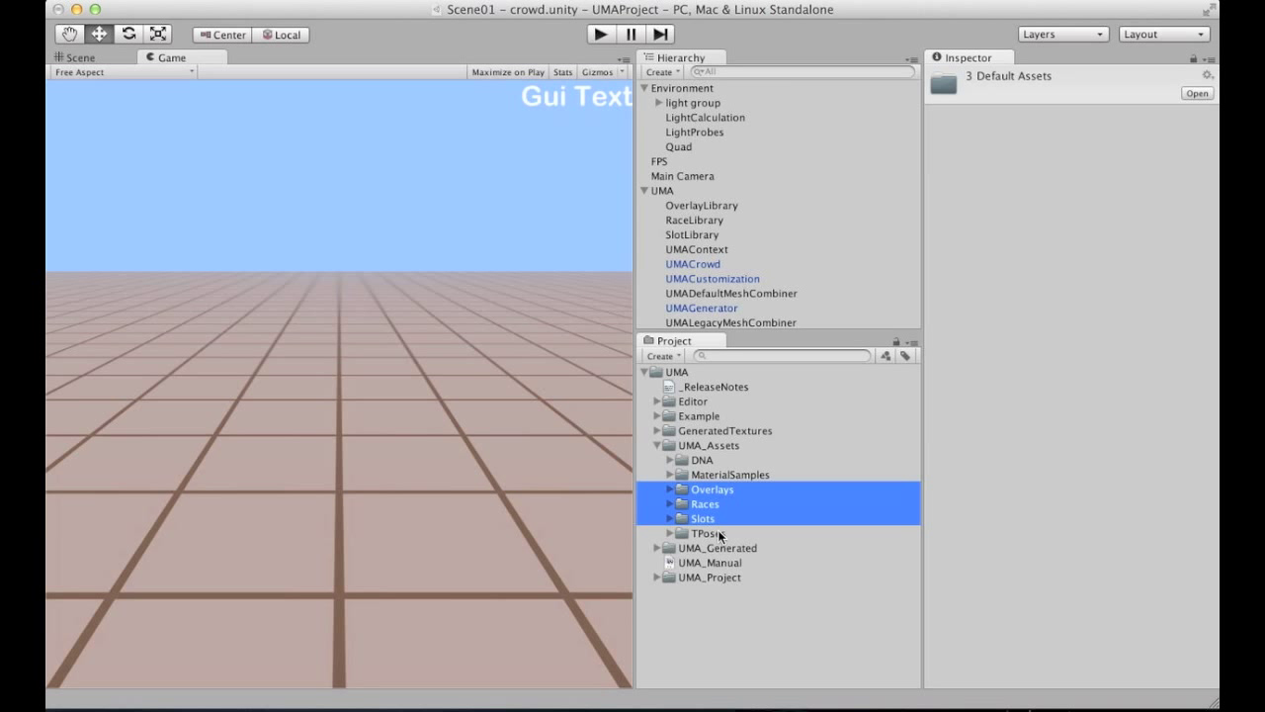
pyautogui.click(708, 614)
# Browse the Overlays subfolders Female, Male and Shared, revealing ElvenEars, EyeOverlay and InnerMouth.
pyautogui.click(670, 489)
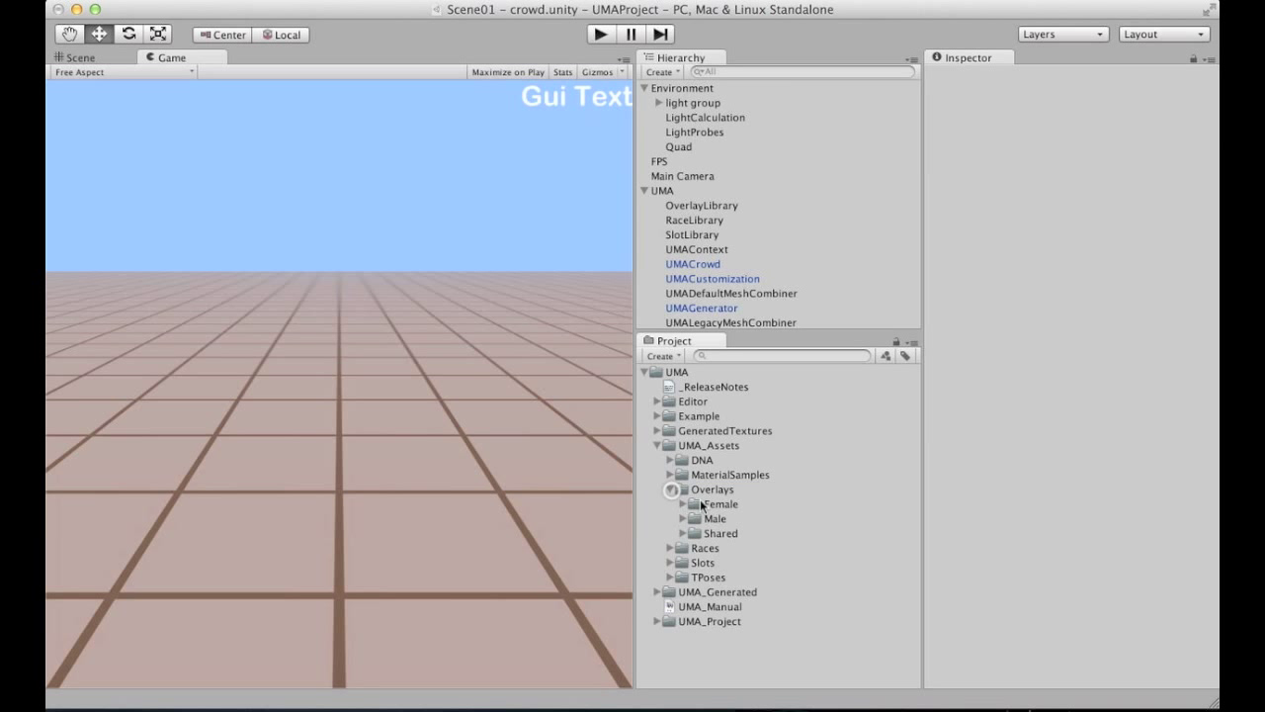
pyautogui.click(682, 504)
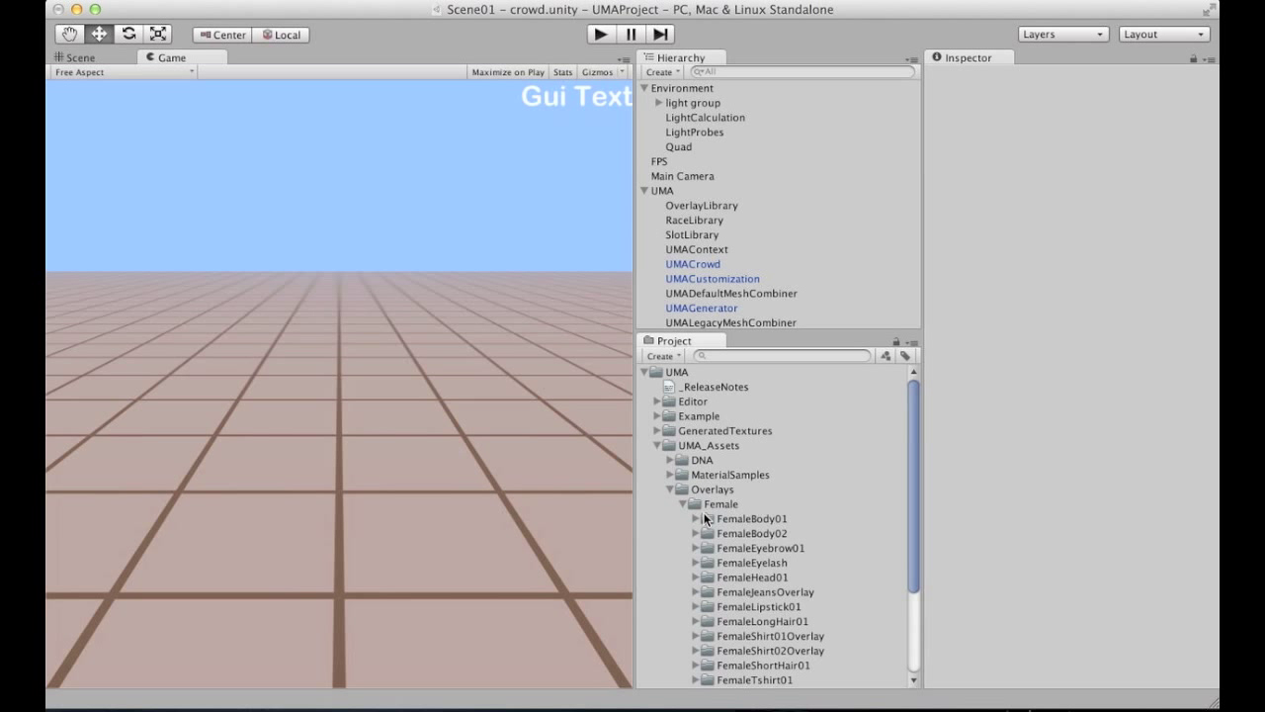
pyautogui.scroll(-3, 708, 485)
pyautogui.click(684, 372)
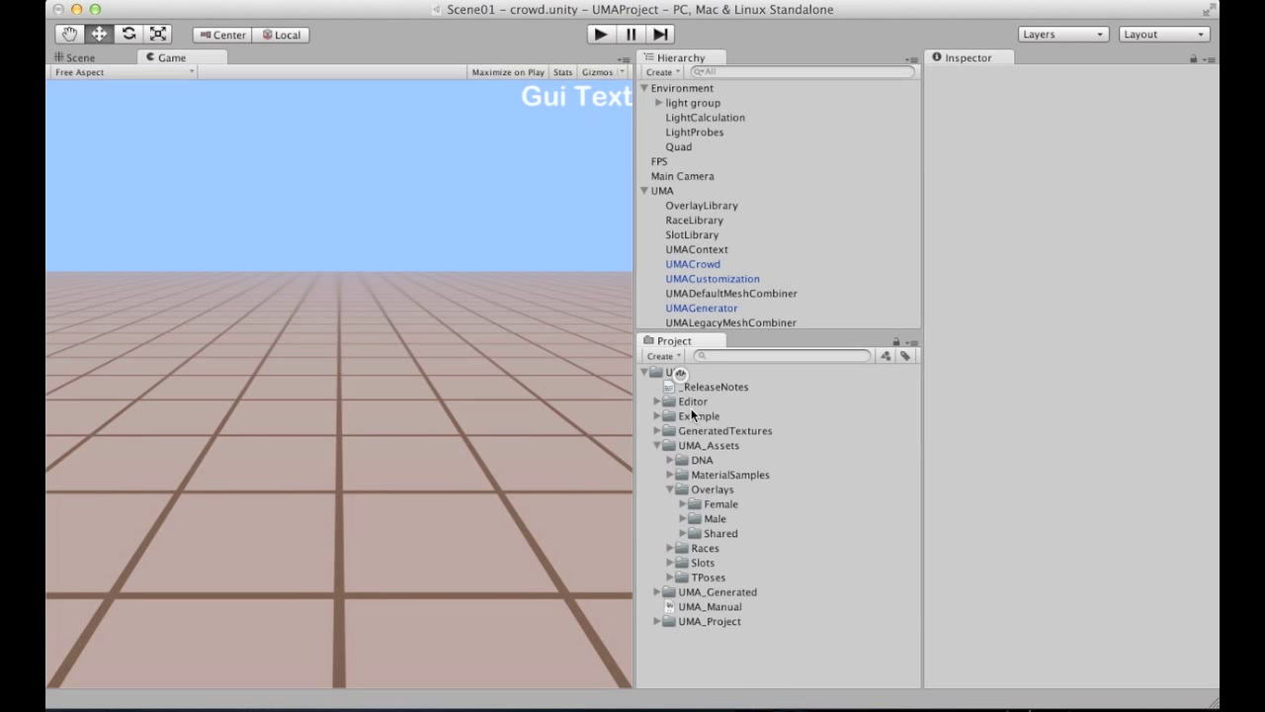
pyautogui.click(682, 518)
pyautogui.scroll(-3, 711, 529)
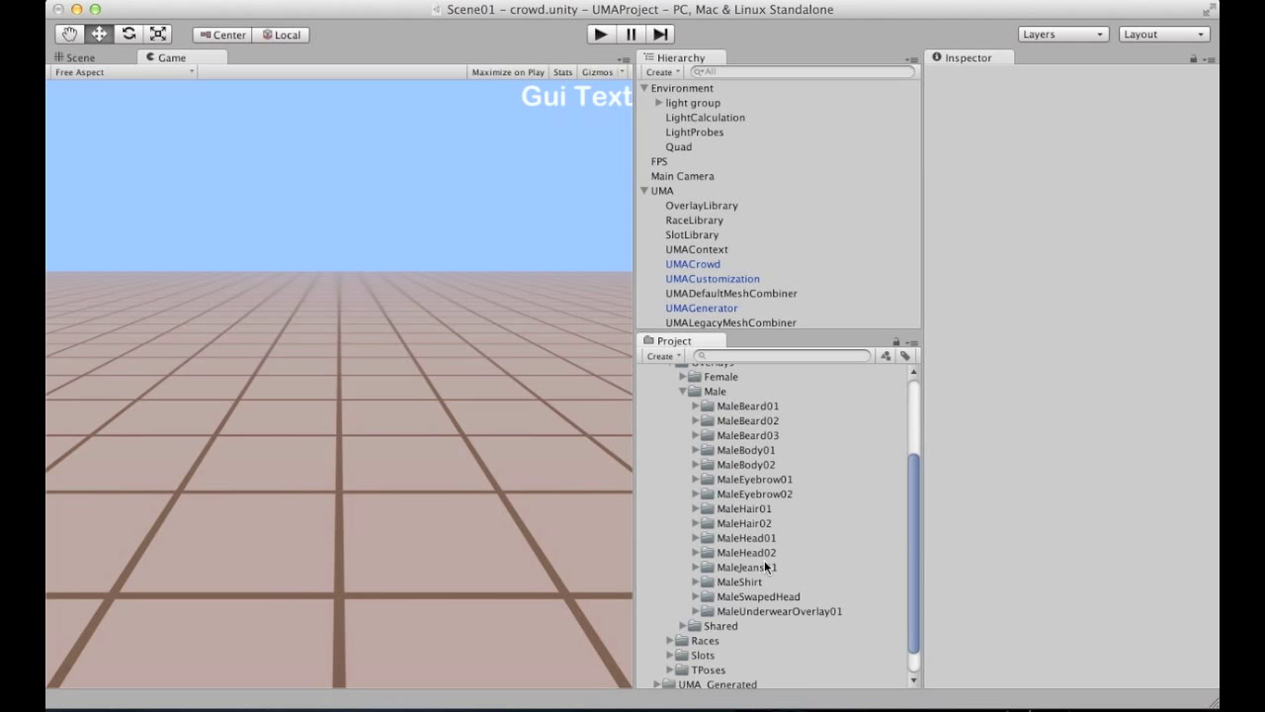
pyautogui.click(682, 392)
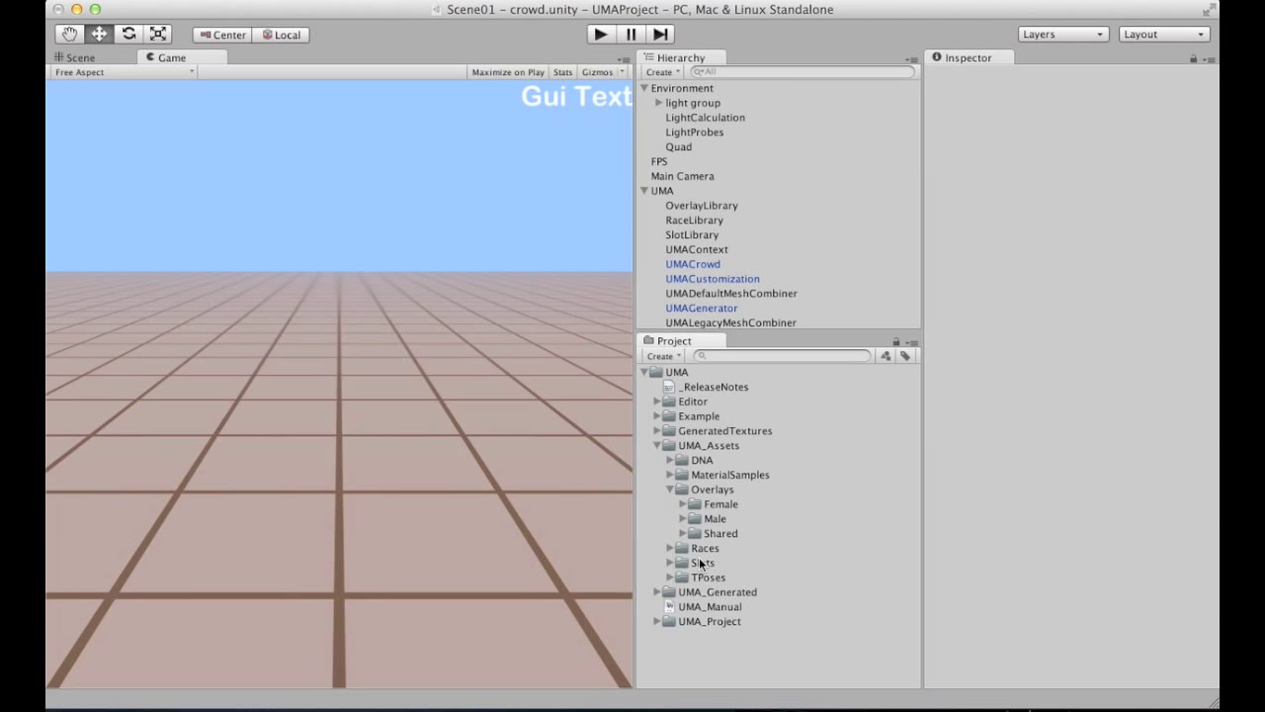
pyautogui.click(682, 534)
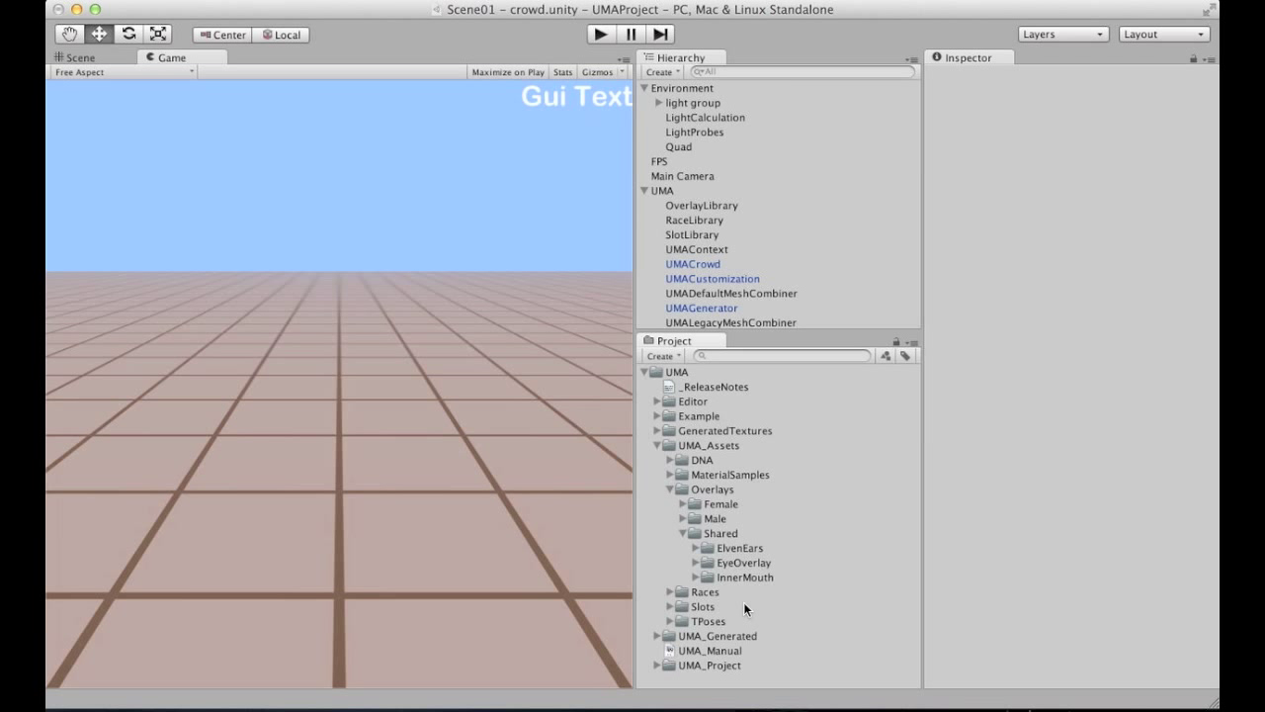
pyautogui.click(684, 533)
# Expand Female > FemaleBody01 and inspect its _diffuse and _normal textures.
pyautogui.click(683, 506)
pyautogui.click(696, 519)
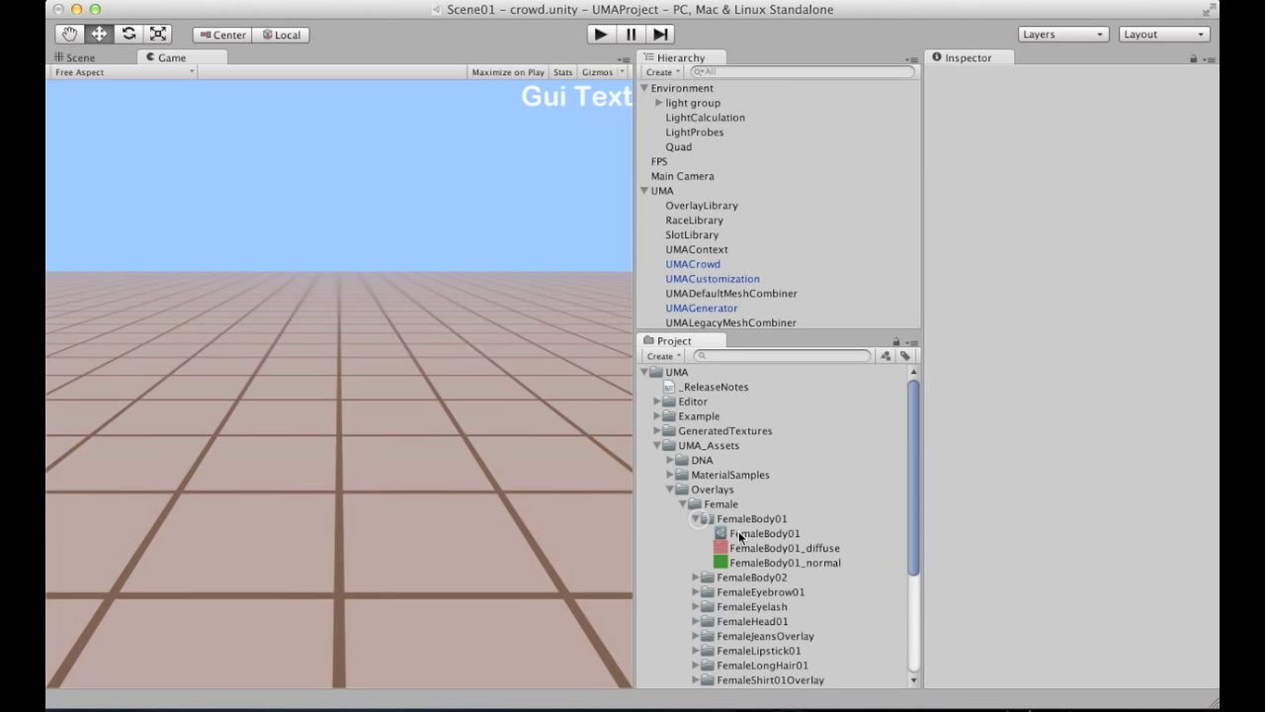
pyautogui.click(744, 549)
pyautogui.click(753, 563)
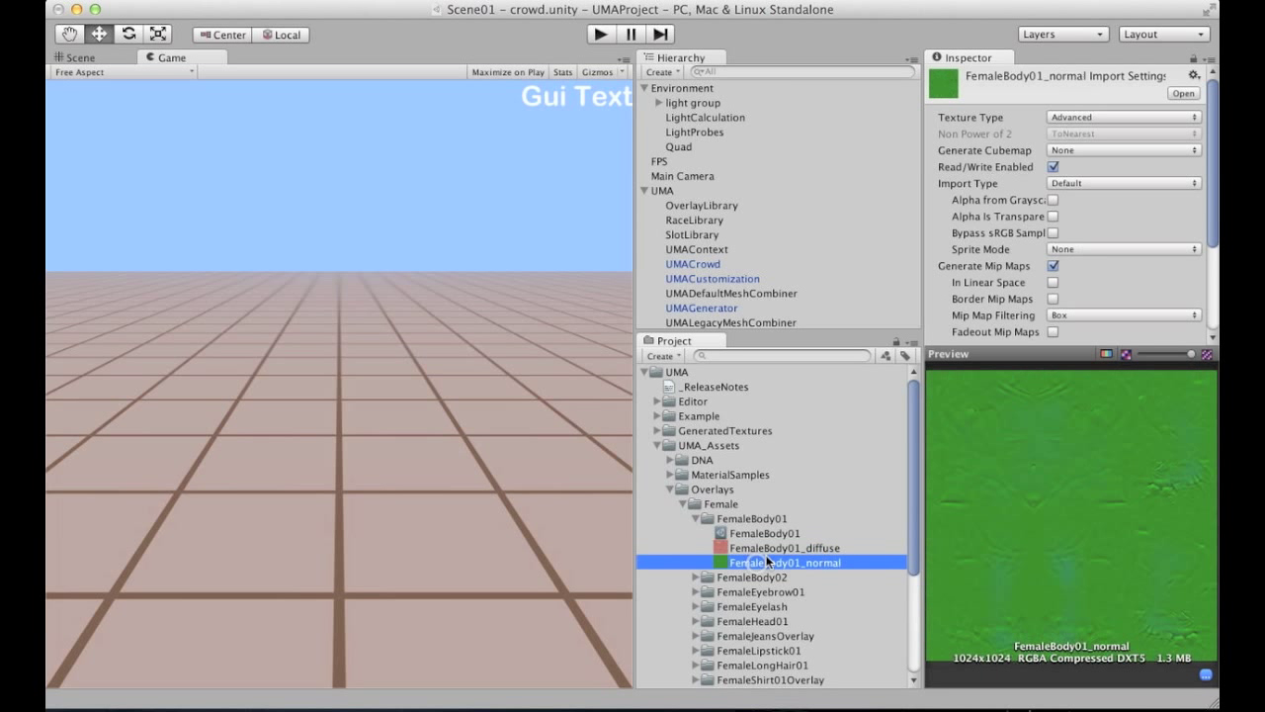
pyautogui.click(766, 547)
pyautogui.click(767, 562)
# Check the _normal texture's Import Type, leaving Default, then show the FemaleBody01 OverlayData.
pyautogui.moveTo(1215, 216)
pyautogui.mouseDown()
pyautogui.moveTo(1215, 278)
pyautogui.moveTo(1216, 201)
pyautogui.mouseUp()
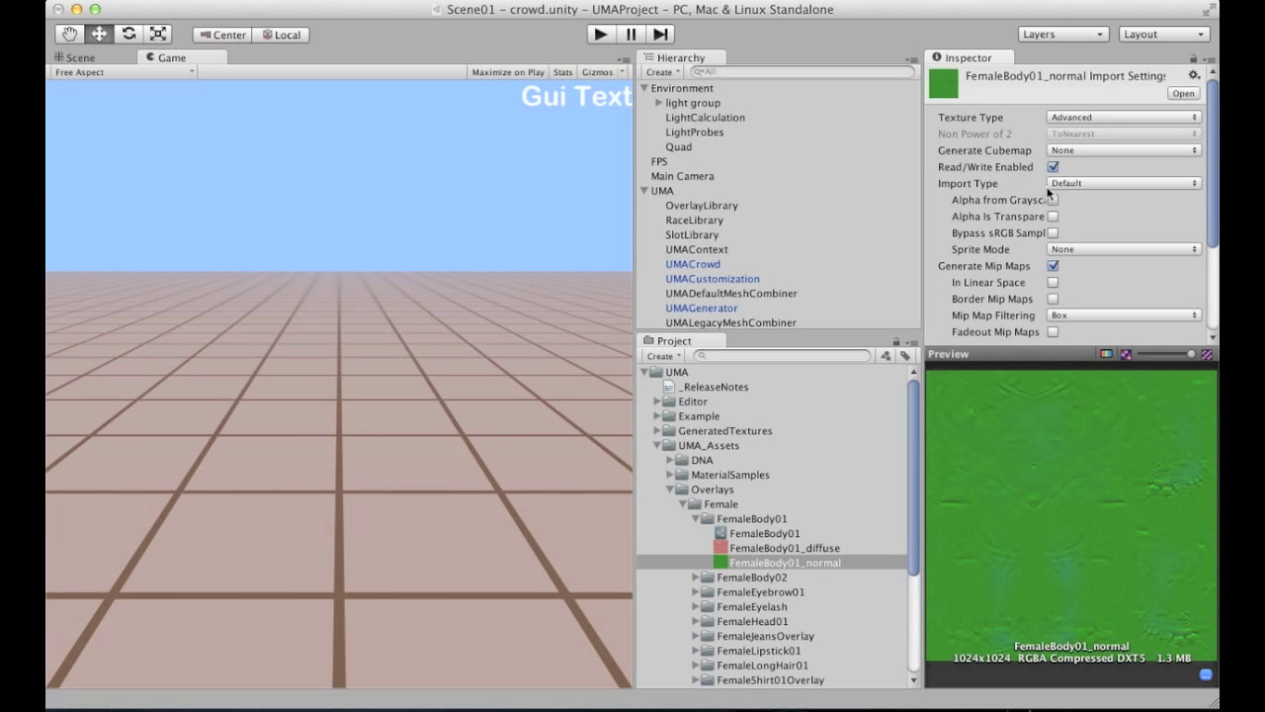
pyautogui.click(1063, 184)
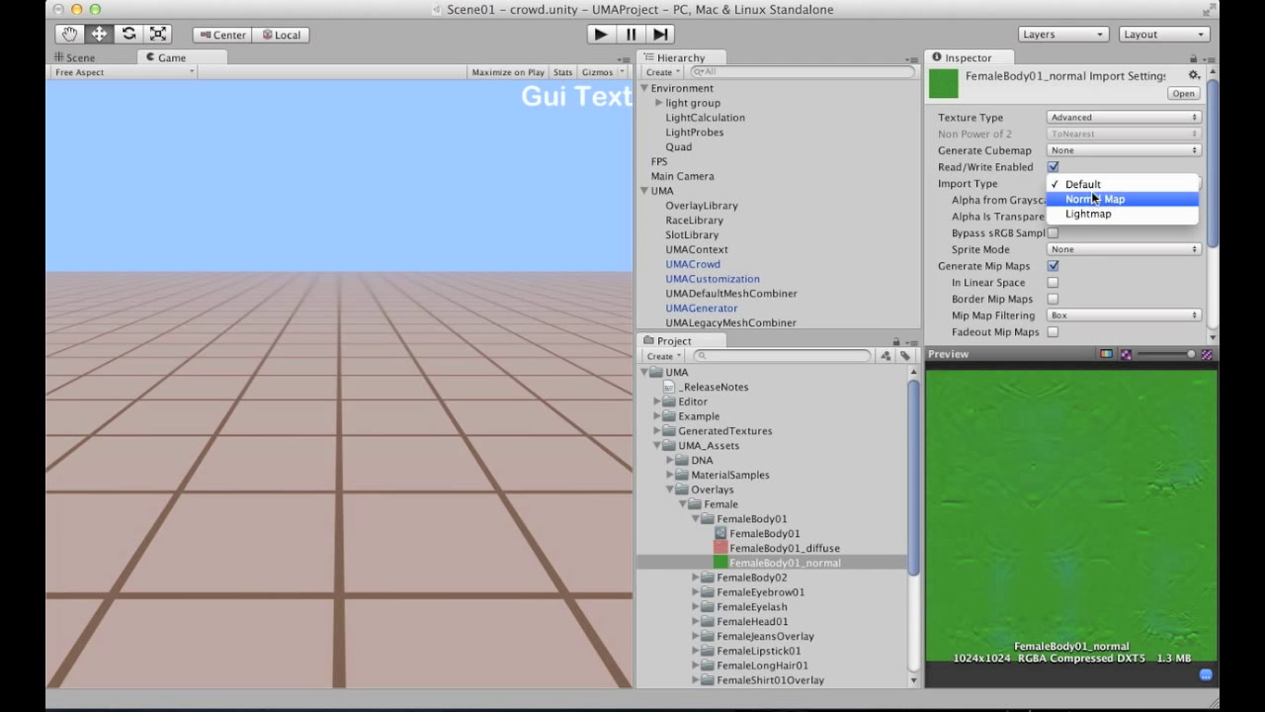
pyautogui.click(1215, 187)
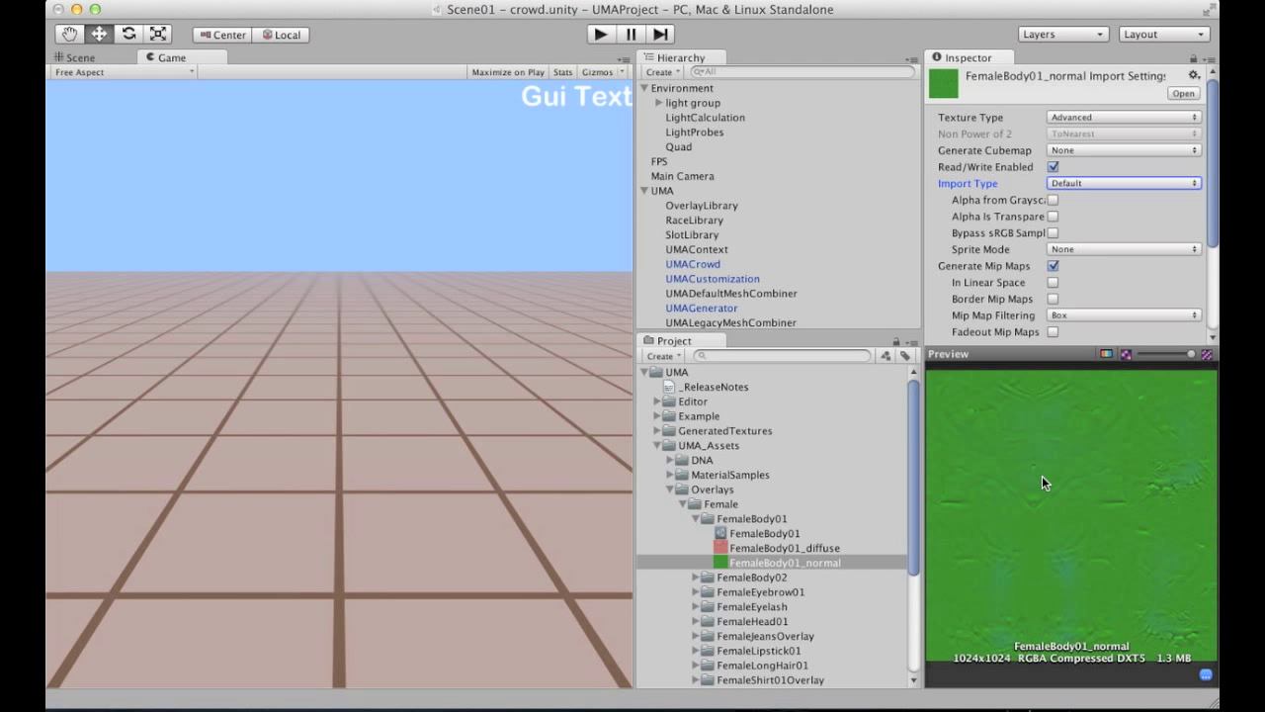
pyautogui.click(741, 534)
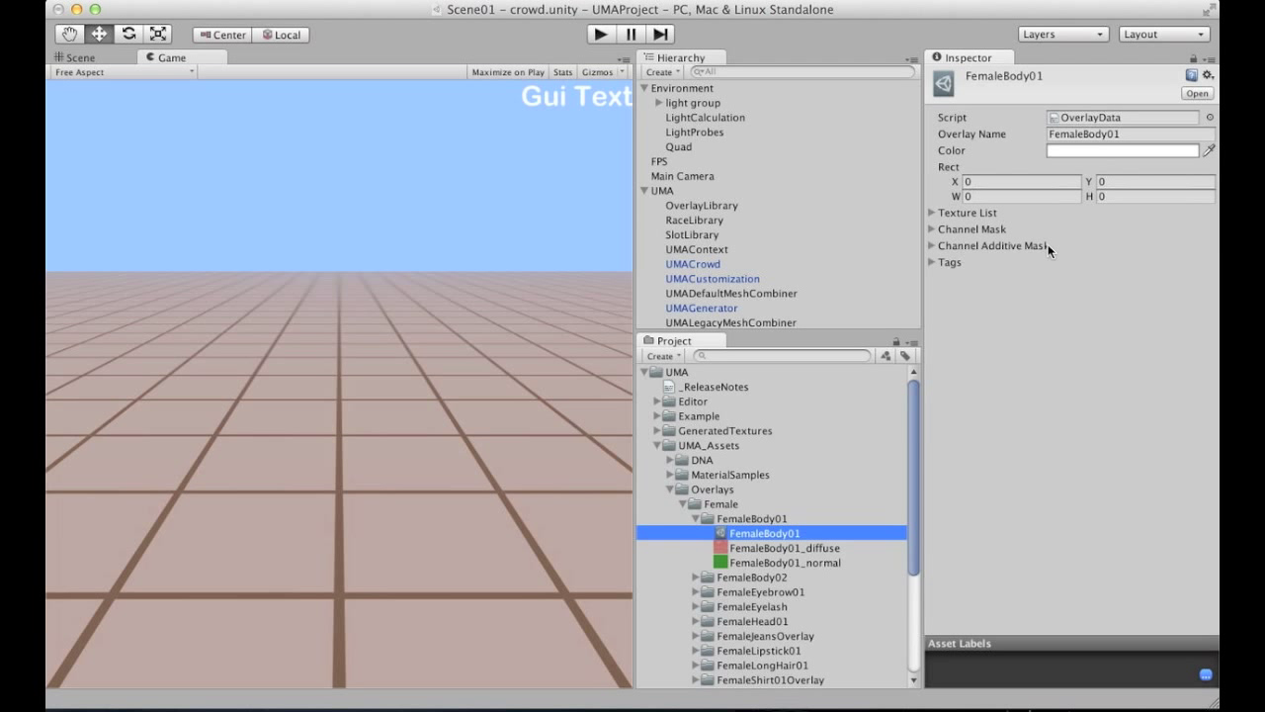
pyautogui.click(972, 215)
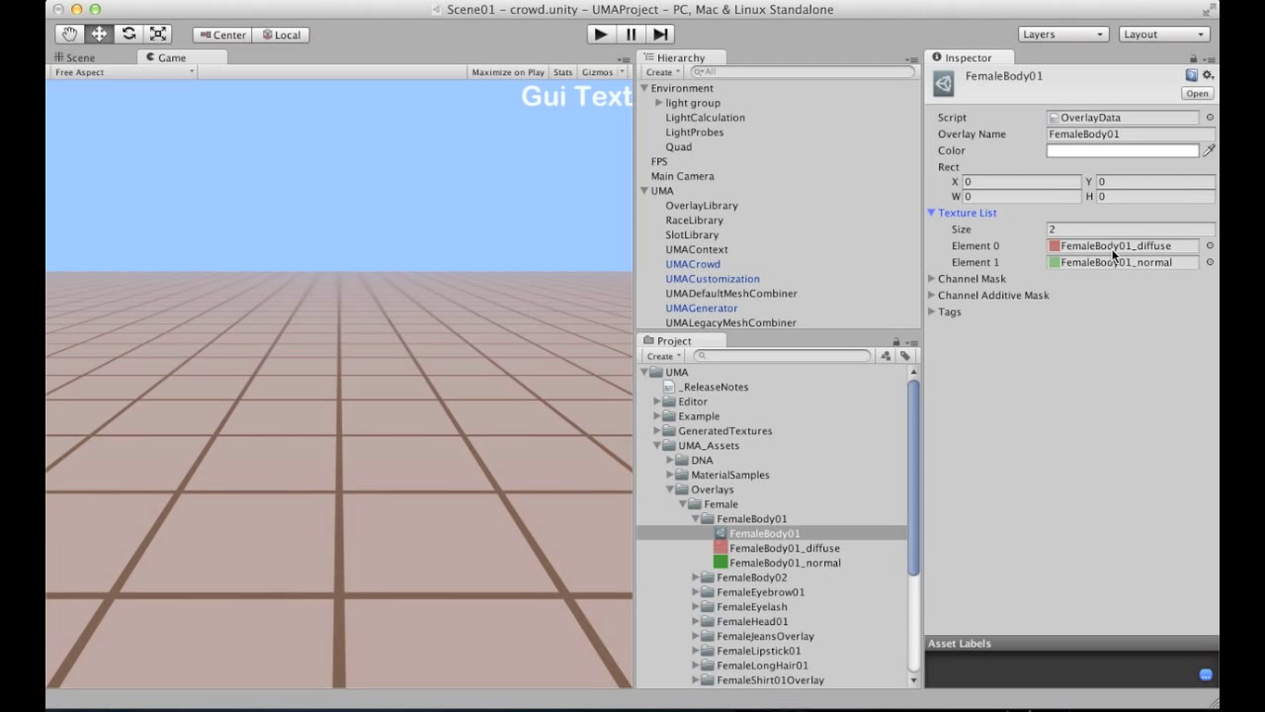
pyautogui.click(977, 214)
pyautogui.click(979, 230)
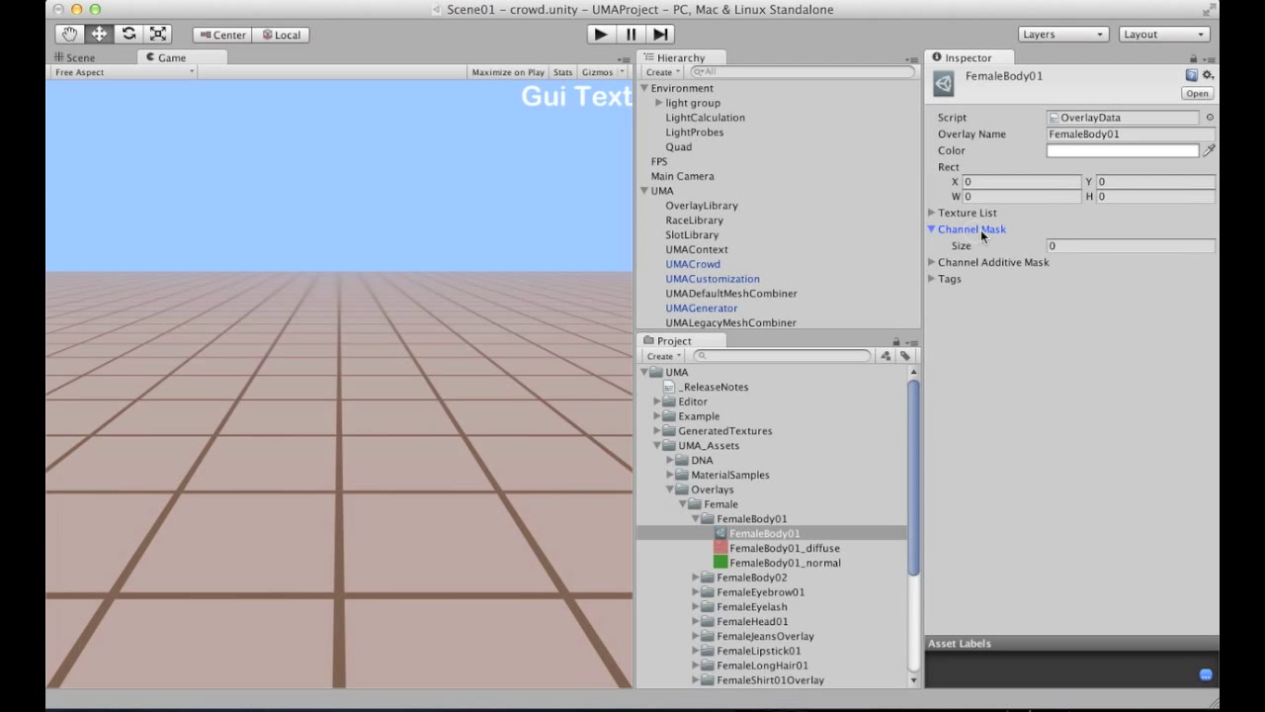
pyautogui.click(979, 230)
pyautogui.click(967, 247)
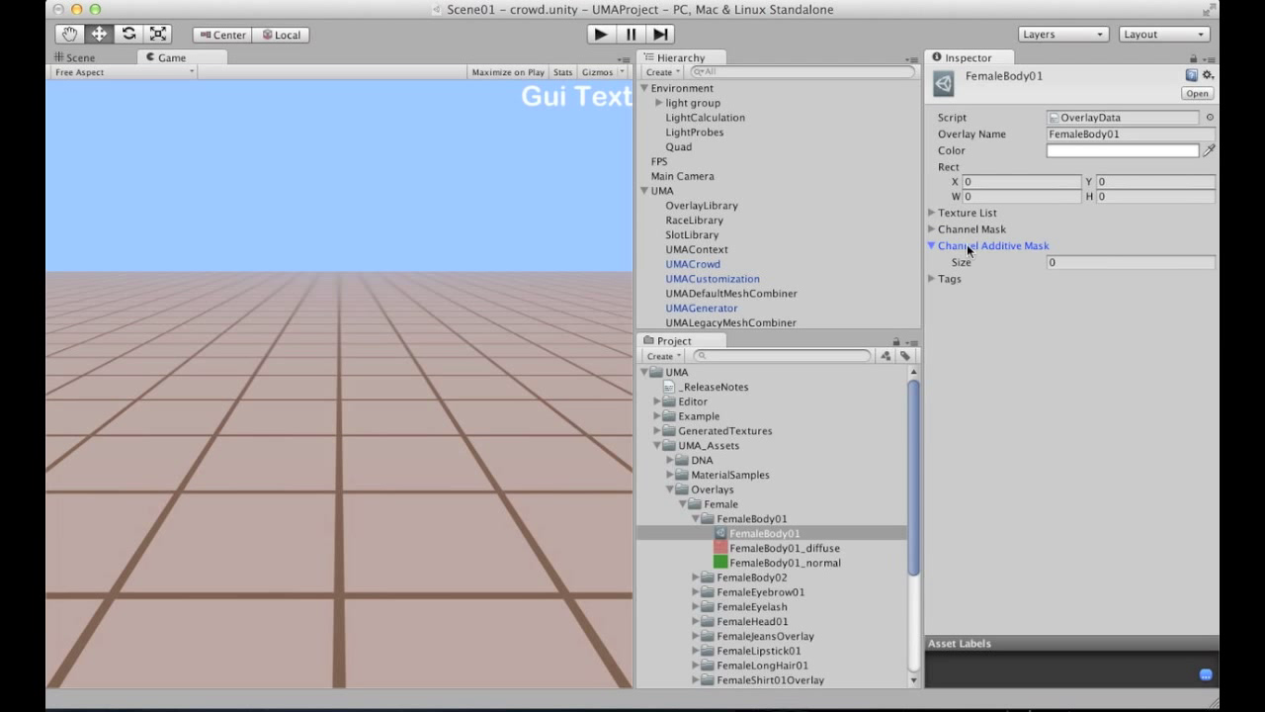
pyautogui.click(972, 245)
pyautogui.click(951, 262)
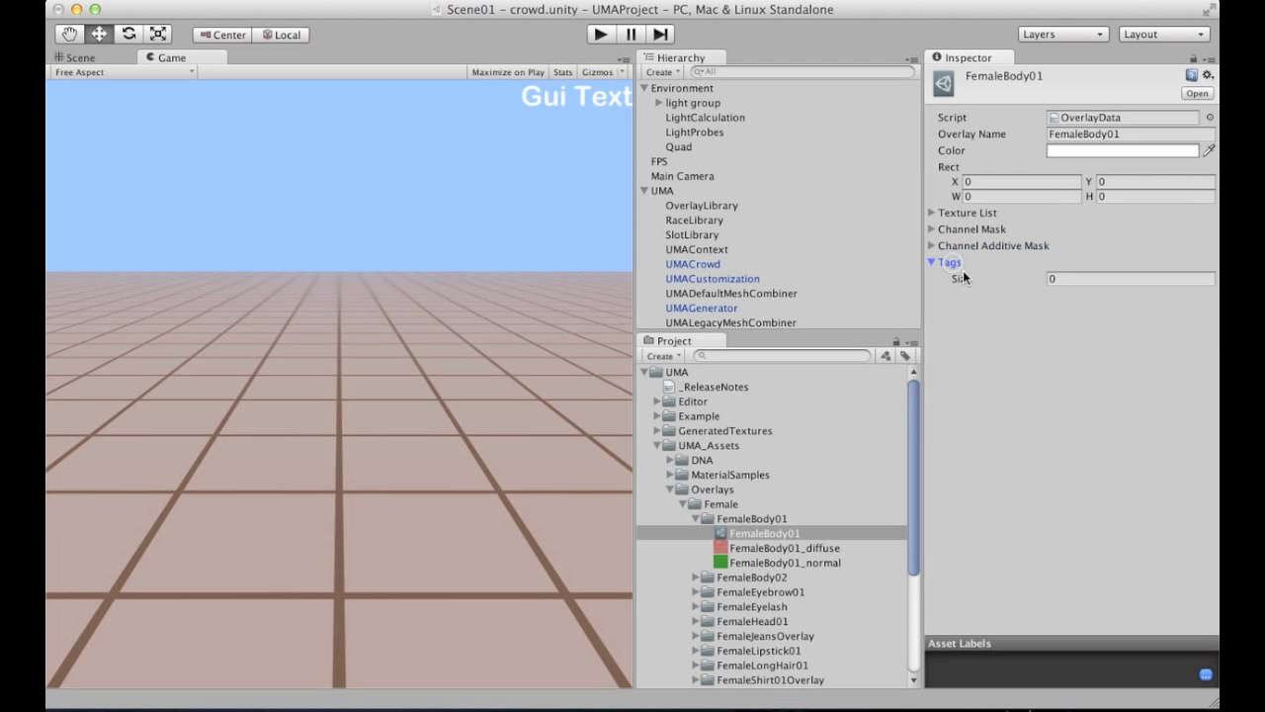
pyautogui.click(949, 263)
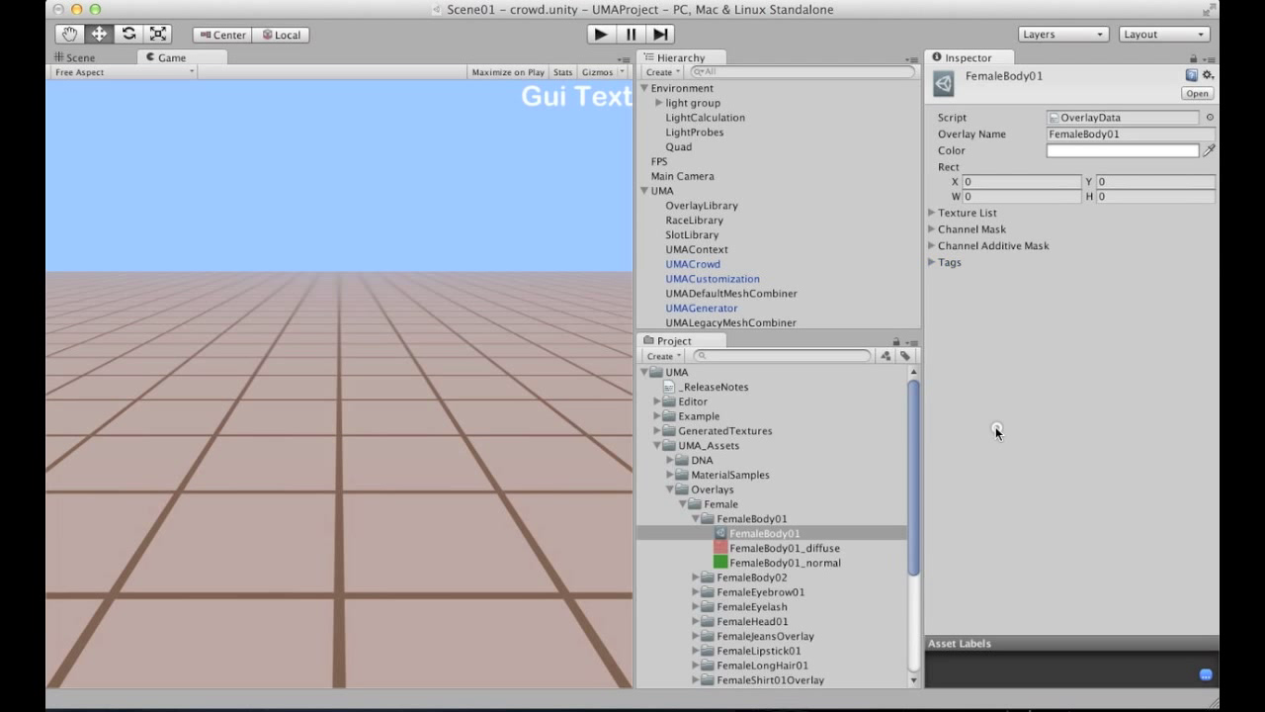
# Collapse the FemaleBody01, Female and Overlays folders and expand Races.
pyautogui.click(695, 519)
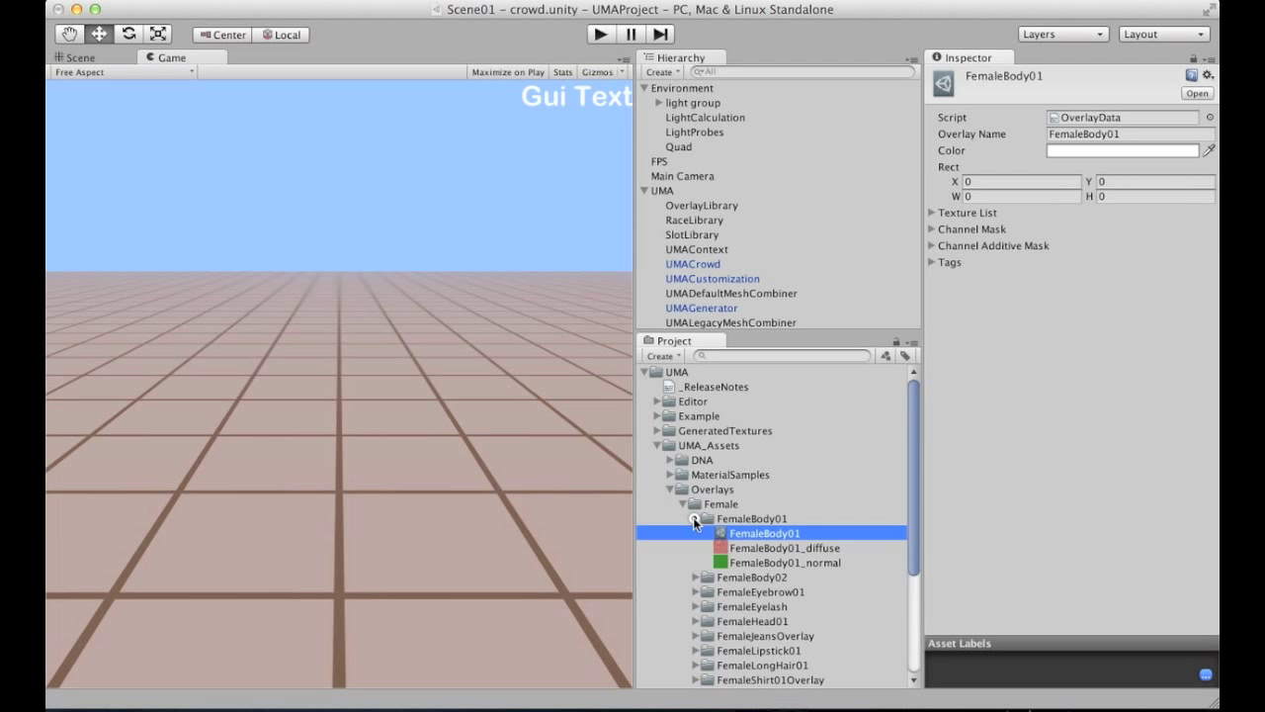
pyautogui.click(695, 519)
pyautogui.click(682, 504)
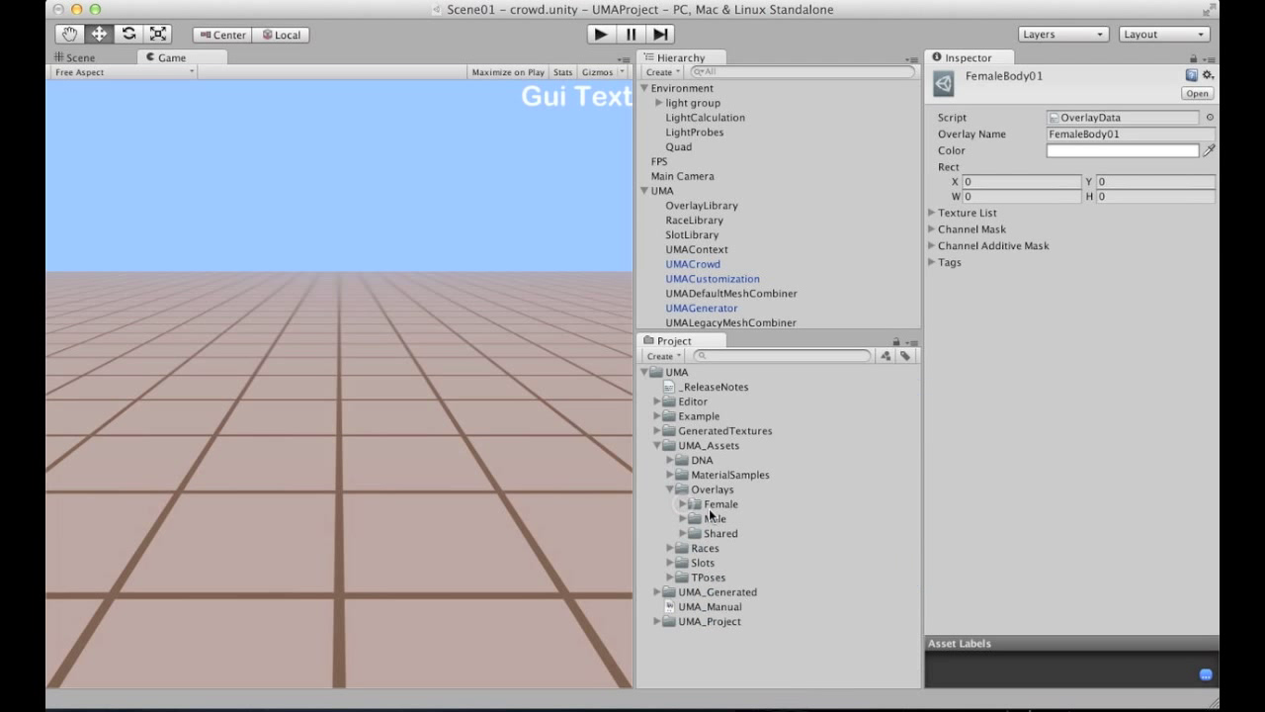
pyautogui.click(690, 491)
pyautogui.click(669, 490)
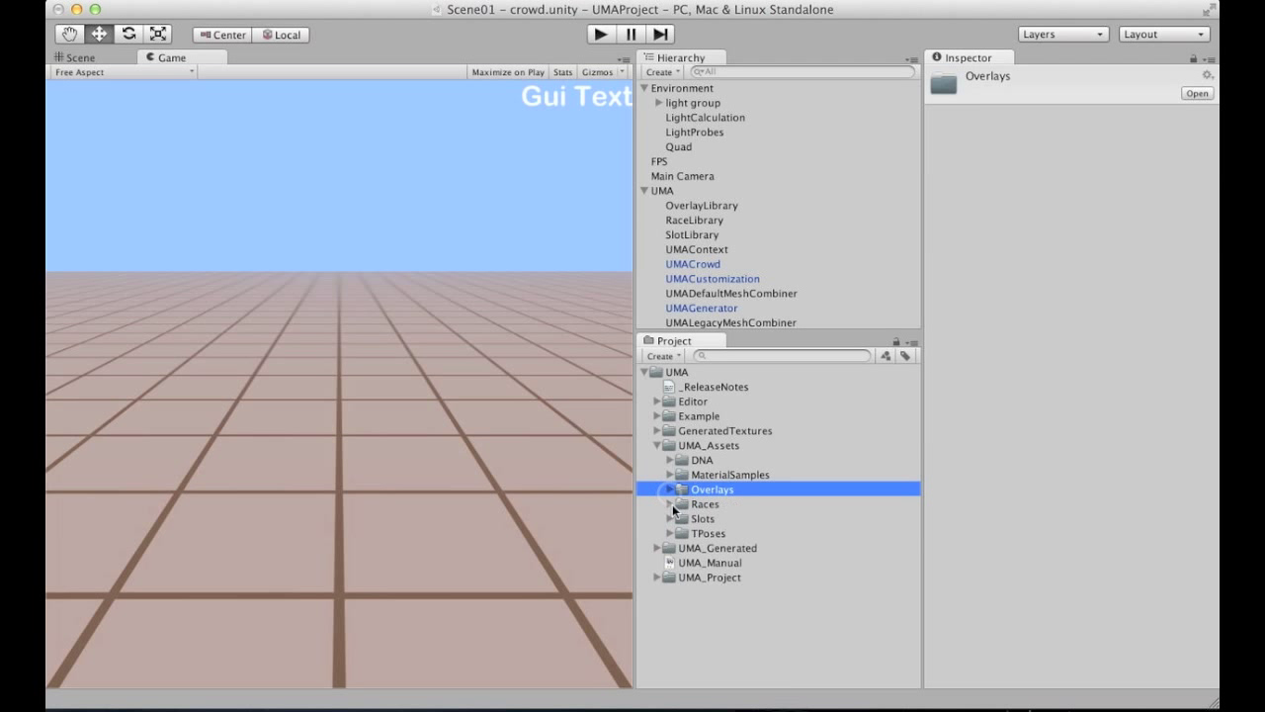
pyautogui.click(670, 504)
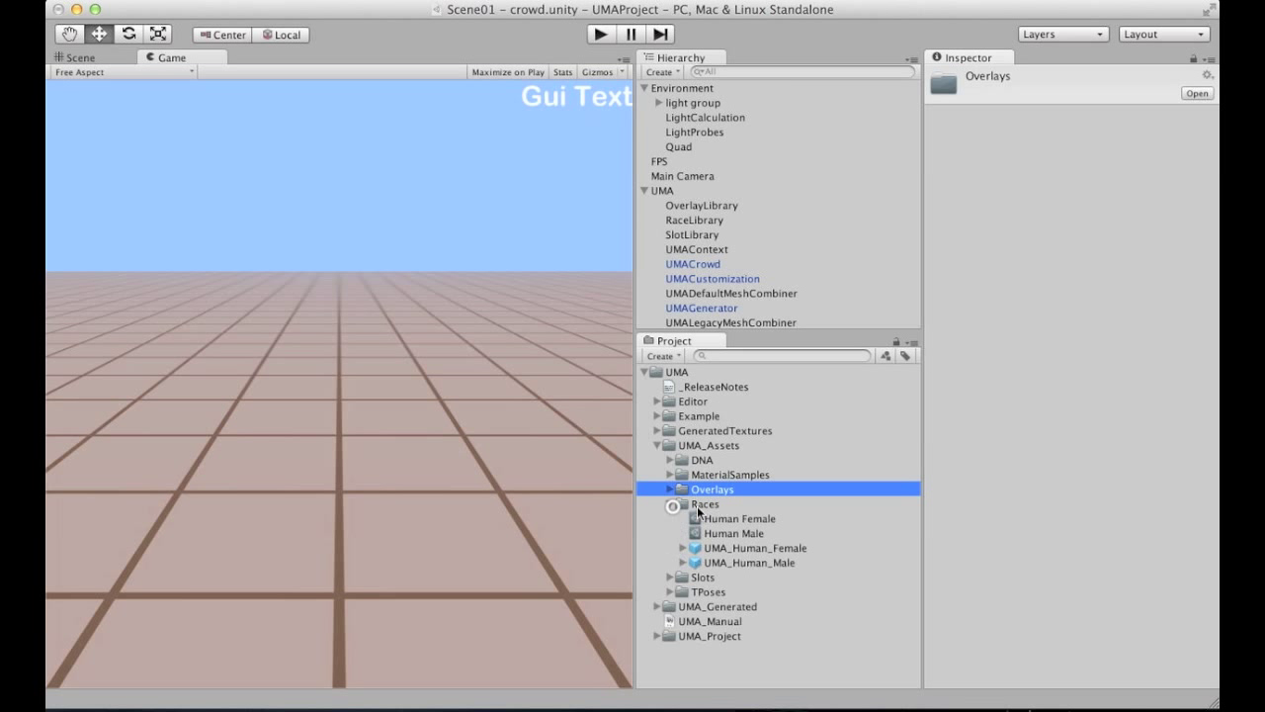
# Compare the UMA_Human_Female and UMA_Human_Male previews, then drag UMA_Human_Male into the Hierarchy.
pyautogui.click(737, 548)
pyautogui.click(748, 562)
pyautogui.moveTo(1029, 524); pyautogui.dragTo(971, 526)
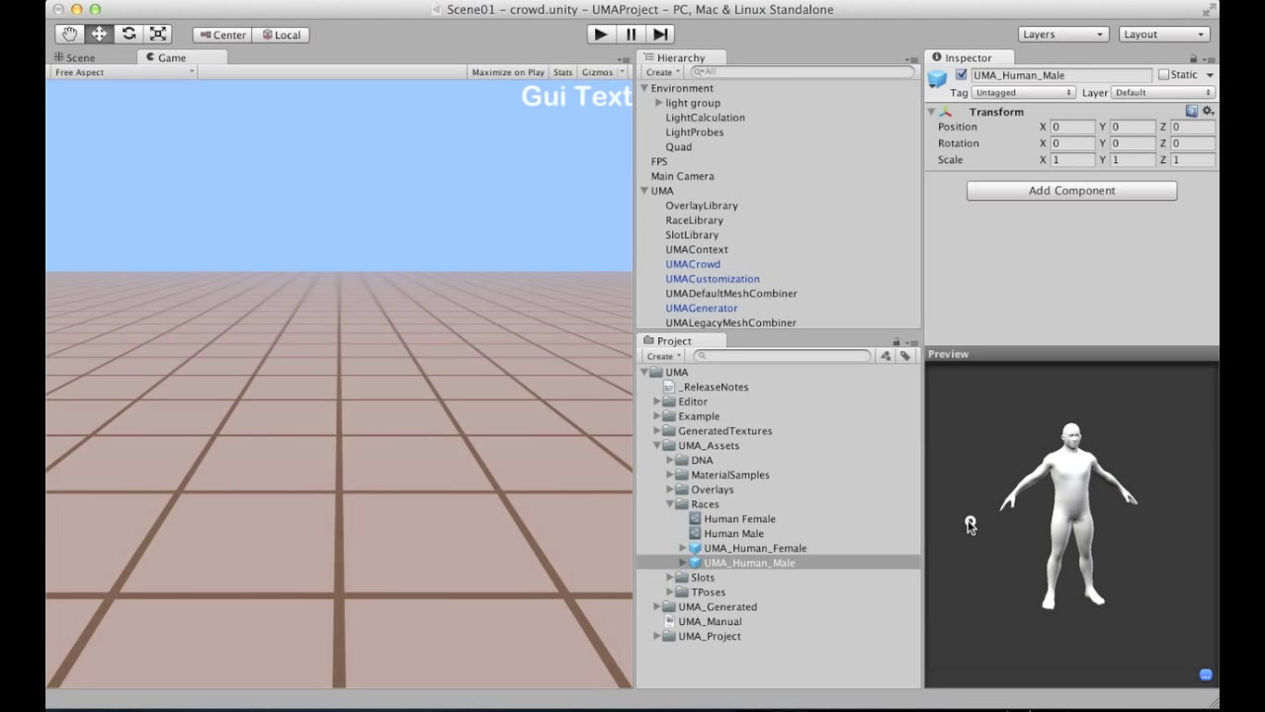
pyautogui.click(852, 548)
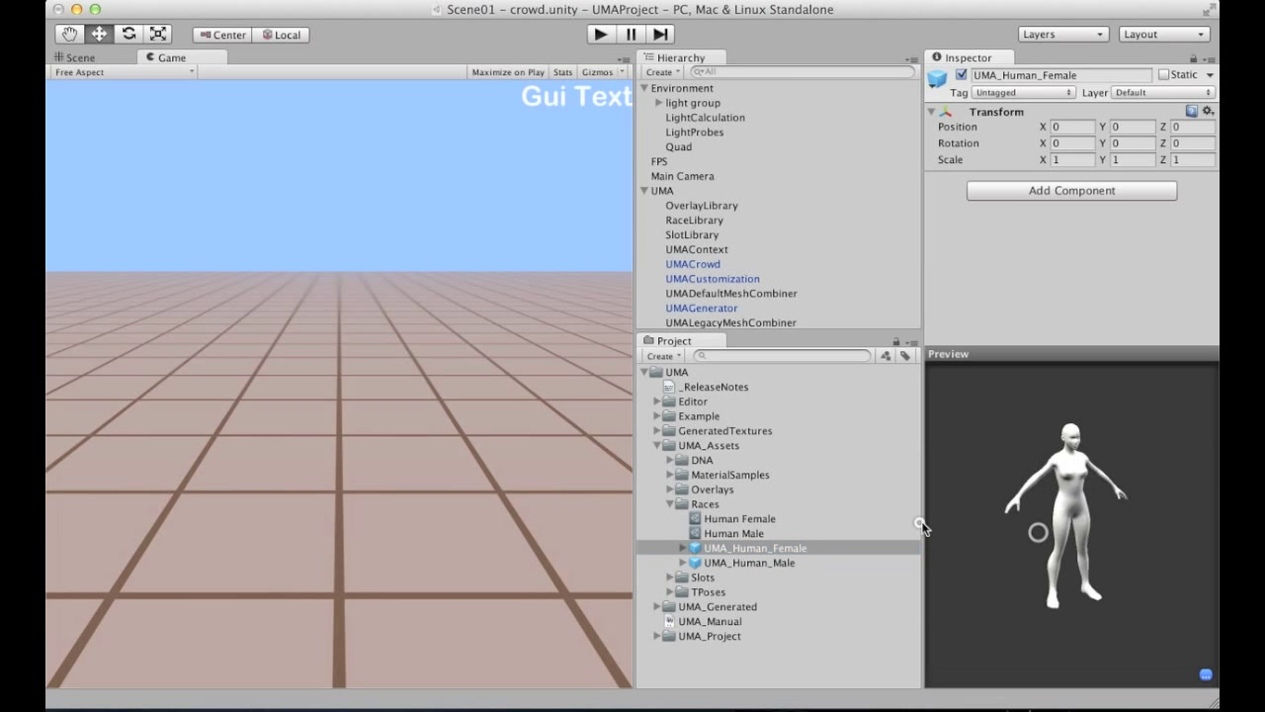
pyautogui.moveTo(1111, 488); pyautogui.dragTo(1088, 486)
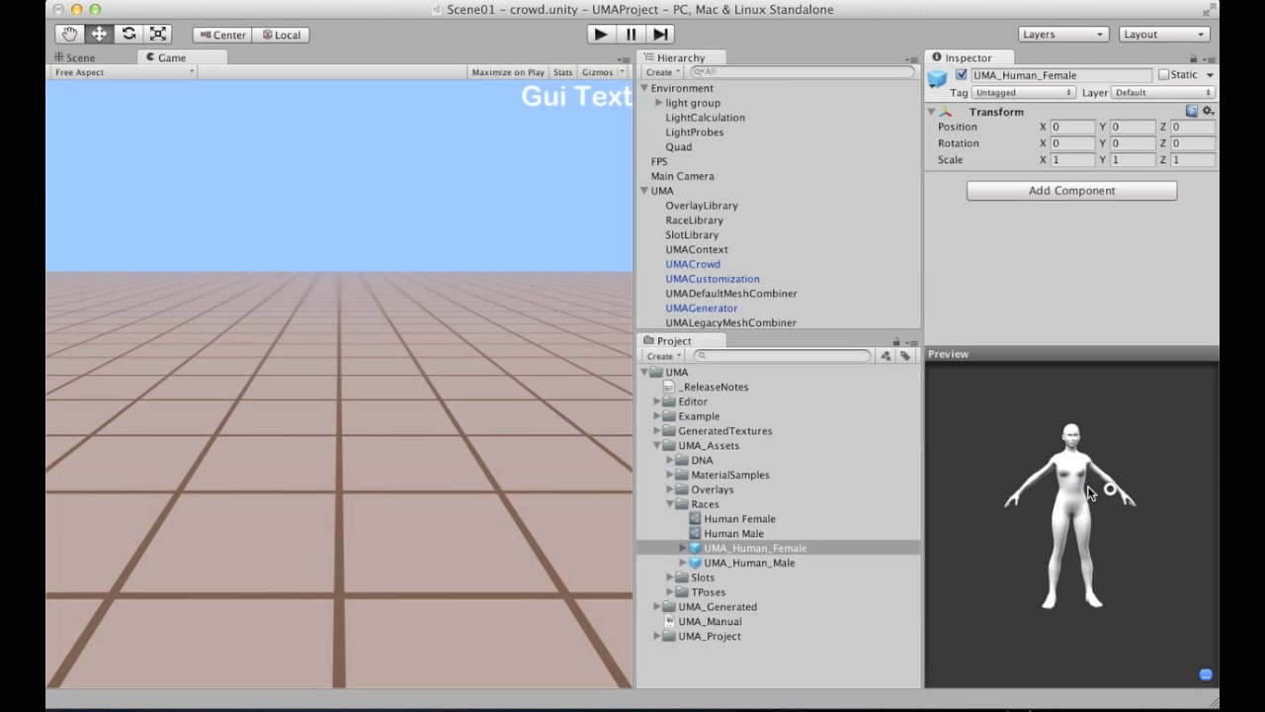
pyautogui.click(835, 561)
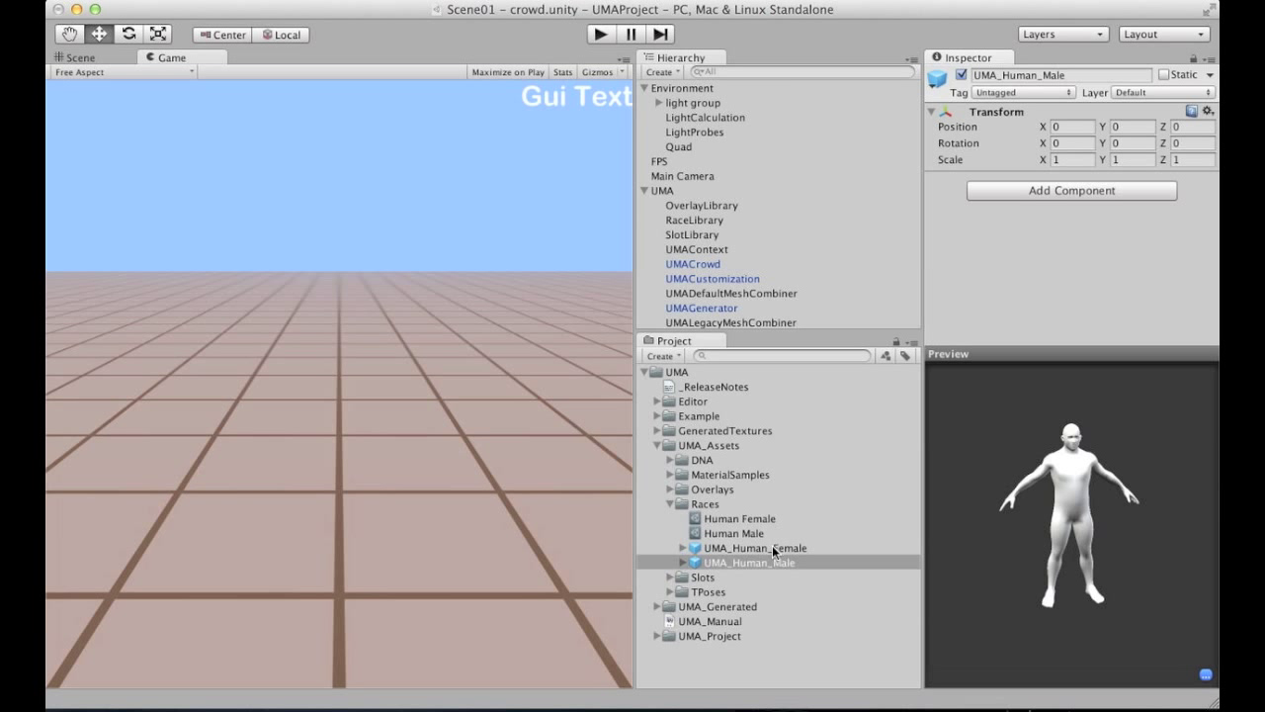
pyautogui.click(643, 191)
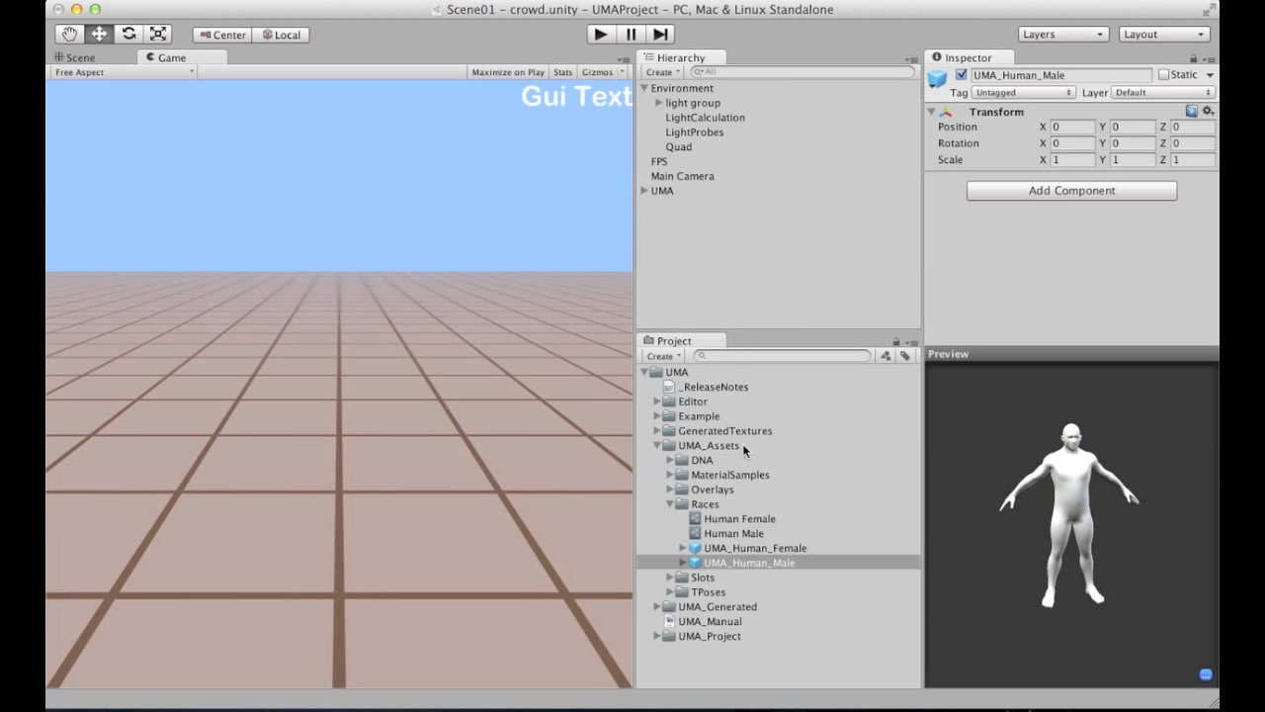
pyautogui.moveTo(732, 562); pyautogui.dragTo(758, 260)
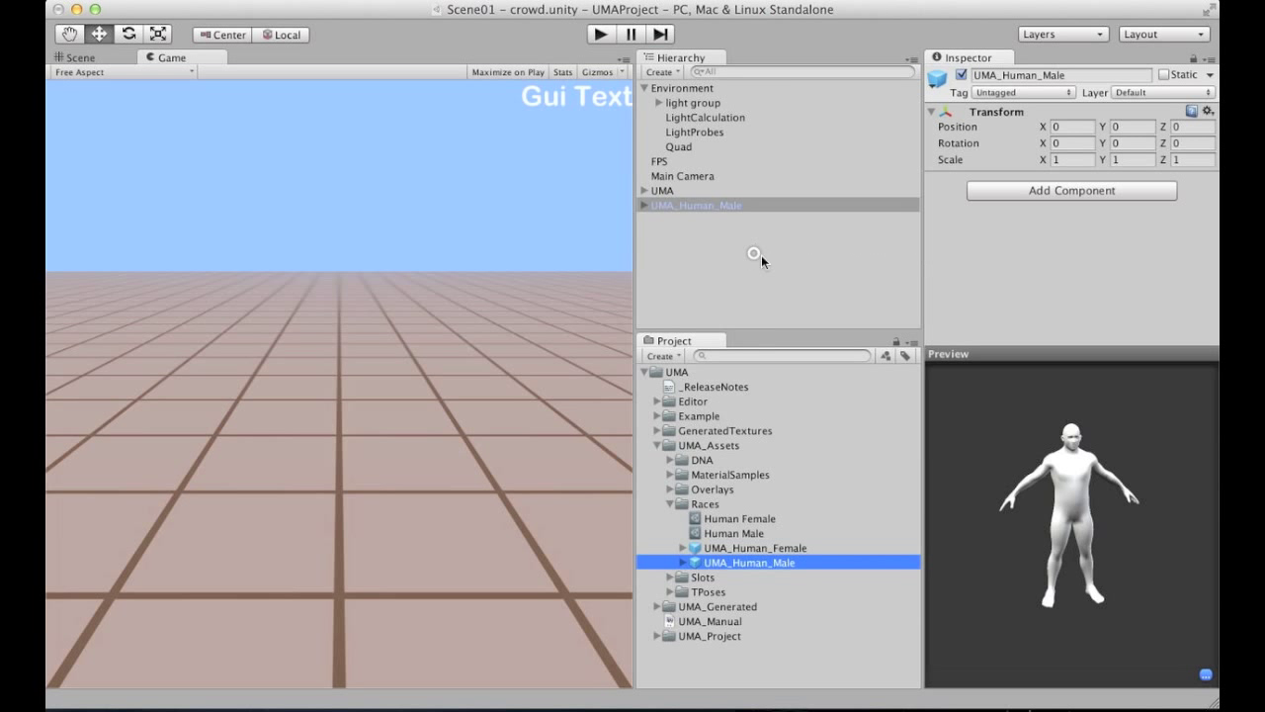
# Select Male_Unified under UMA_Human_Male and expand it to reveal its children.
pyautogui.click(695, 205)
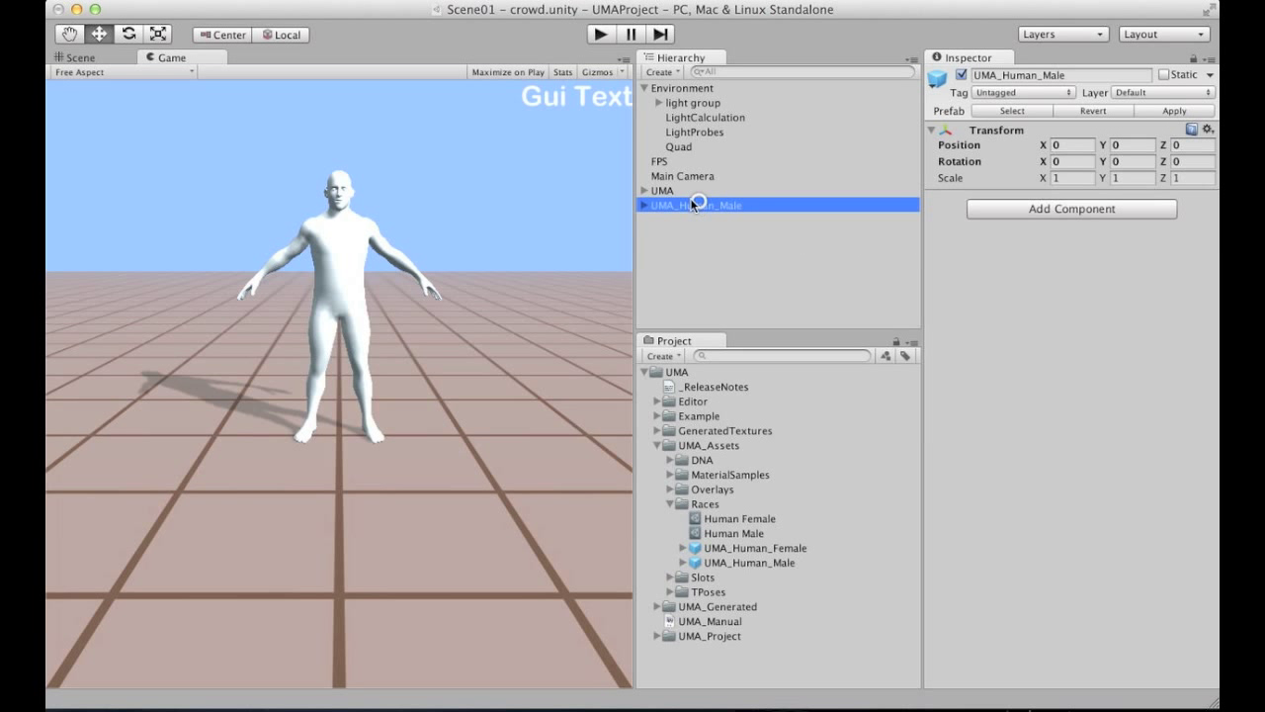
pyautogui.click(687, 220)
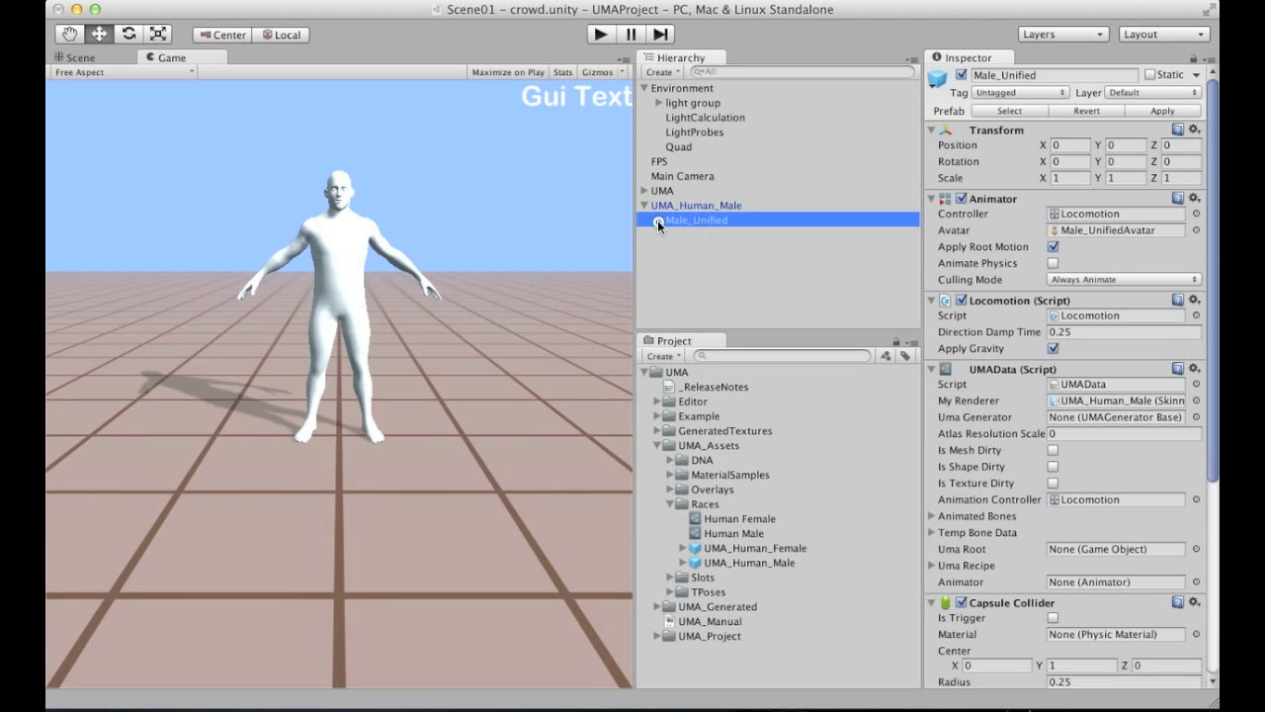
pyautogui.click(659, 219)
# Frame Male_Unified in the Scene view, orbit around it, and select the UMA_Human_Male mesh.
pyautogui.click(75, 57)
pyautogui.press('f')
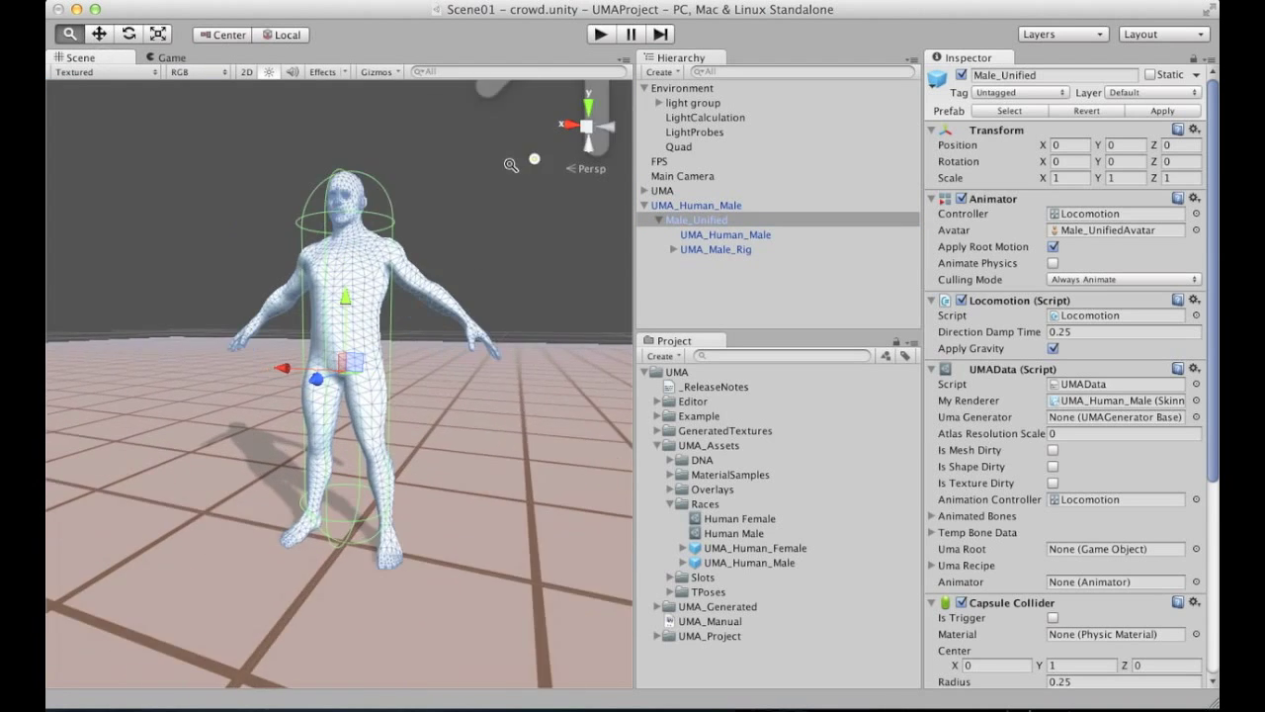
pyautogui.keyDown('alt'); pyautogui.moveTo(349, 285); pyautogui.dragTo(323, 244, button='right'); pyautogui.keyUp('alt')
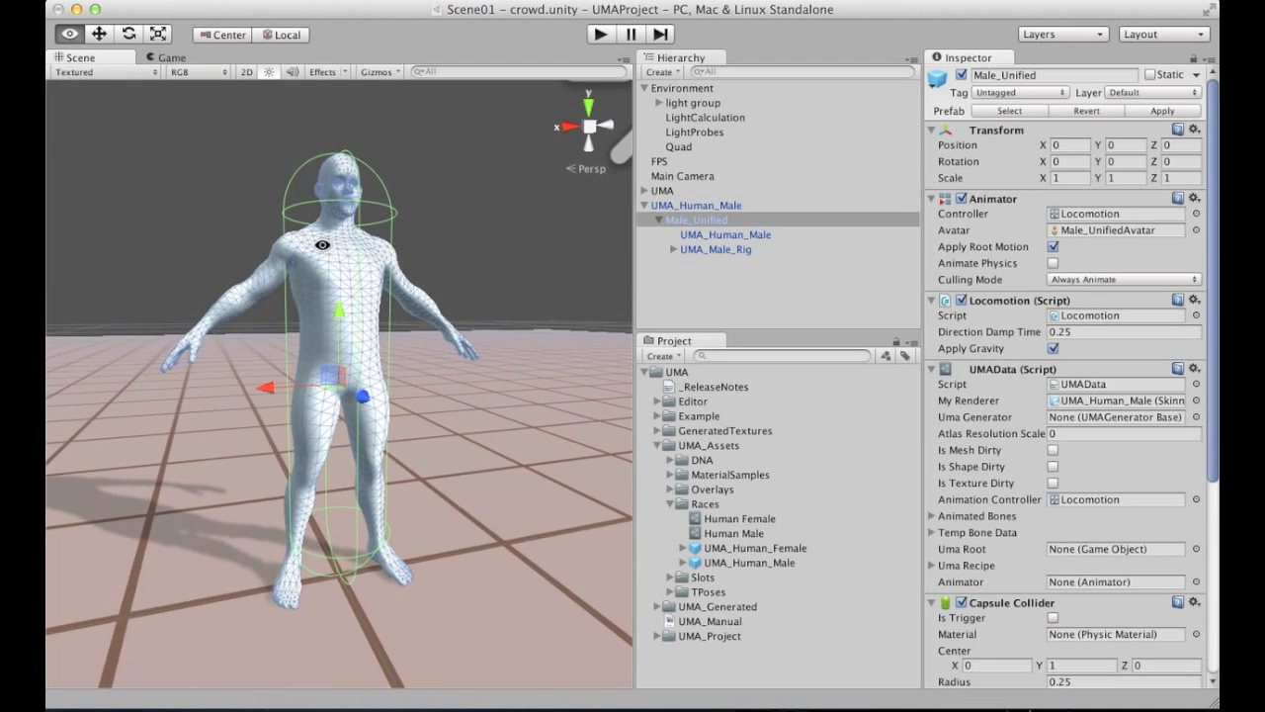
pyautogui.keyDown('alt'); pyautogui.moveTo(323, 244); pyautogui.dragTo(341, 244); pyautogui.keyUp('alt')
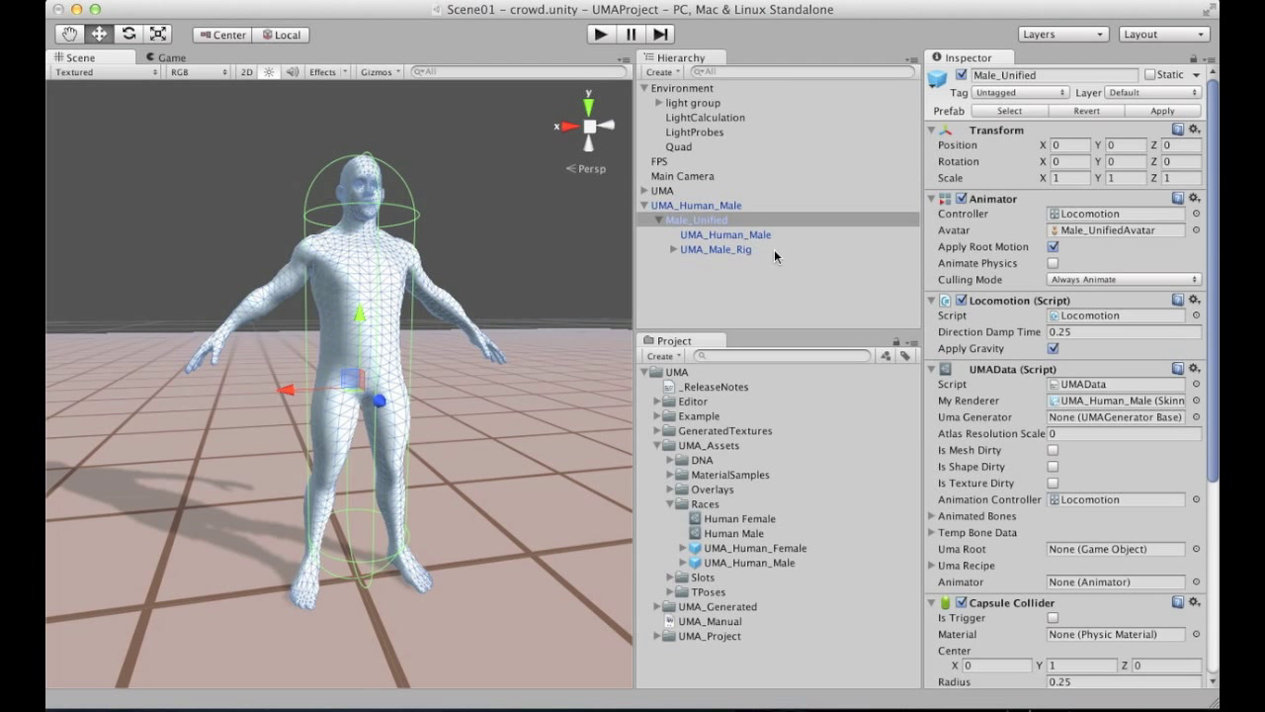
pyautogui.scroll(-6, 1009, 472)
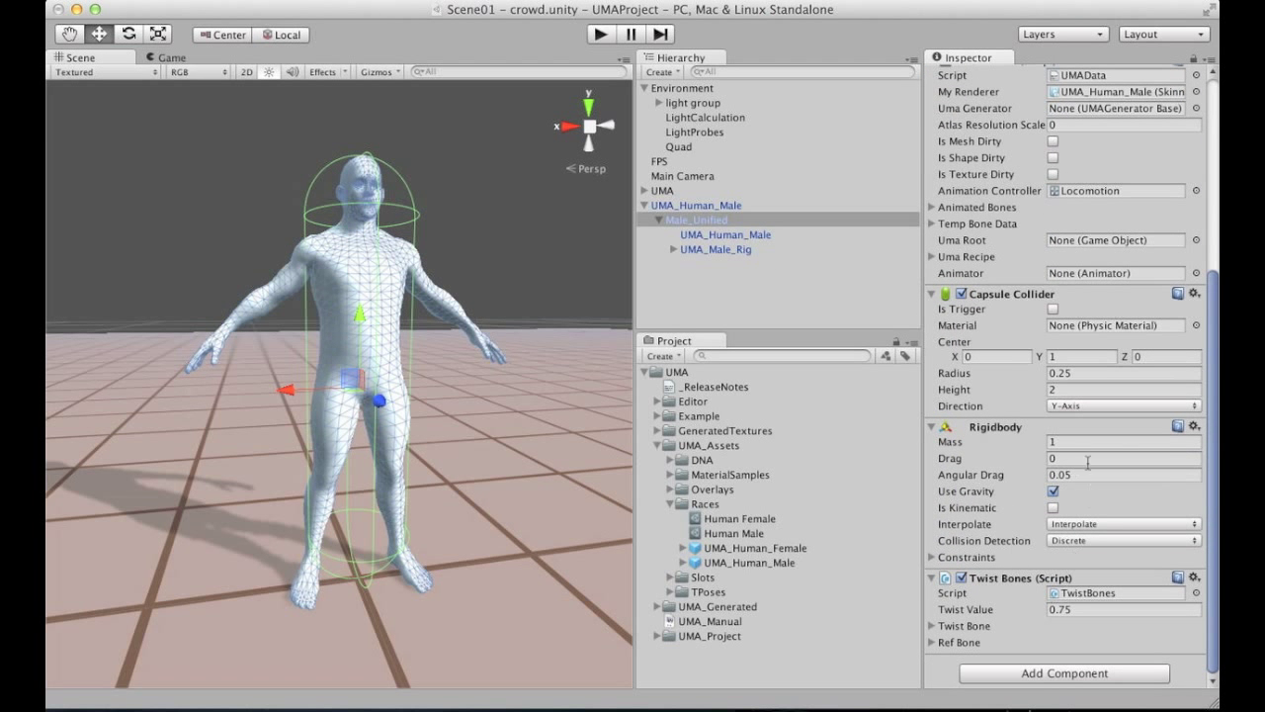
pyautogui.scroll(6, 1088, 461)
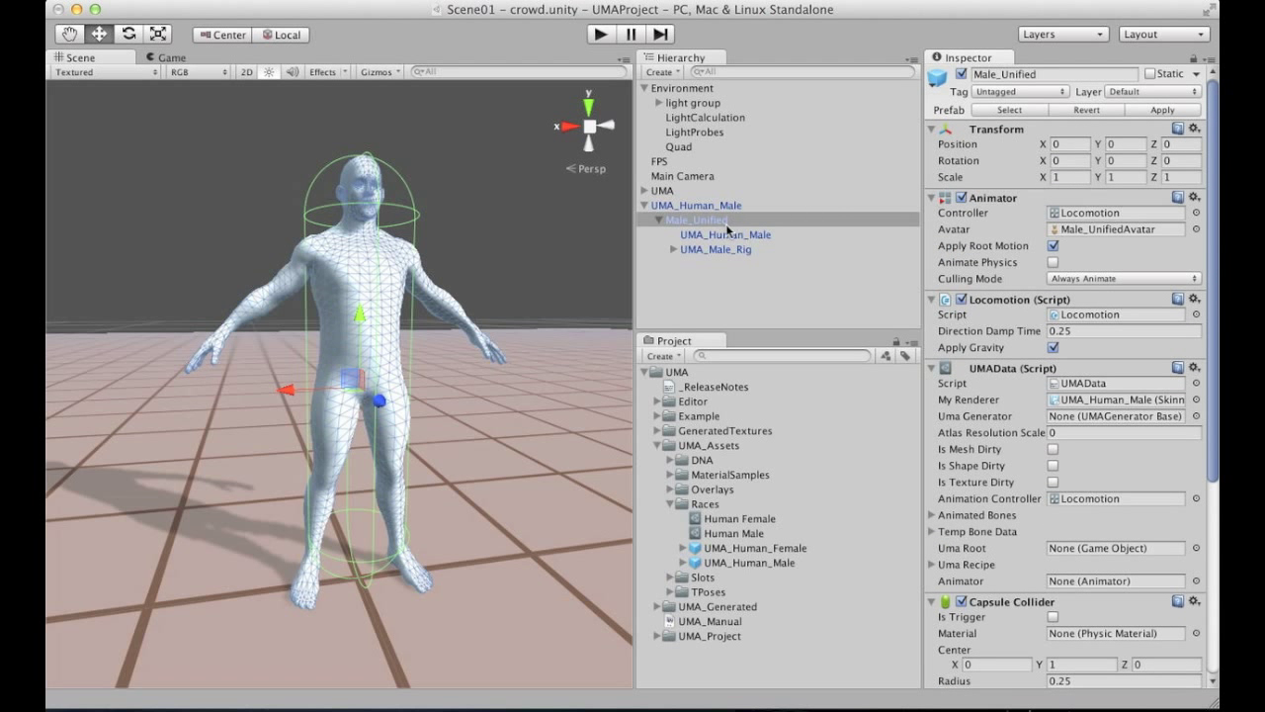
pyautogui.click(725, 234)
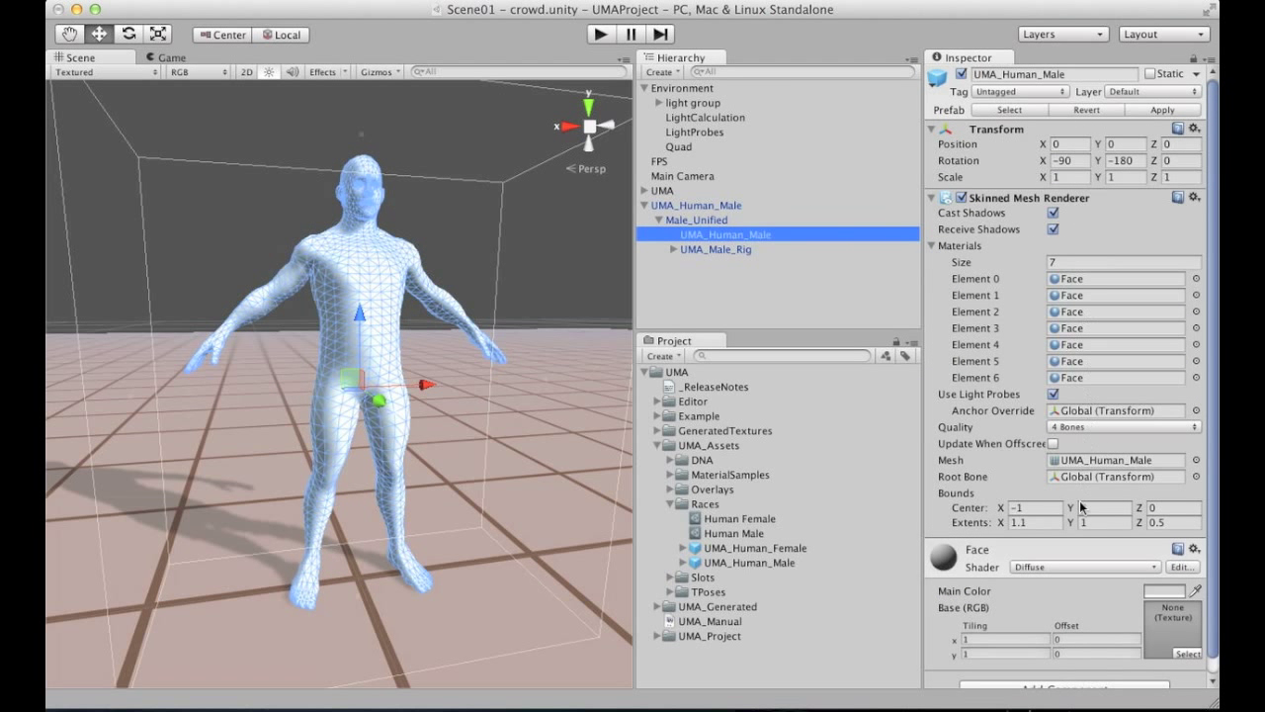
pyautogui.scroll(-1, 1079, 493)
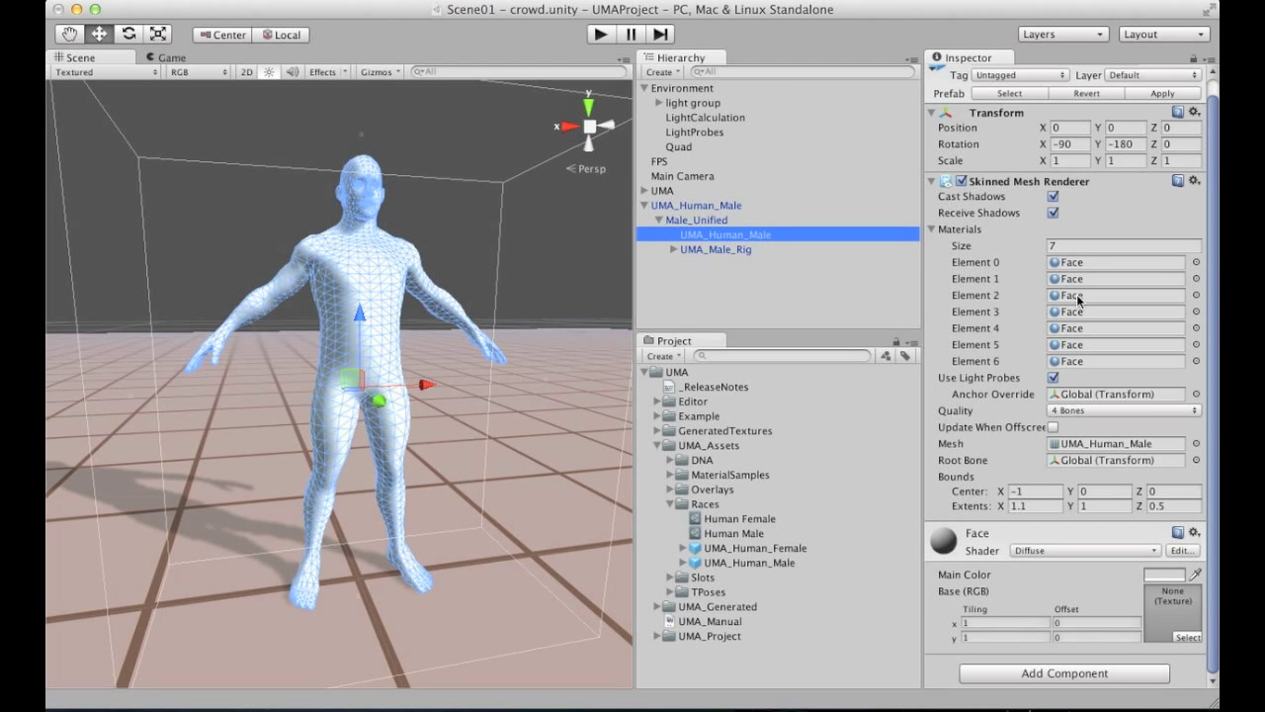
pyautogui.click(1215, 372)
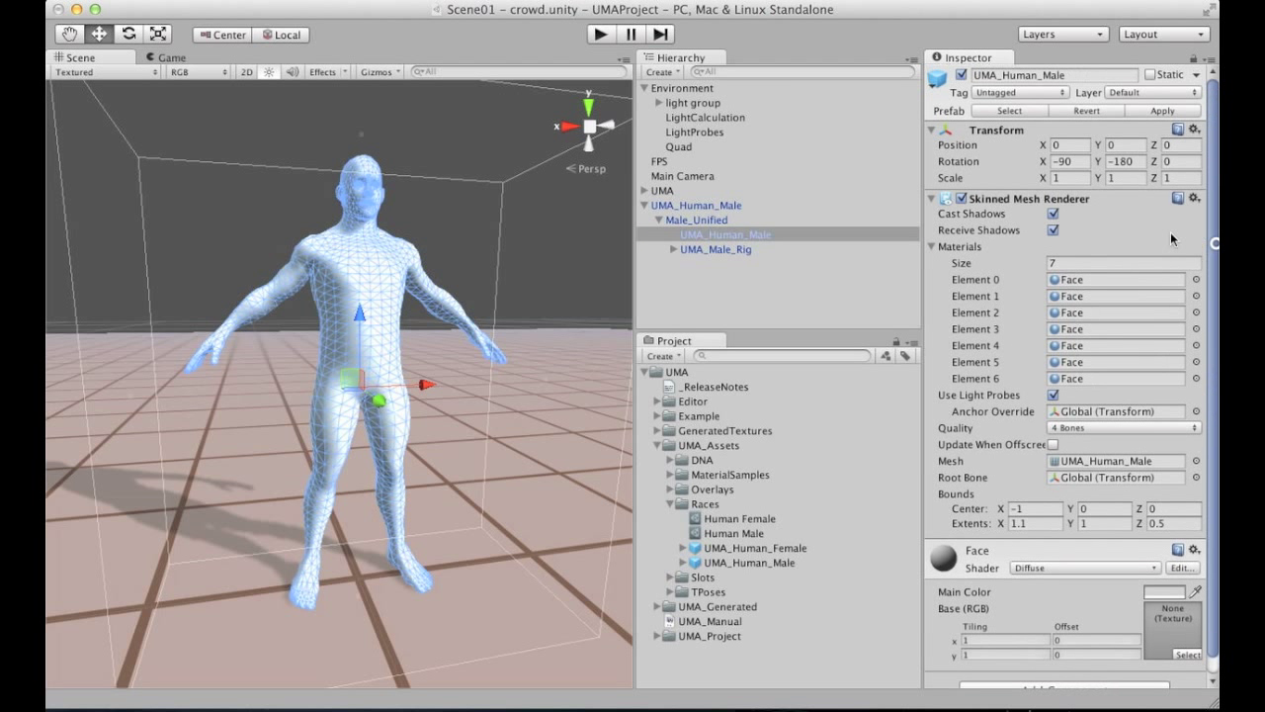
pyautogui.click(732, 249)
pyautogui.click(748, 234)
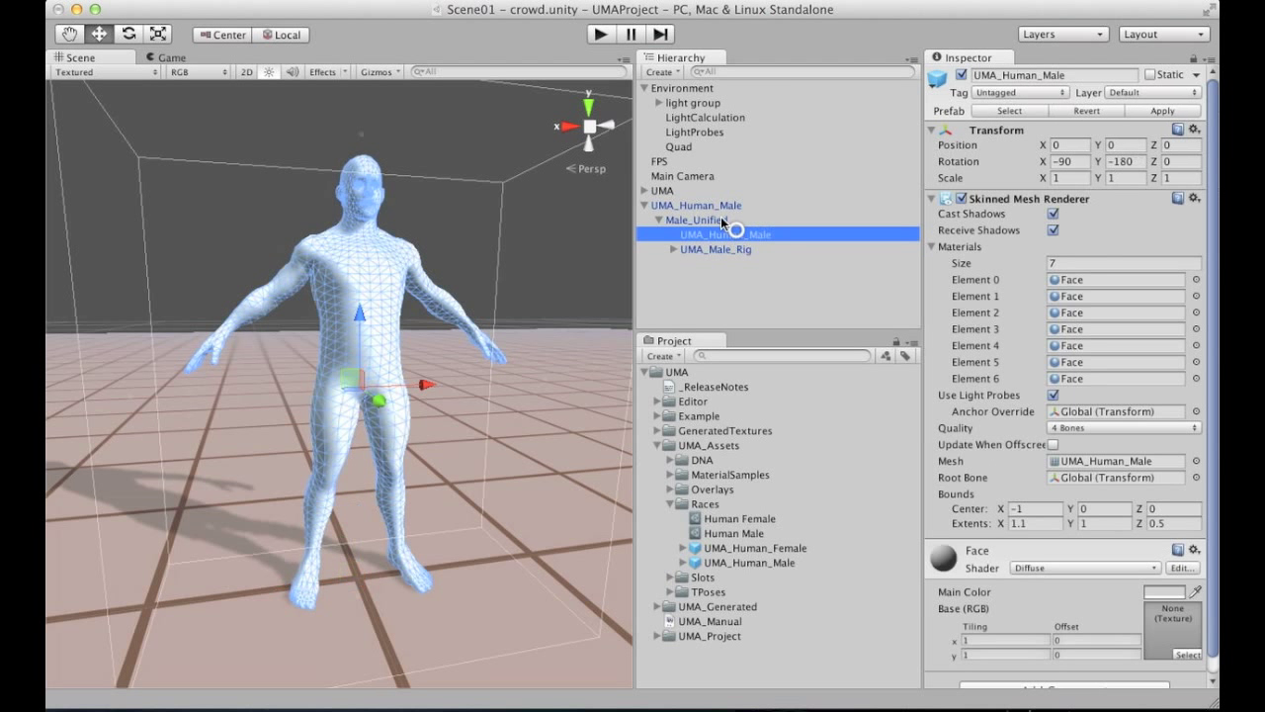
pyautogui.click(713, 220)
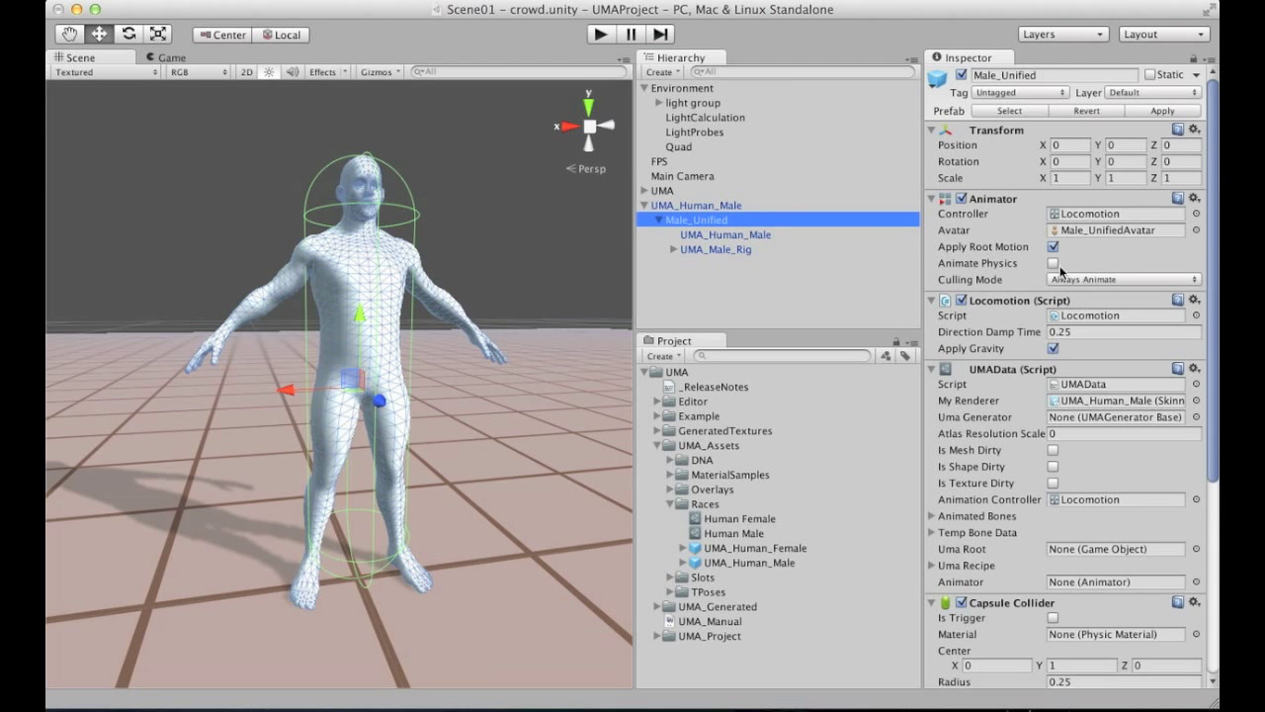
pyautogui.scroll(-10, 1206, 365)
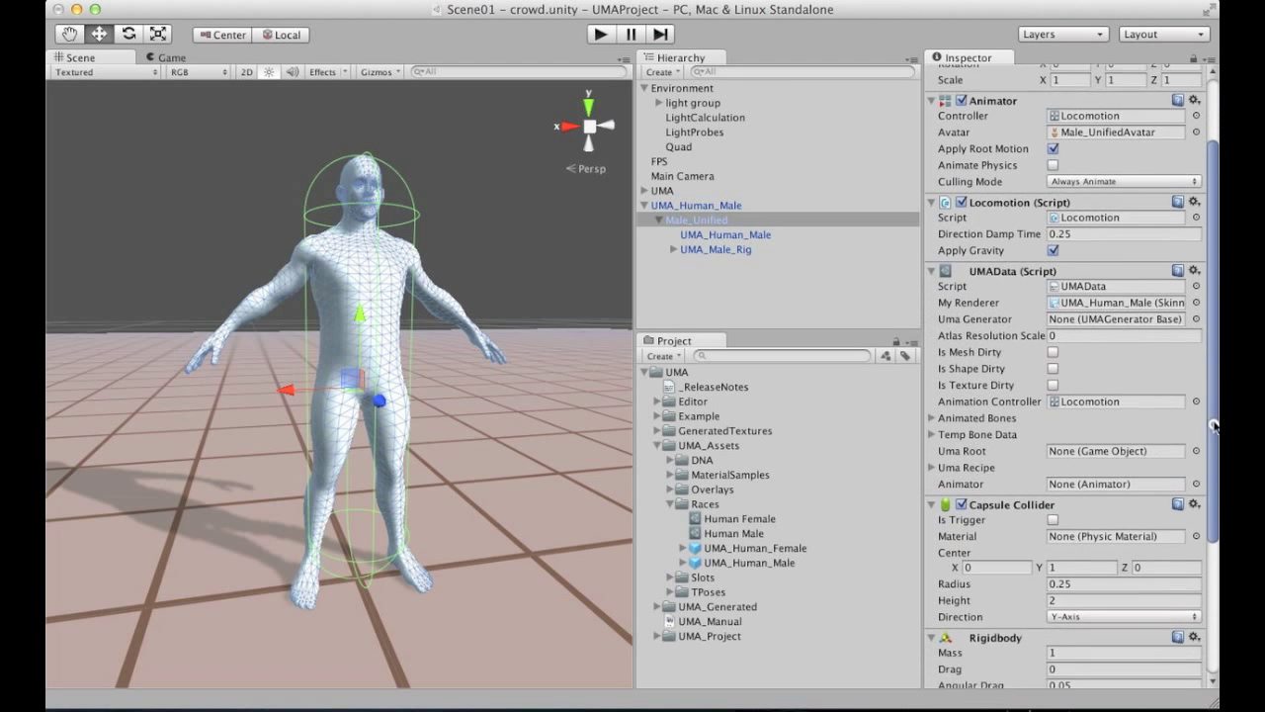
pyautogui.scroll(6, 1191, 391)
pyautogui.scroll(3, 1190, 390)
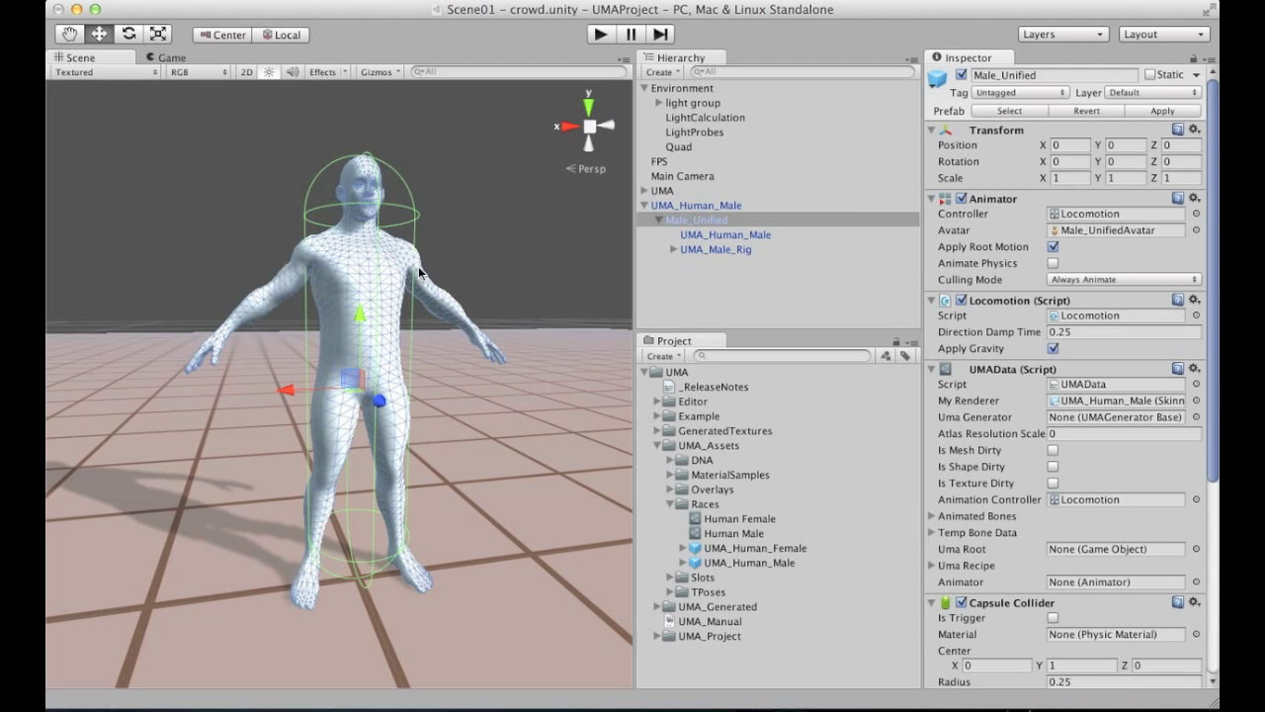
# Remove the Locomotion script from Male_Unified, leaving the Rigidbody unchanged.
pyautogui.click(658, 221)
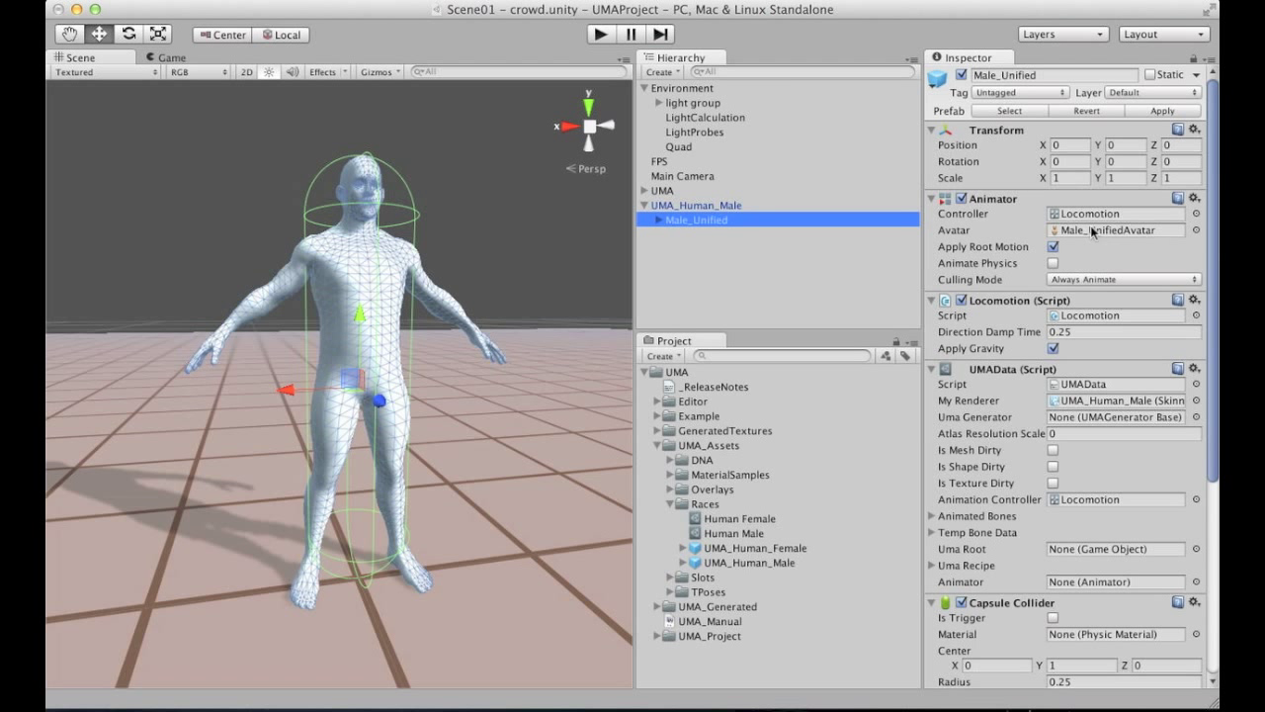
pyautogui.scroll(-2, 1198, 293)
pyautogui.click(1194, 275)
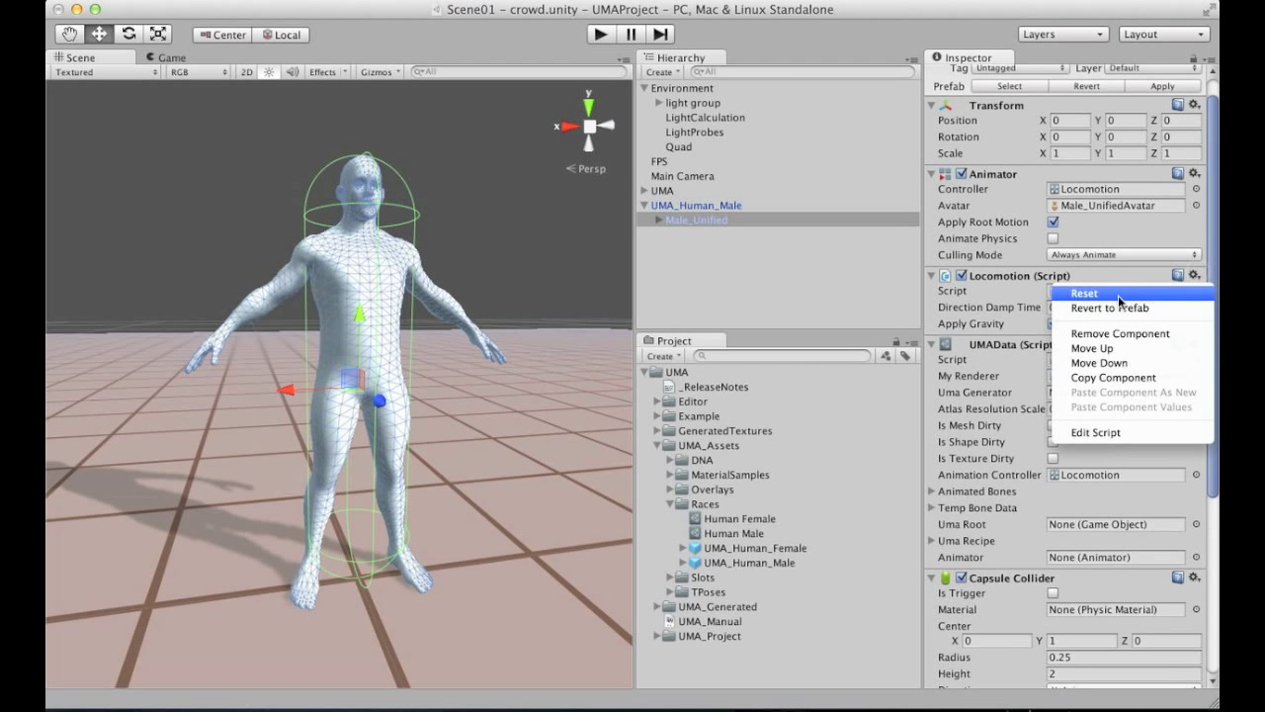
pyautogui.click(1114, 334)
pyautogui.scroll(-5, 1148, 388)
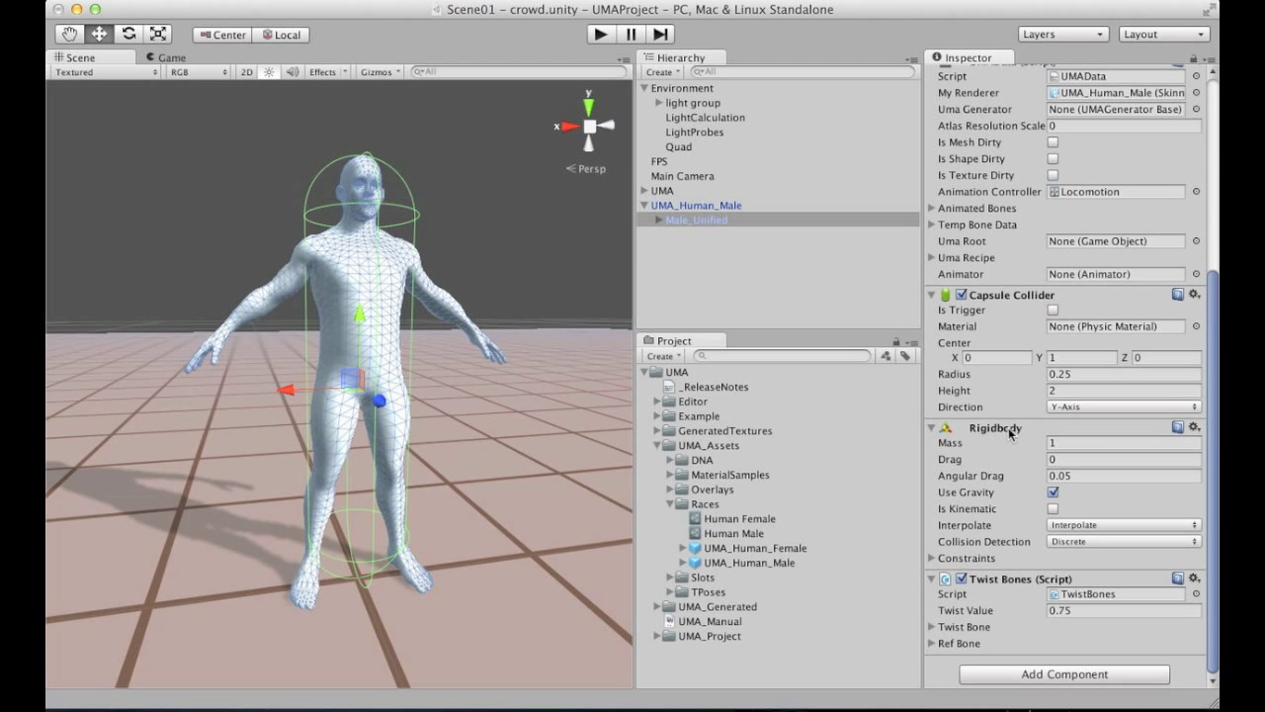
pyautogui.click(1194, 427)
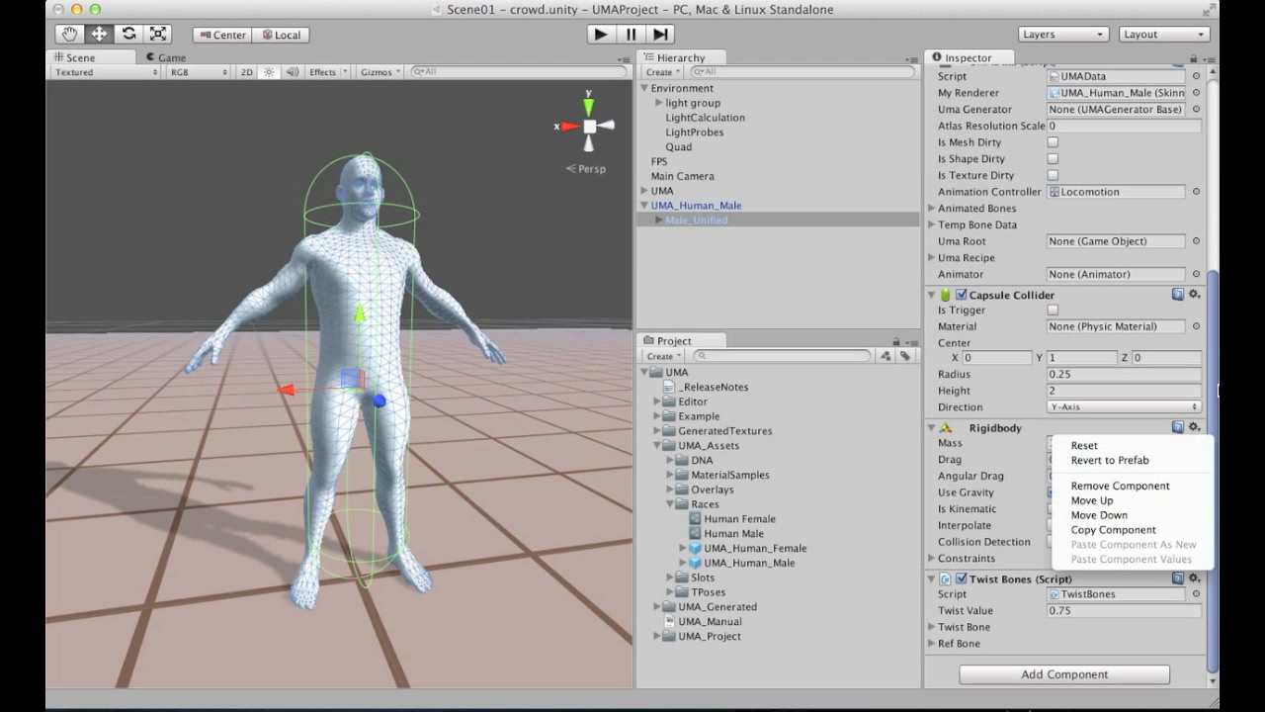
pyautogui.click(1185, 348)
# Delete the UMA_Human_Male character from the scene.
pyautogui.click(710, 206)
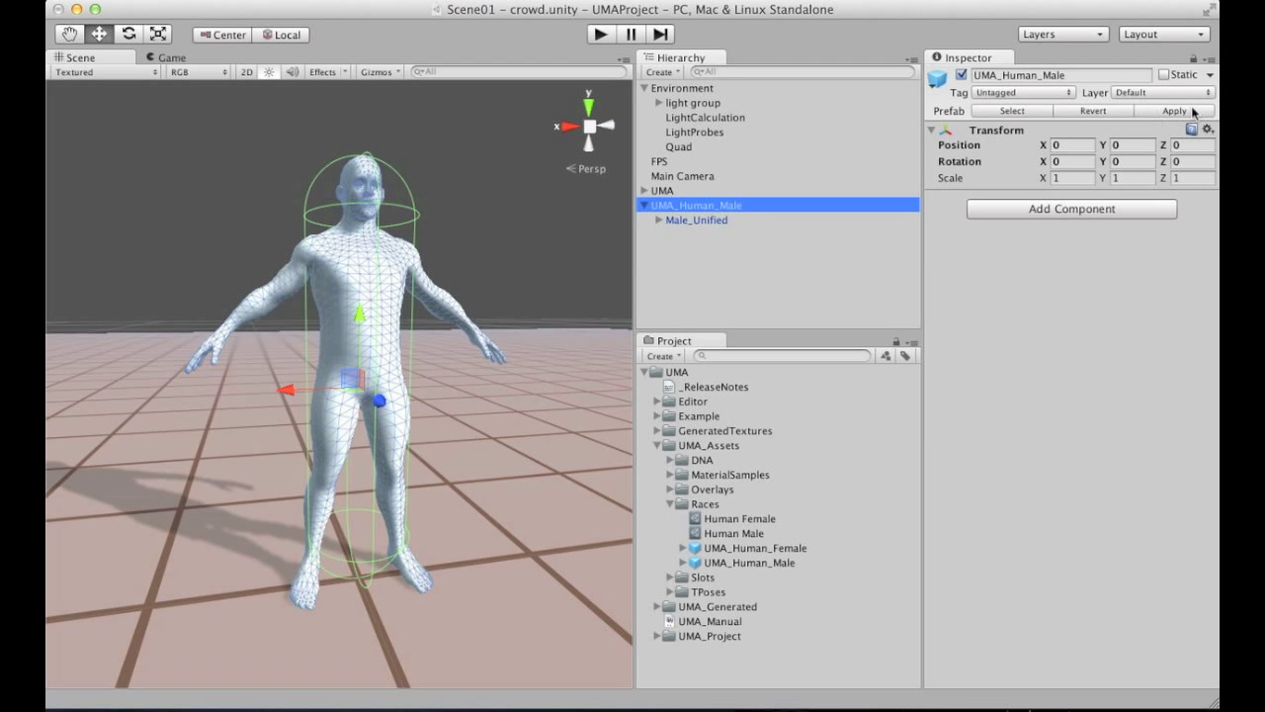
pyautogui.click(718, 233)
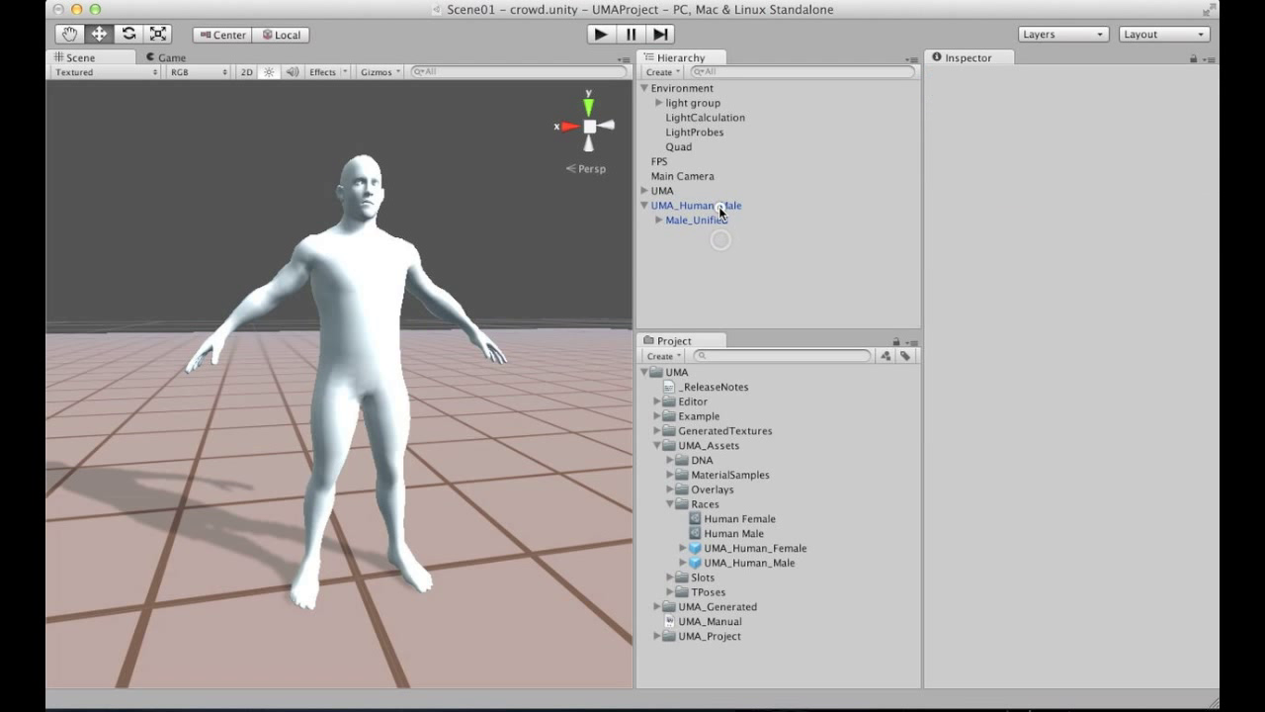
pyautogui.click(718, 205)
pyautogui.press('super+BackSpace')
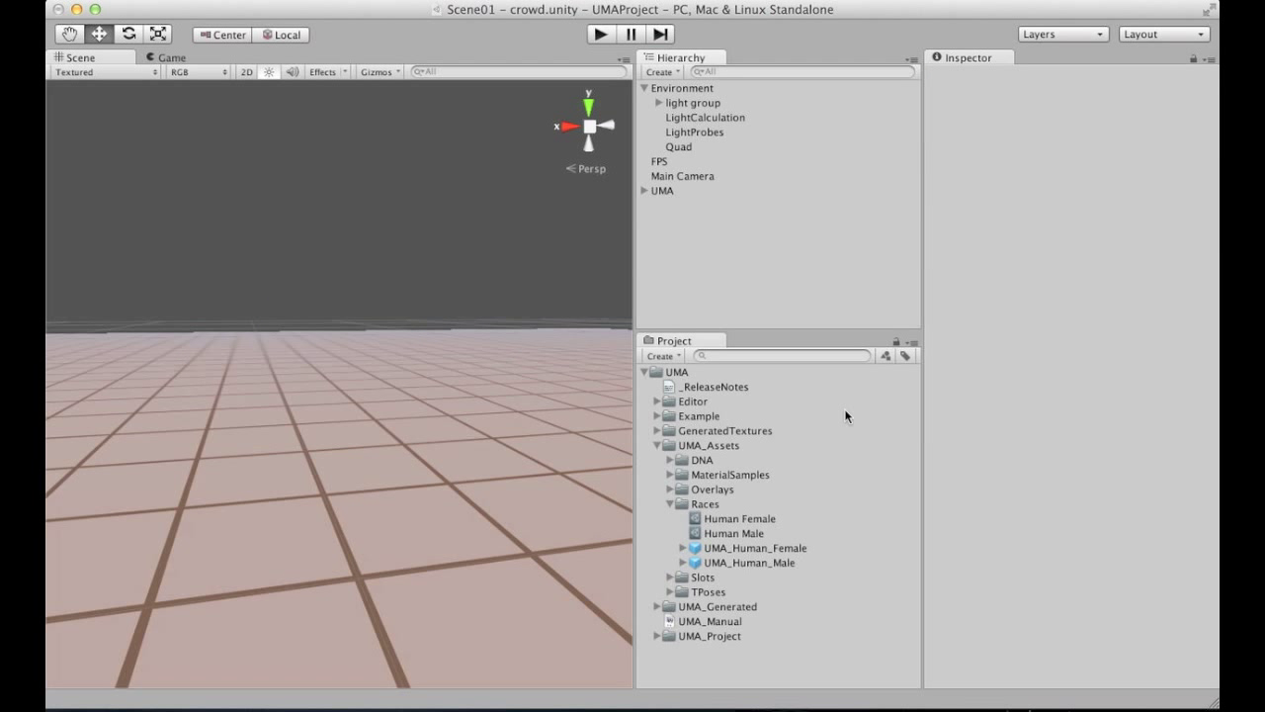
# Compare the Human Female and Human Male race data, ending on Human Female.
pyautogui.click(733, 519)
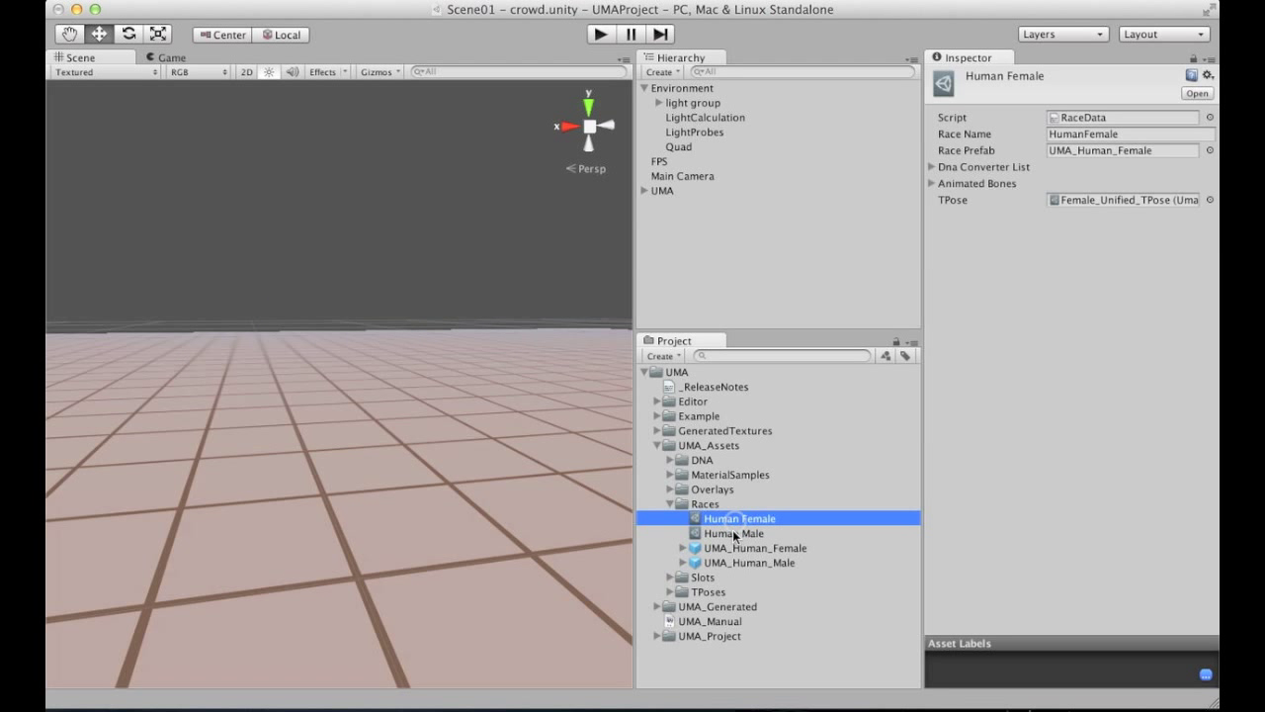
pyautogui.click(740, 533)
pyautogui.click(742, 518)
pyautogui.click(740, 532)
pyautogui.click(743, 519)
# Expand the Dna Converter List and locate Element 0's HumanFemaleDNAConverterBehaviour in the DNA folder.
pyautogui.click(1118, 136)
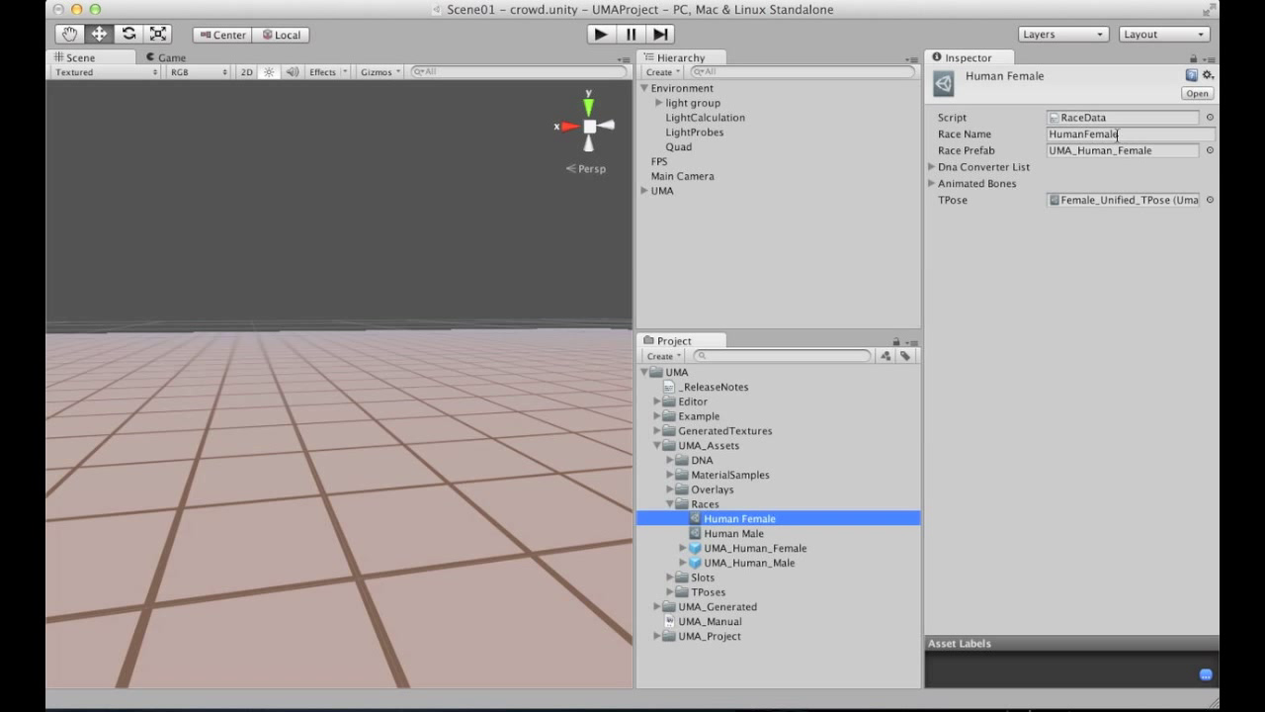
pyautogui.click(933, 166)
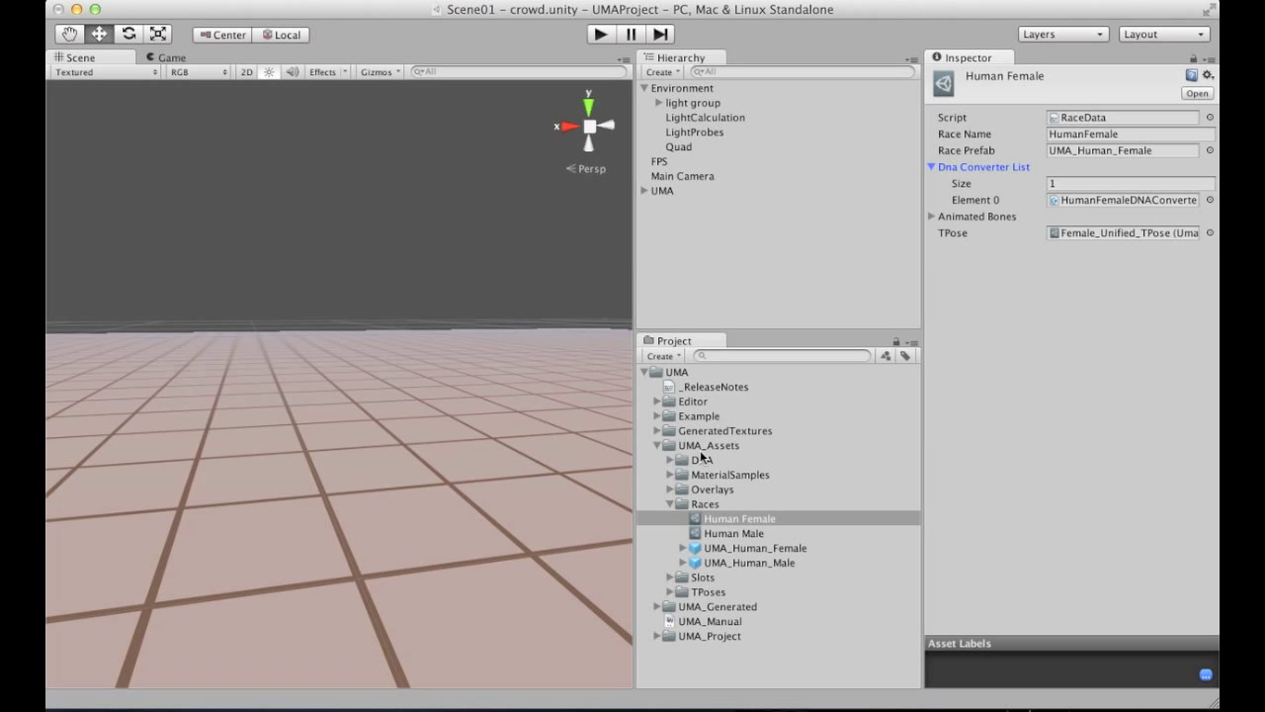
pyautogui.click(670, 460)
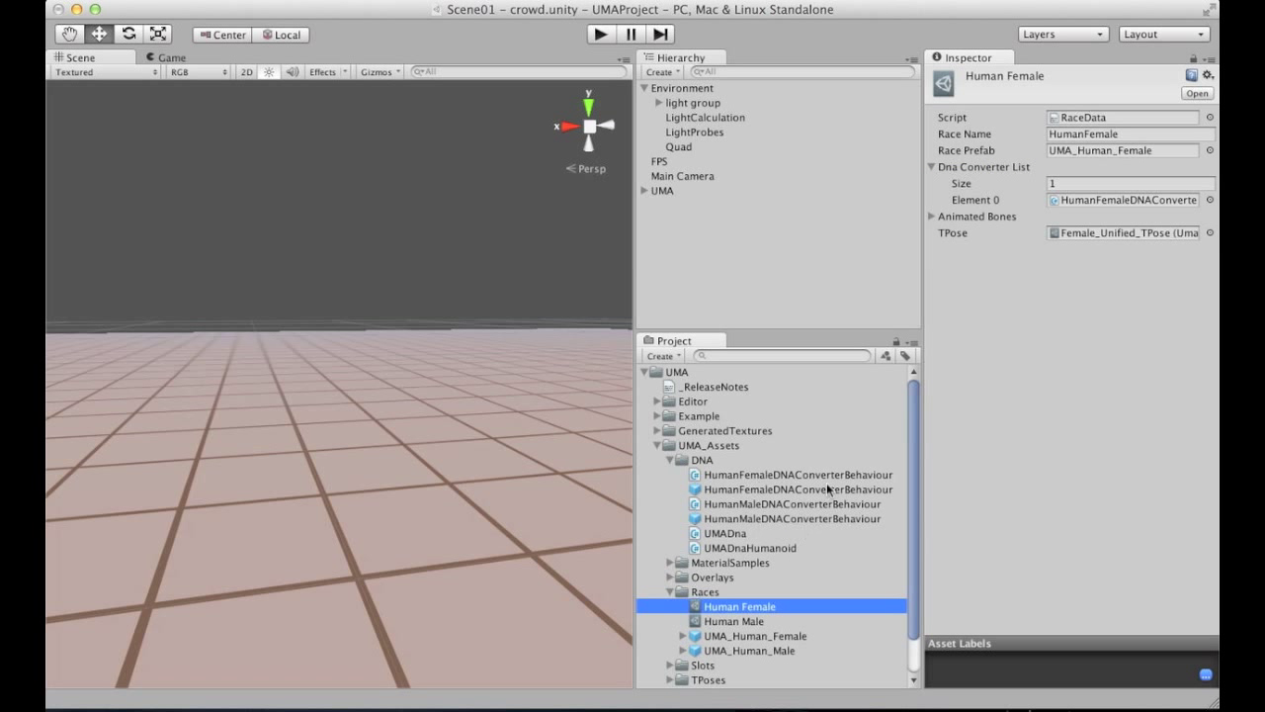
pyautogui.click(1087, 202)
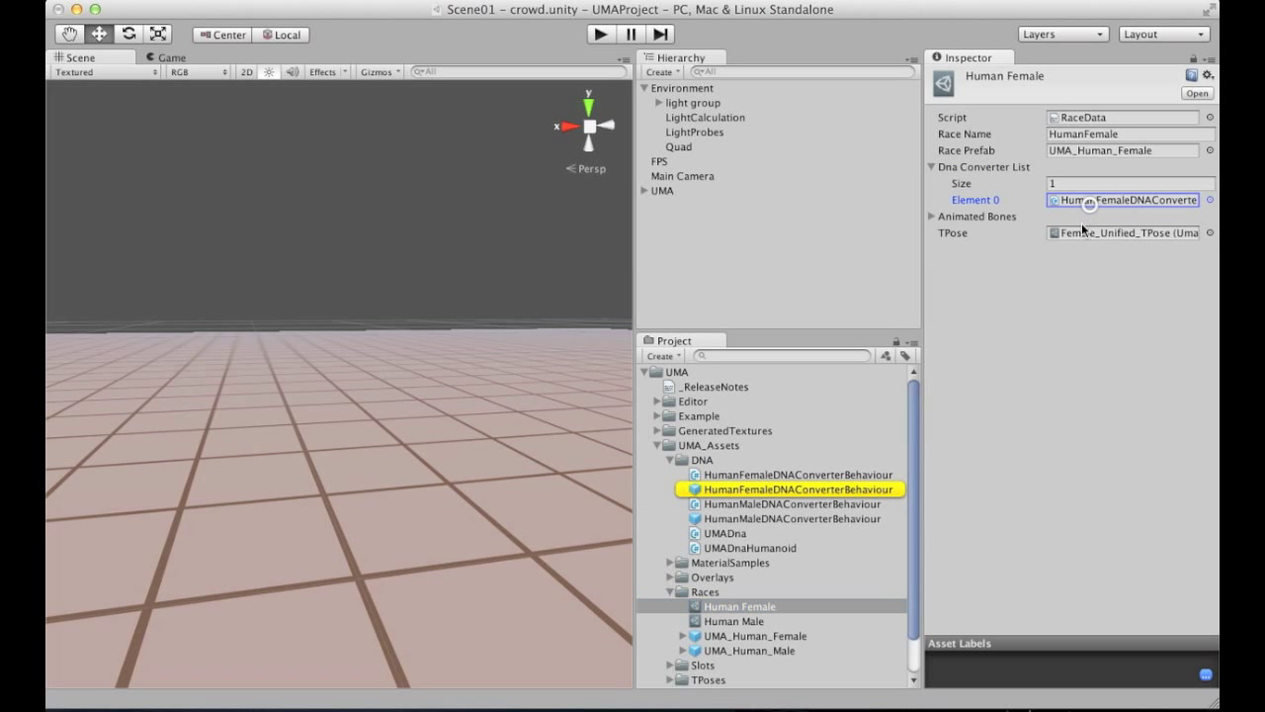
pyautogui.click(669, 460)
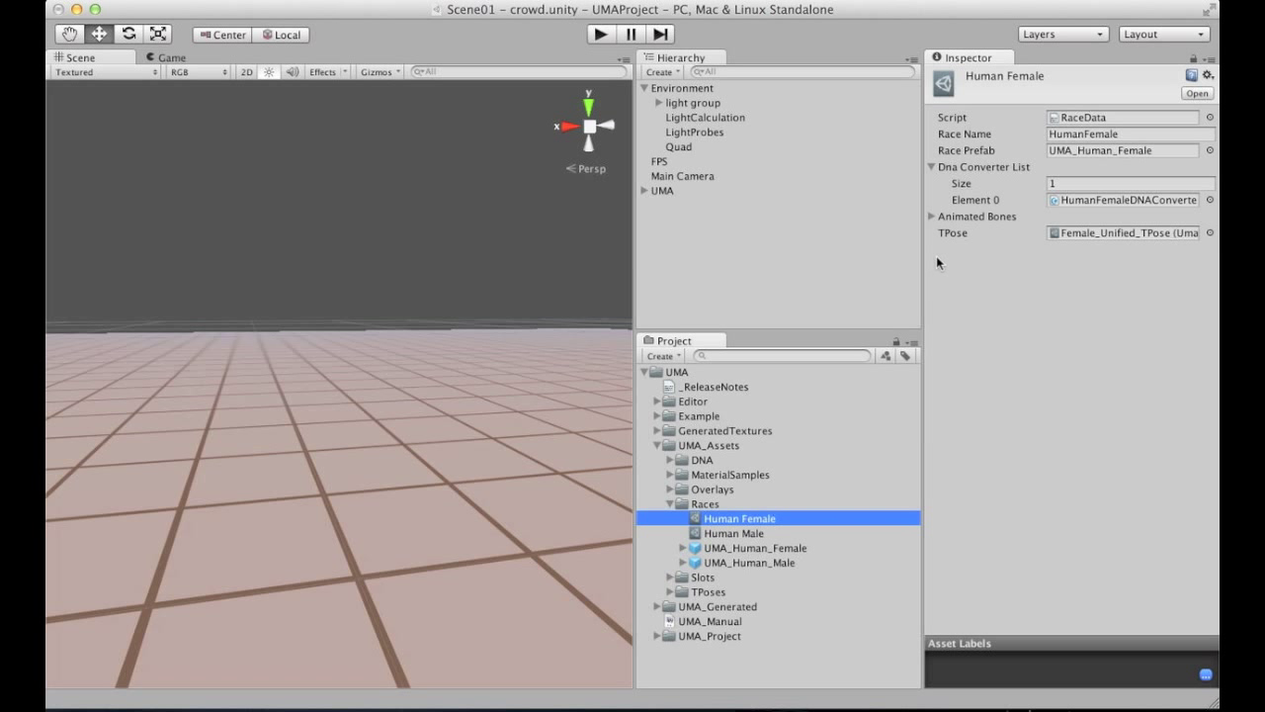
# Show the Human Male race data, check its empty Animated Bones list, and collapse the Races folder.
pyautogui.click(755, 535)
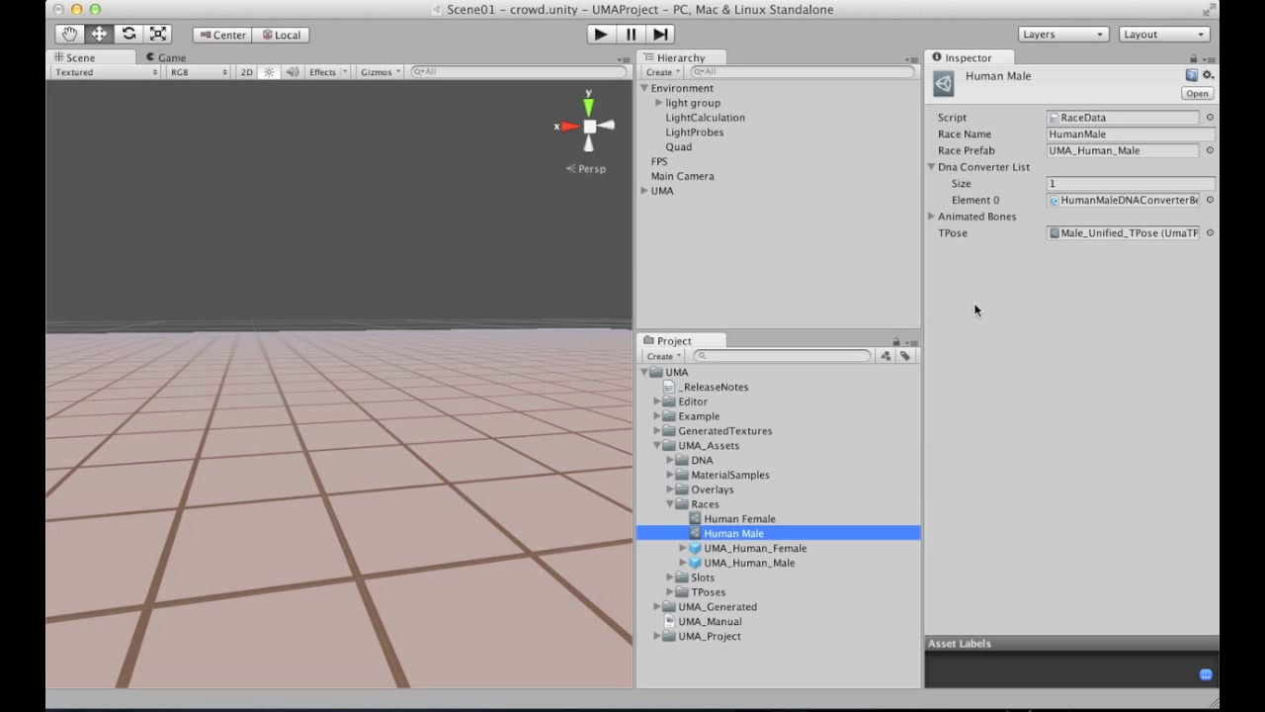
pyautogui.click(931, 217)
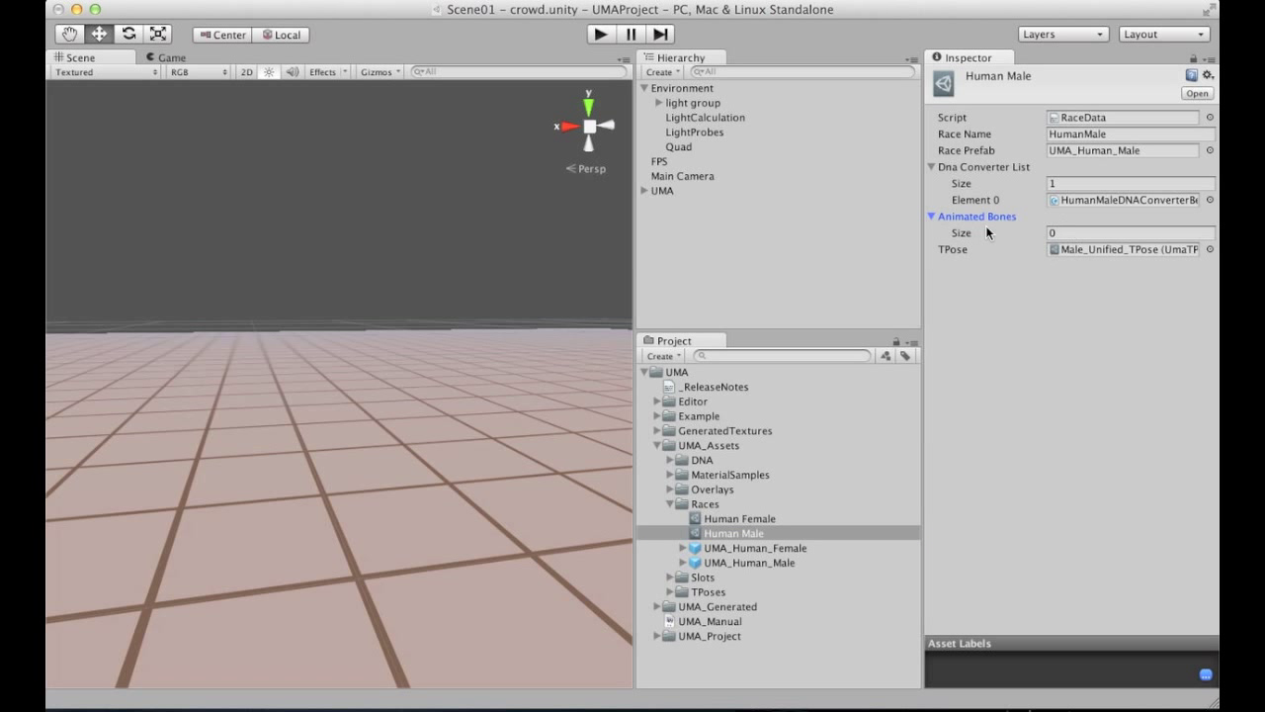
pyautogui.click(931, 218)
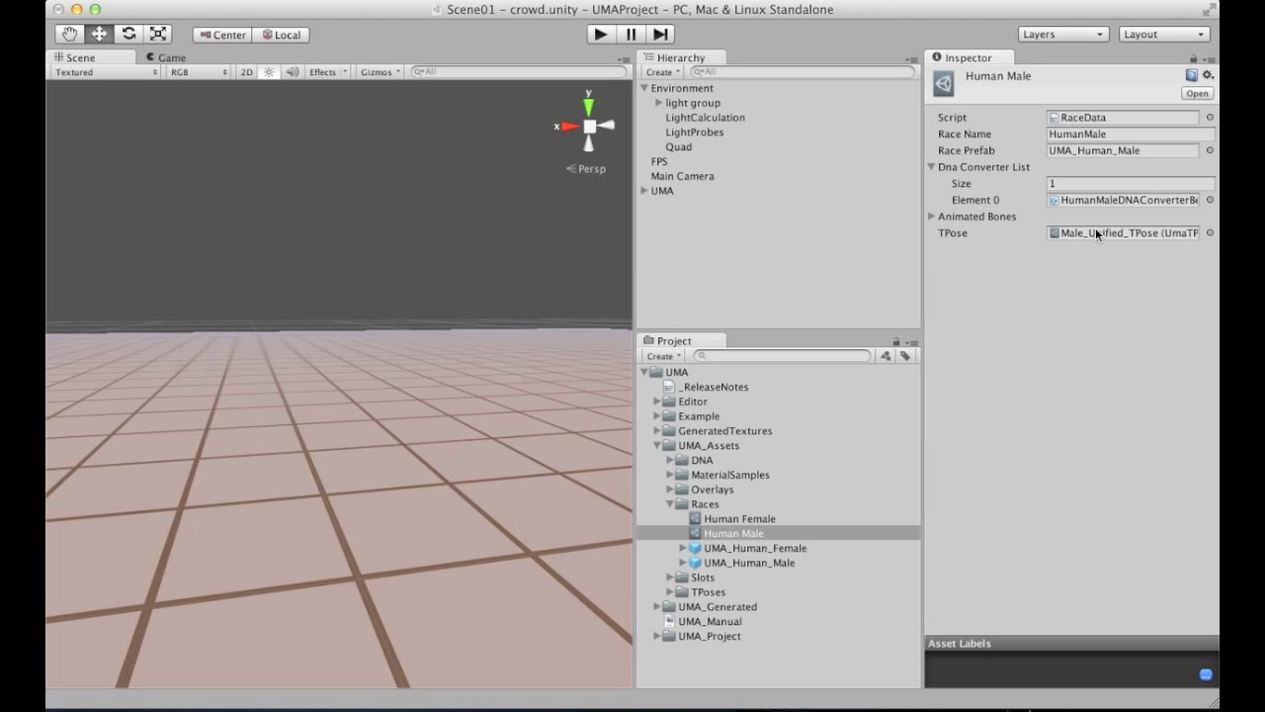
pyautogui.click(671, 505)
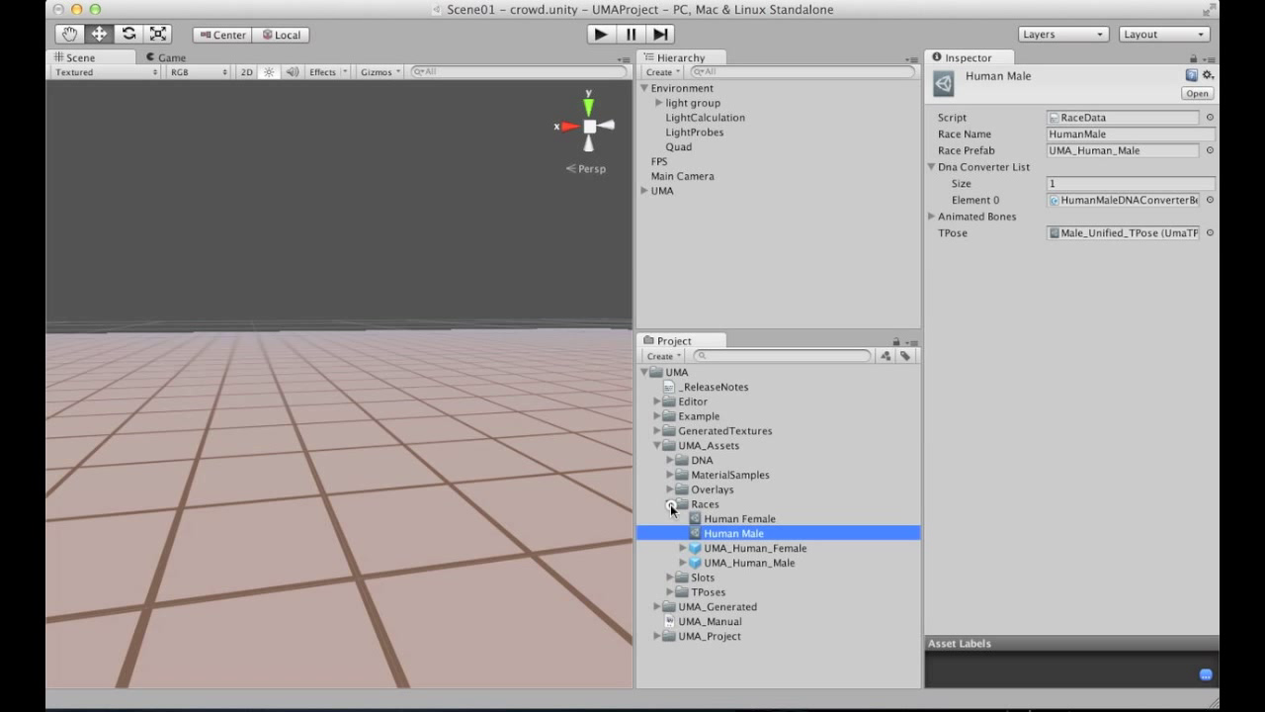
pyautogui.click(670, 505)
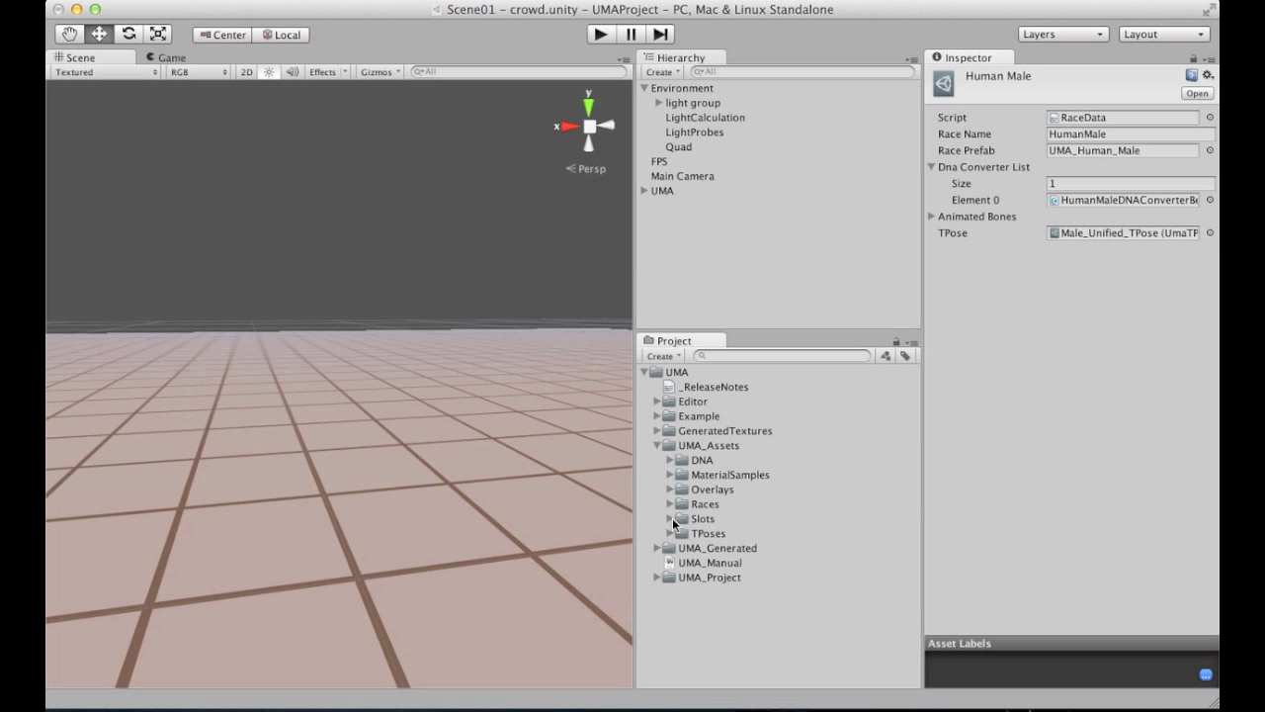
# Expand Slots > Male and preview the MaleJeans01 mesh in wireframe, then fold it away.
pyautogui.click(670, 520)
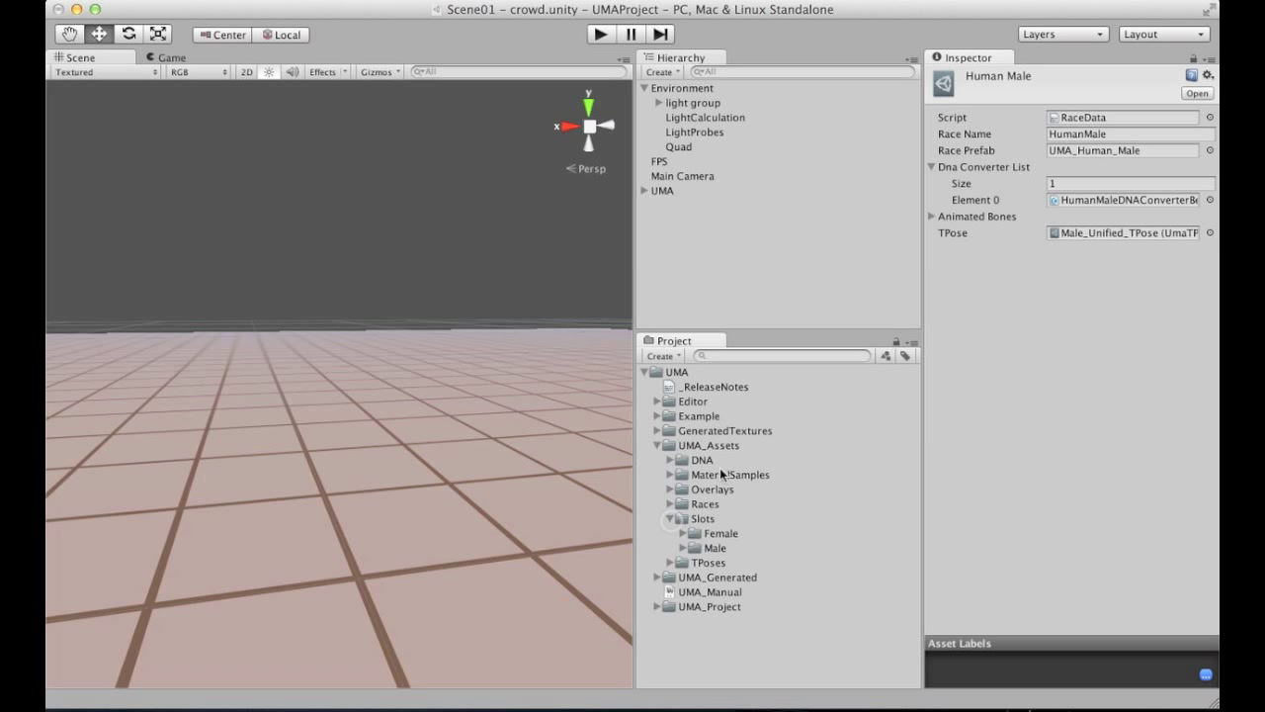
pyautogui.click(703, 521)
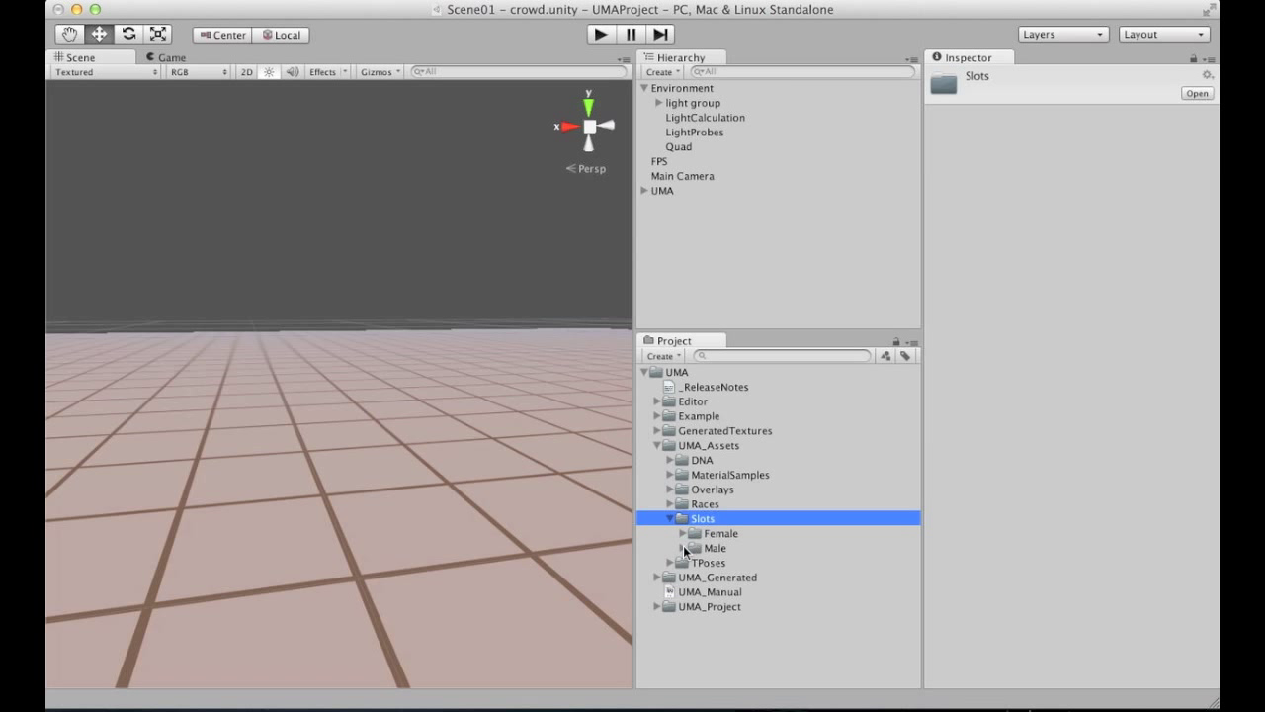
pyautogui.click(682, 548)
pyautogui.scroll(-3, 723, 554)
pyautogui.click(696, 505)
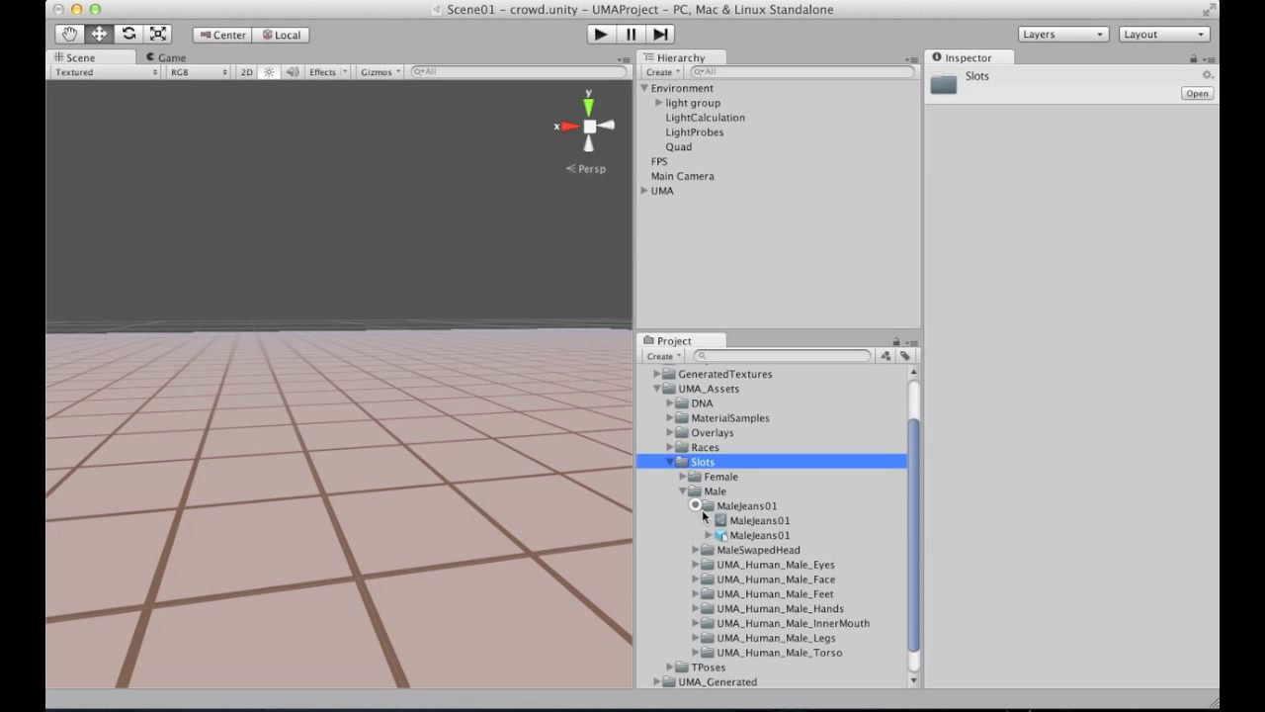
pyautogui.click(708, 534)
pyautogui.click(722, 535)
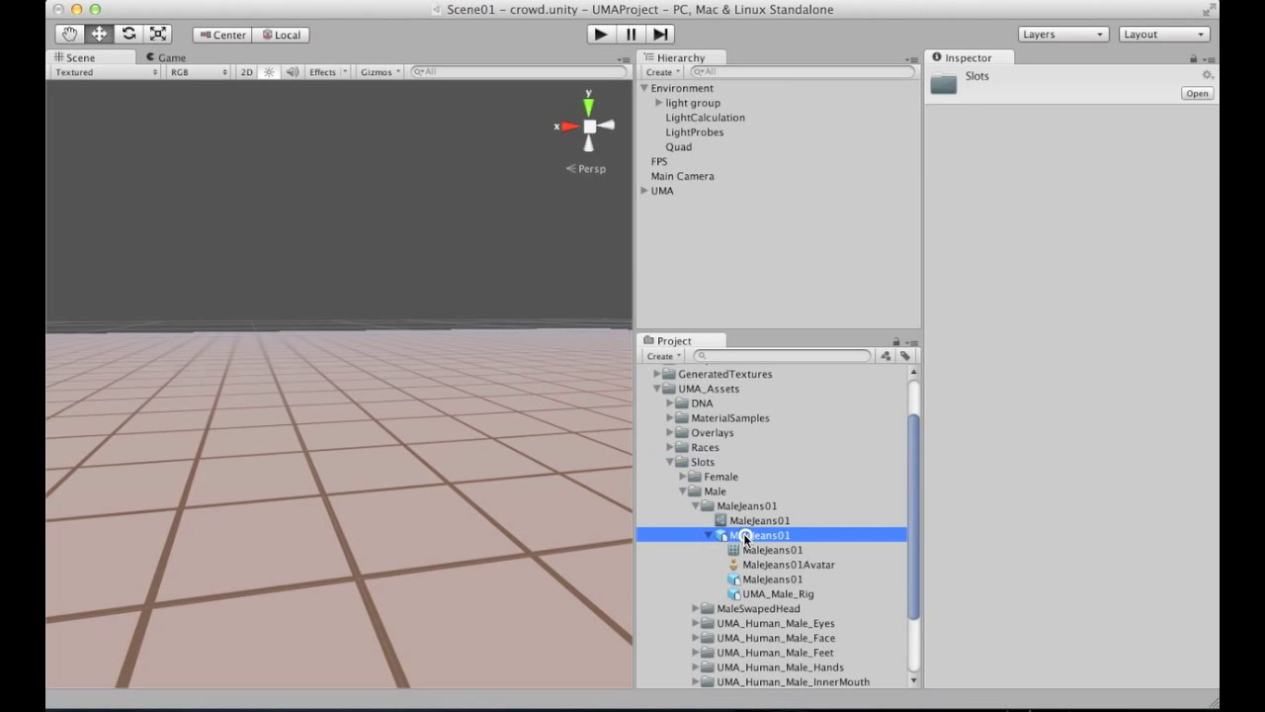
pyautogui.moveTo(961, 487)
pyautogui.mouseDown()
pyautogui.moveTo(853, 485)
pyautogui.moveTo(983, 430)
pyautogui.moveTo(929, 495)
pyautogui.moveTo(1053, 497)
pyautogui.moveTo(975, 502)
pyautogui.moveTo(1118, 480)
pyautogui.moveTo(1016, 515)
pyautogui.mouseUp()
pyautogui.click(792, 549)
pyautogui.click(725, 534)
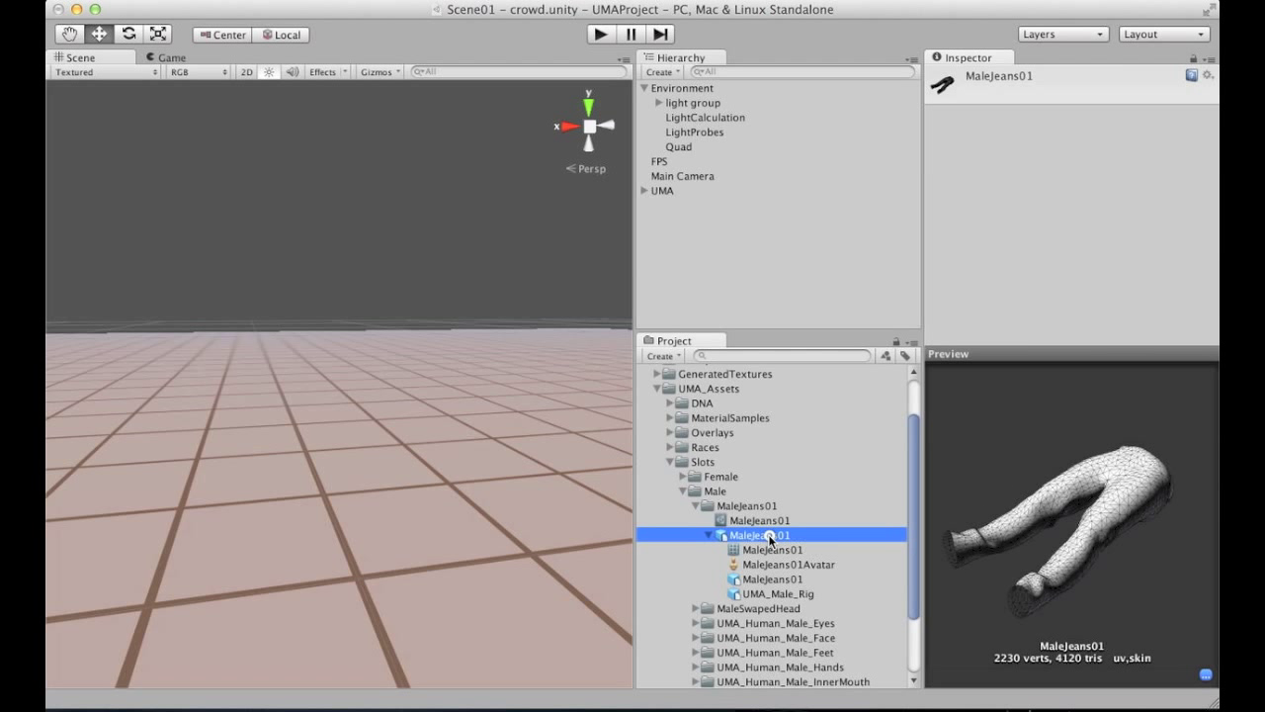
pyautogui.click(707, 537)
pyautogui.click(704, 506)
pyautogui.click(696, 505)
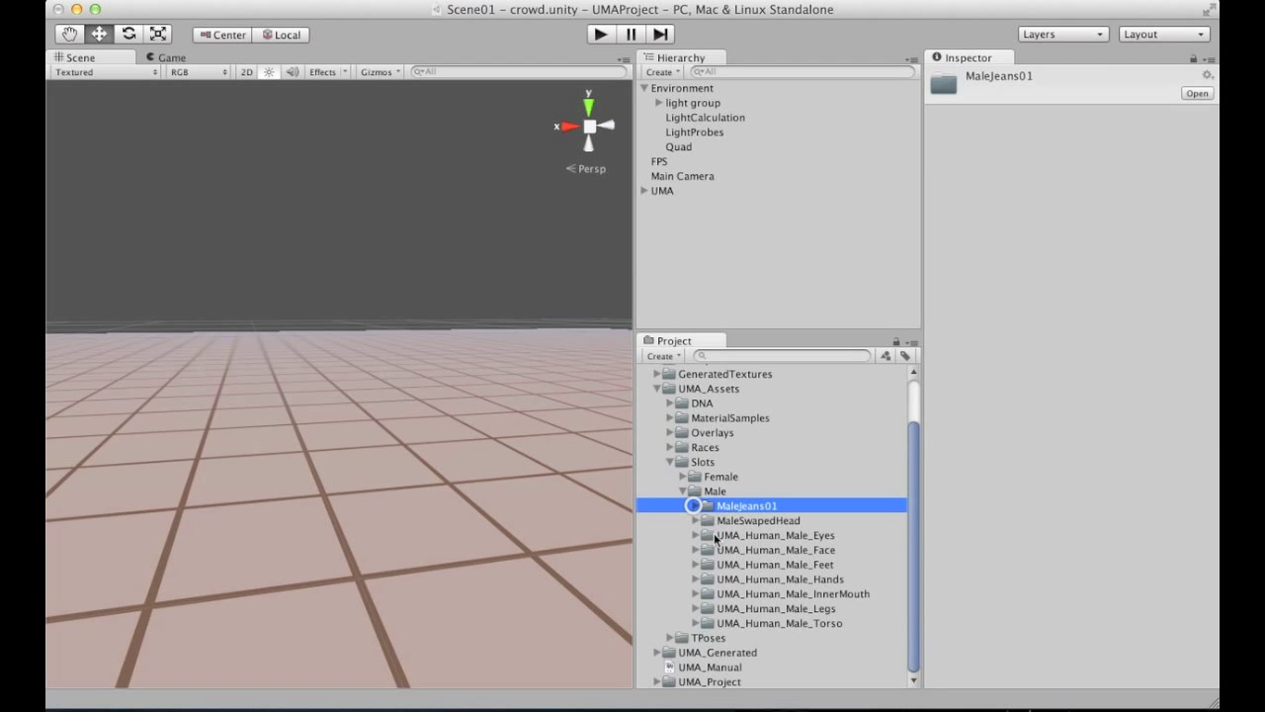
# Expand MaleSwapedHead and orbit the preview of the skinned ears mesh.
pyautogui.click(757, 521)
pyautogui.click(695, 520)
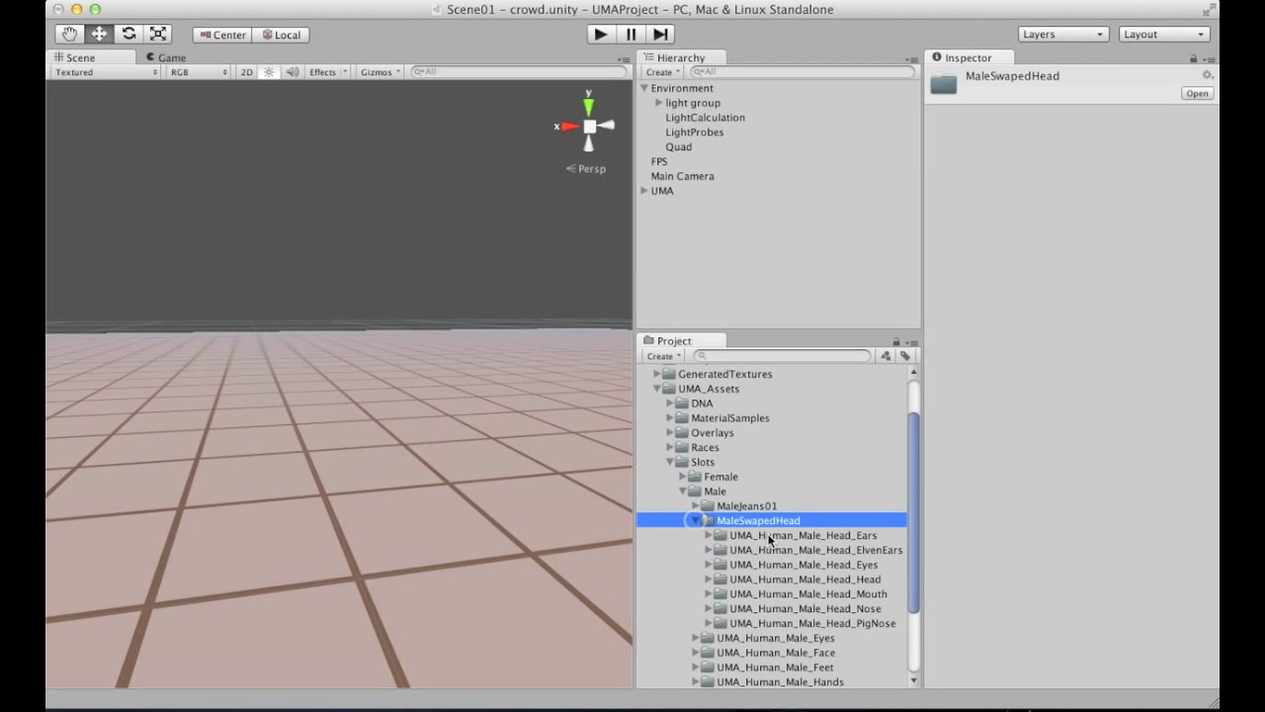
pyautogui.click(709, 535)
pyautogui.click(766, 564)
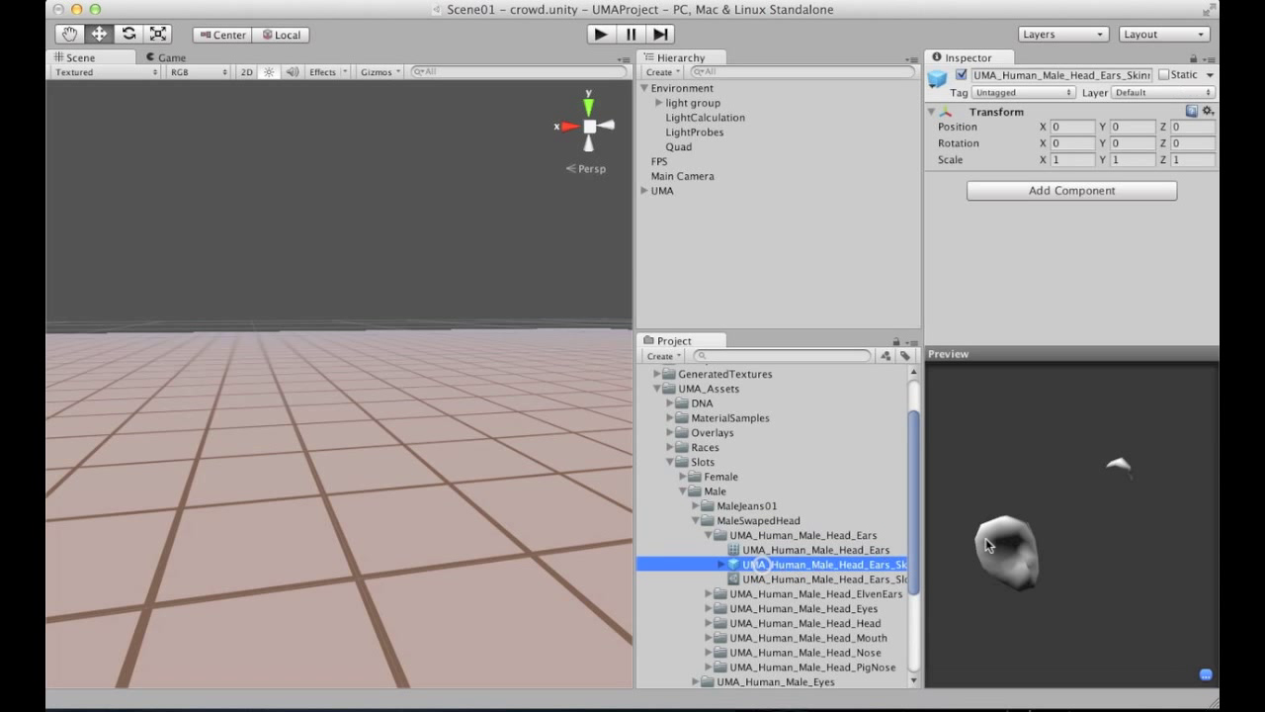
pyautogui.click(954, 476)
pyautogui.moveTo(955, 476); pyautogui.dragTo(1112, 499)
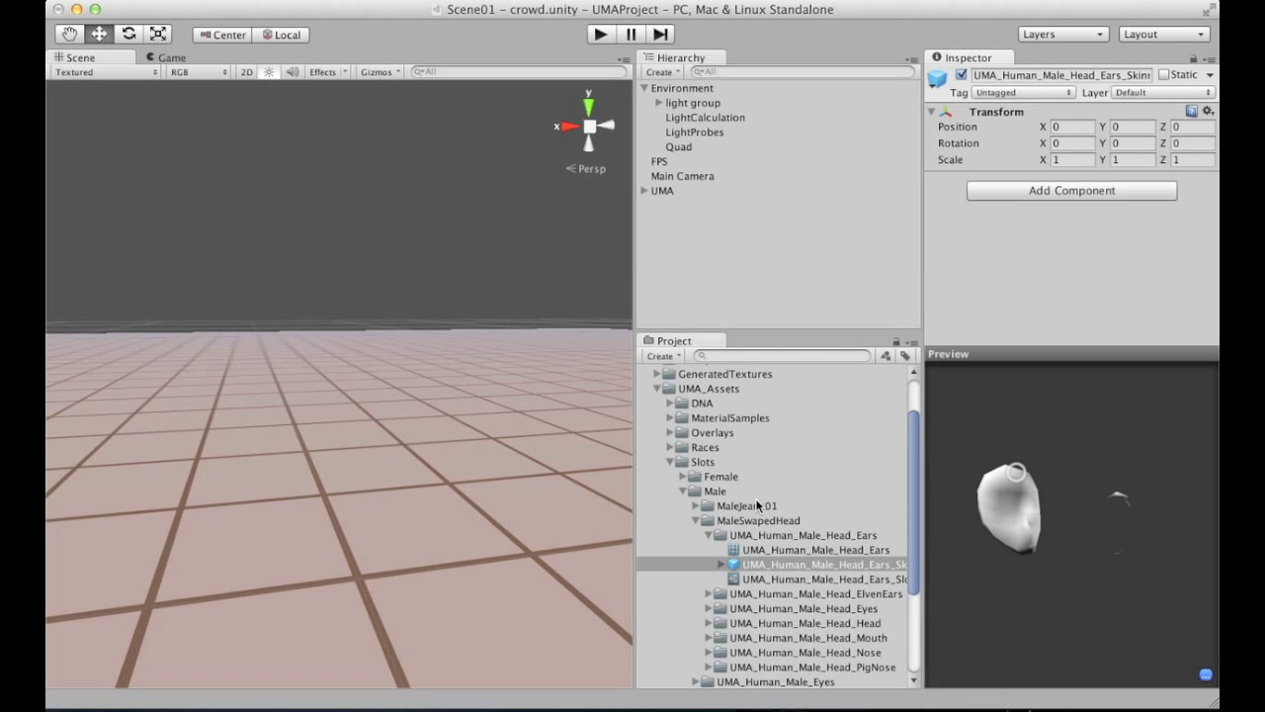
pyautogui.click(708, 536)
# Expand the ElvenEars folder and preview the elven ears prefab and its mesh.
pyautogui.click(799, 549)
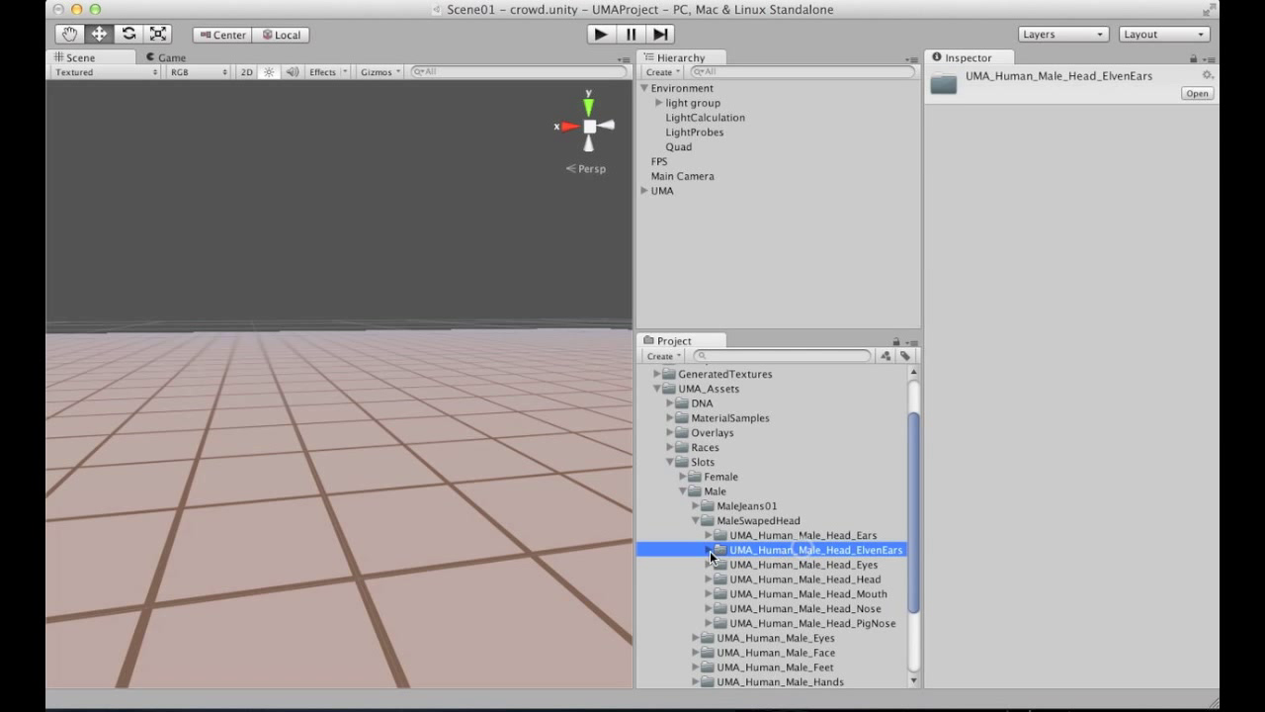
pyautogui.click(709, 550)
pyautogui.click(767, 578)
pyautogui.moveTo(1066, 511); pyautogui.dragTo(821, 484)
pyautogui.click(781, 564)
pyautogui.moveTo(1100, 553); pyautogui.dragTo(989, 558)
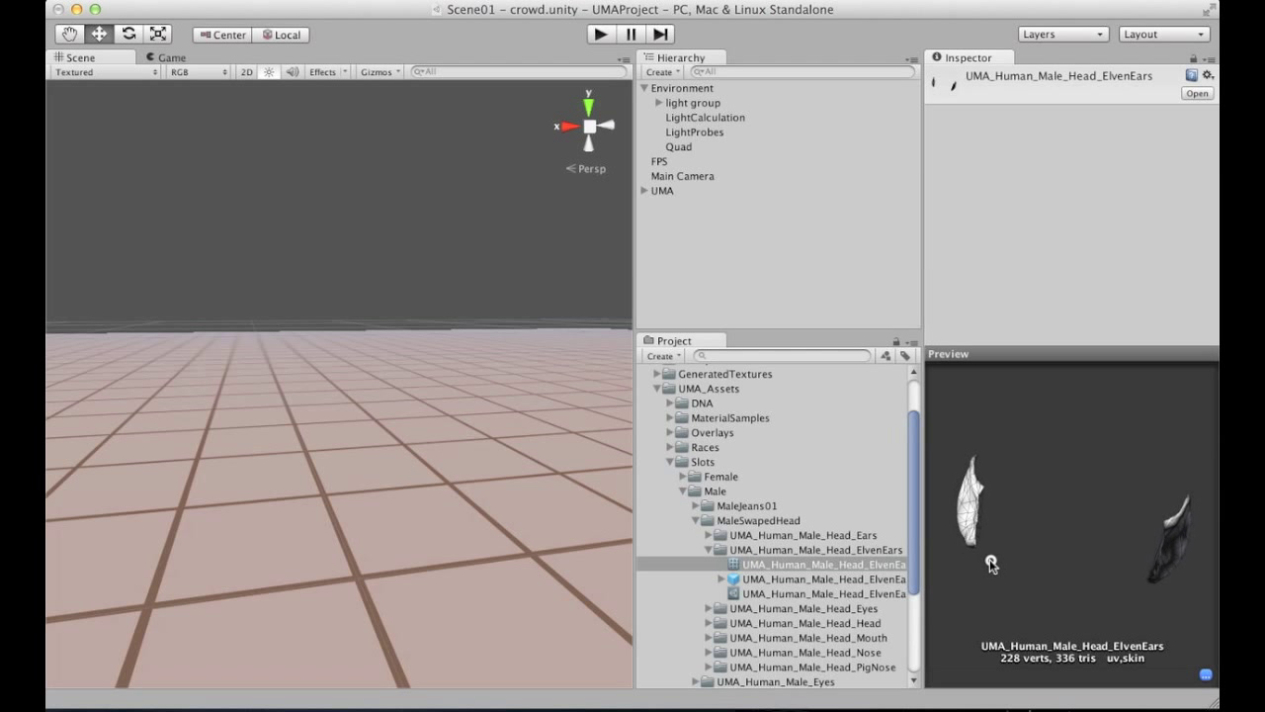
pyautogui.click(760, 550)
pyautogui.click(763, 580)
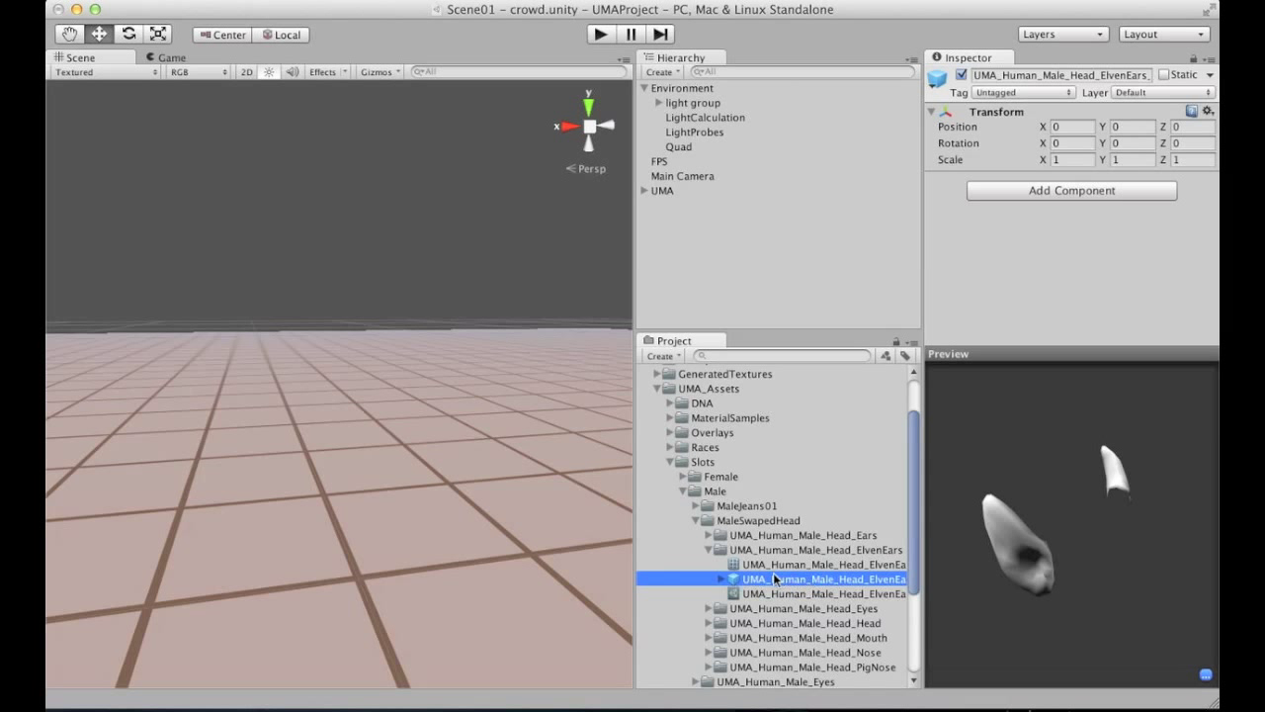
# Check the elven ears' 228-vert mesh and select the ElvenEars slot asset's SlotData.
pyautogui.scroll(-2, 817, 577)
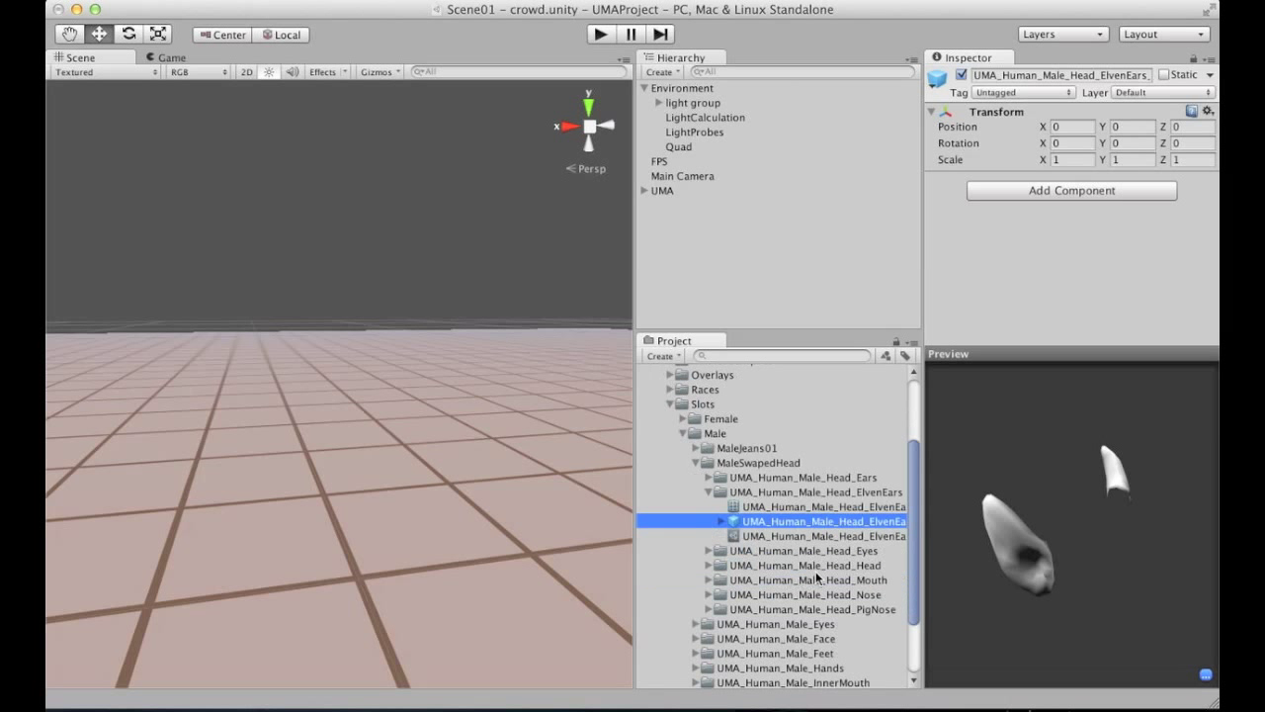
pyautogui.click(722, 521)
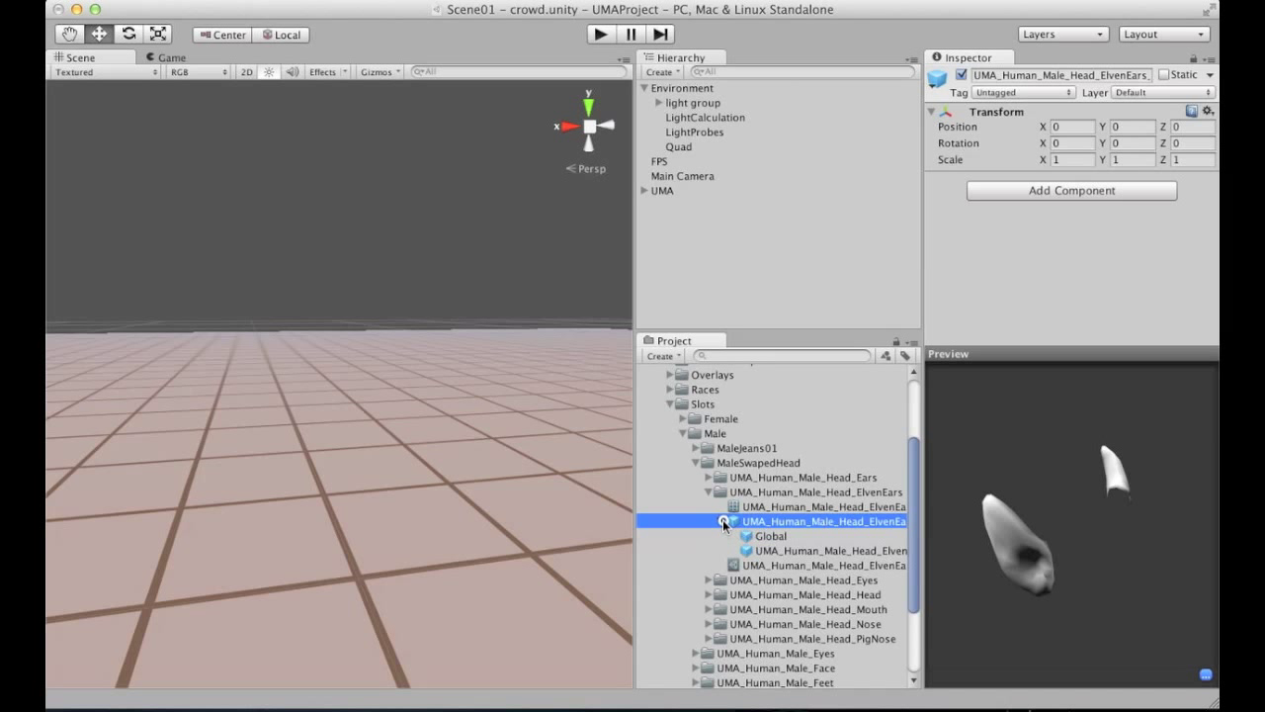
pyautogui.click(722, 521)
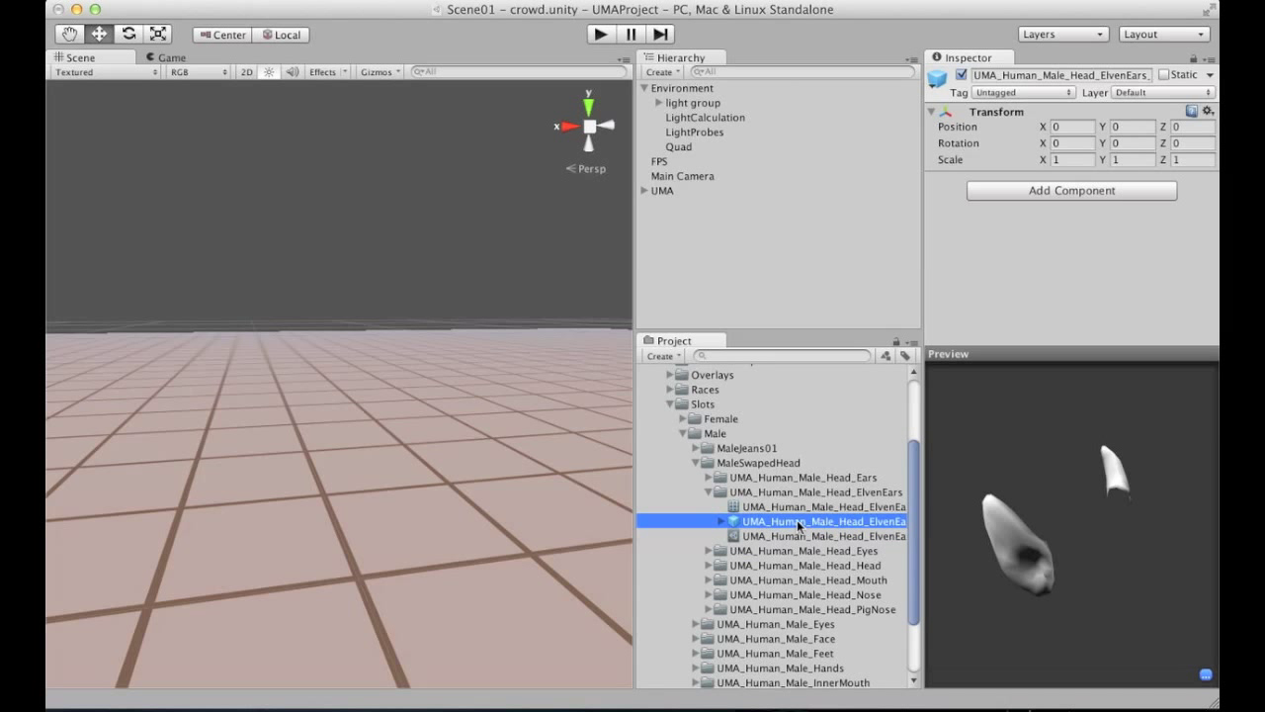
pyautogui.click(798, 493)
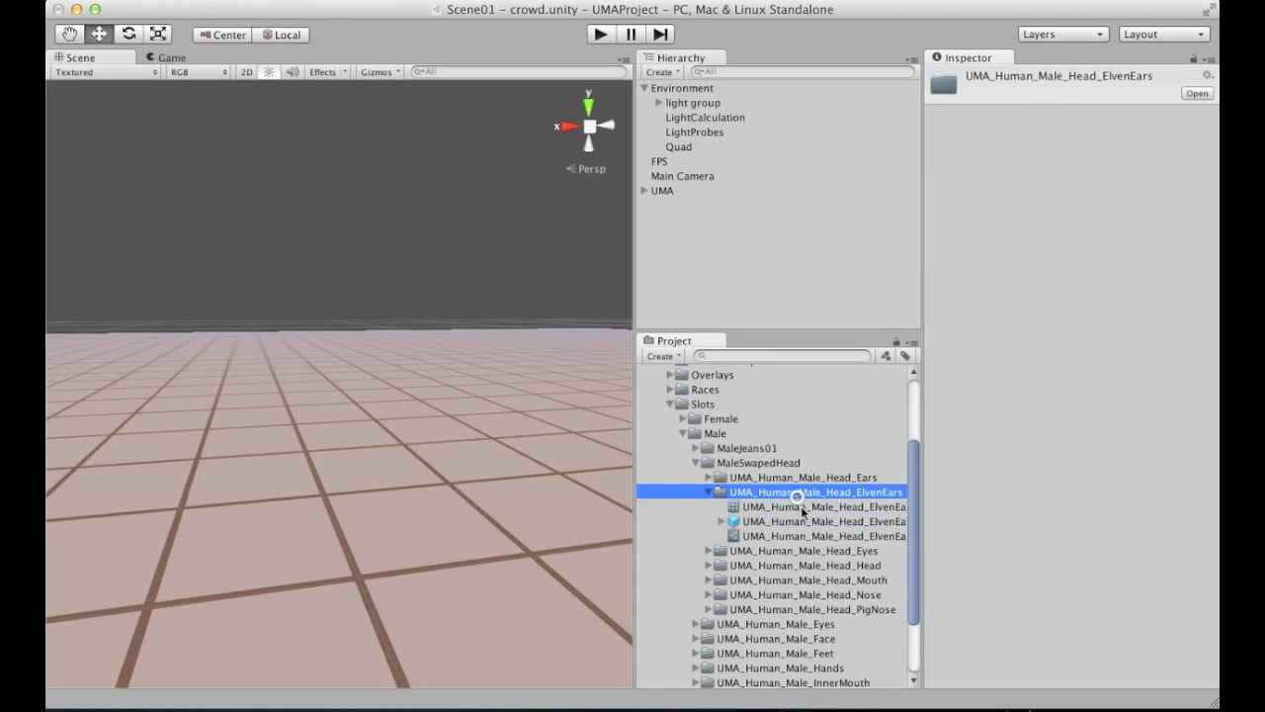
pyautogui.click(797, 526)
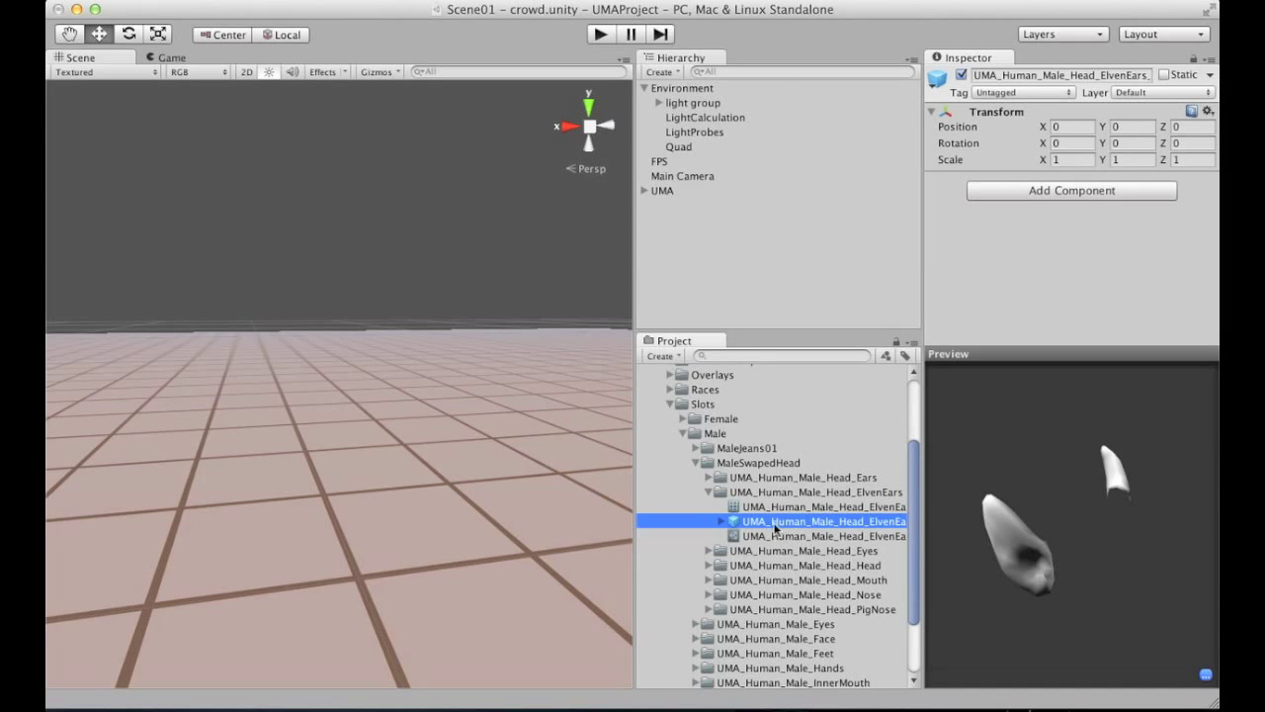
pyautogui.click(775, 506)
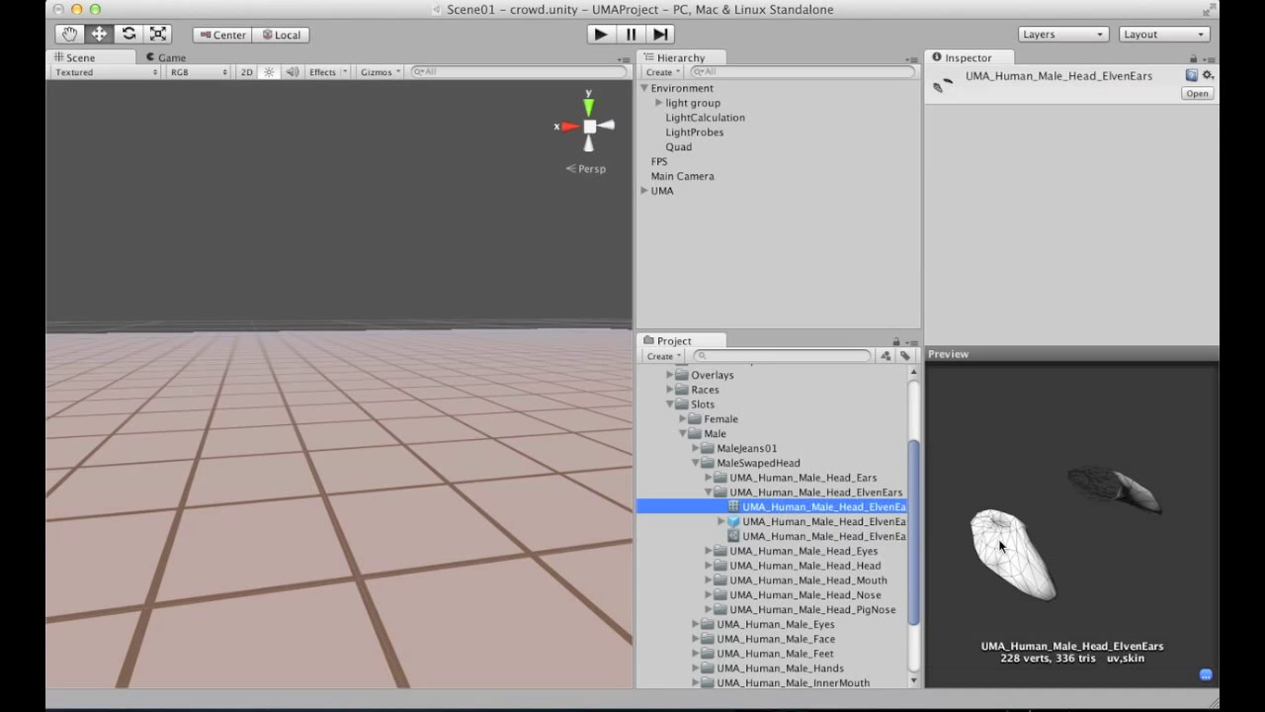
pyautogui.click(786, 536)
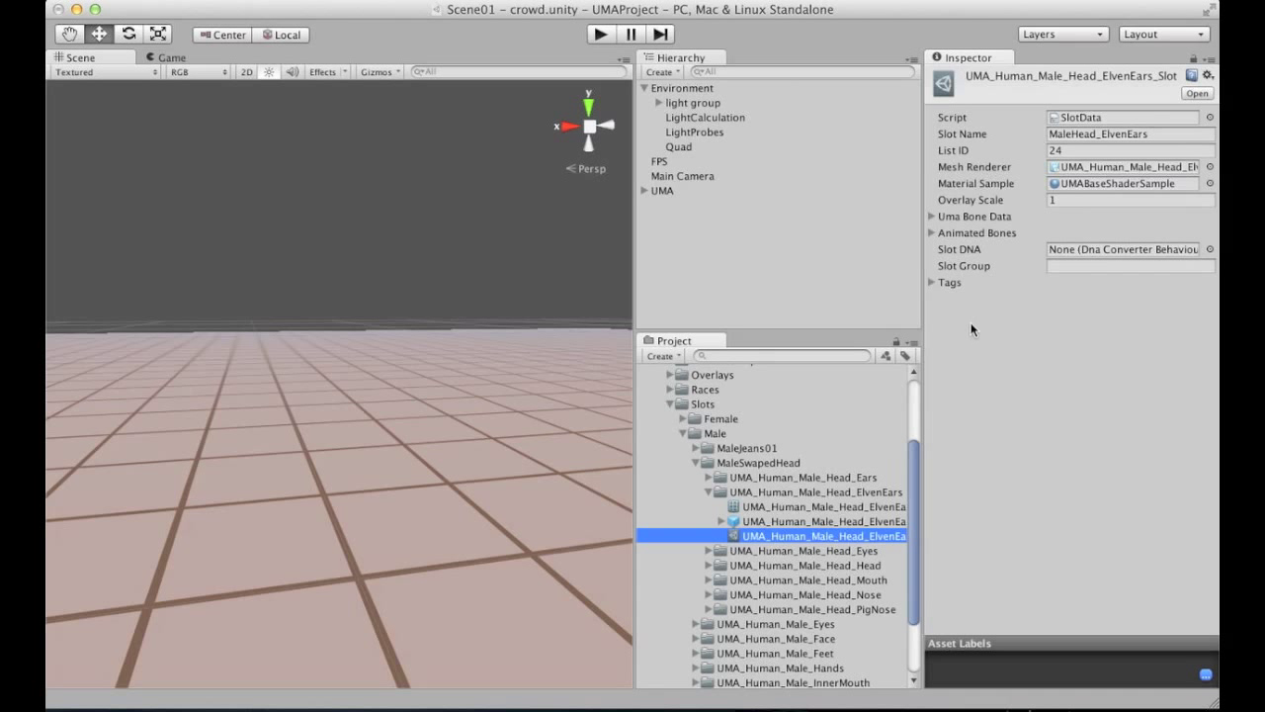
# Locate the slot's referenced mesh and sample material, and check Overlay Scale and Uma Bone Data.
pyautogui.click(1060, 168)
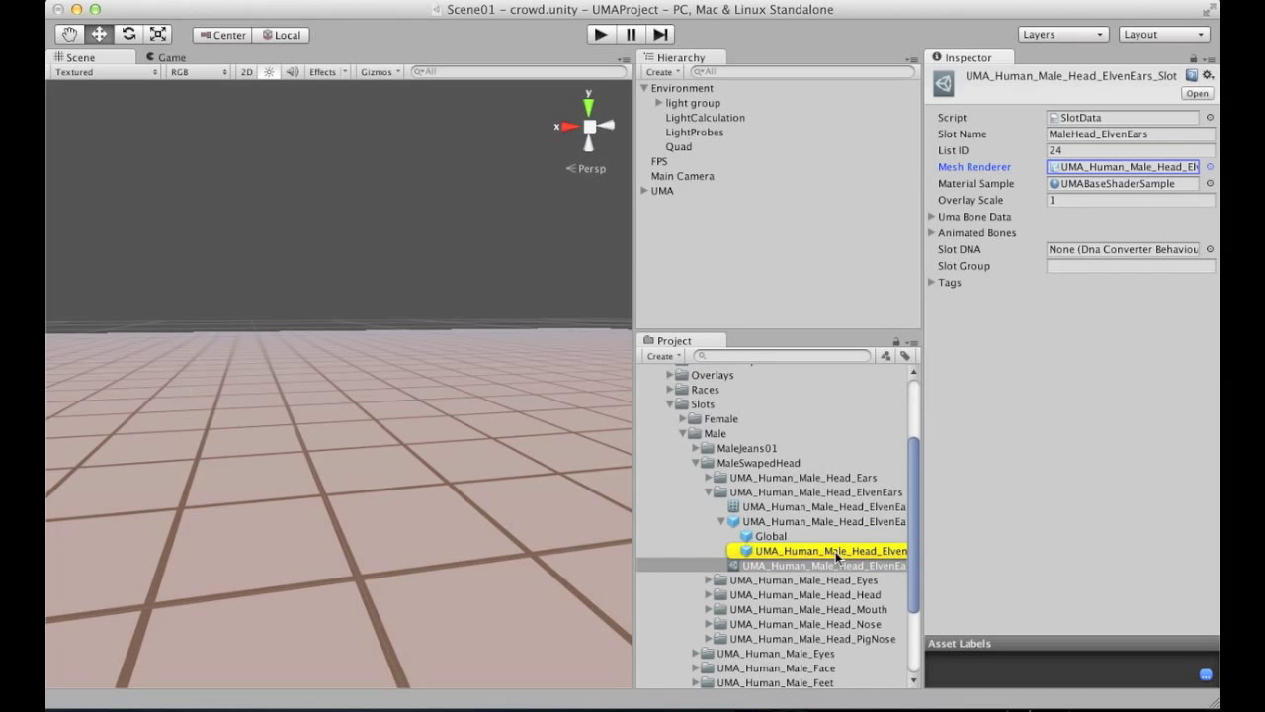
pyautogui.click(1082, 182)
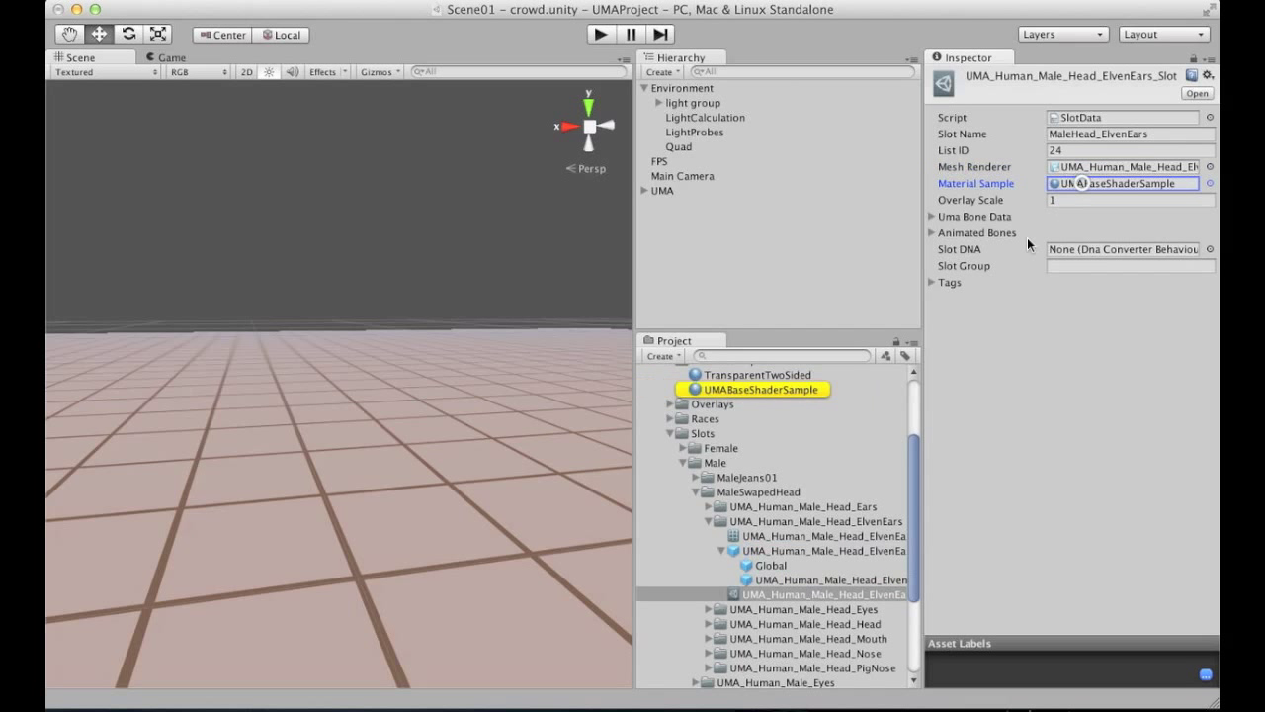
pyautogui.moveTo(913, 445); pyautogui.dragTo(914, 435)
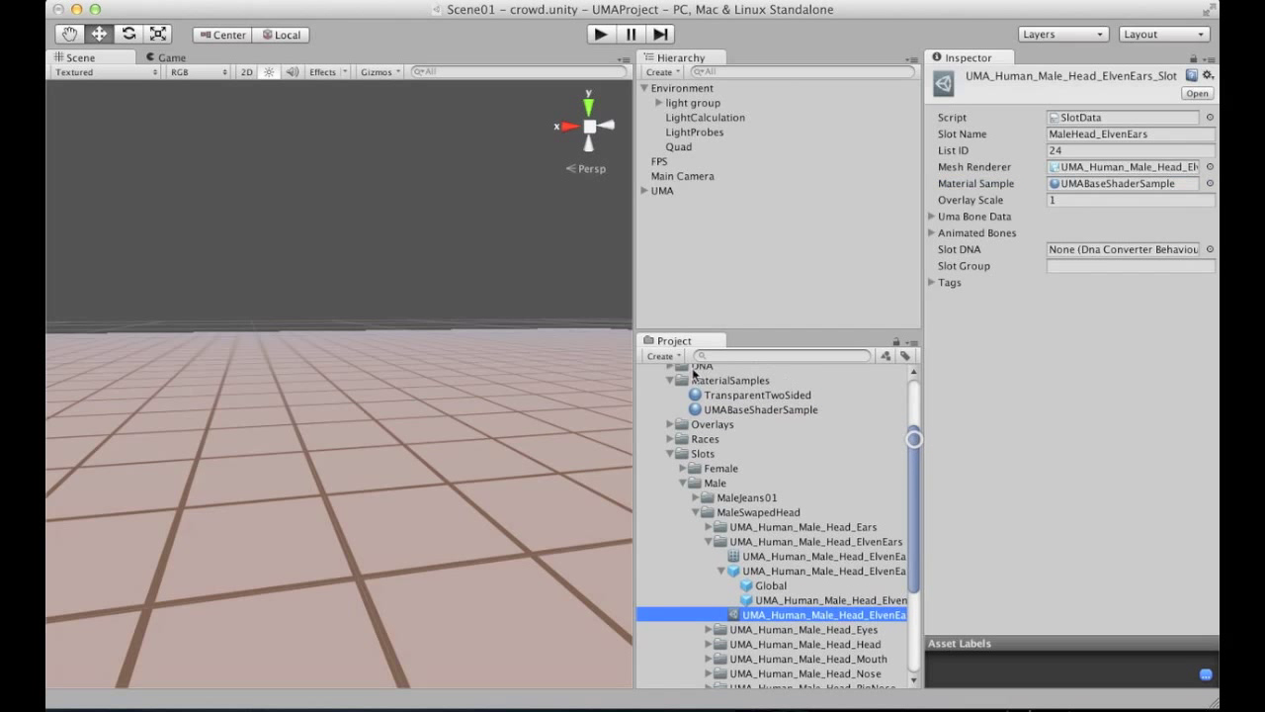
pyautogui.click(669, 380)
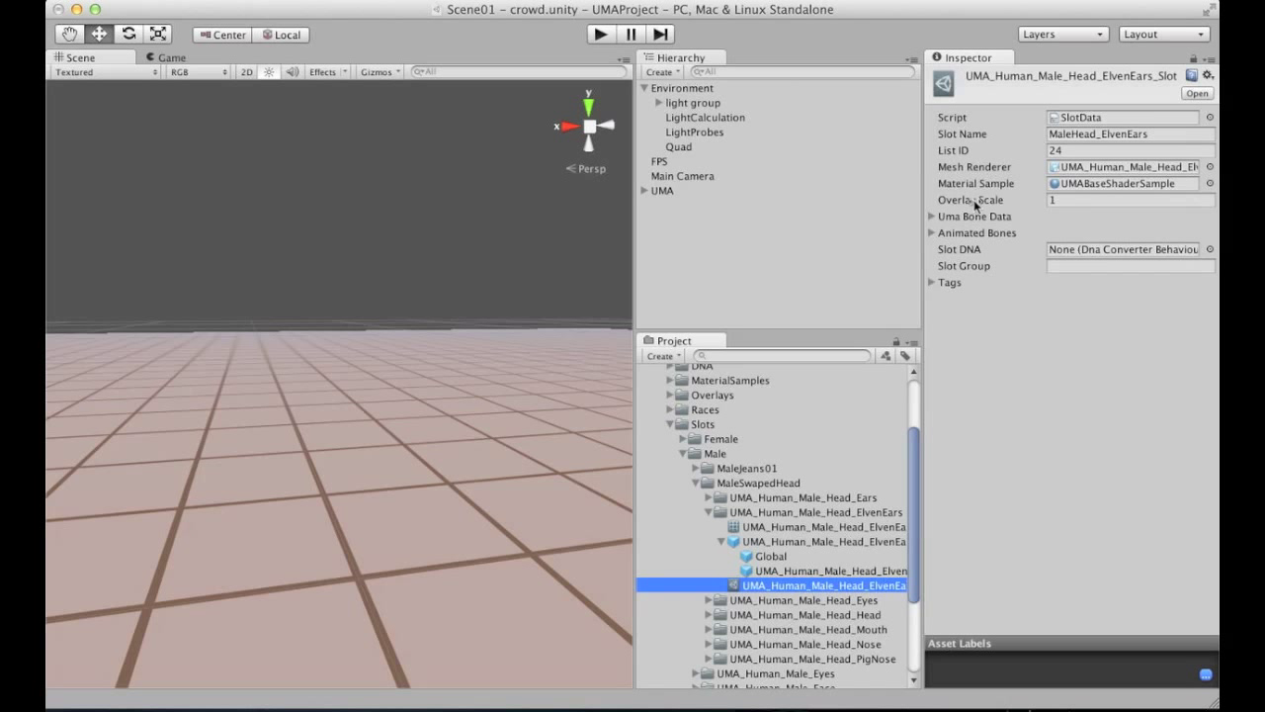
pyautogui.click(1060, 202)
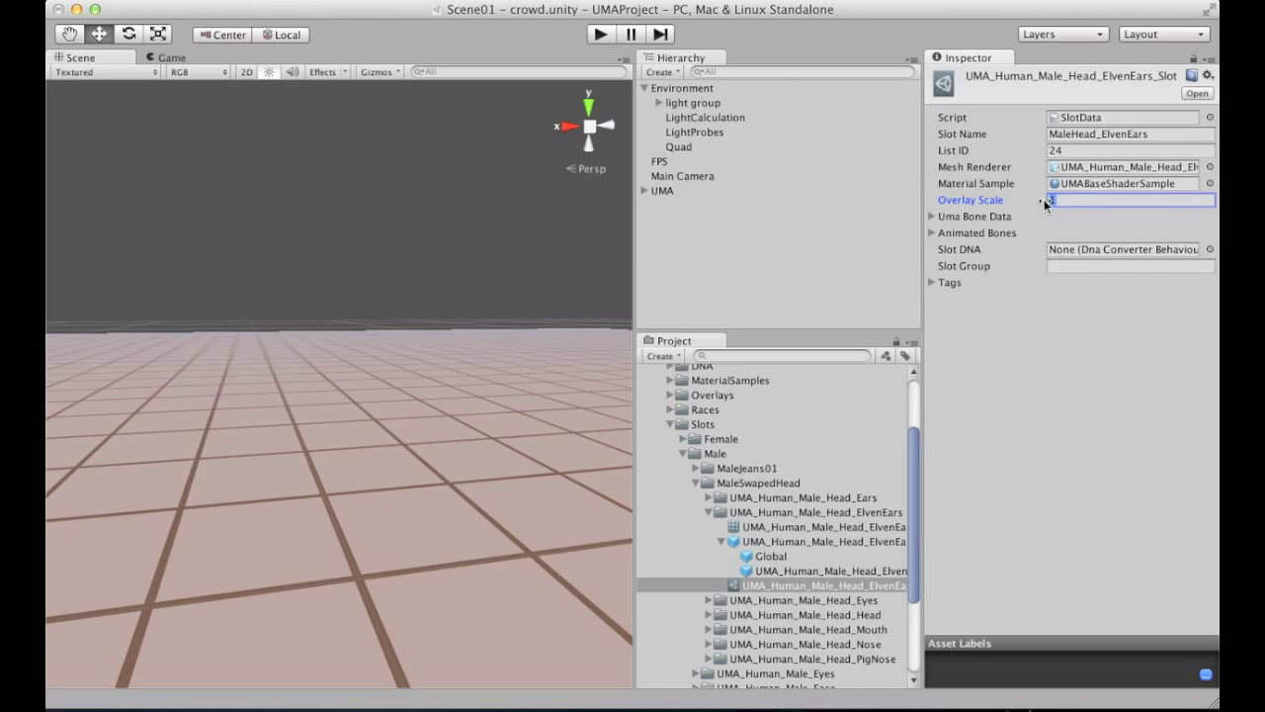
pyautogui.click(957, 231)
pyautogui.click(934, 217)
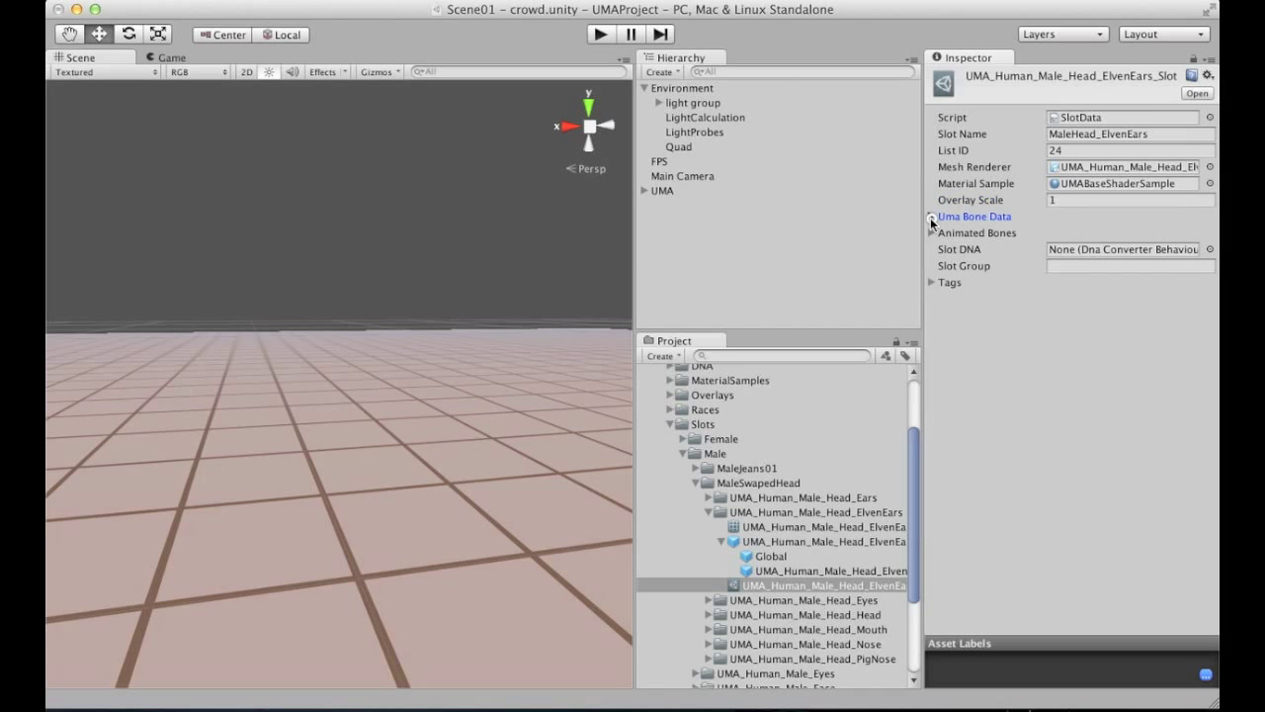
pyautogui.click(975, 217)
pyautogui.click(992, 346)
# Collapse the ElvenEars folders, deselect everything, and start playing the crowd scene.
pyautogui.click(720, 541)
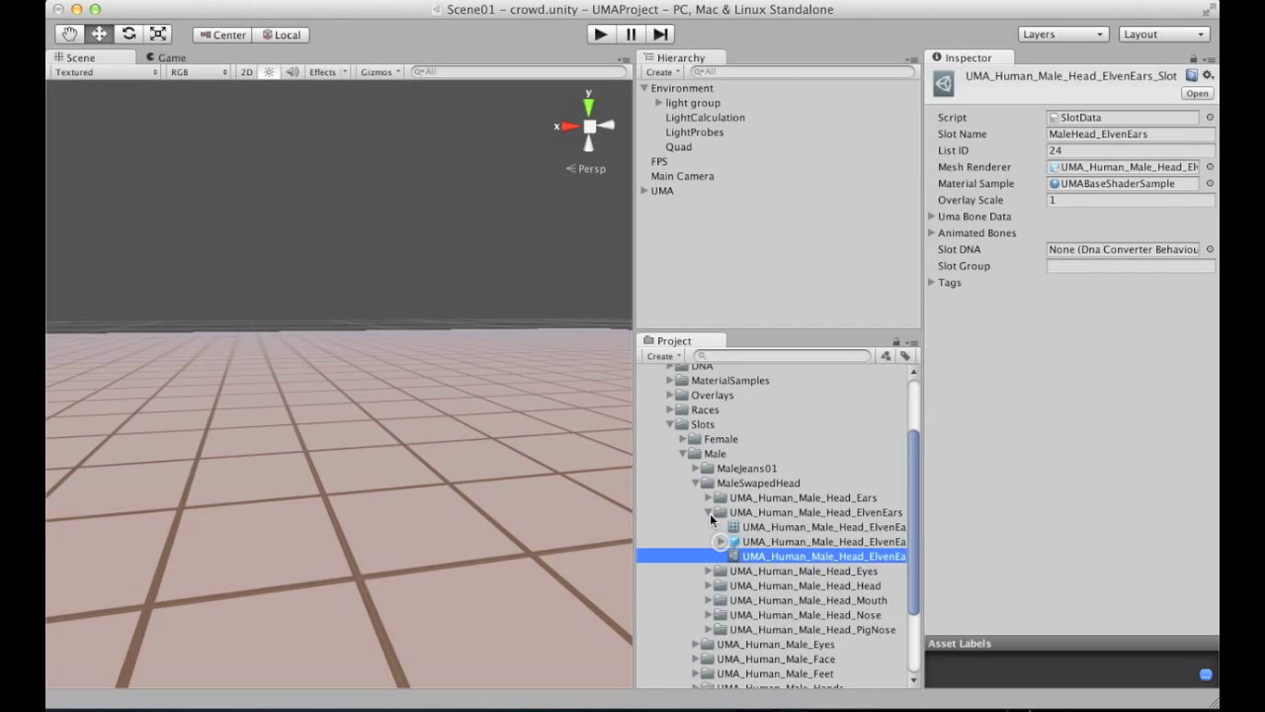
pyautogui.click(710, 512)
pyautogui.click(771, 269)
pyautogui.click(599, 36)
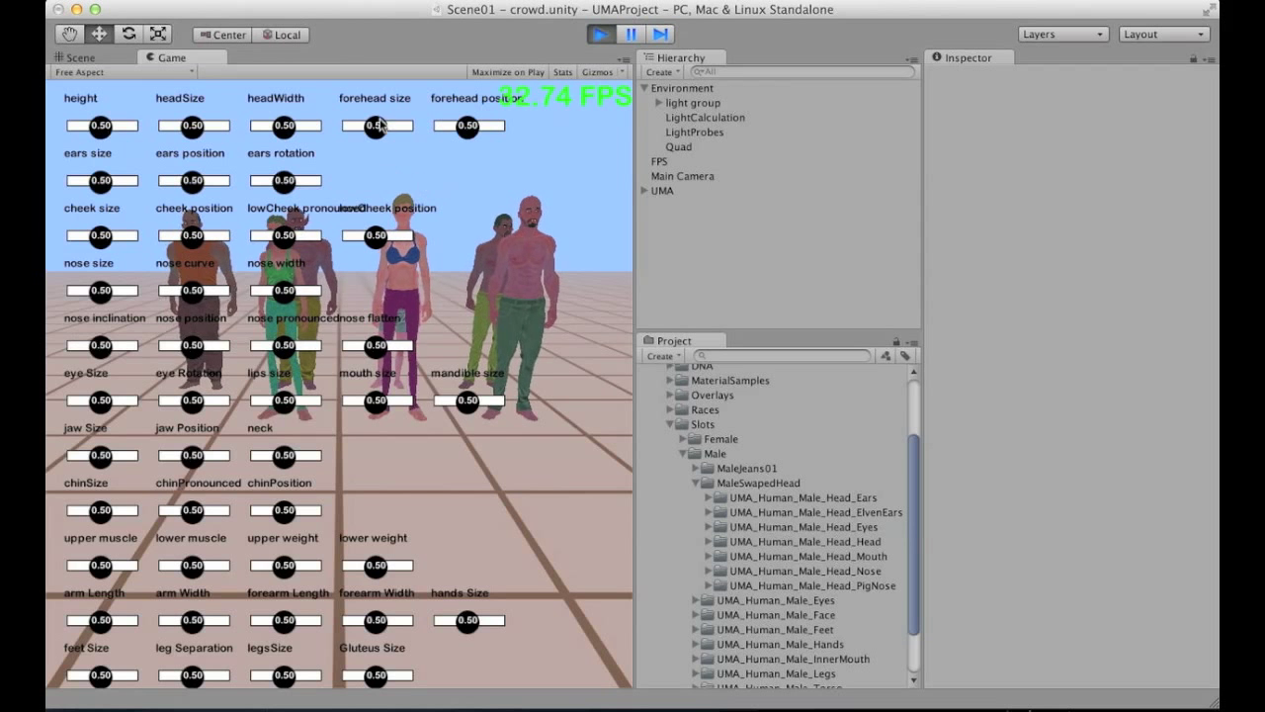
# Stop play, give UMABaseShaderSample the UMA/Bumped Specular Rim shader, and play again.
pyautogui.press('super+p')
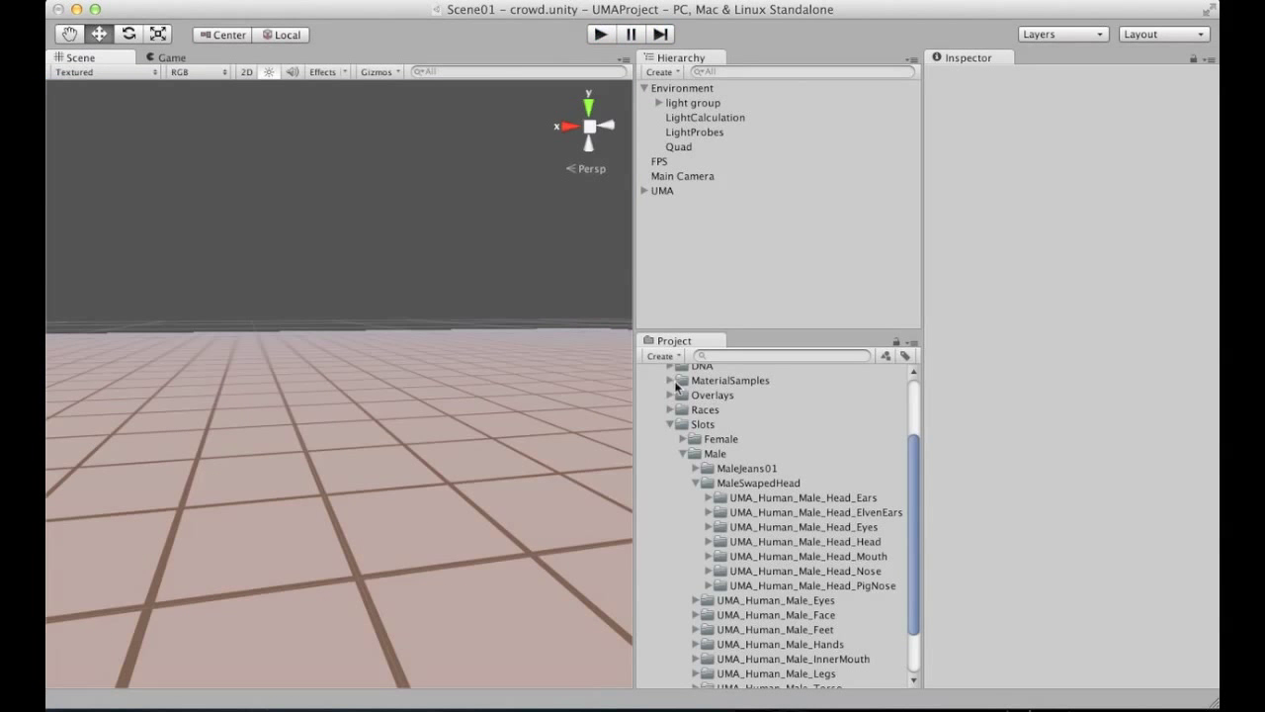
pyautogui.click(672, 381)
pyautogui.click(740, 408)
pyautogui.click(1064, 91)
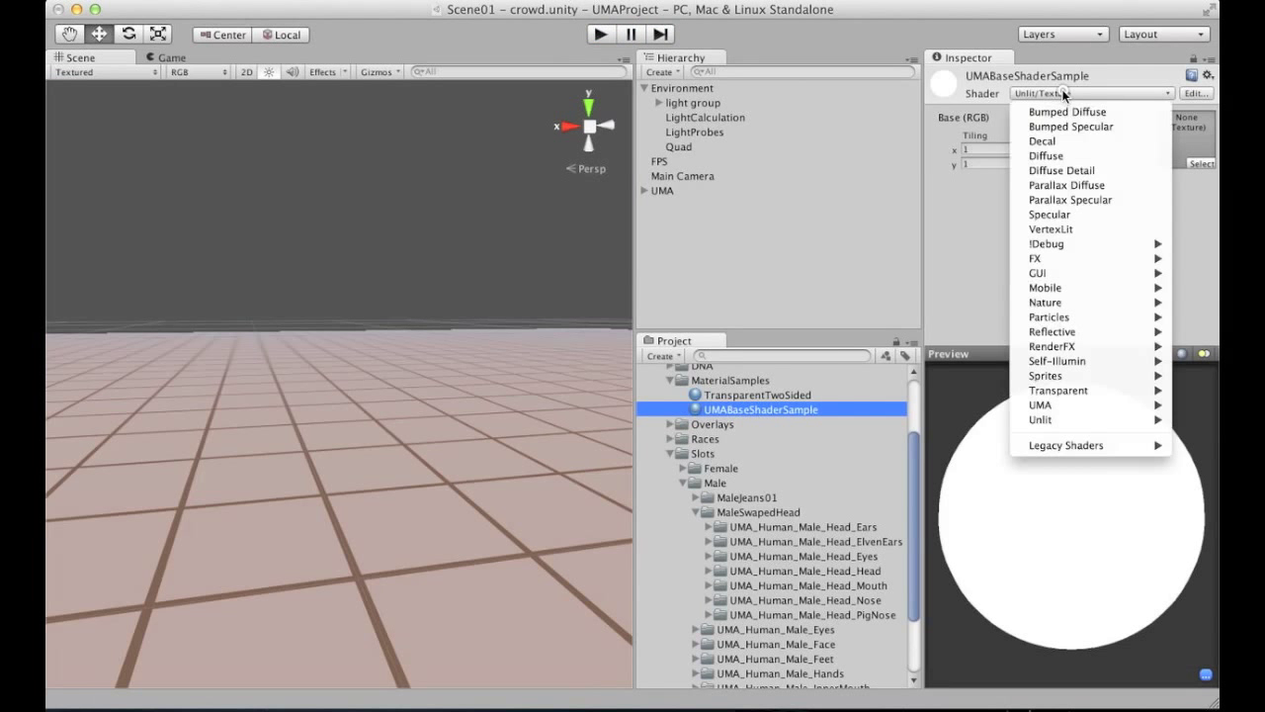
pyautogui.moveTo(1039, 404)
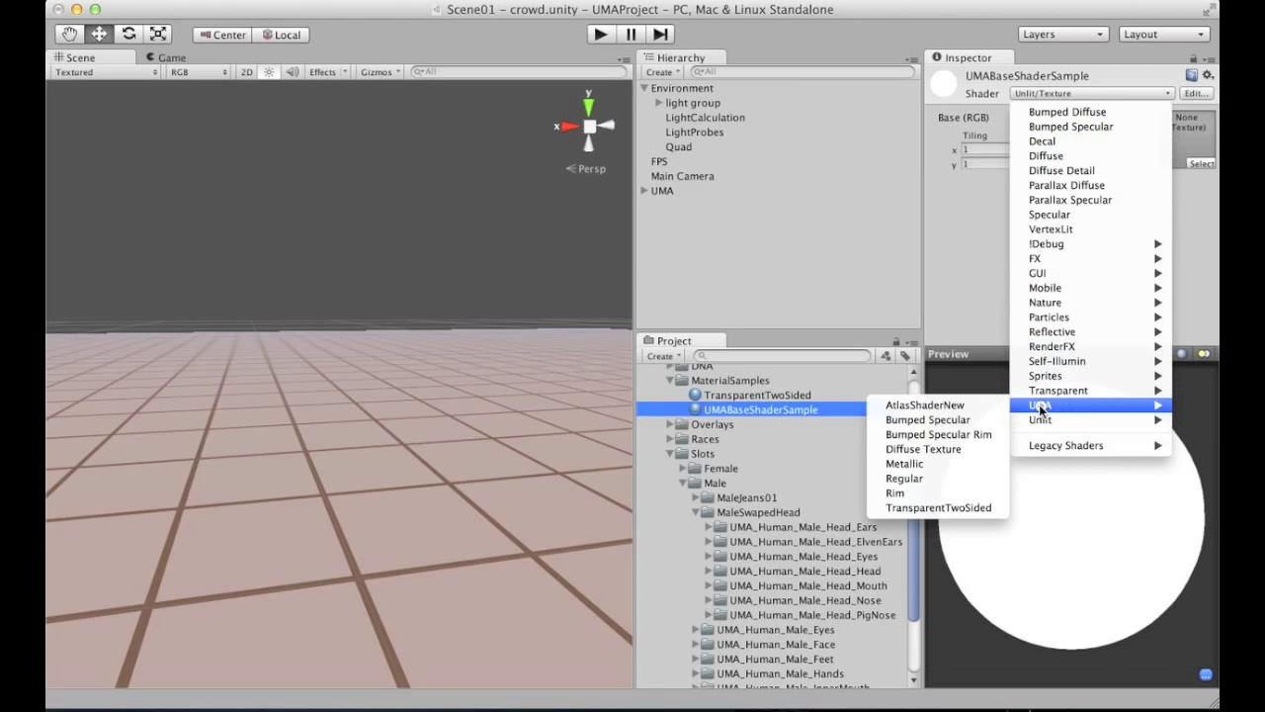
pyautogui.click(944, 434)
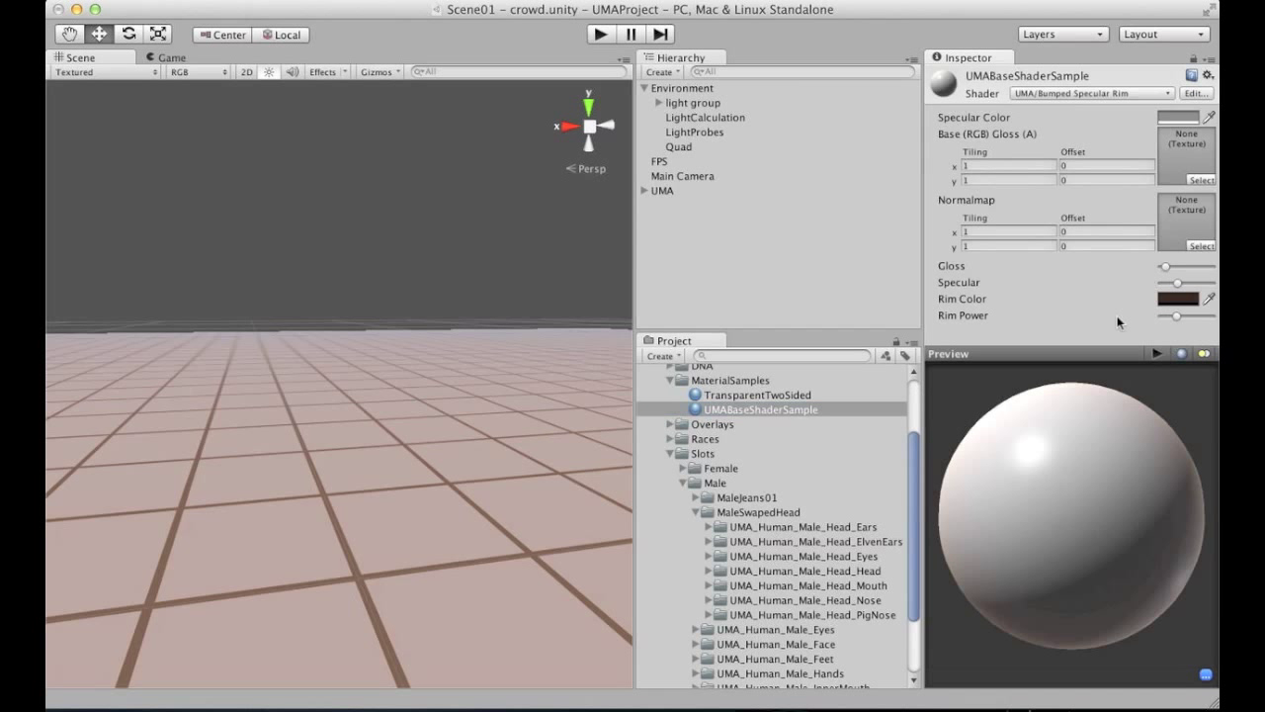
pyautogui.click(735, 248)
pyautogui.press('super+p')
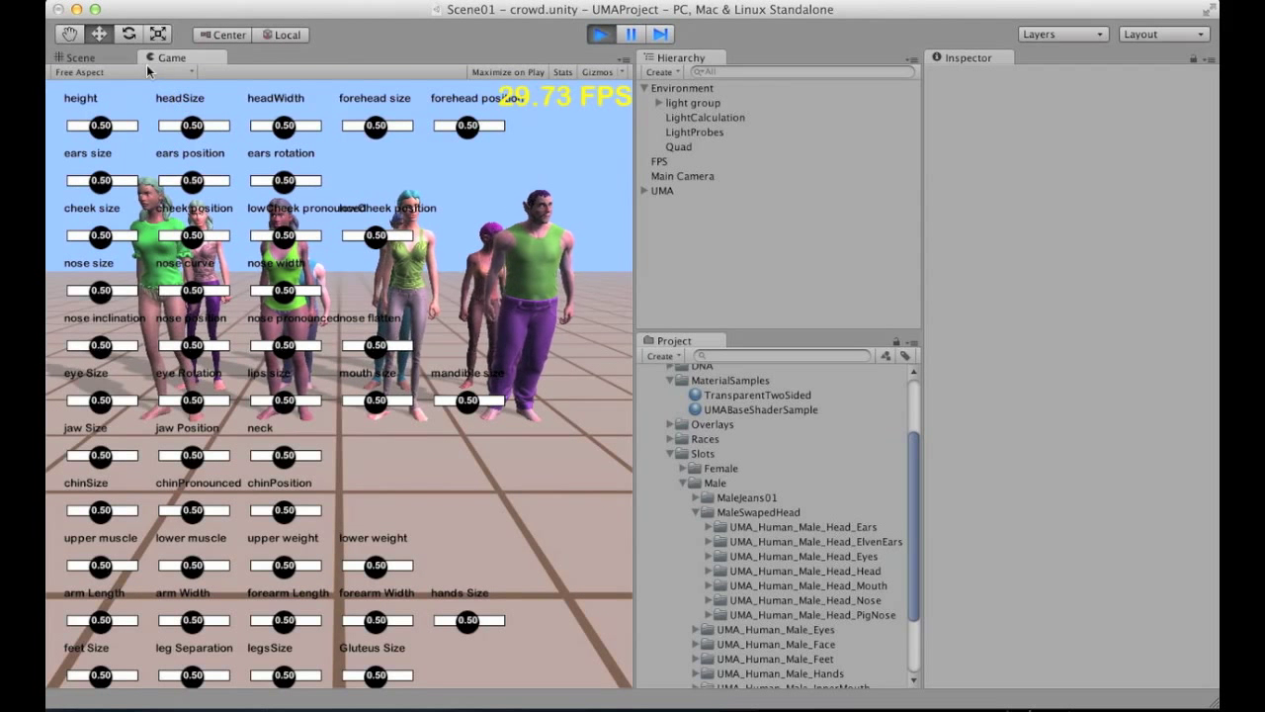
# Fly the Scene view camera through the crowd and fold up the male slot folders.
pyautogui.press('super+1')
pyautogui.moveTo(529, 279); pyautogui.dragTo(465, 140, button='right')
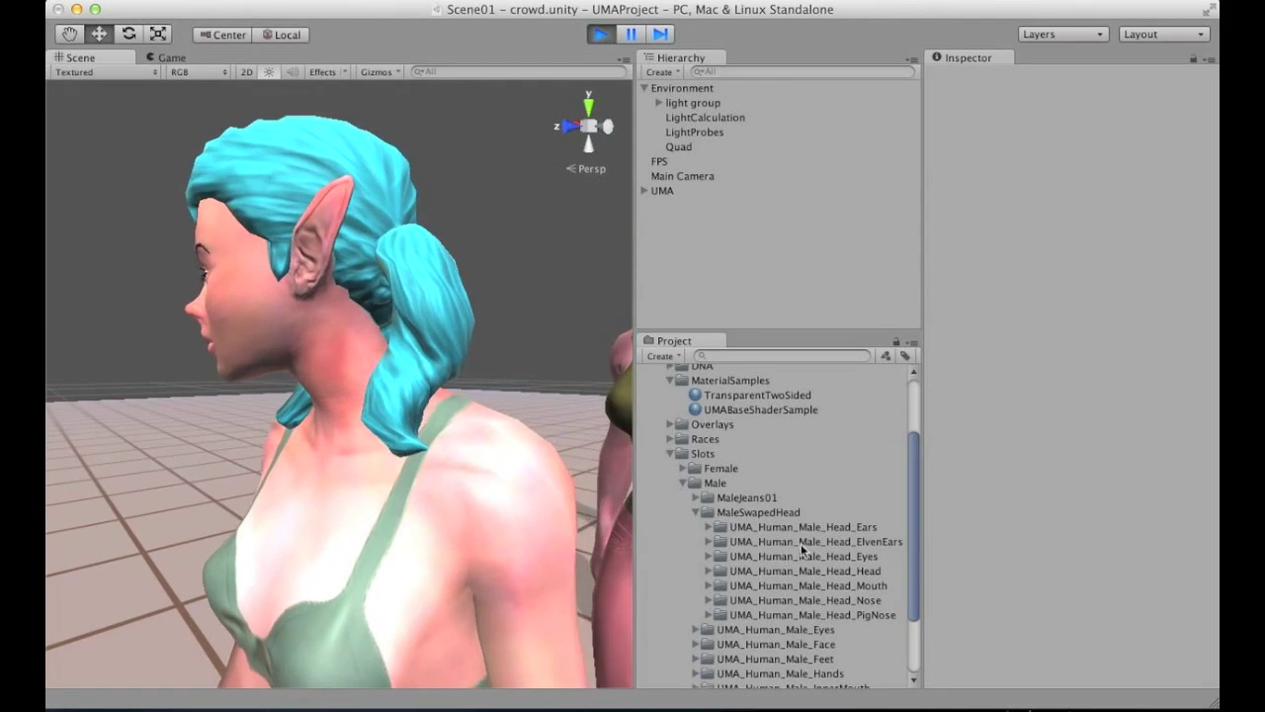
pyautogui.click(799, 541)
pyautogui.scroll(-3, 841, 534)
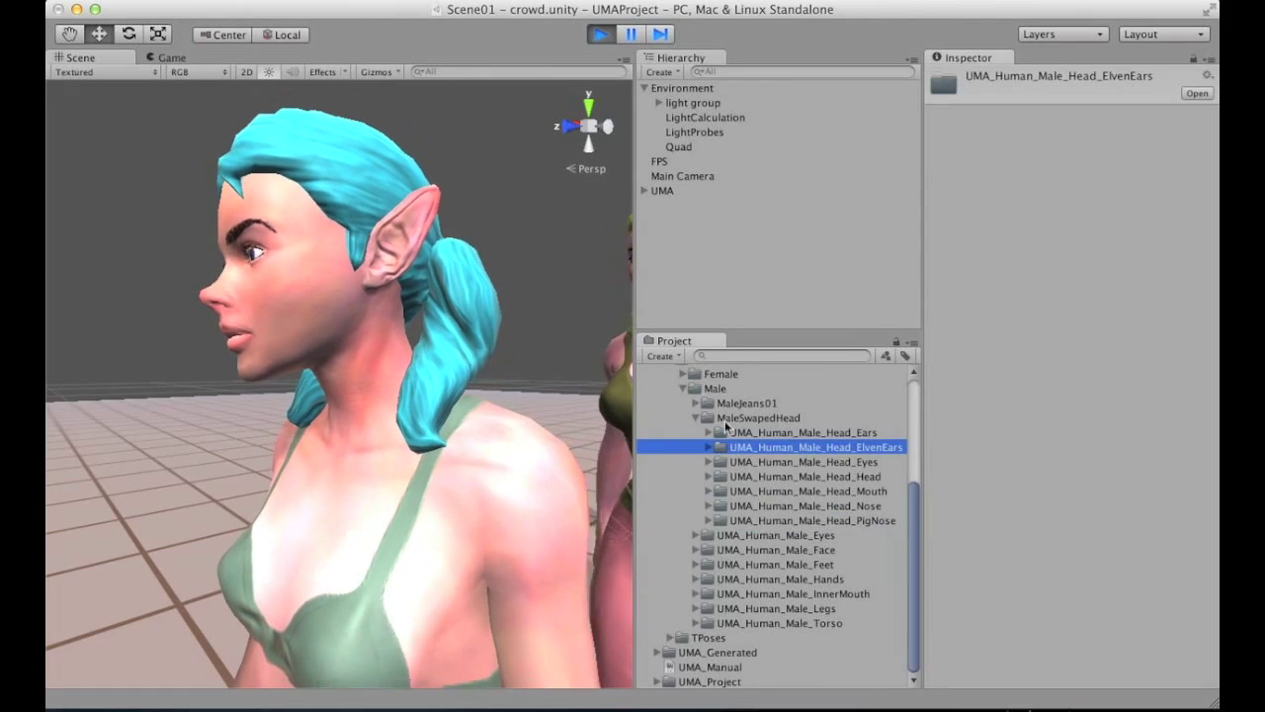
pyautogui.click(696, 418)
pyautogui.click(682, 492)
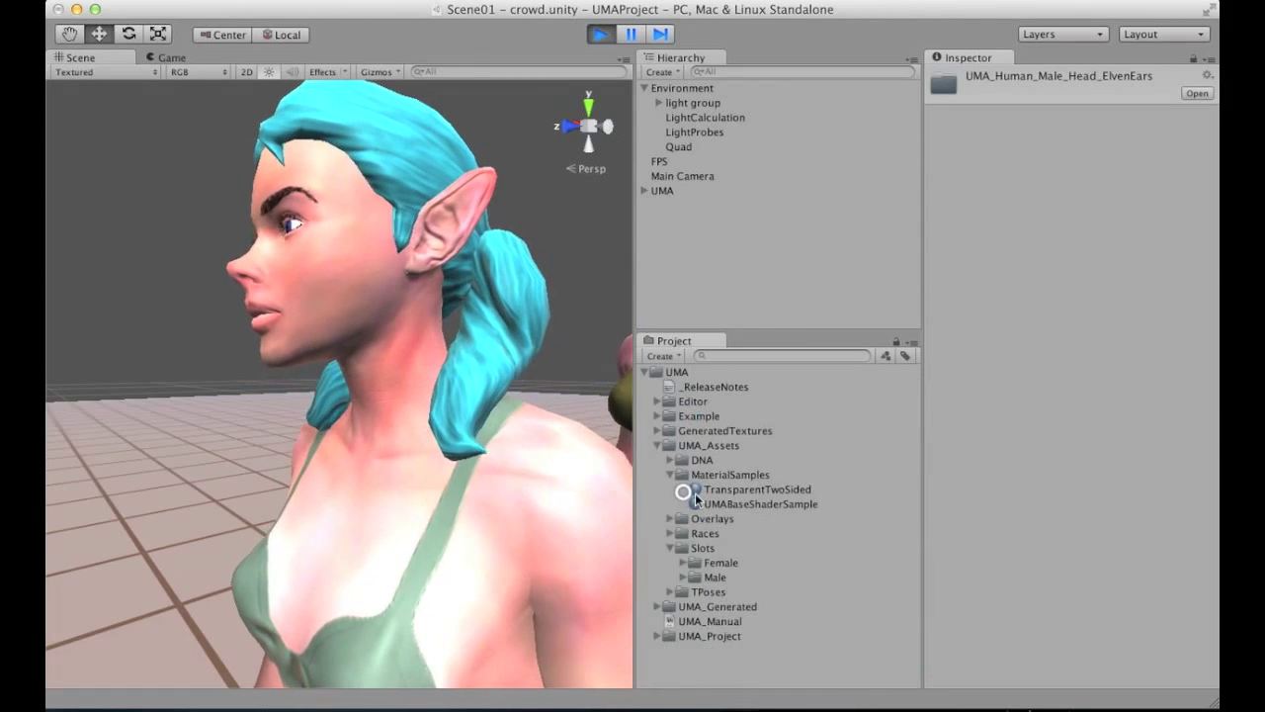
# Preview the female ElvenEars slot mesh under Female > FemaleSwapedHead, then collapse those folders.
pyautogui.click(681, 562)
pyautogui.scroll(-2, 775, 584)
pyautogui.scroll(-2, 777, 554)
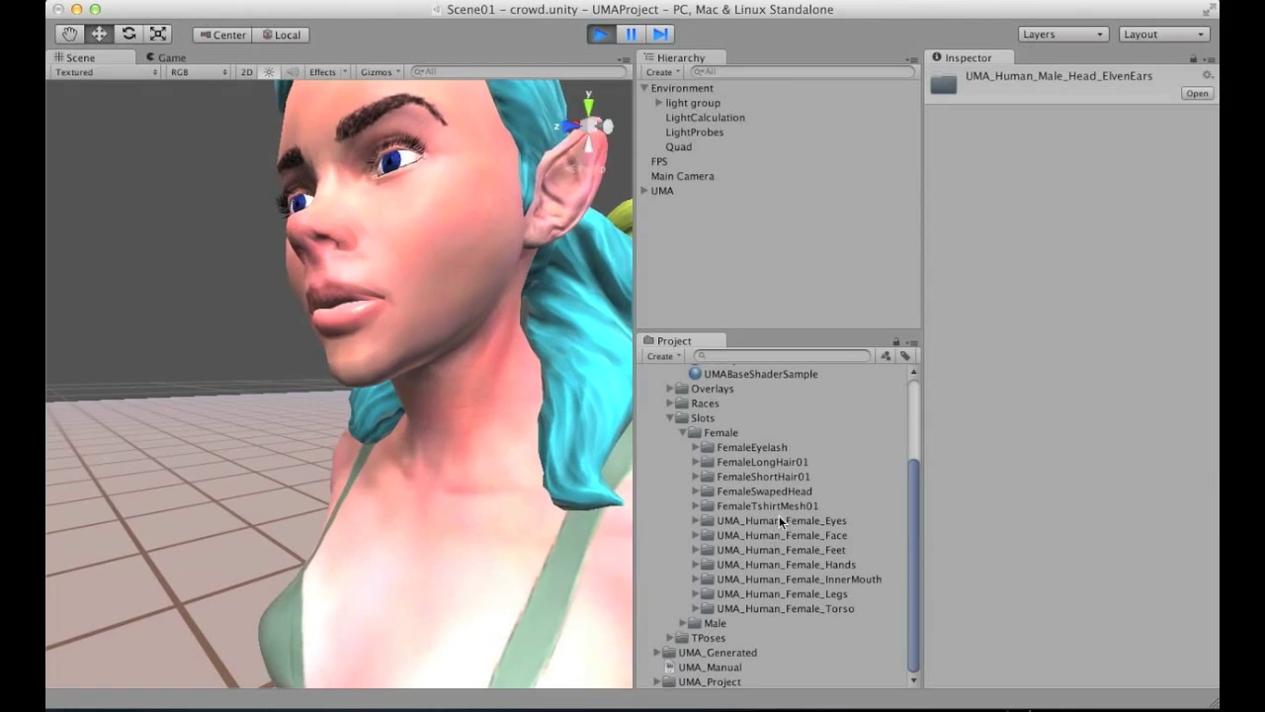
pyautogui.click(698, 490)
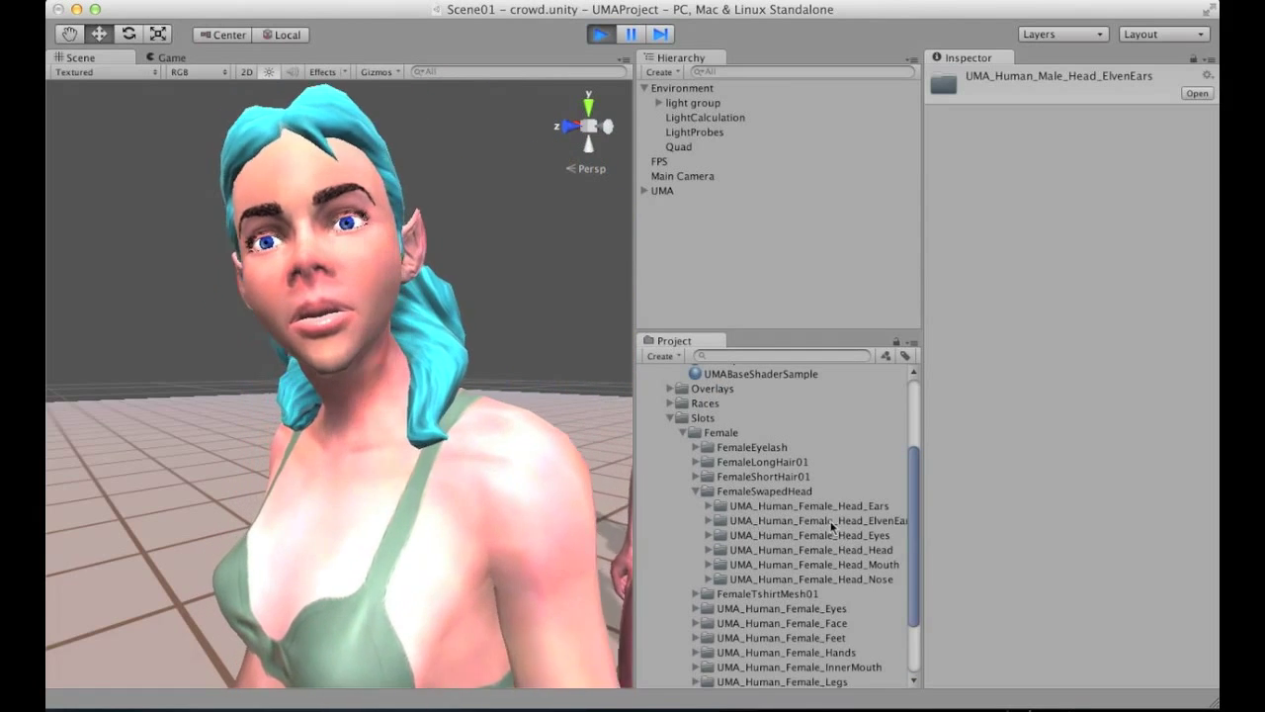
pyautogui.click(708, 520)
pyautogui.click(791, 536)
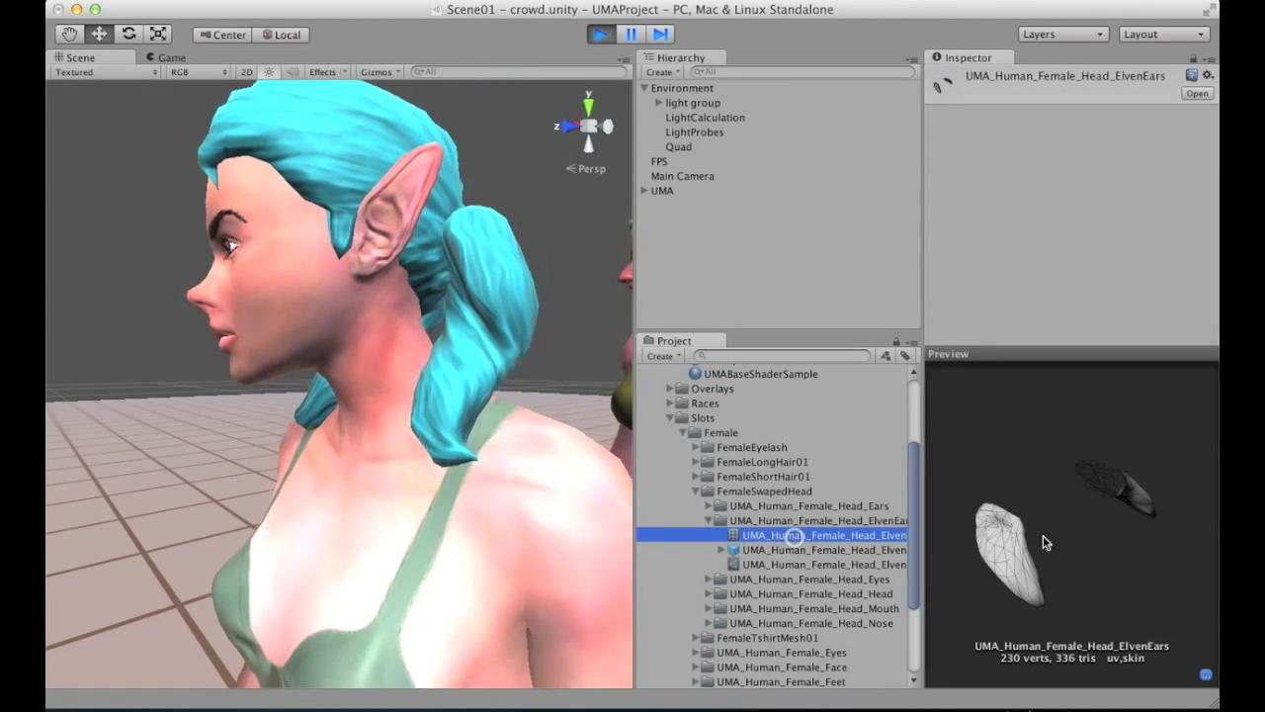
pyautogui.press('Up')
pyautogui.press('Up')
pyautogui.press('Up')
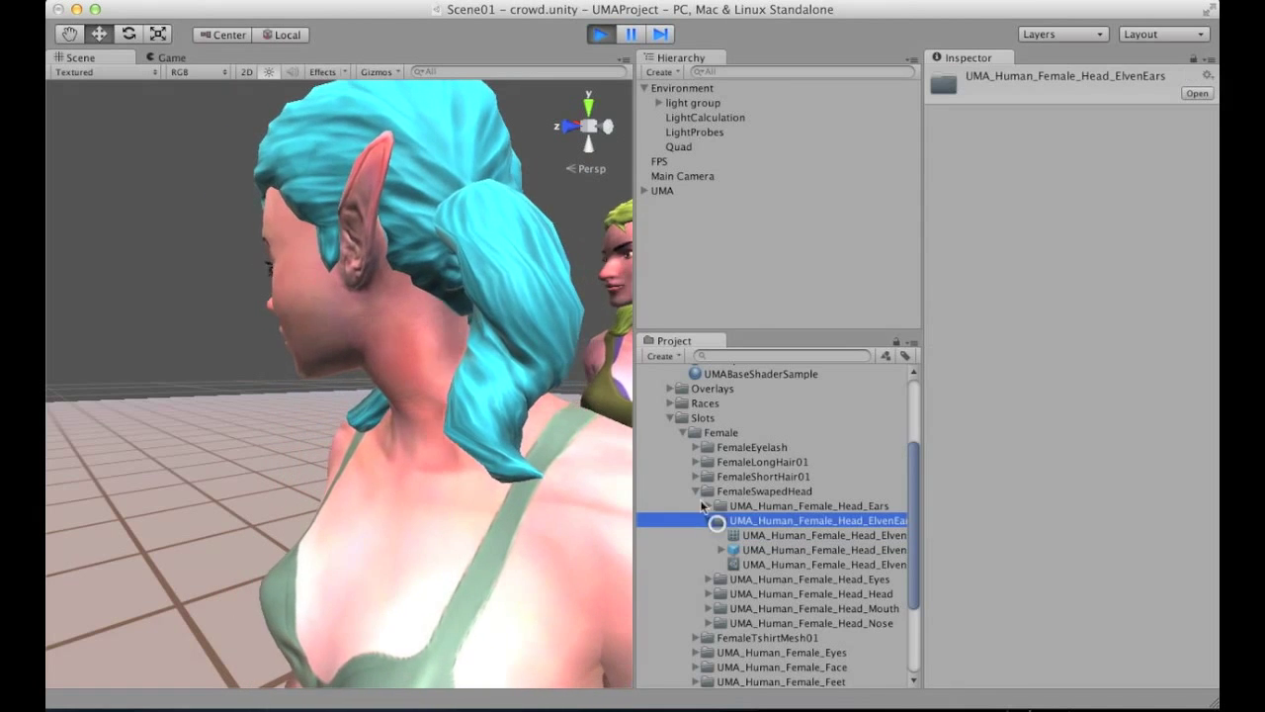
pyautogui.click(700, 491)
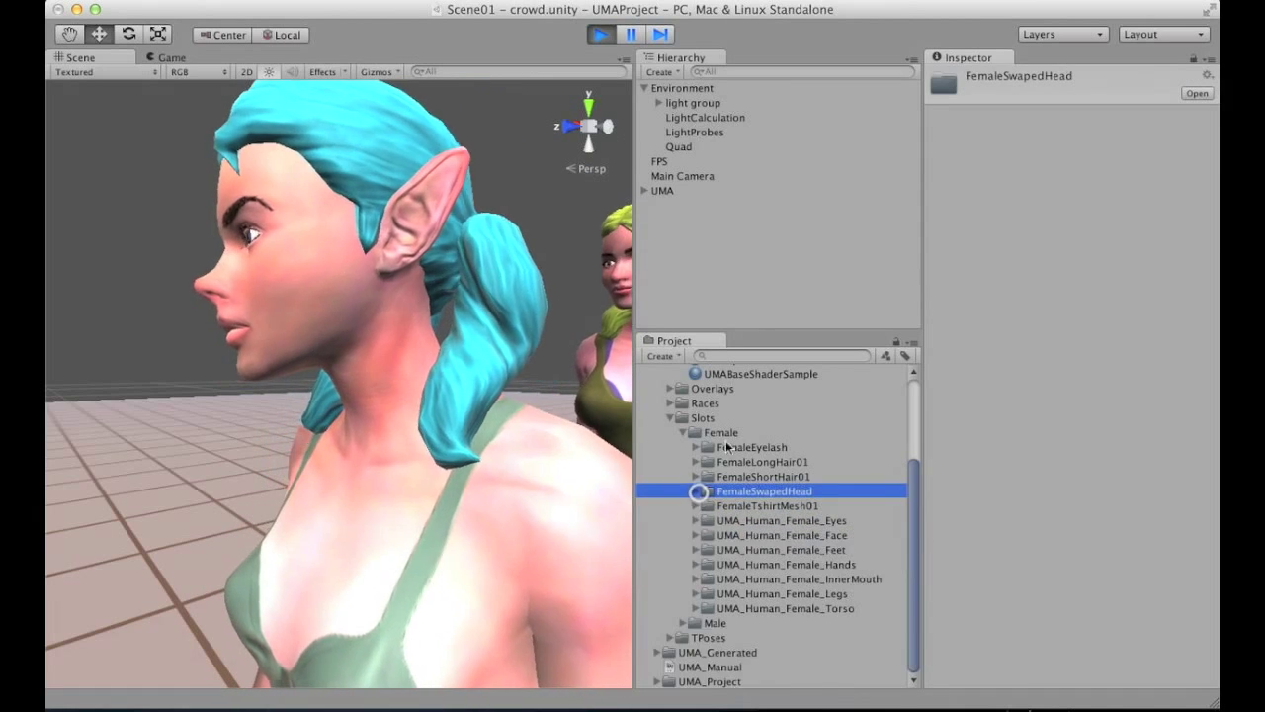
pyautogui.scroll(3, 712, 443)
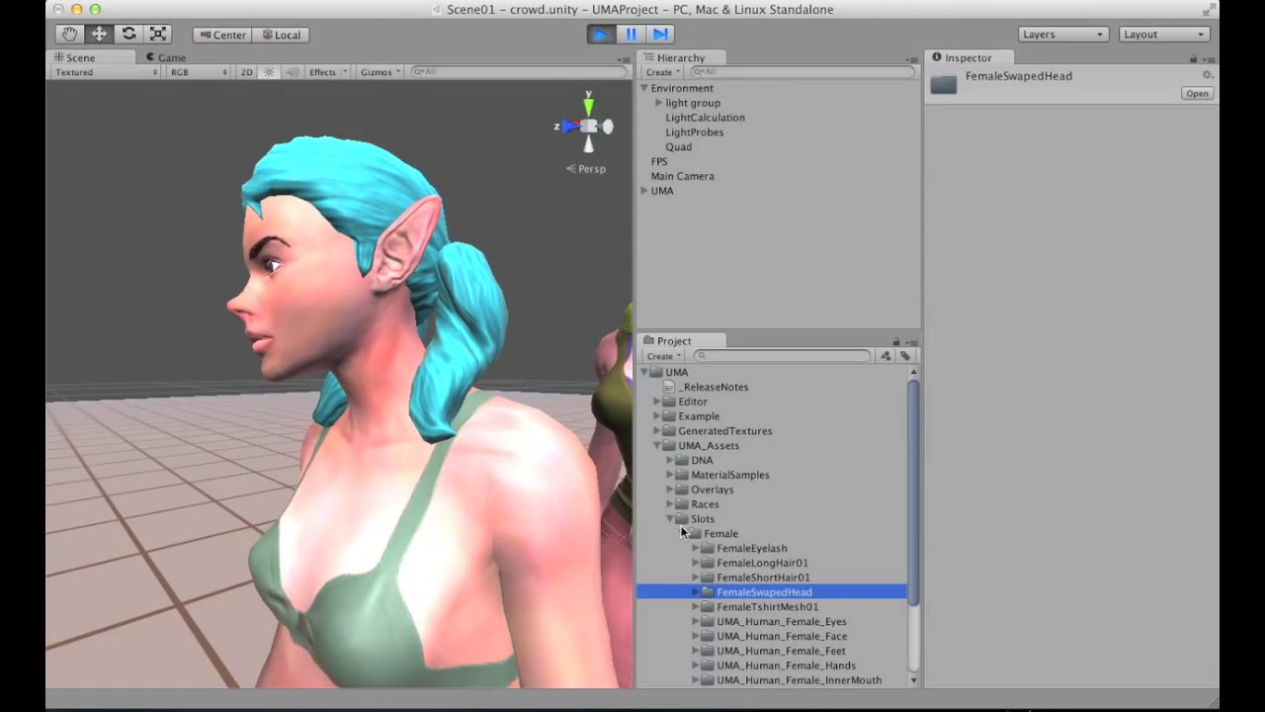
pyautogui.click(682, 533)
# Open Overlays > Shared > ElvenEars and view the ElvenEars_Module_diffuse texture.
pyautogui.click(671, 489)
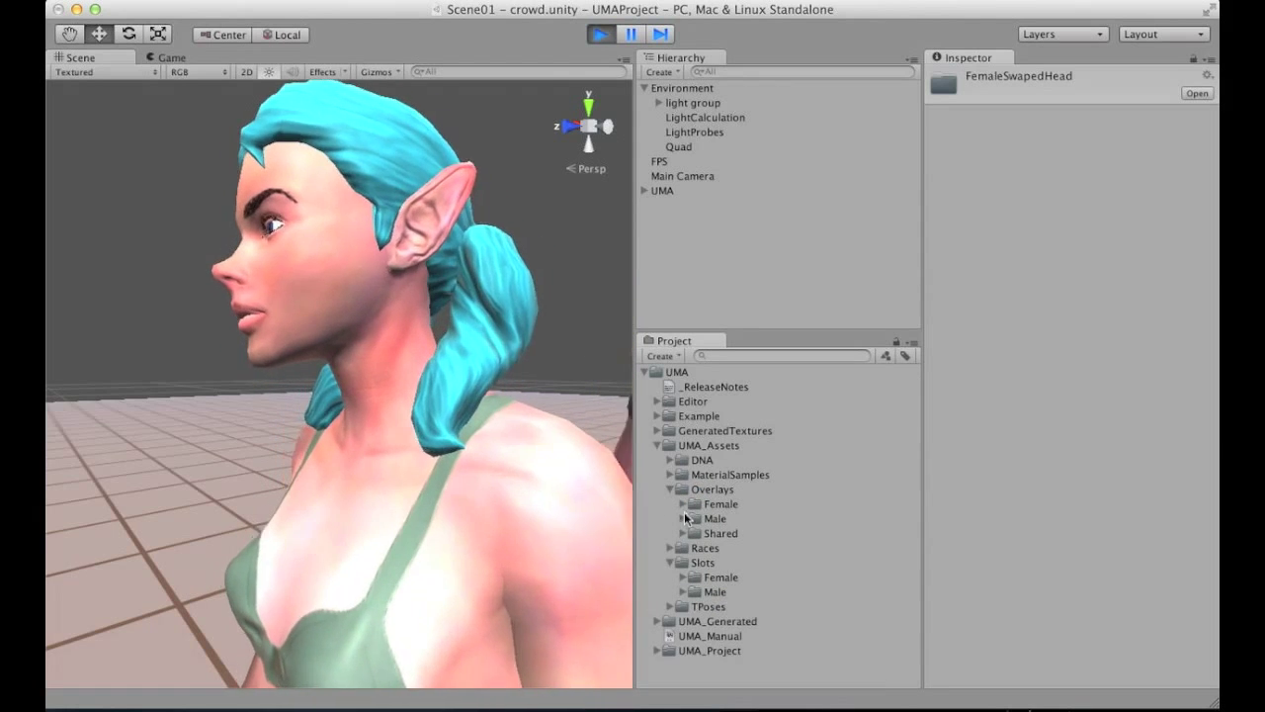
pyautogui.click(682, 533)
pyautogui.click(698, 548)
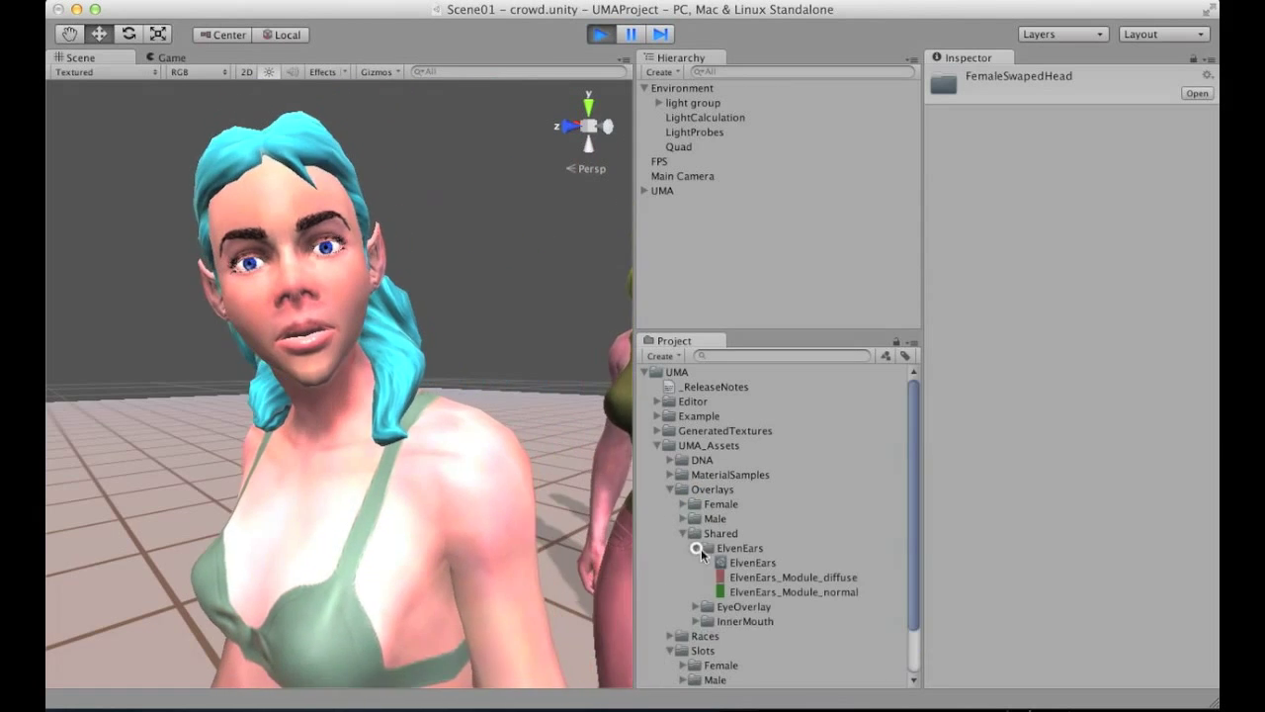
pyautogui.click(791, 577)
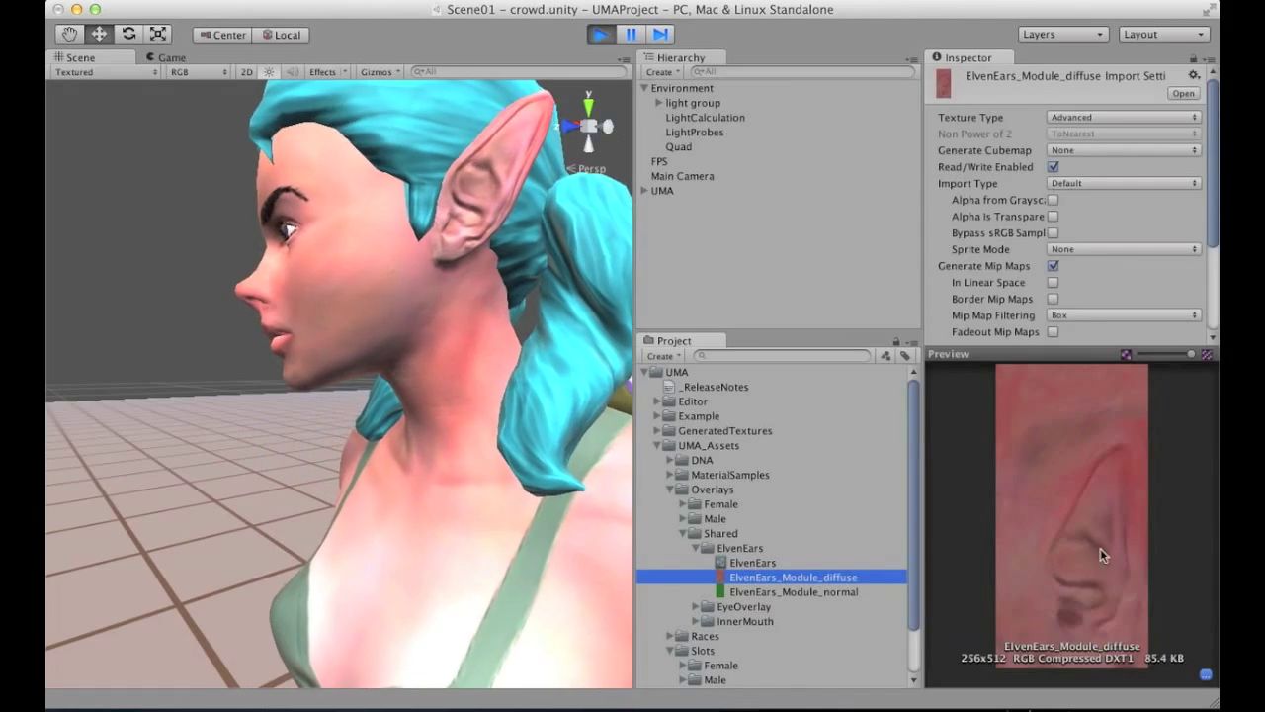
pyautogui.click(708, 546)
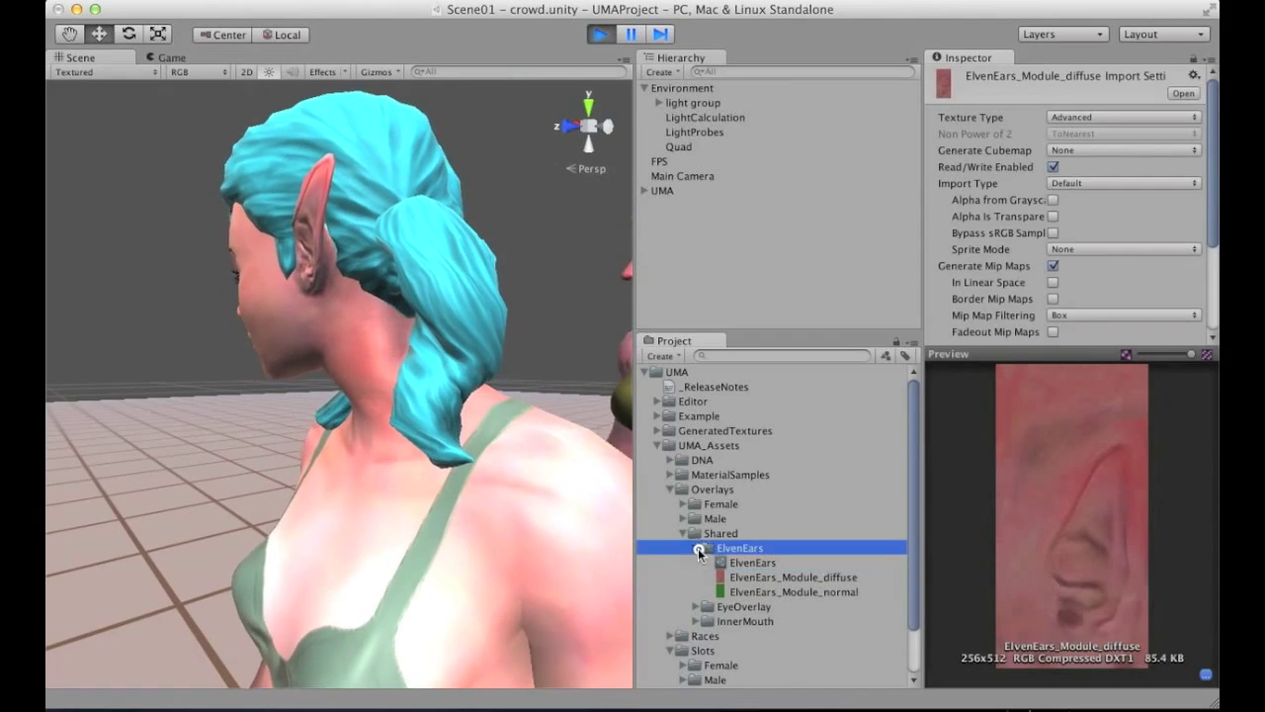
# Select the elf character and open its 1024x2048 texture atlas from UMABaseShaderSample.
pyautogui.click(433, 441)
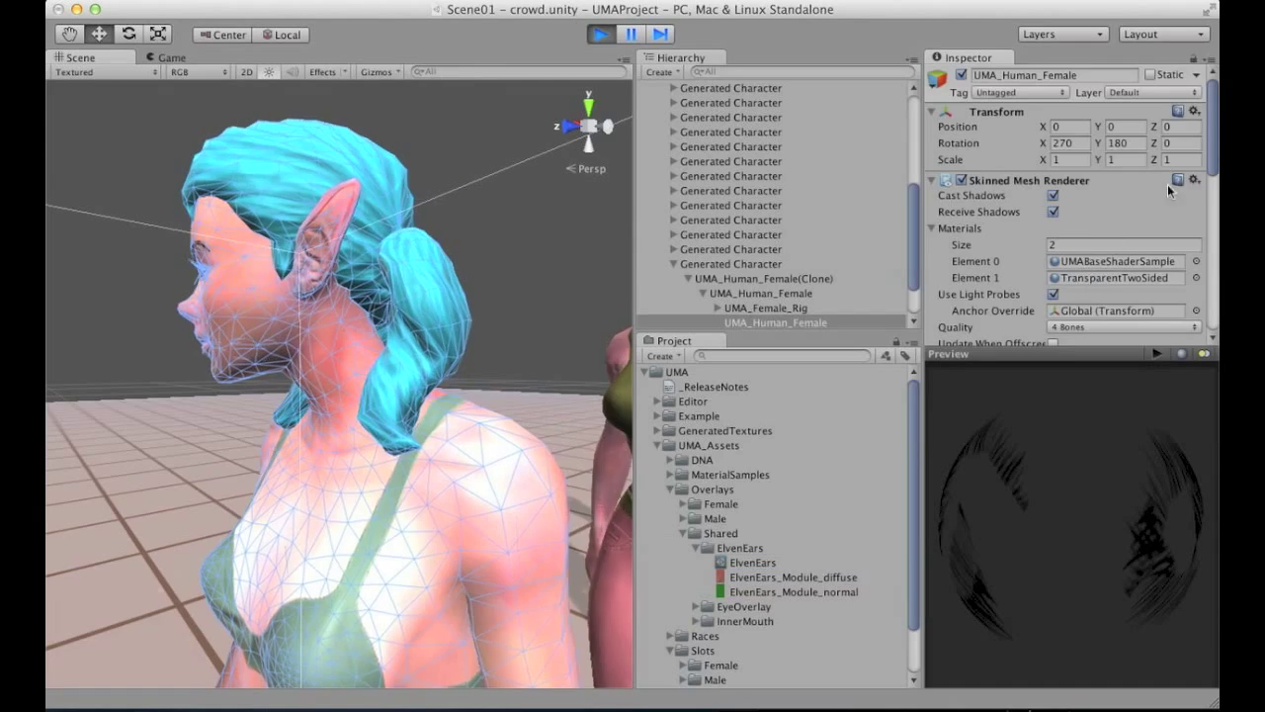
pyautogui.scroll(-10, 1192, 269)
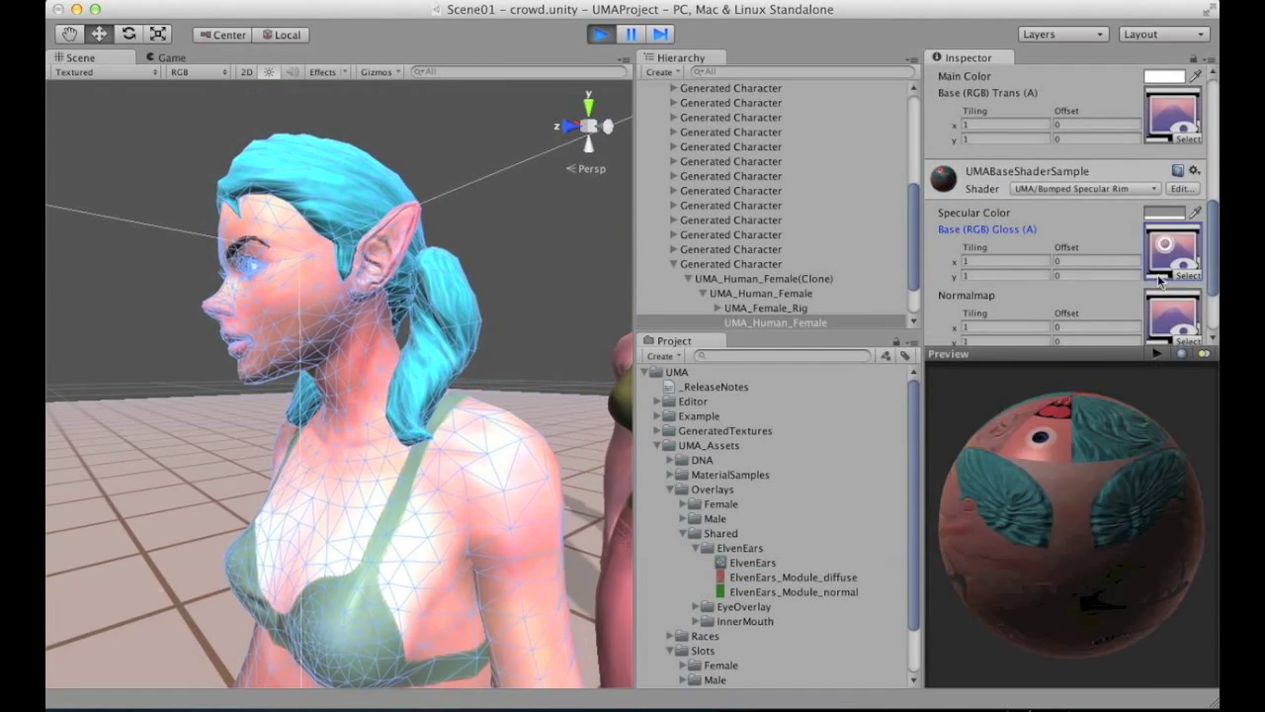
pyautogui.doubleClick(1157, 274)
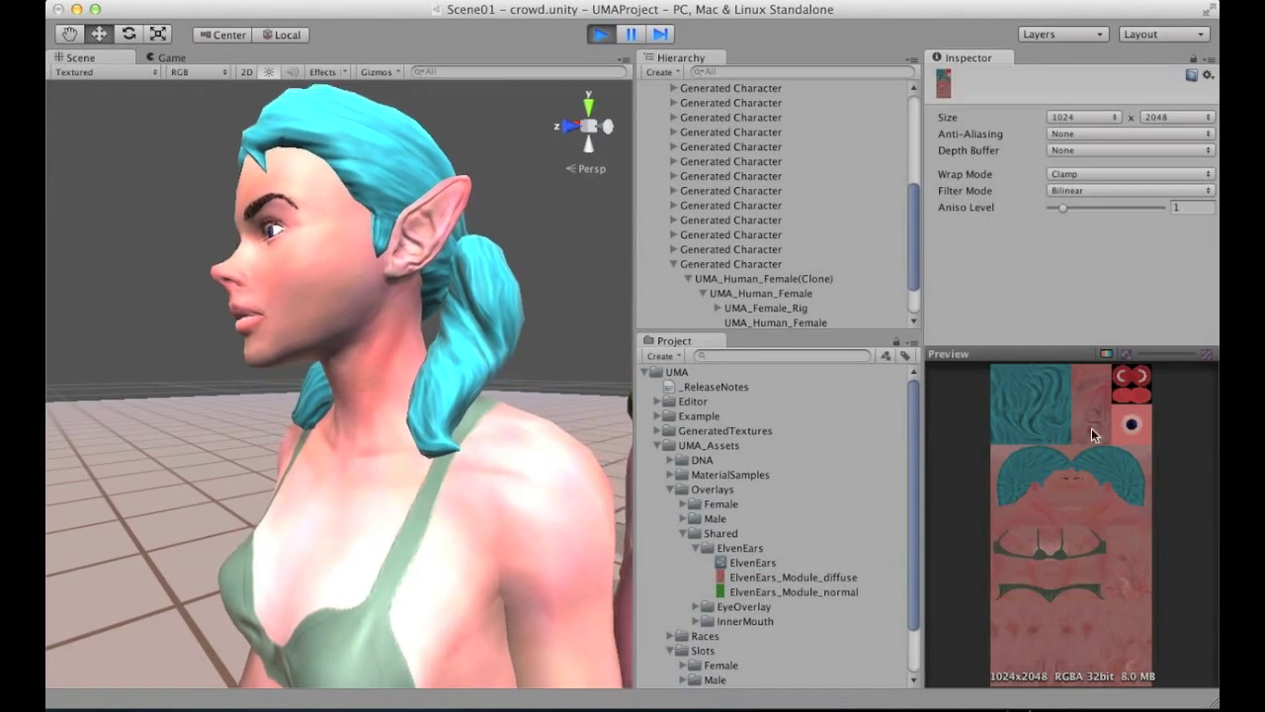
pyautogui.scroll(-6, 549, 242)
pyautogui.scroll(-5, 348, 328)
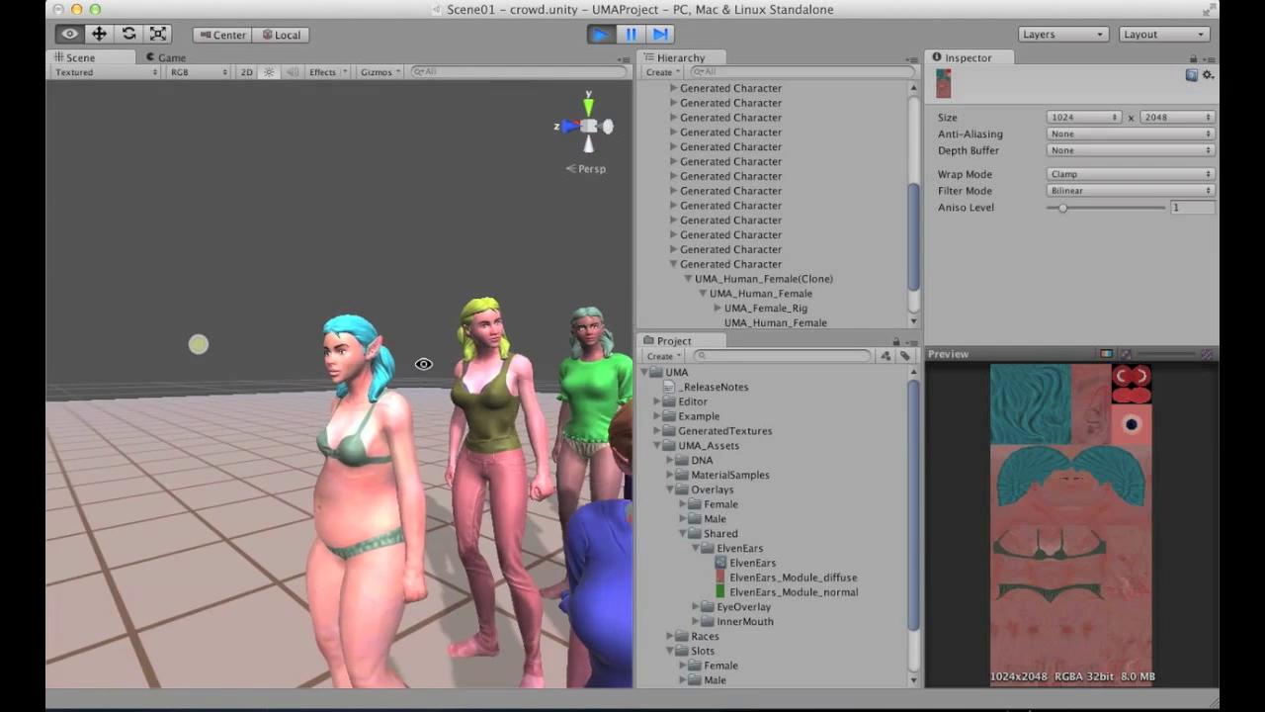
pyautogui.keyDown('alt'); pyautogui.moveTo(198, 345); pyautogui.dragTo(327, 355); pyautogui.keyUp('alt')
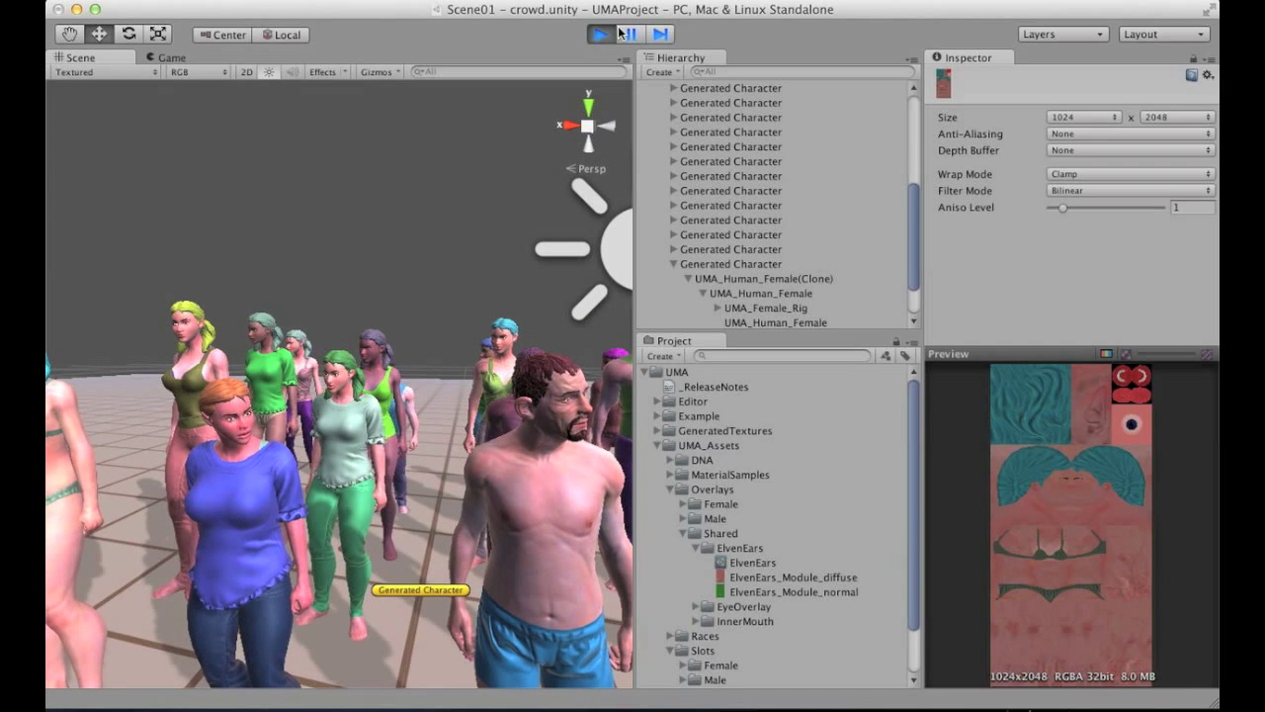